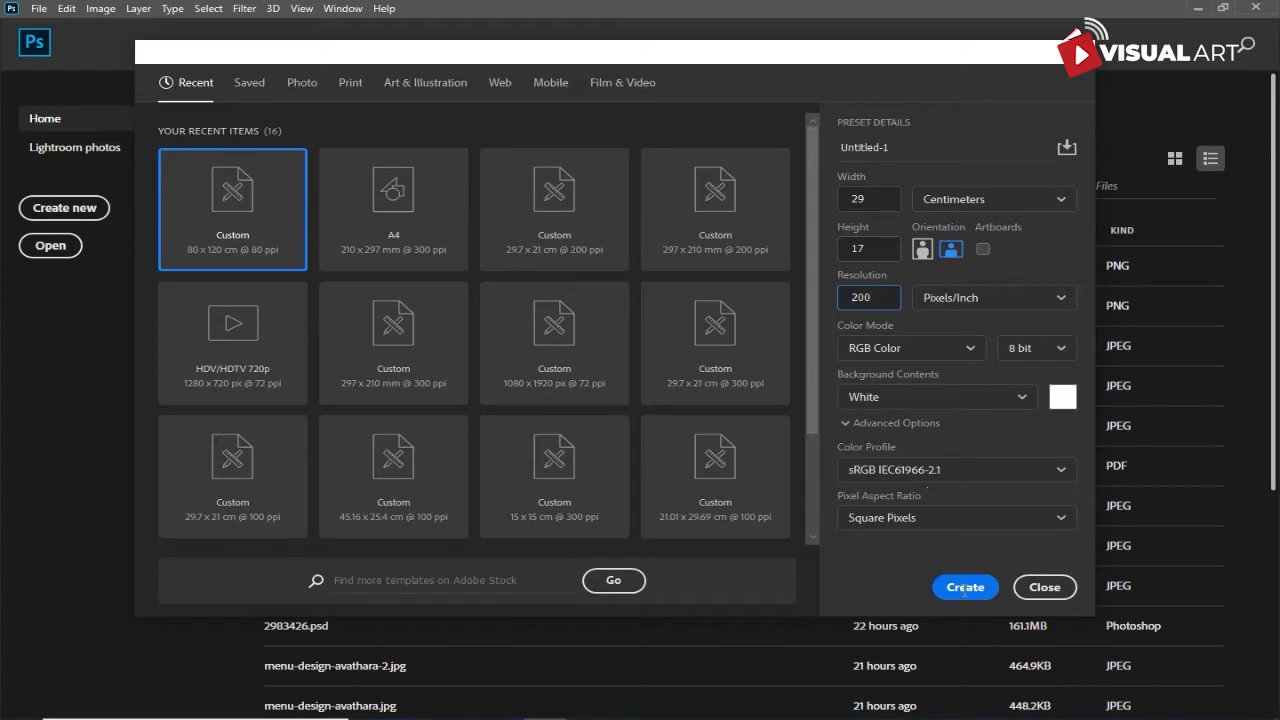
- Create the 29 × 17 cm RGB document at 200 pixels/inch and place the wallpaperflare.com_wallpaper skyline image in it
left_click(965, 588)
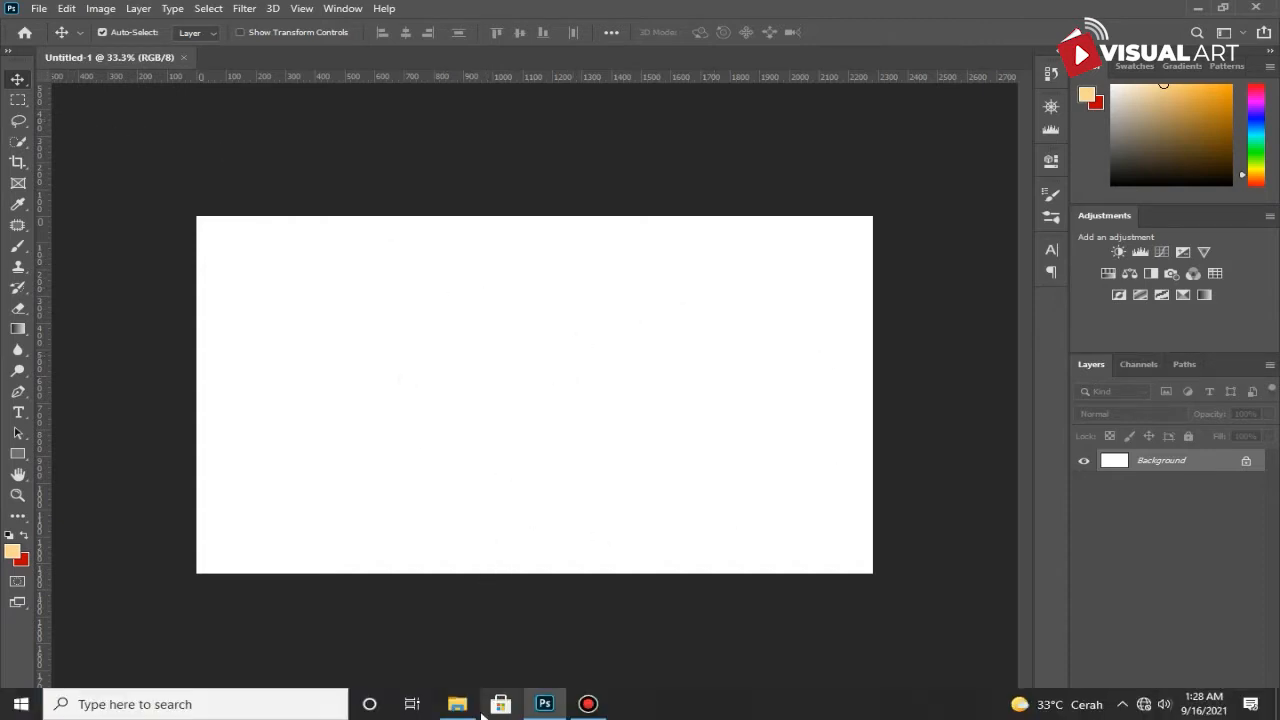
left_click(470, 704)
left_click_drag(585, 350, 158, 328)
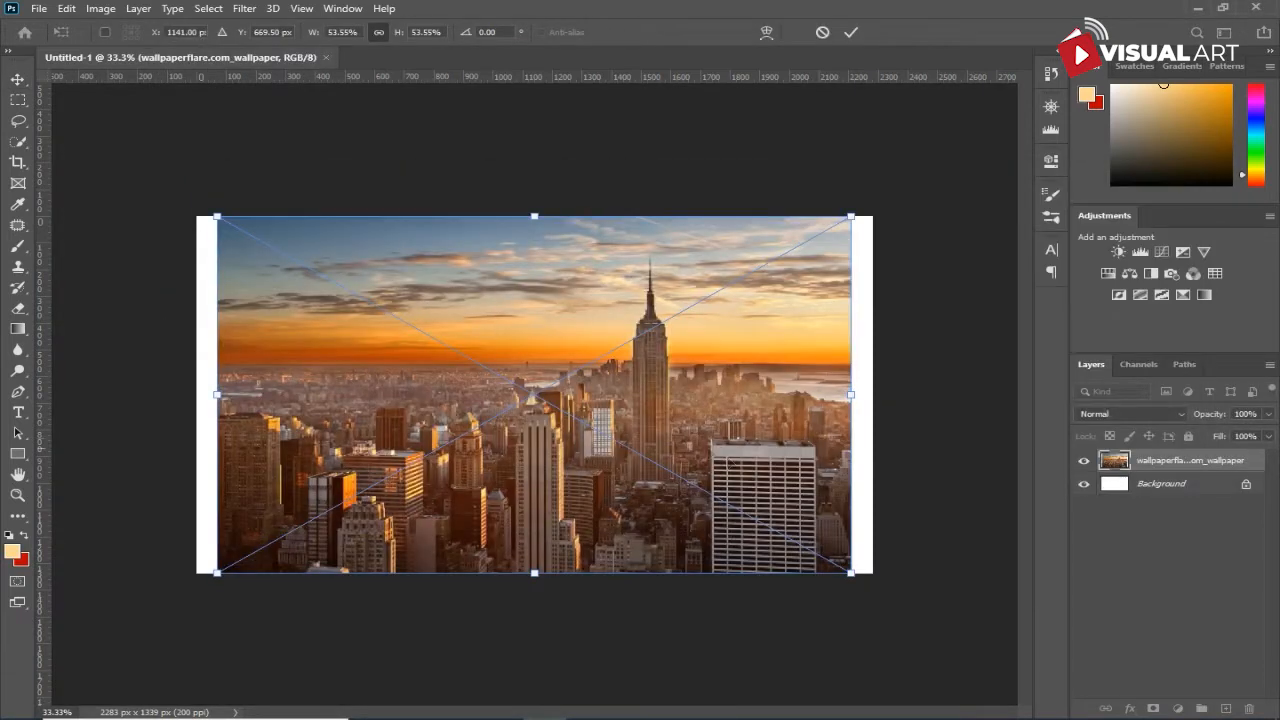
- Scale the placed skyline image to about 63% and position it so it covers the whole canvas
left_click_drag(852, 573, 903, 617)
left_click_drag(732, 505, 732, 484)
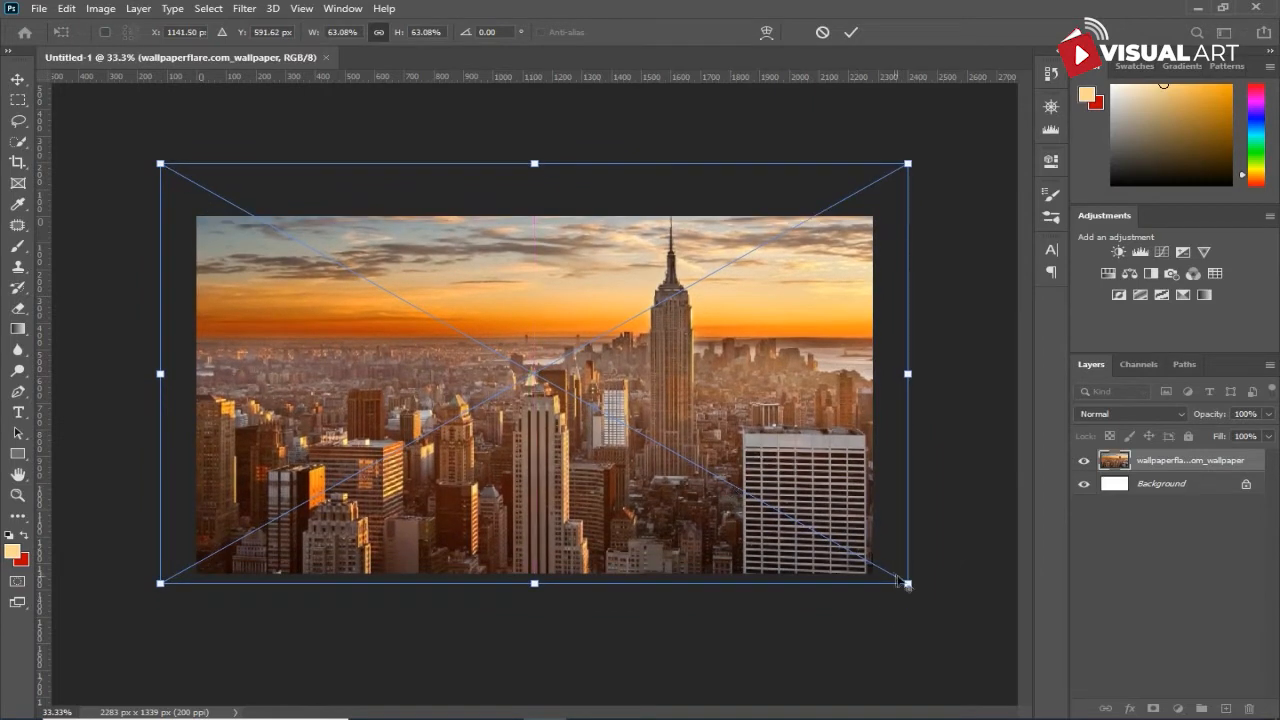
mouse_move(907, 583)
left_mouse_down()
mouse_move(934, 598)
mouse_move(923, 593)
left_mouse_up()
left_click_drag(708, 519, 757, 513)
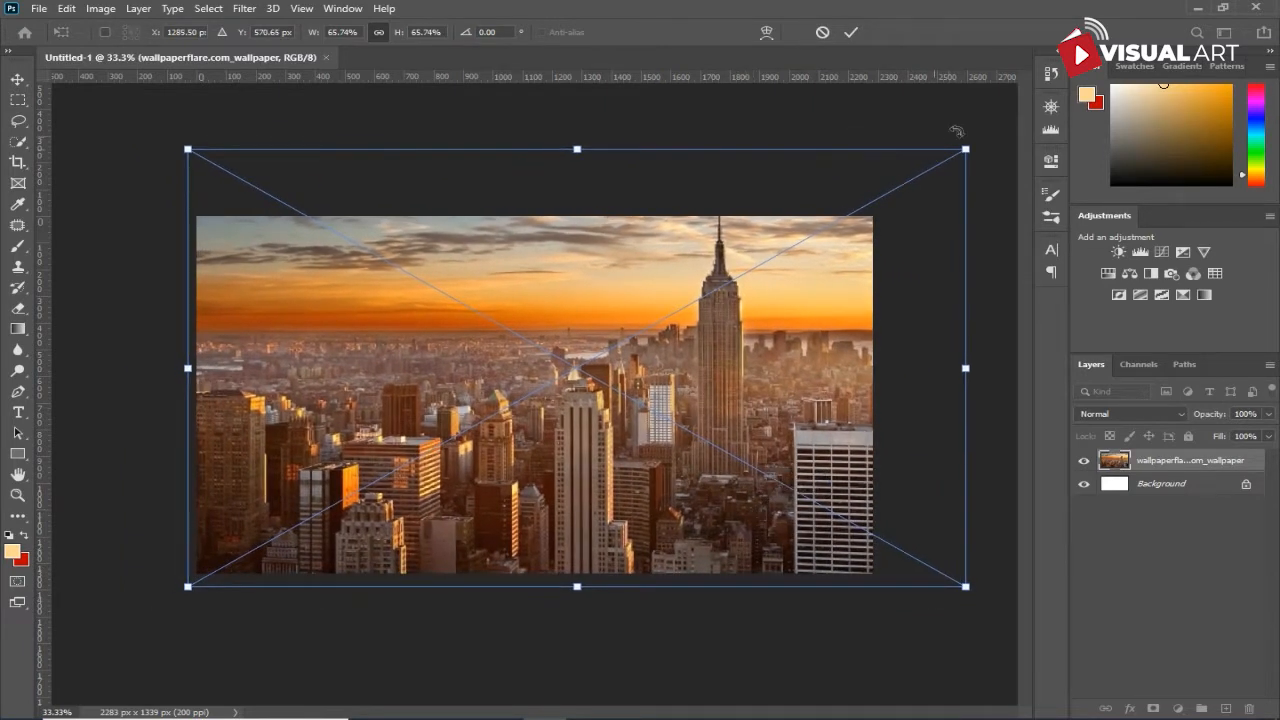
left_click_drag(966, 150, 949, 157)
key("Left")
key("Left")
key("Left")
key("Left")
key("Left")
key("Left")
key("Left")
key("Left")
key("Left")
key("Left")
key("Left")
key("Left")
key("Left")
key("Left")
key("Left")
key("Left")
key("Left")
key("Left")
key("Left")
key("Left")
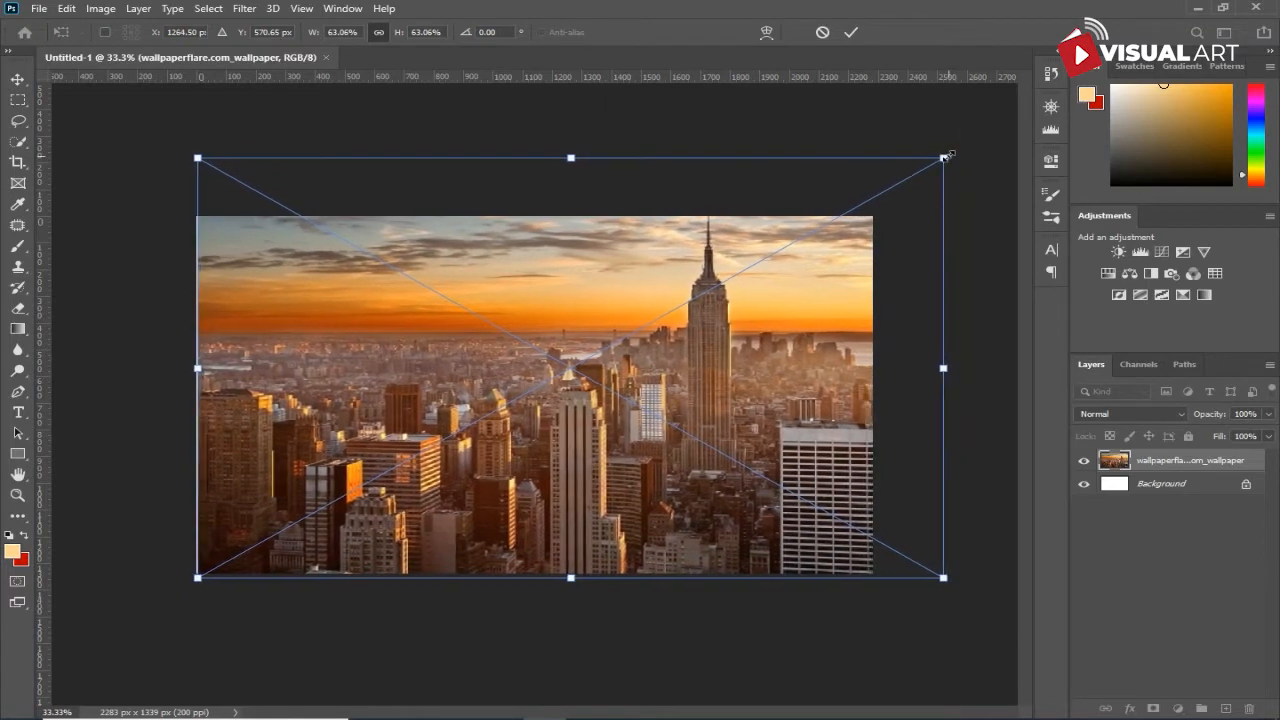
key("Left")
key("Left")
key("Left")
key("Left")
key("Left")
key("Left")
key("Left")
key("Left")
key("Left")
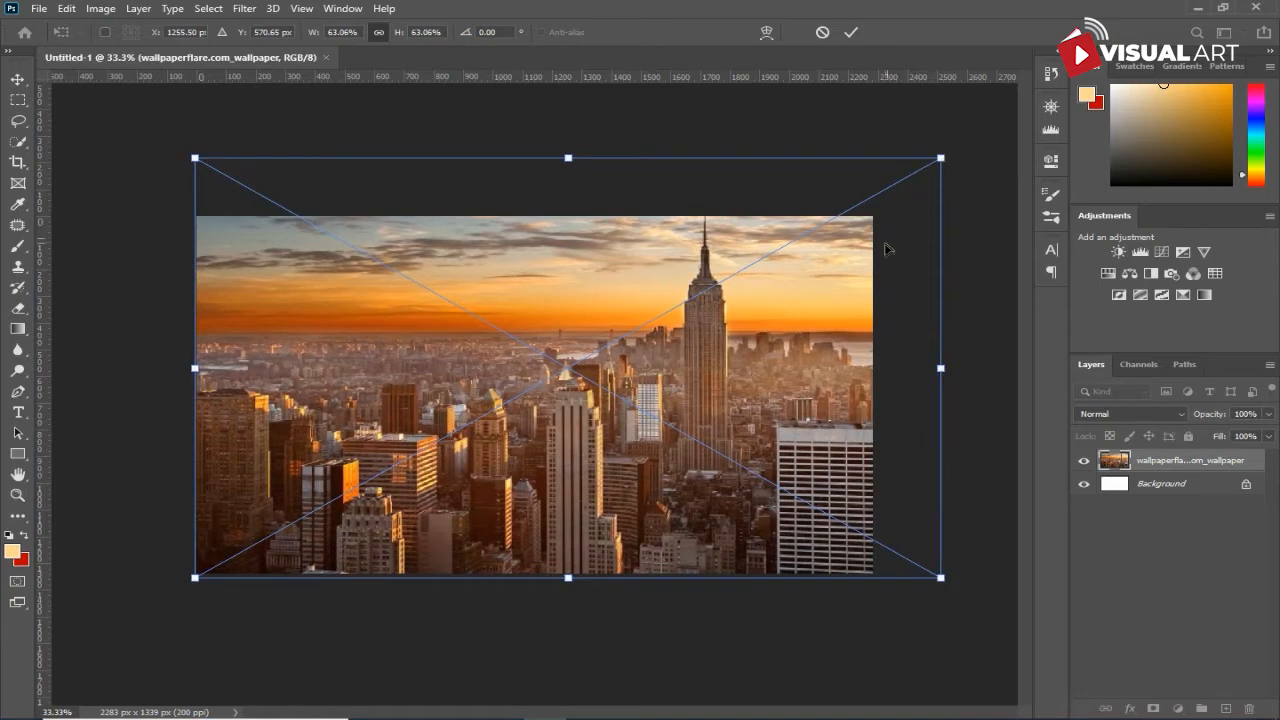
key("Return")
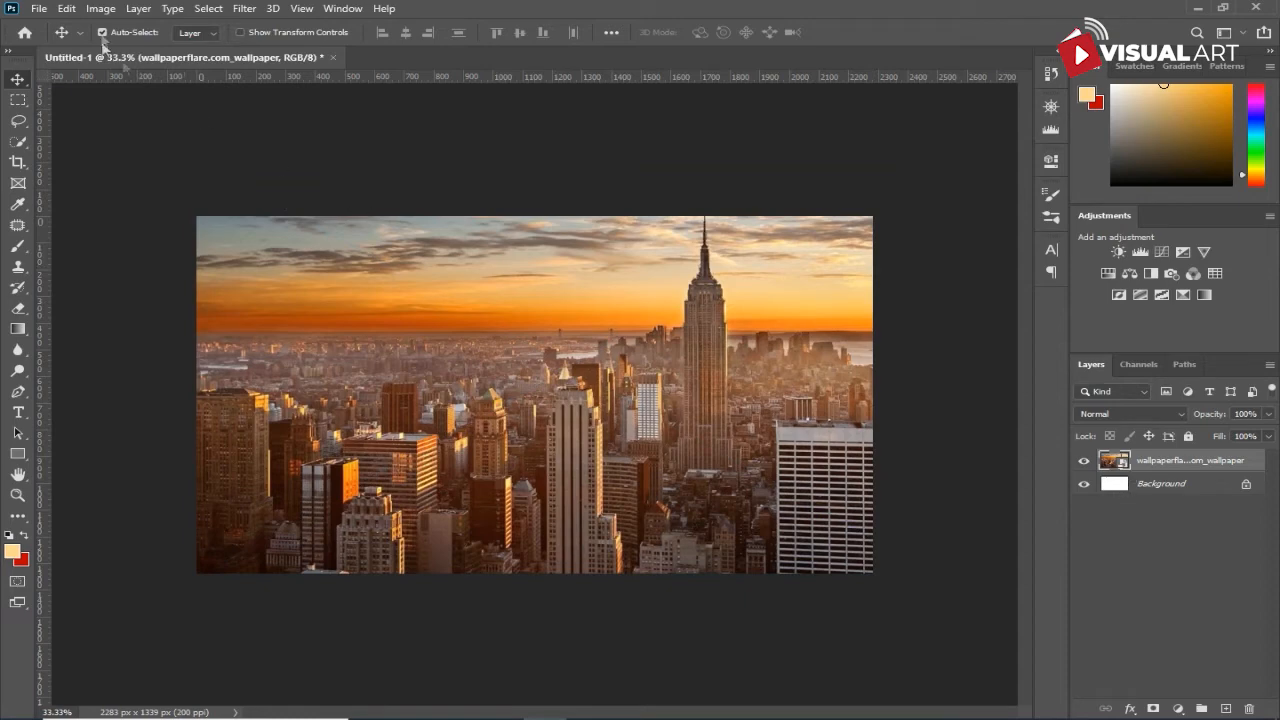
- Apply Reduce Noise to the skyline layer with strength 6, preserve details 0%, reduce color noise 45% and sharpen details 25%
left_click(244, 8)
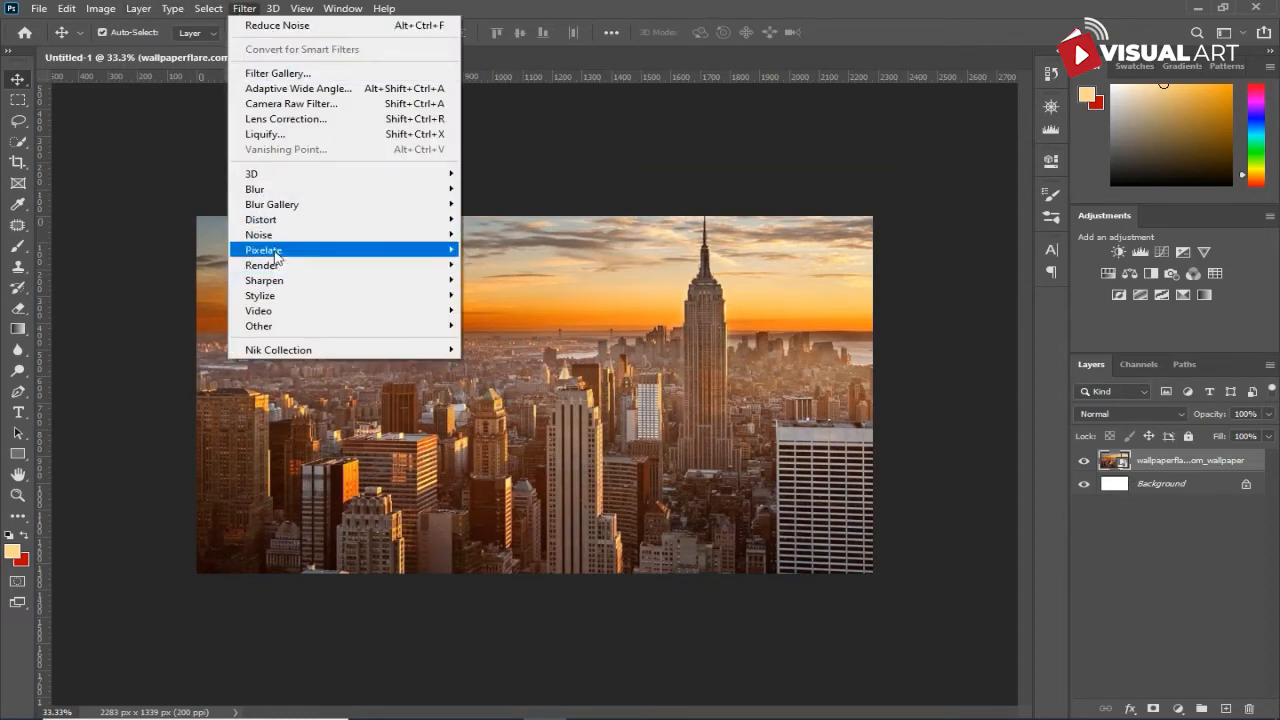
mouse_move(268, 234)
left_click(484, 294)
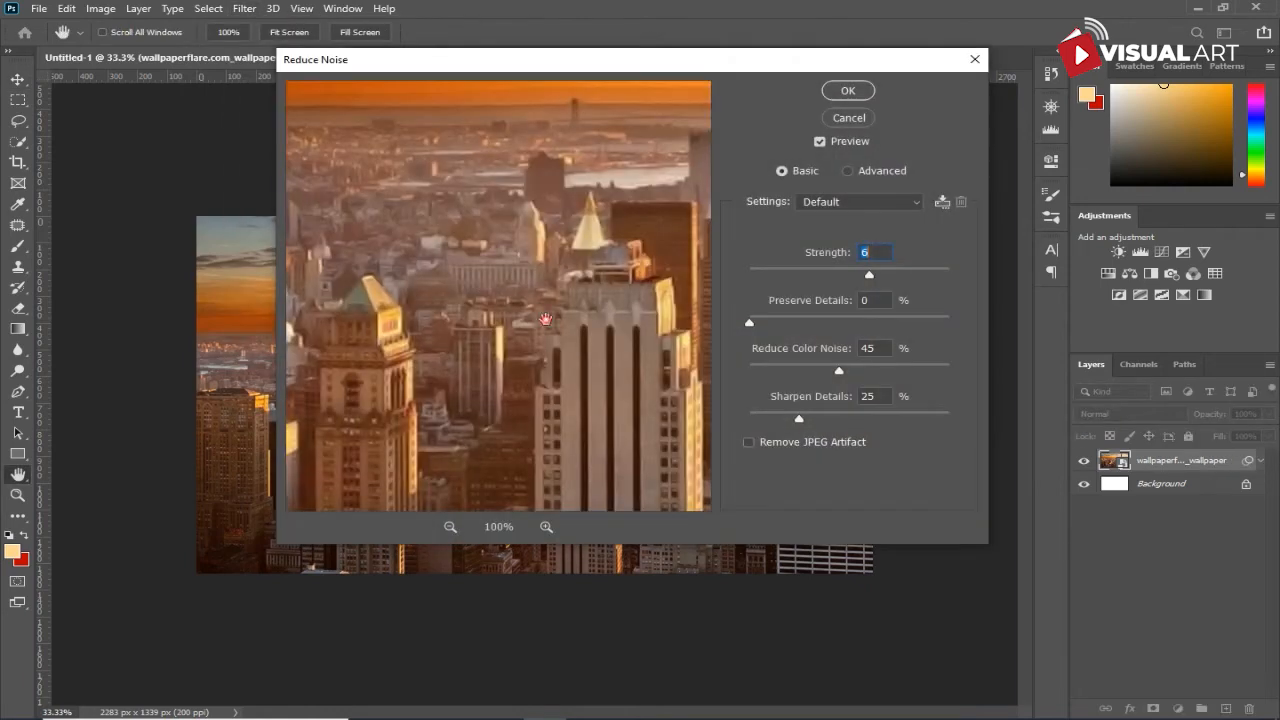
left_click_drag(546, 319, 558, 146)
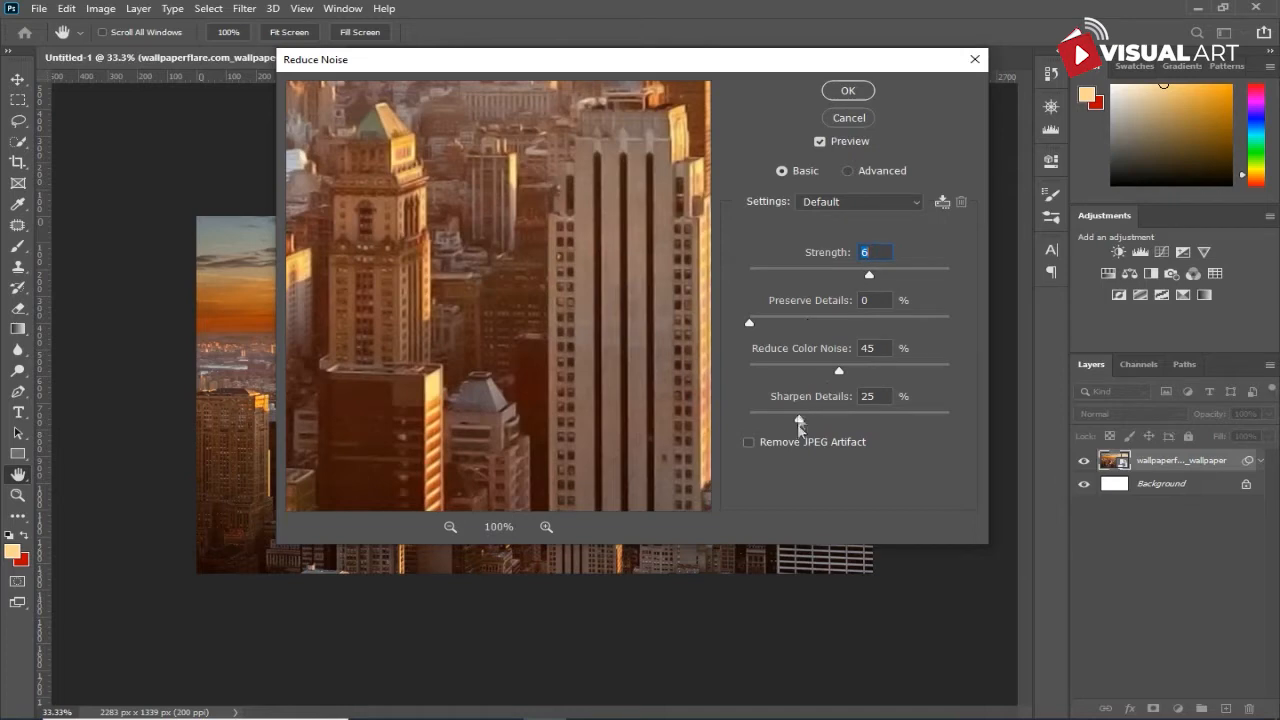
left_click(857, 98)
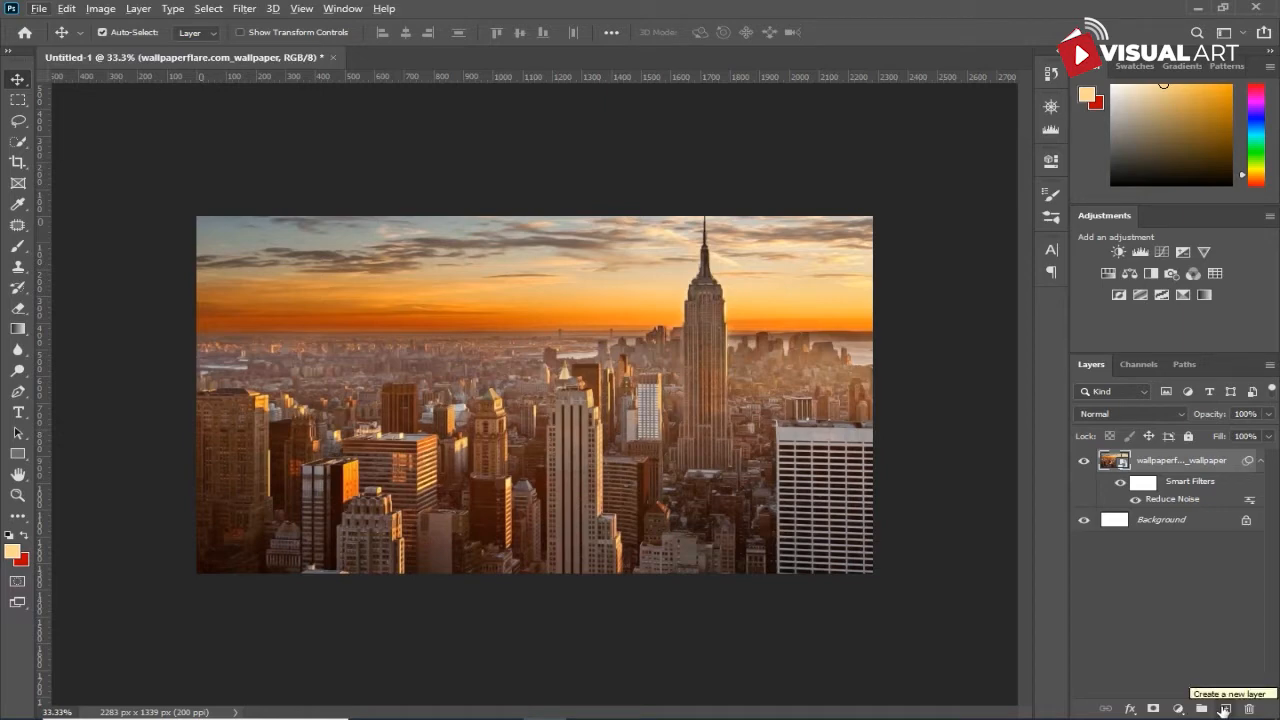
- Add a gradient fill layer above the skyline and load the basic Black, White preset in its editor
left_click(1178, 709)
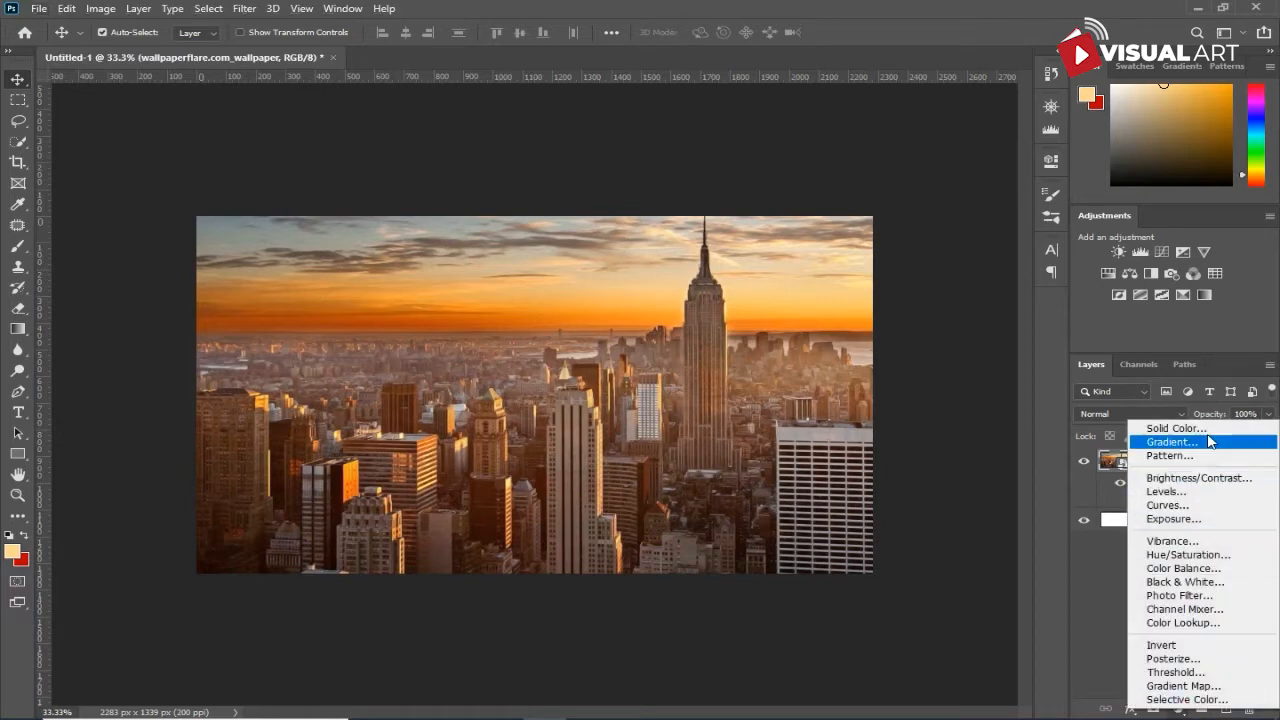
left_click(1172, 442)
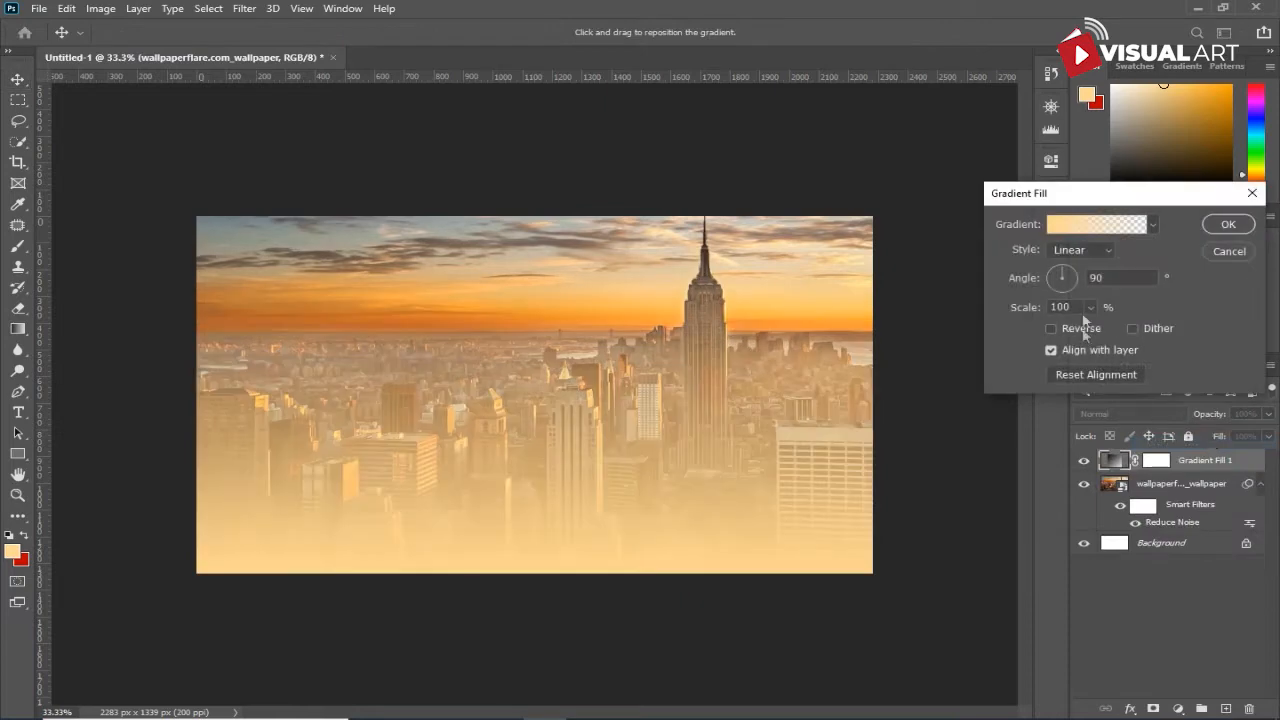
left_click(1092, 223)
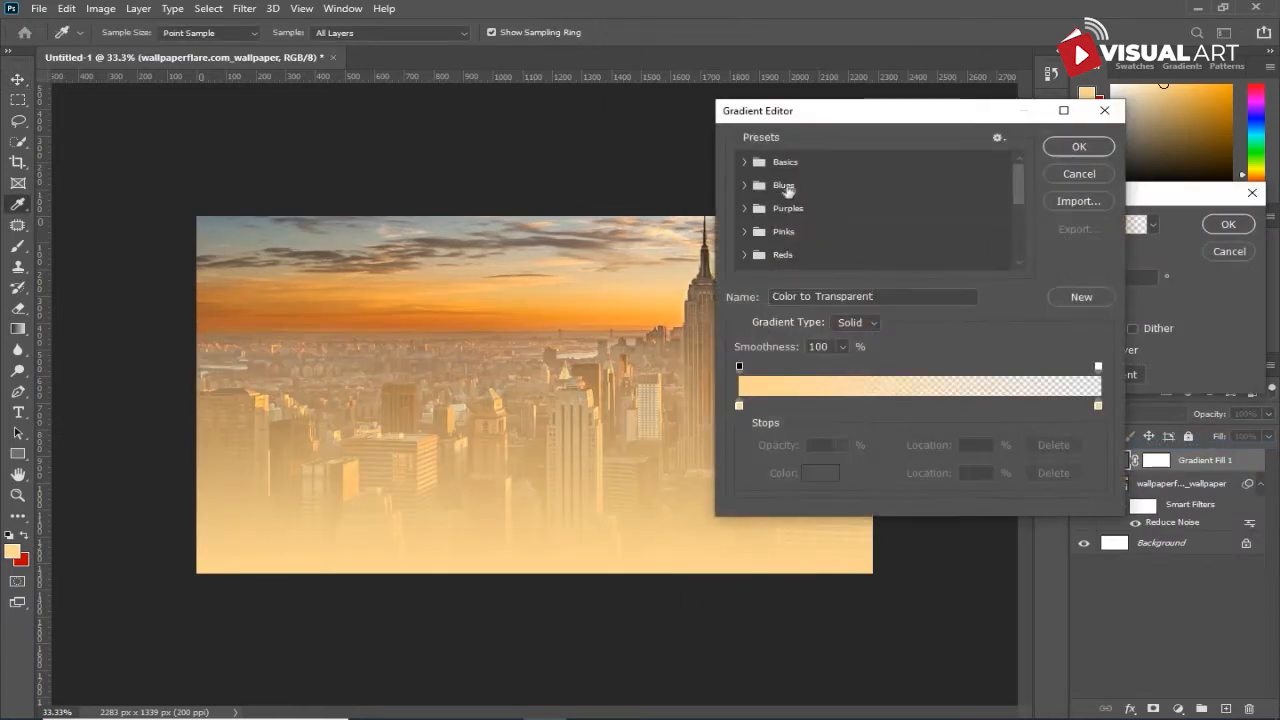
left_click(746, 163)
left_click(824, 186)
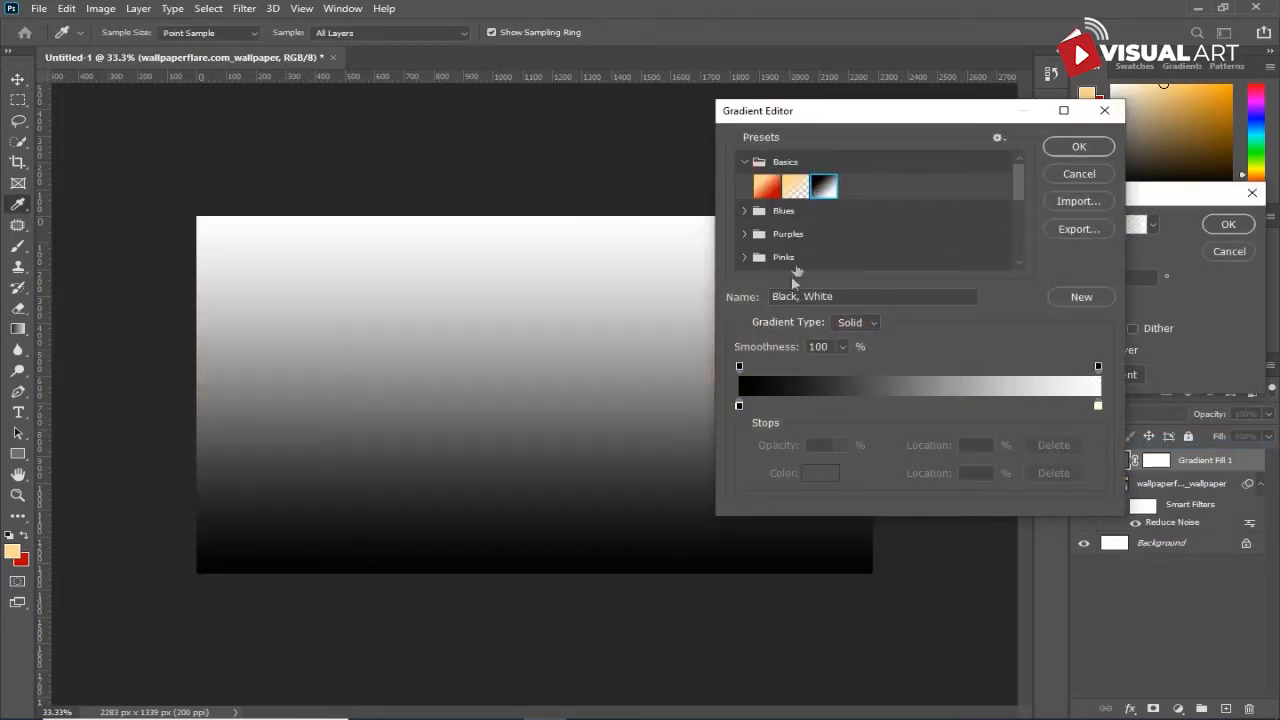
- Change the gradient's black color stop to a bright turquoise of about #0dffe0
left_click(739, 405)
left_click(818, 475)
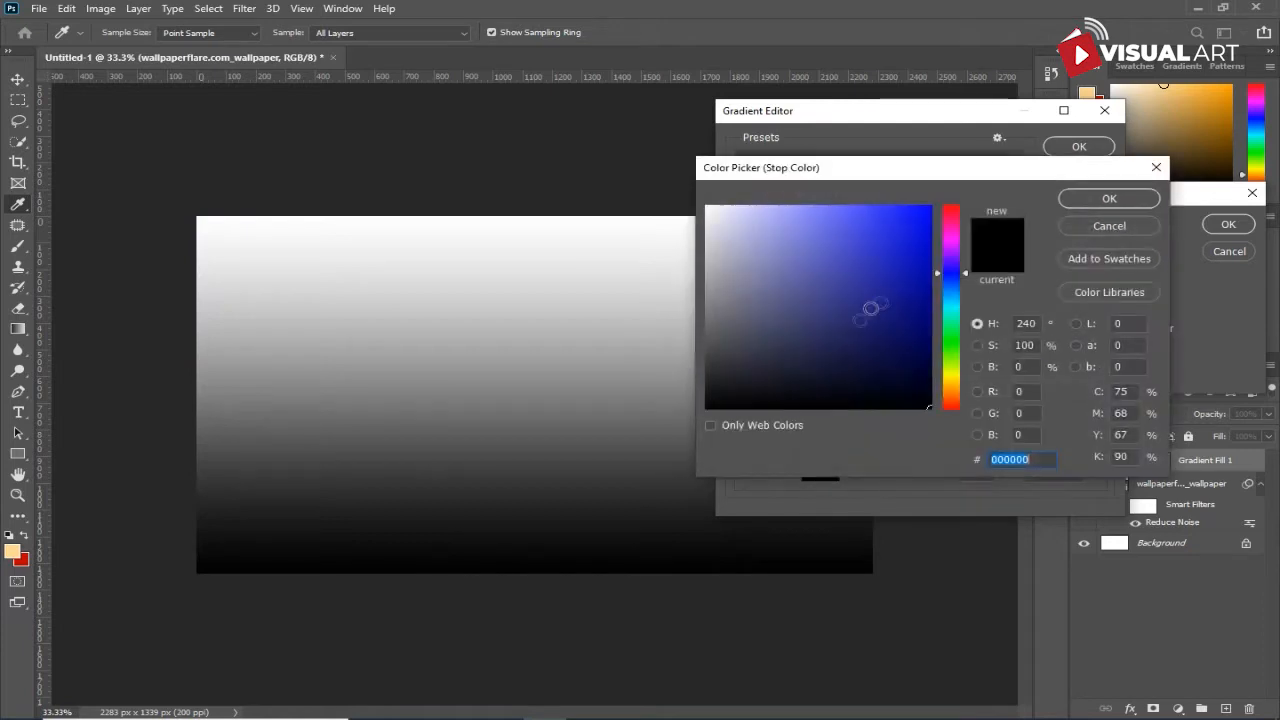
left_click_drag(956, 290, 956, 316)
left_click_drag(927, 275, 929, 206)
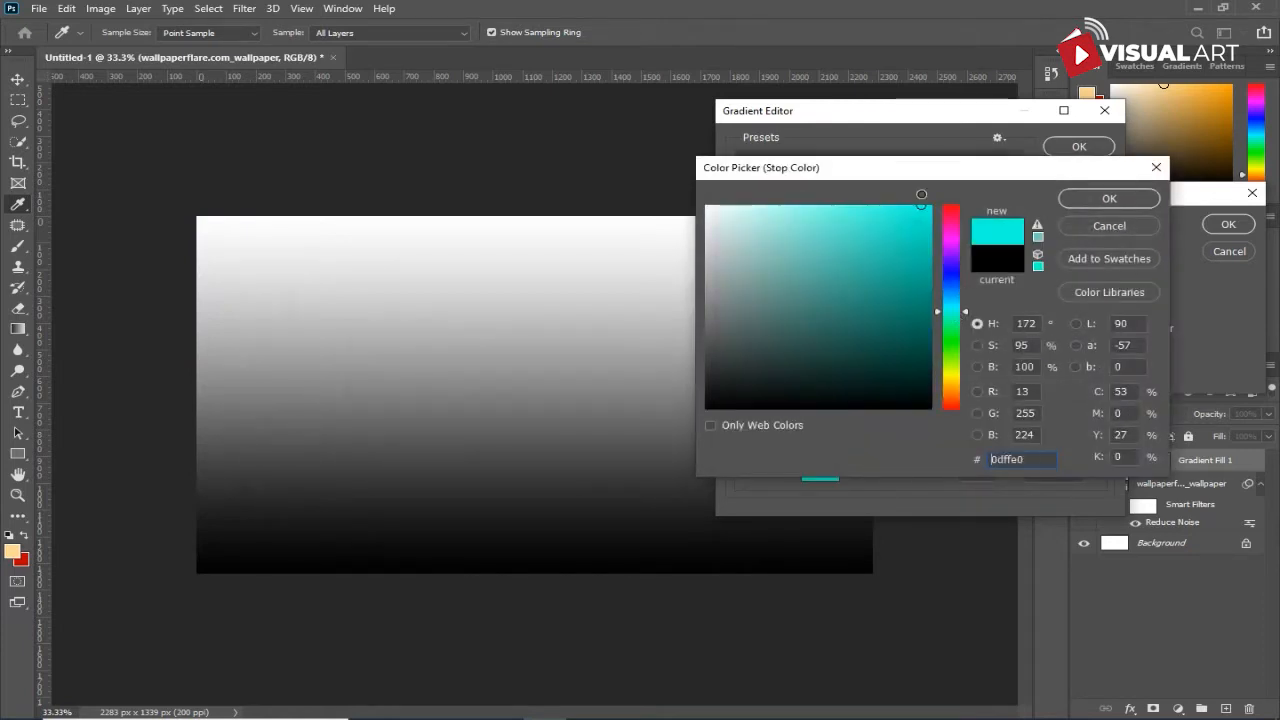
left_click(1105, 198)
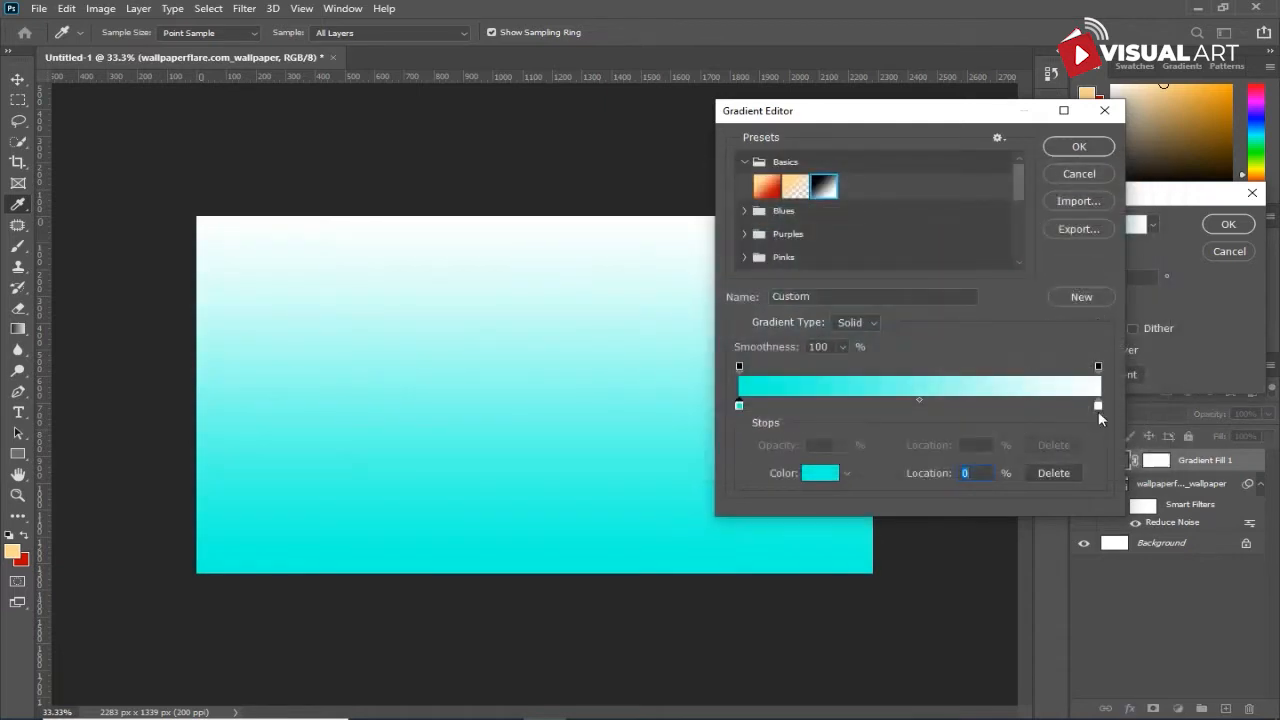
- Change the gradient's white color stop to a light orange with a hue of 40° and full brightness
left_click(1098, 406)
left_click(815, 478)
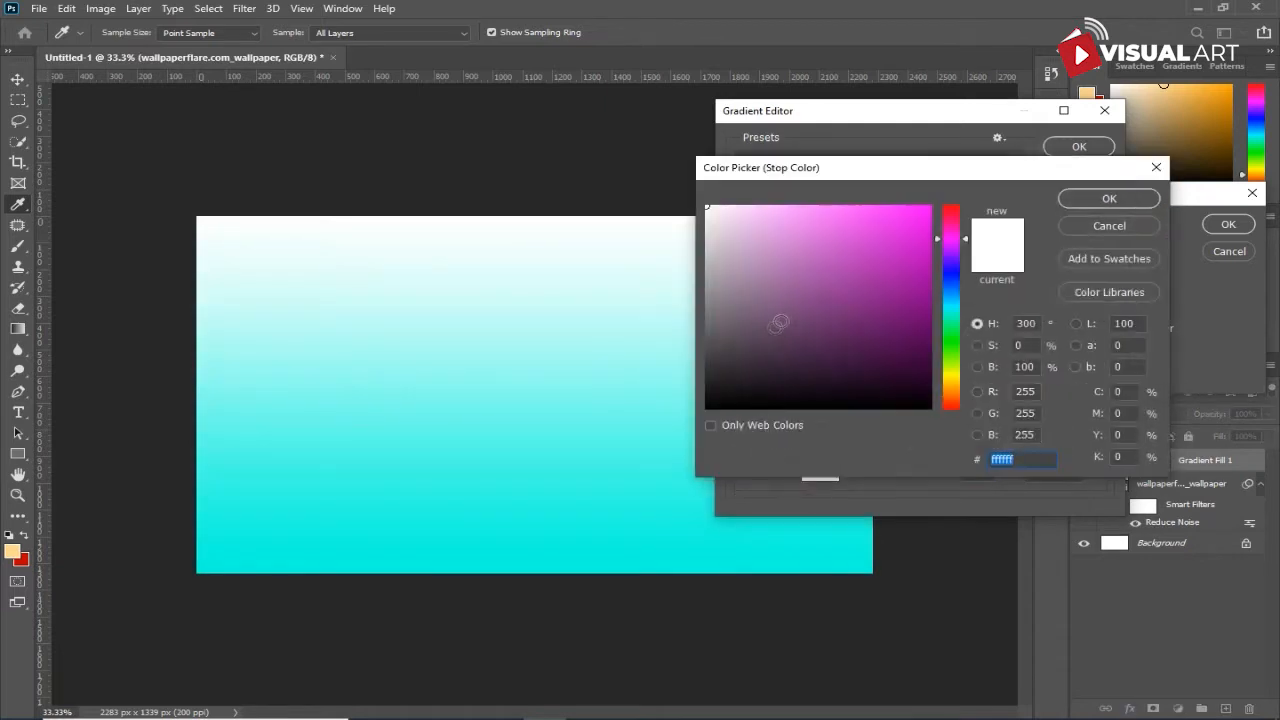
left_click_drag(953, 266, 970, 393)
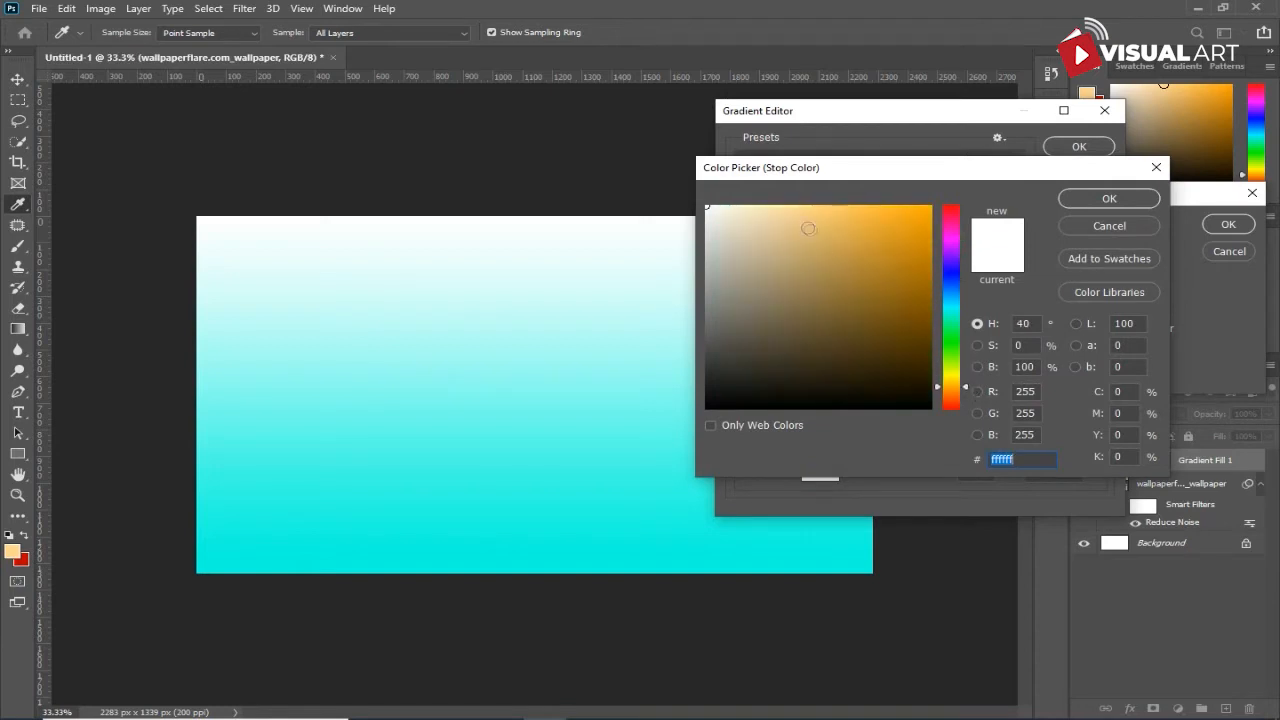
left_click(810, 205)
left_click(1078, 199)
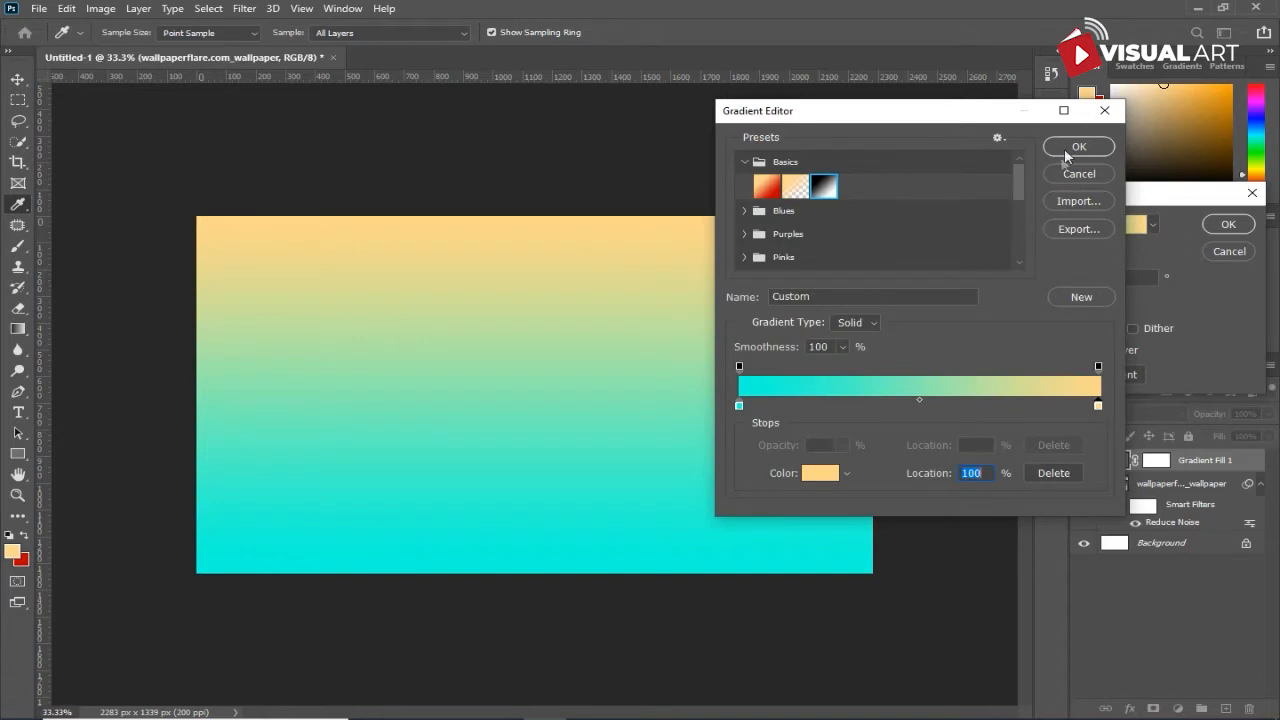
- Accept the turquoise-to-orange gradient and shift it downward so the orange covers the upper half of the canvas
left_click(1067, 150)
left_click_drag(662, 336, 658, 386)
left_click_drag(656, 430, 657, 443)
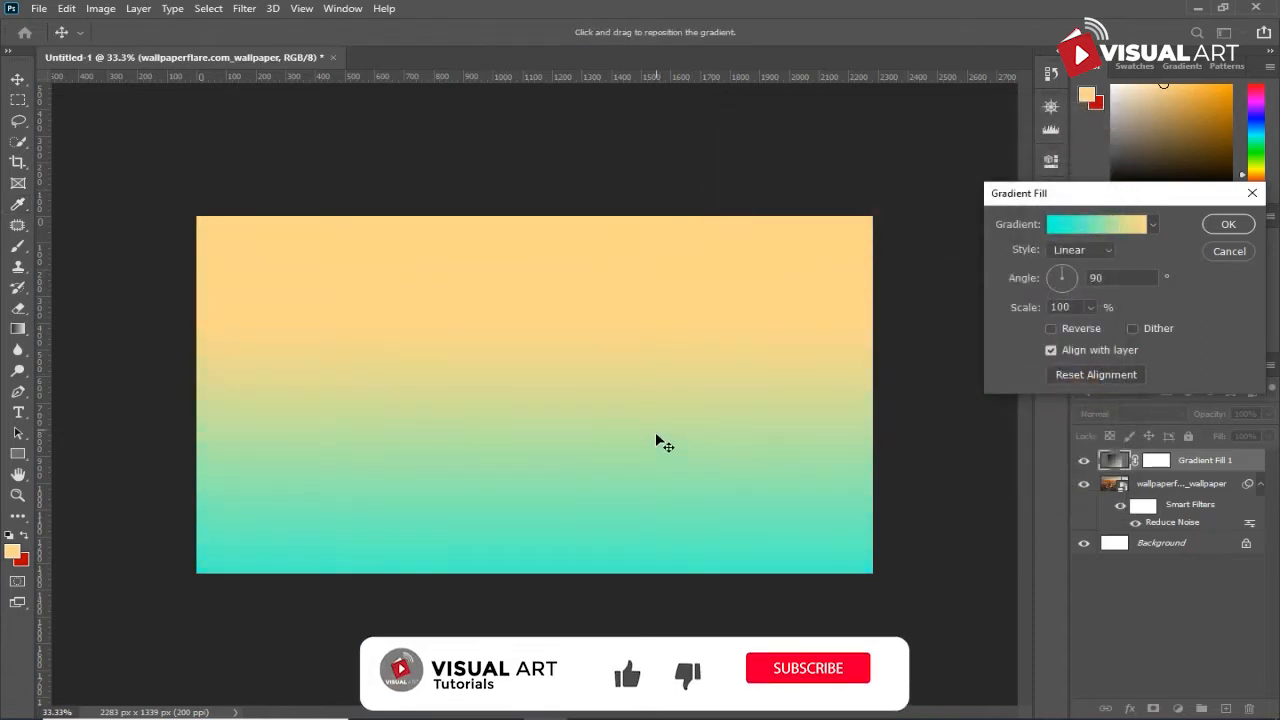
left_click(1228, 226)
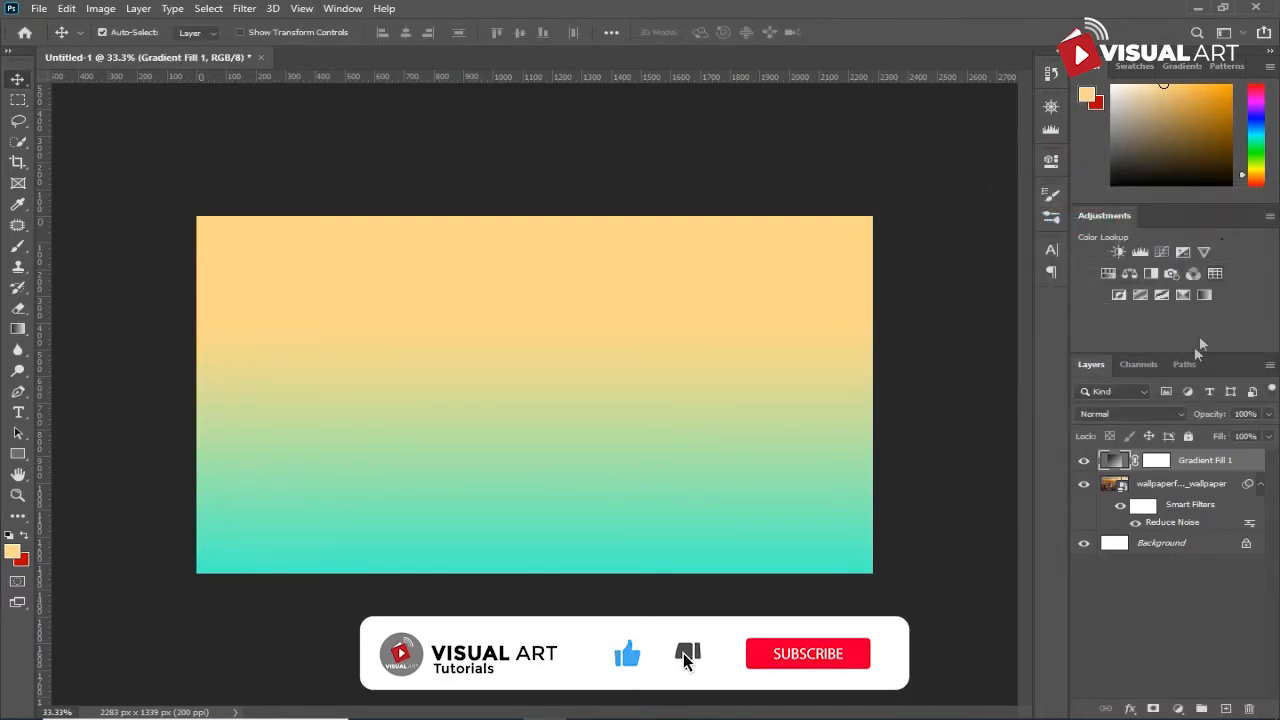
- Blend the gradient fill layer in Soft Light mode at 74% opacity
left_click(1105, 413)
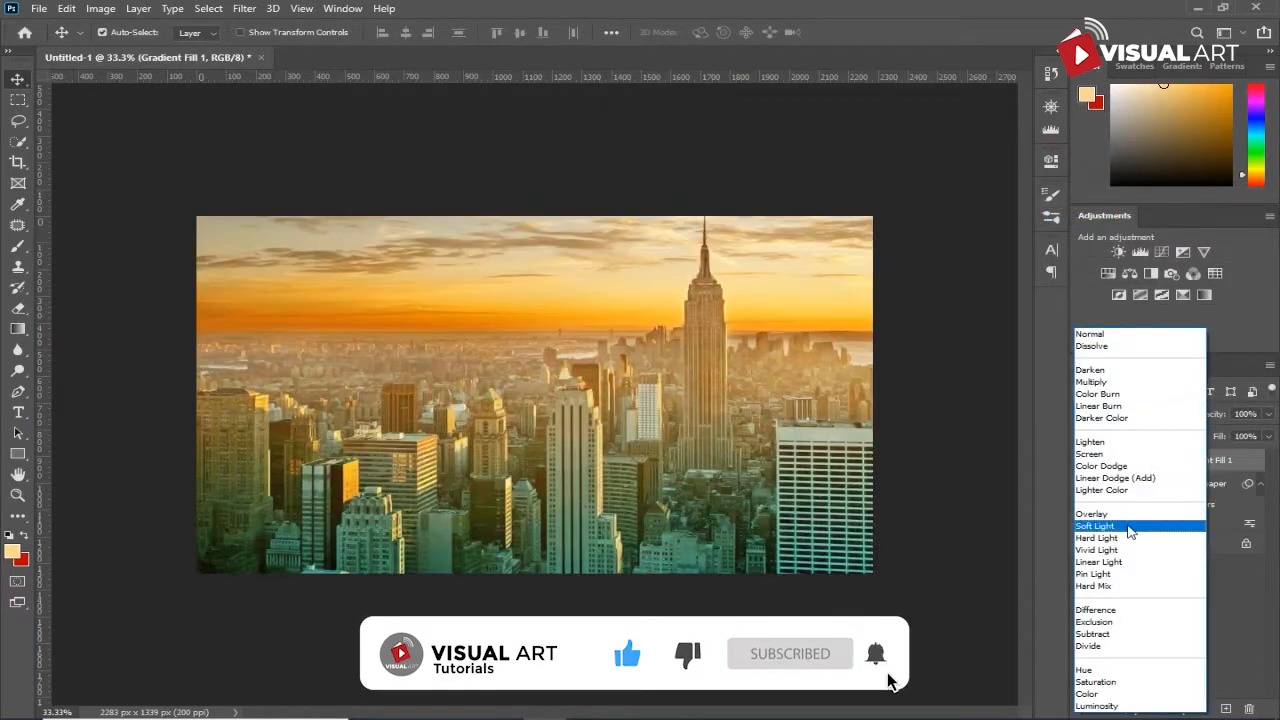
left_click(1130, 526)
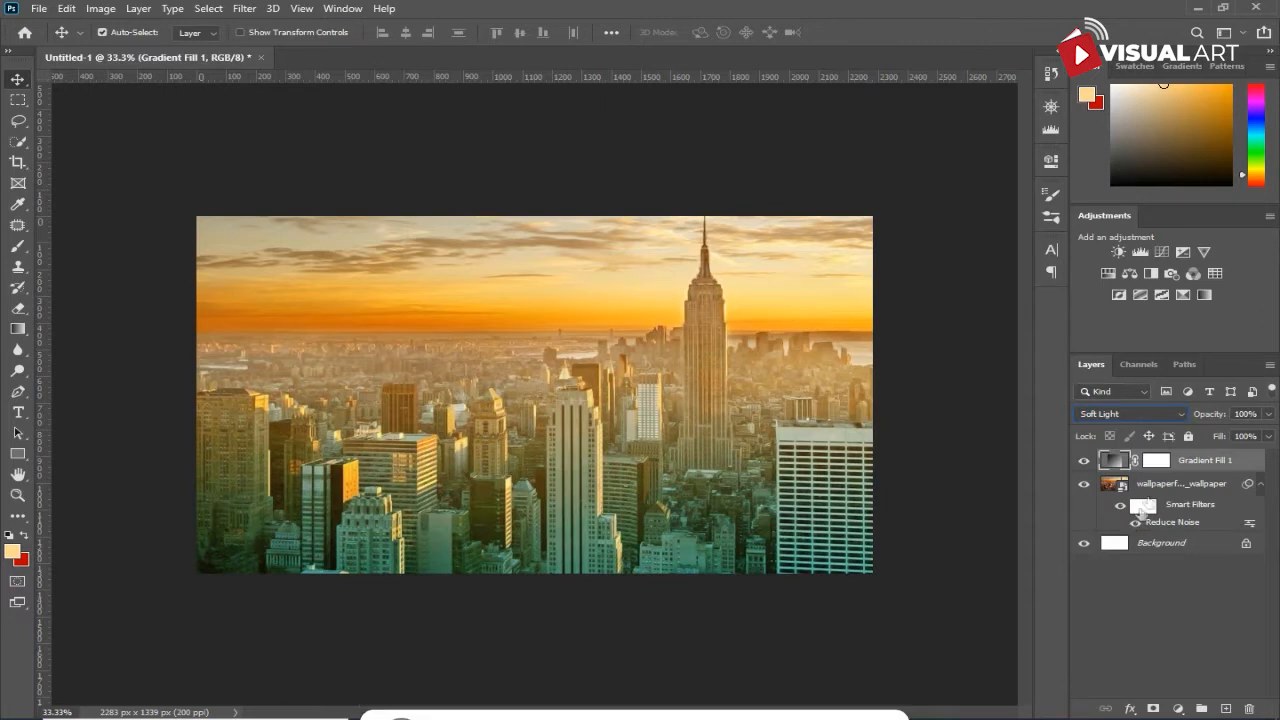
left_click_drag(1221, 415, 1197, 419)
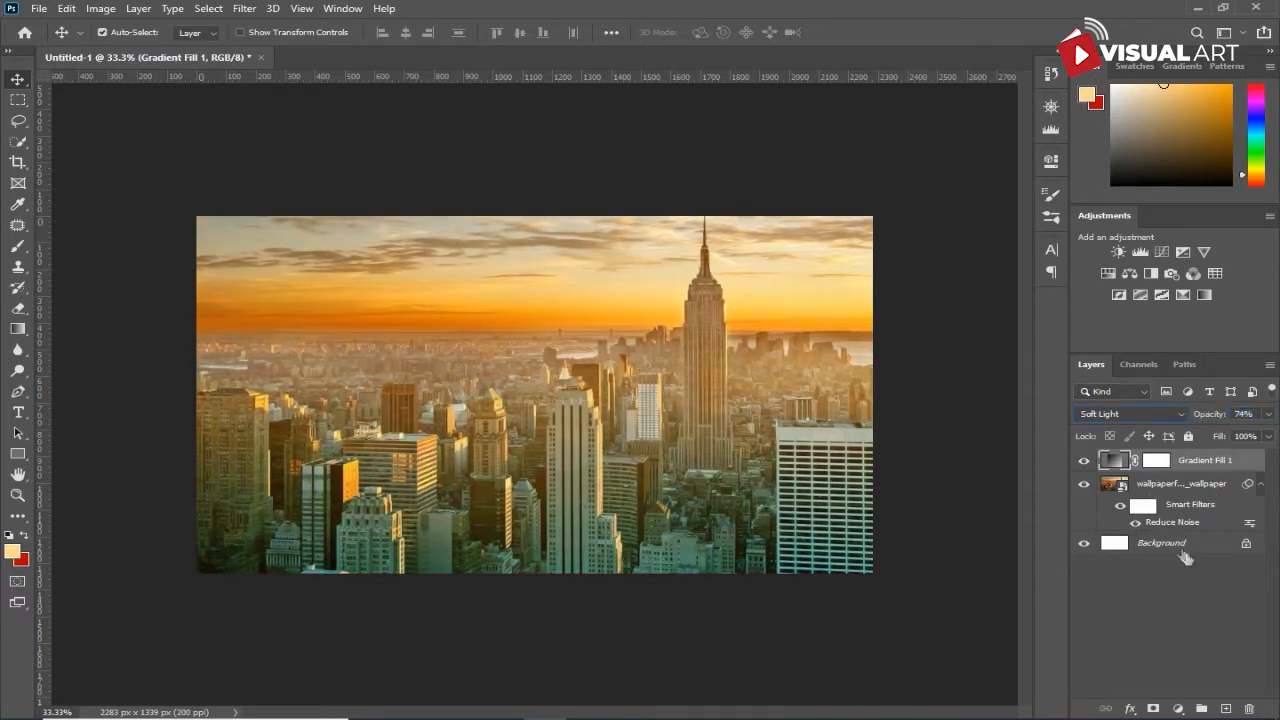
- Add a Selective Color adjustment layer and set its Yellows to Cyan -47% and Yellow +58%
left_click(1177, 709)
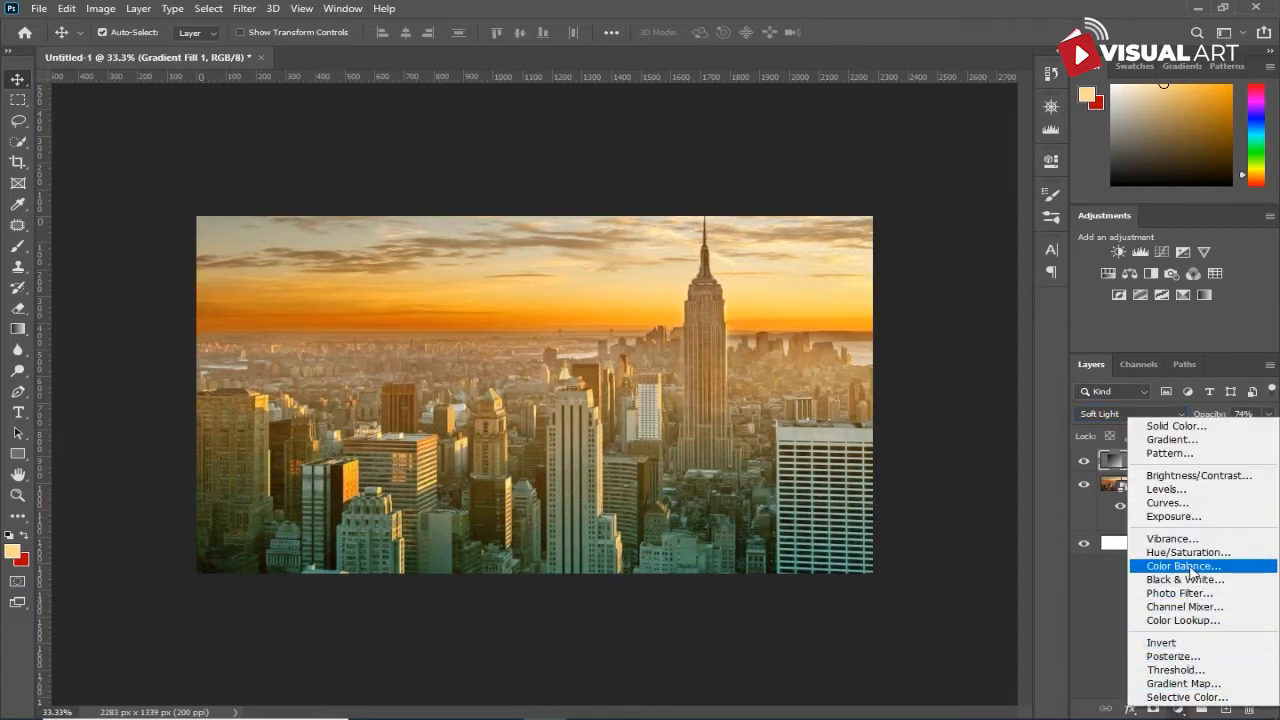
left_click(1188, 697)
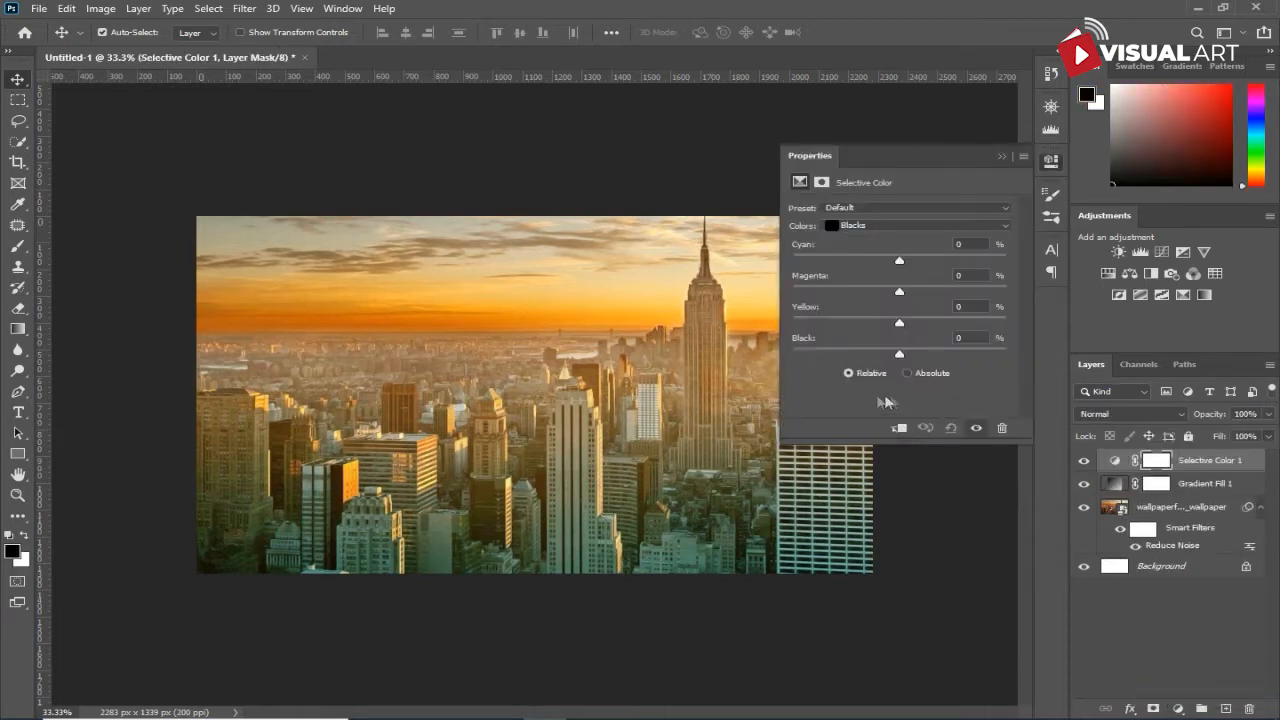
left_click(895, 226)
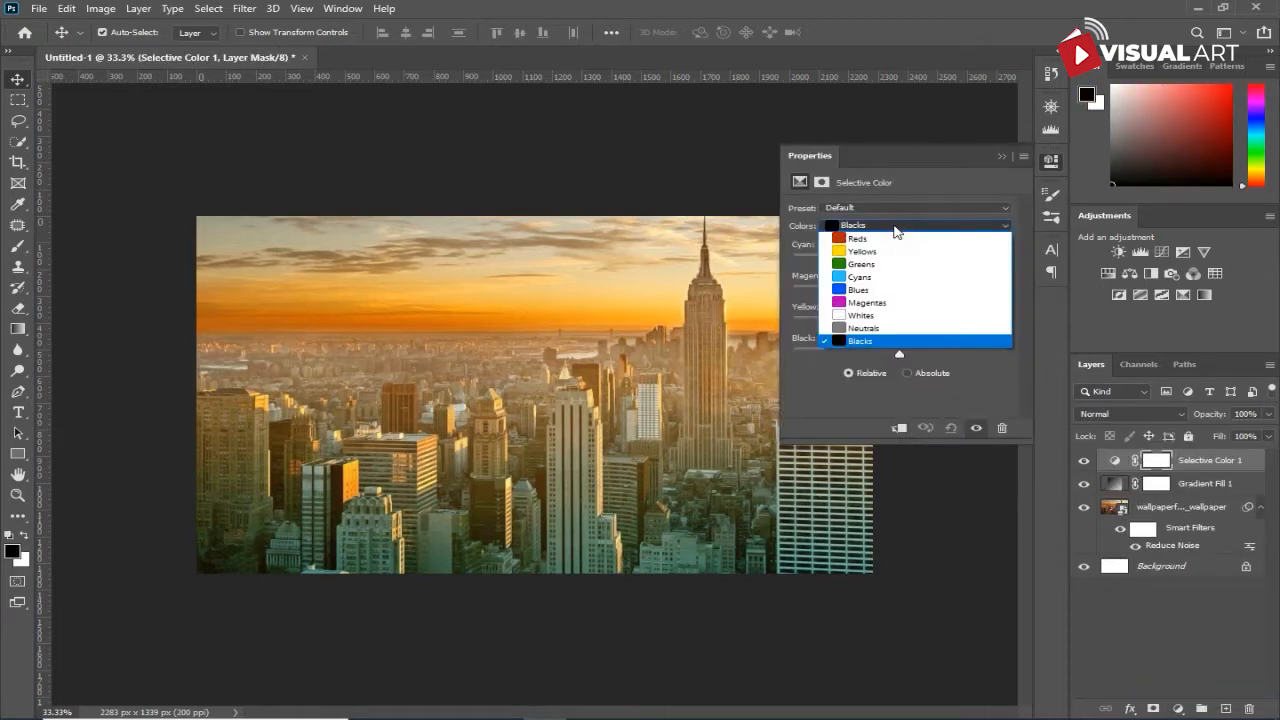
left_click(888, 251)
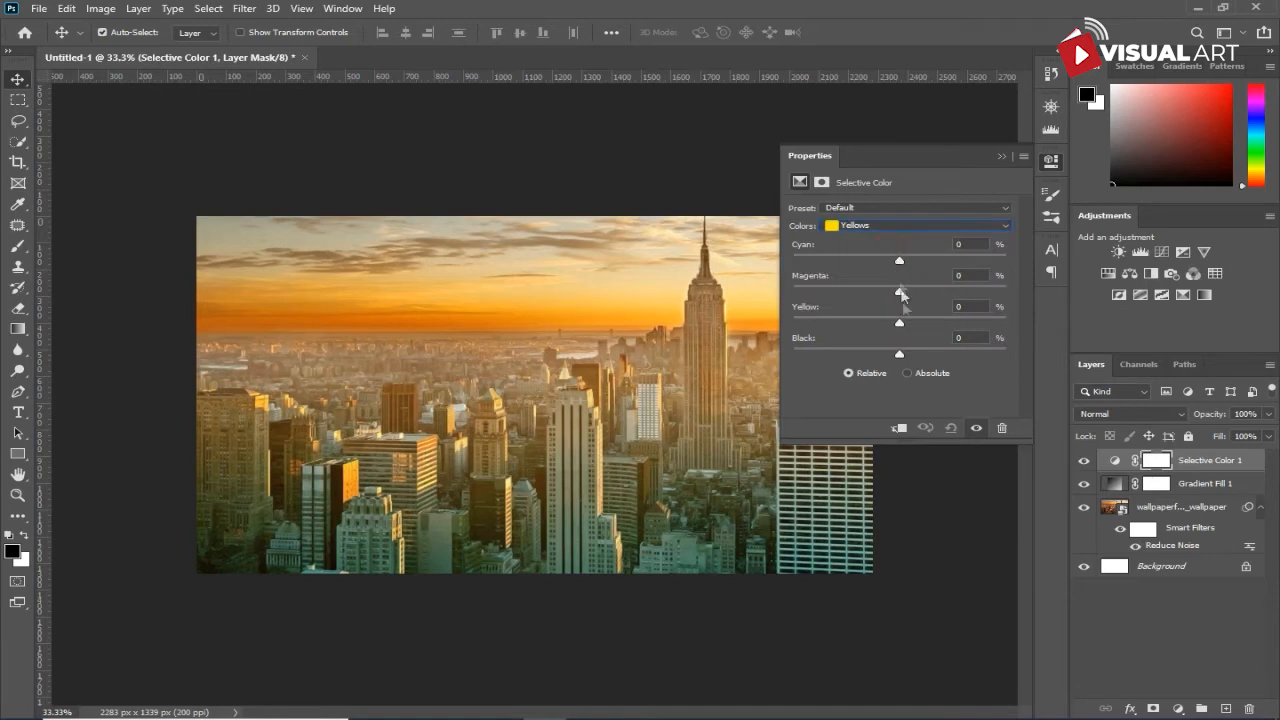
left_click_drag(899, 323, 965, 338)
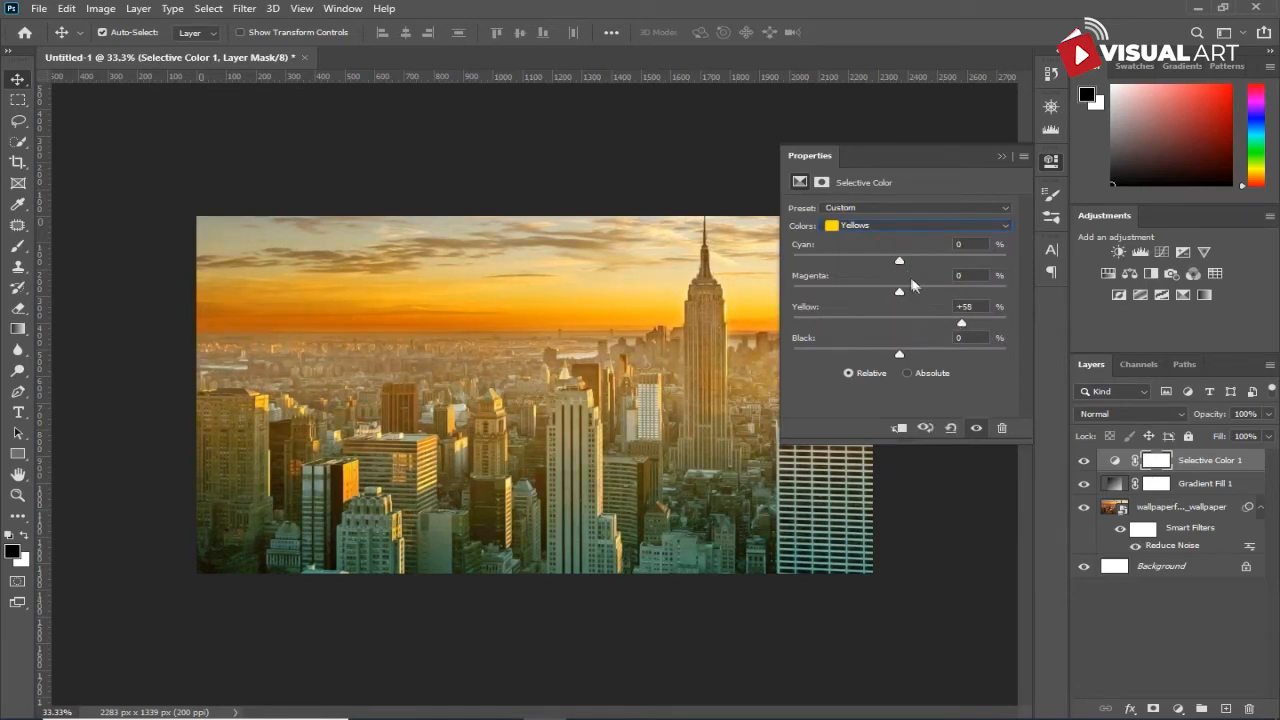
left_click_drag(901, 262, 856, 263)
- Set the Black amount of the Selective Color layer's Blacks to +13%
left_click(908, 226)
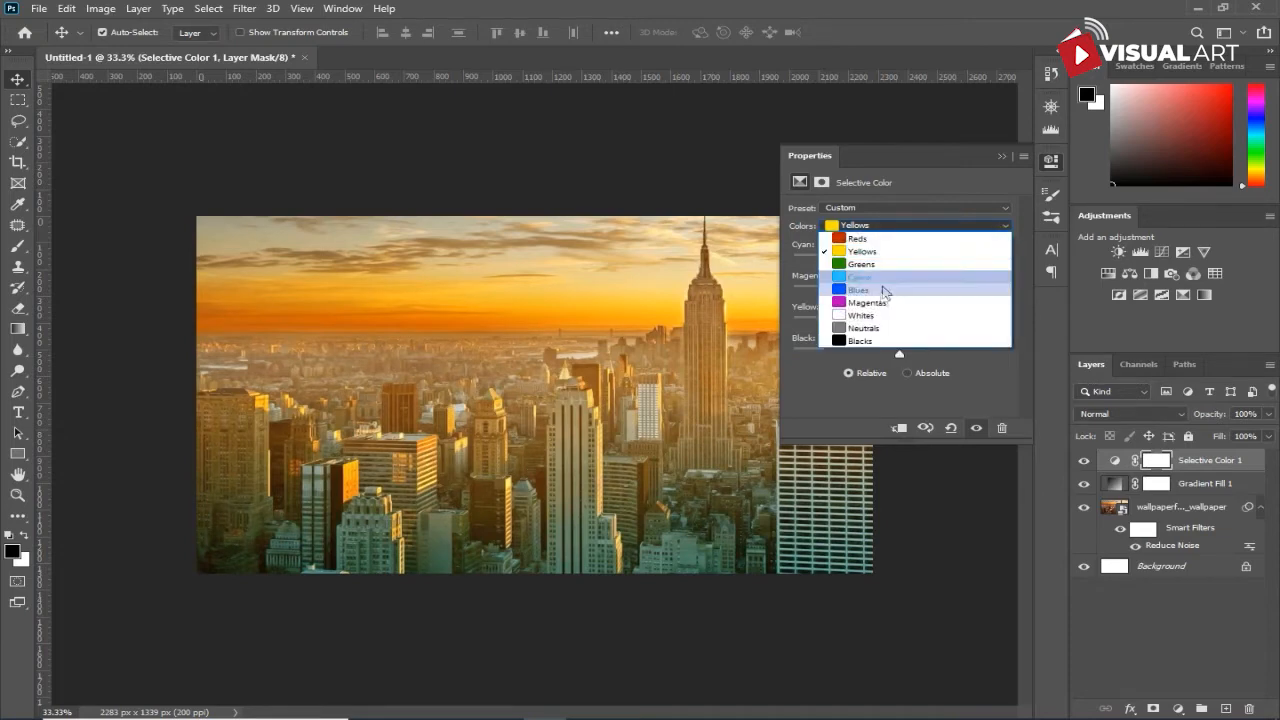
left_click(876, 343)
left_click_drag(901, 356, 915, 358)
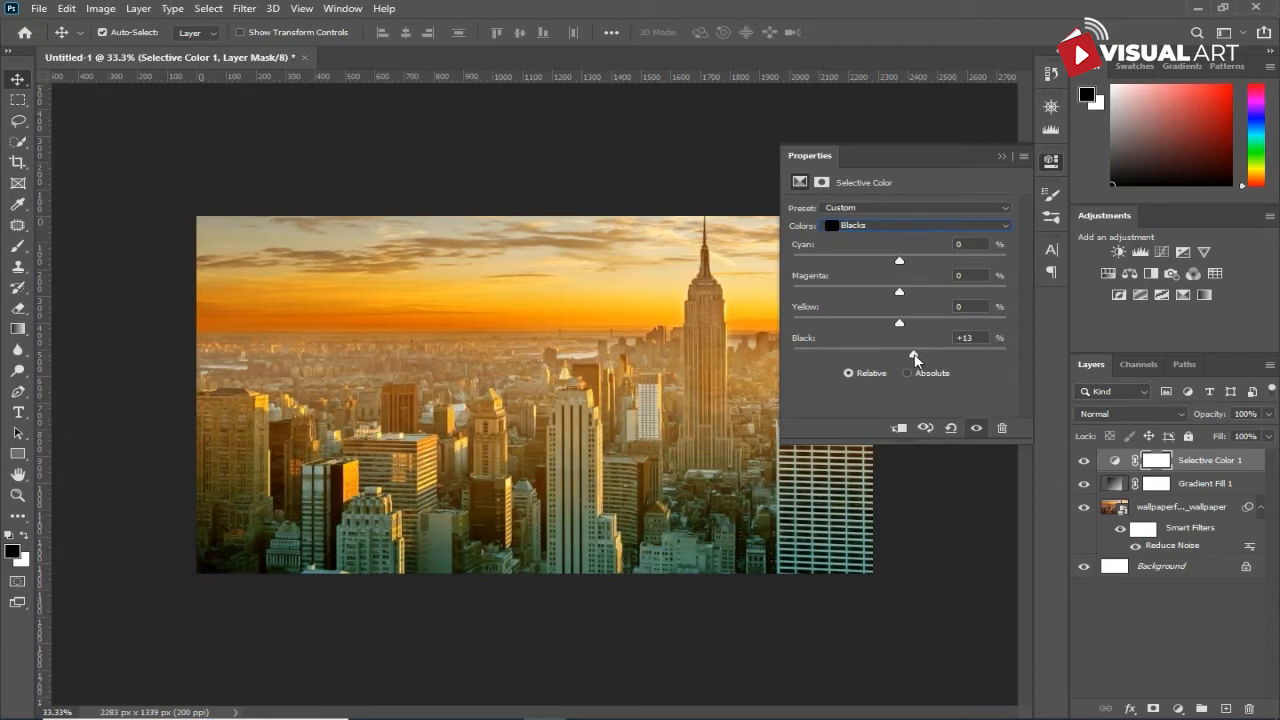
- Lower the Cyan and raise the Yellow of the Selective Color layer's Reds
left_click(915, 226)
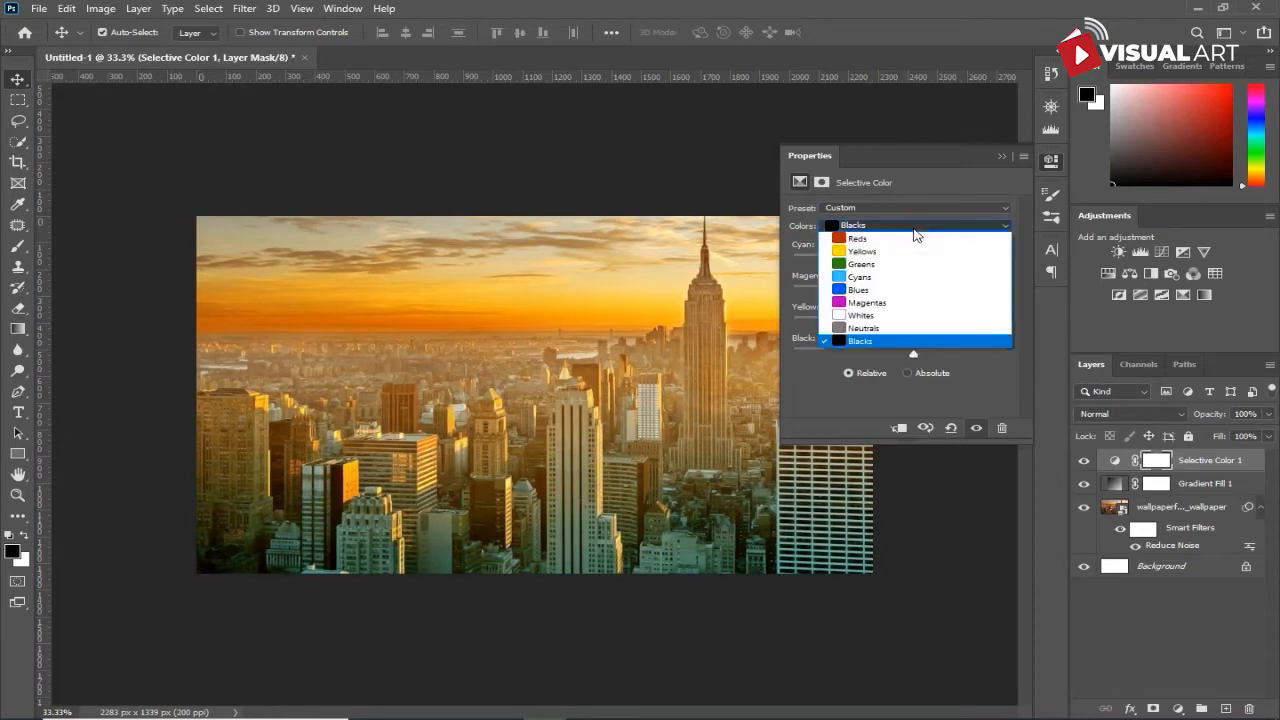
left_click(901, 241)
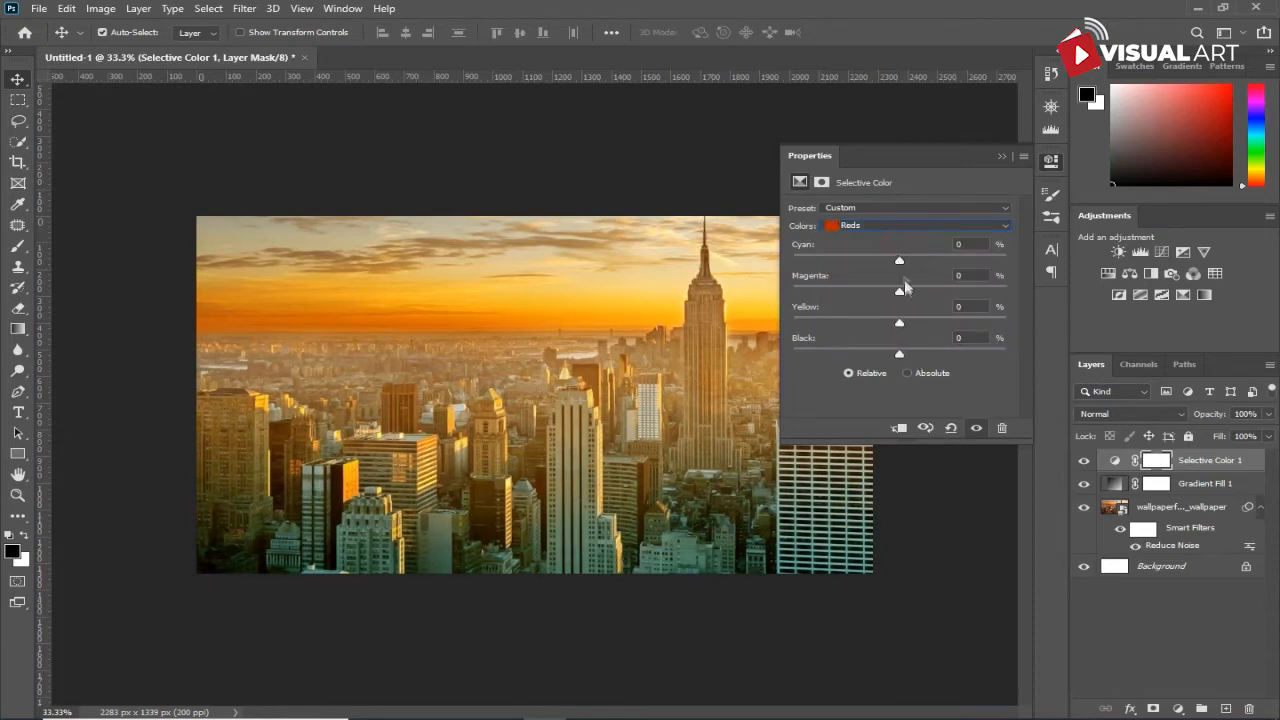
left_click_drag(899, 261, 884, 287)
left_click_drag(900, 326, 969, 323)
left_click(1001, 156)
scroll(833, 380, "up", 2)
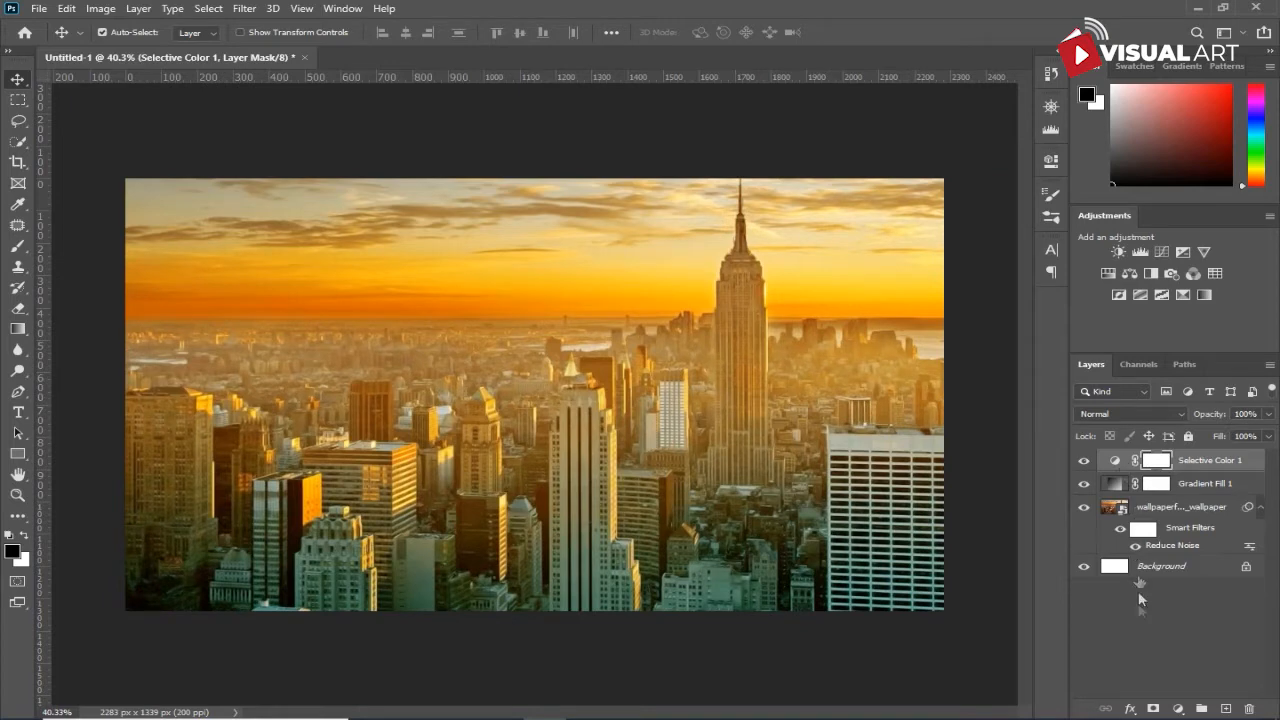
- Add a Brightness/Contrast adjustment layer above the Selective Color layer with Brightness -32 and Contrast 13
left_click(1174, 708)
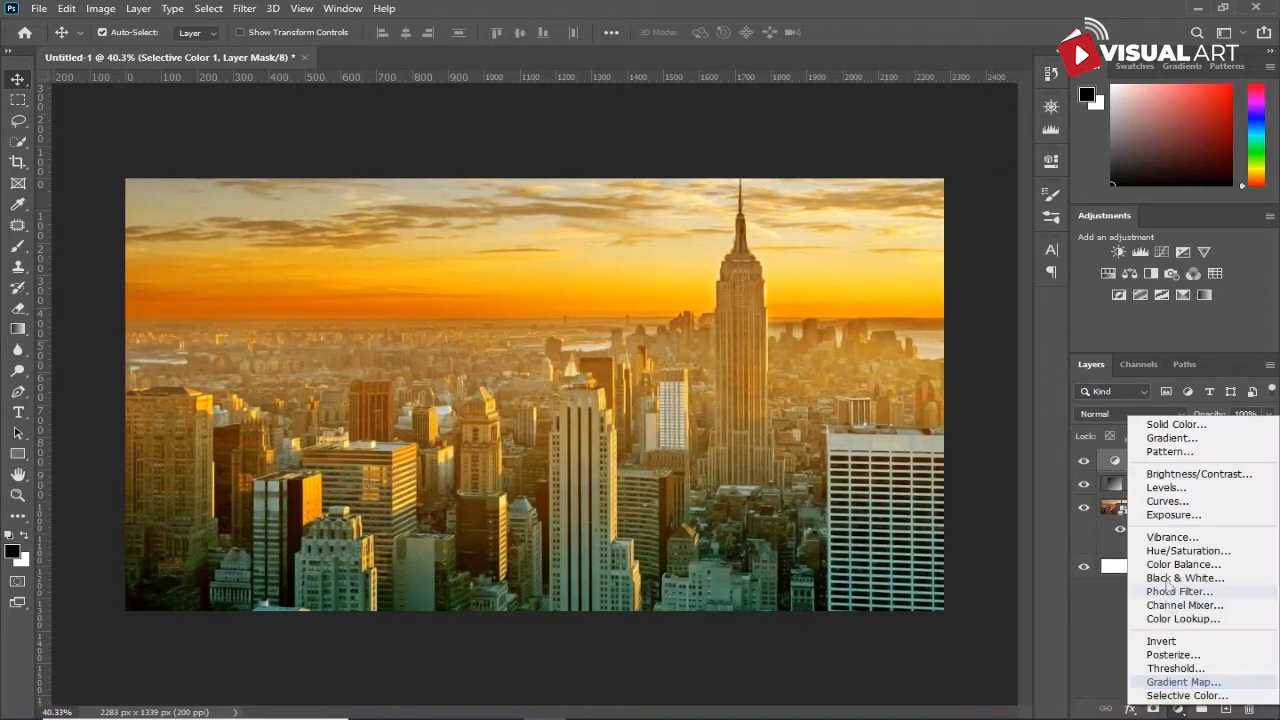
left_click(1170, 477)
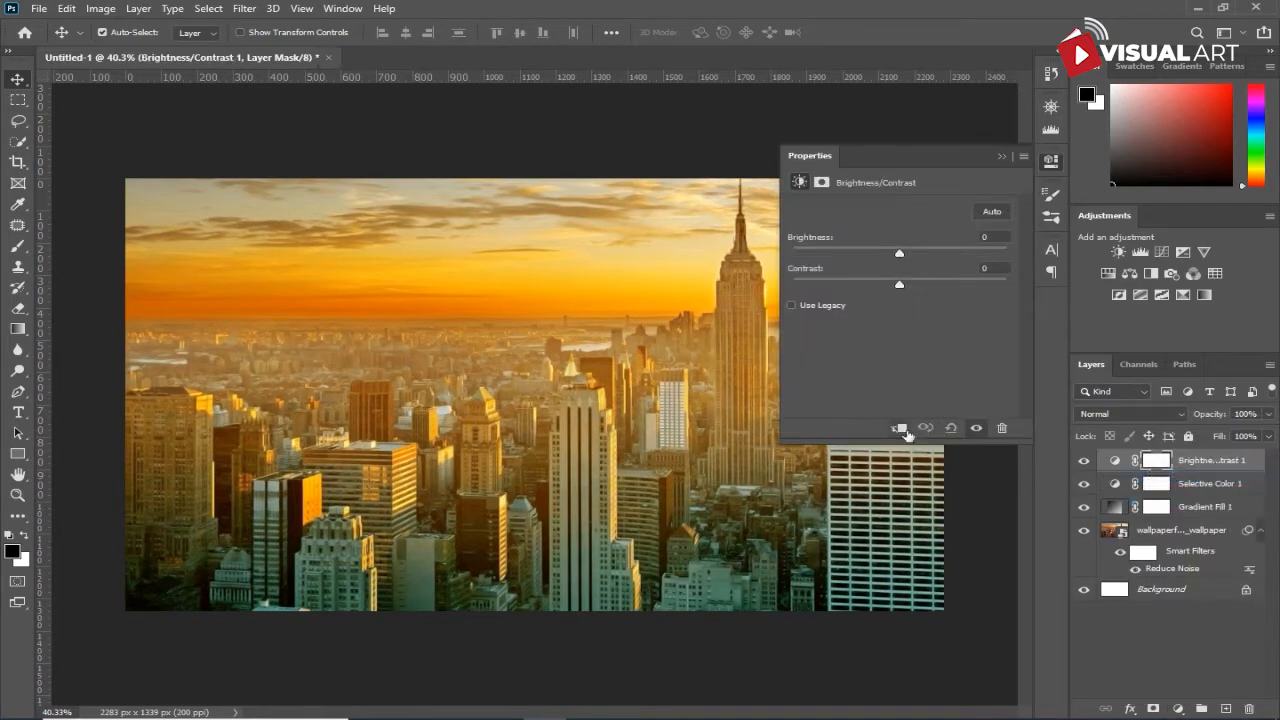
left_click_drag(900, 290, 935, 294)
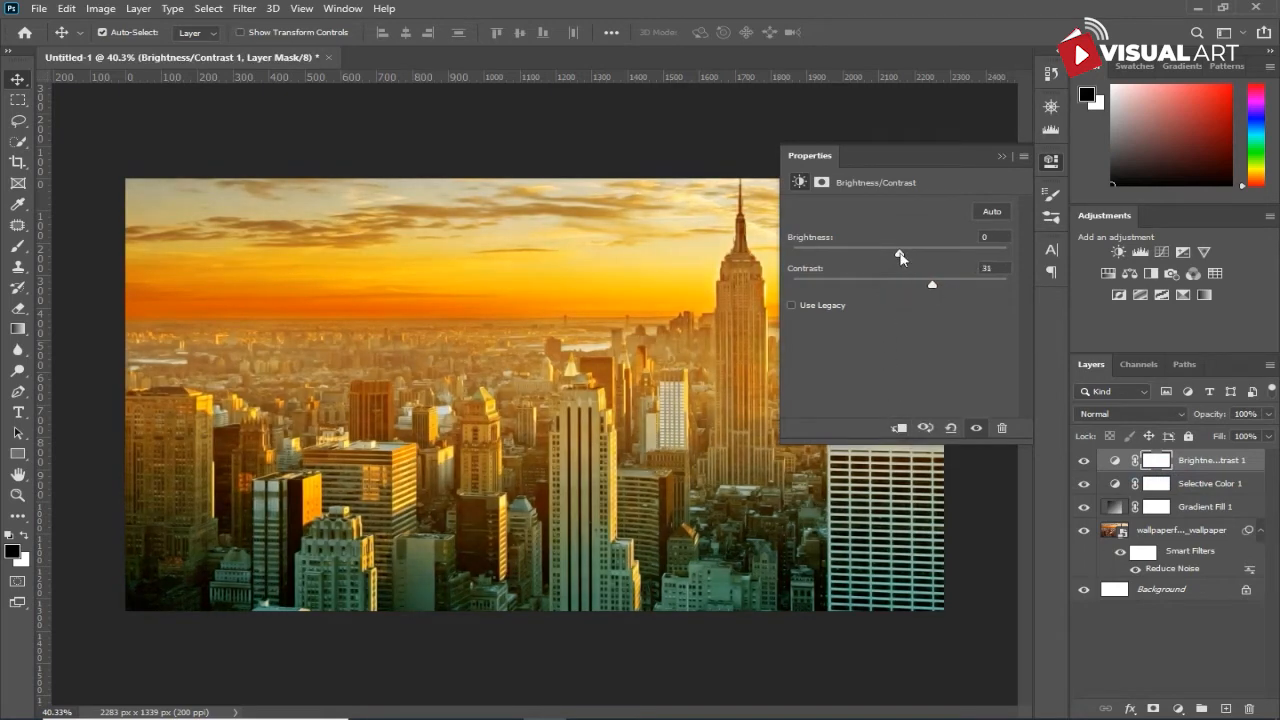
left_click_drag(900, 253, 877, 256)
left_click_drag(928, 290, 905, 290)
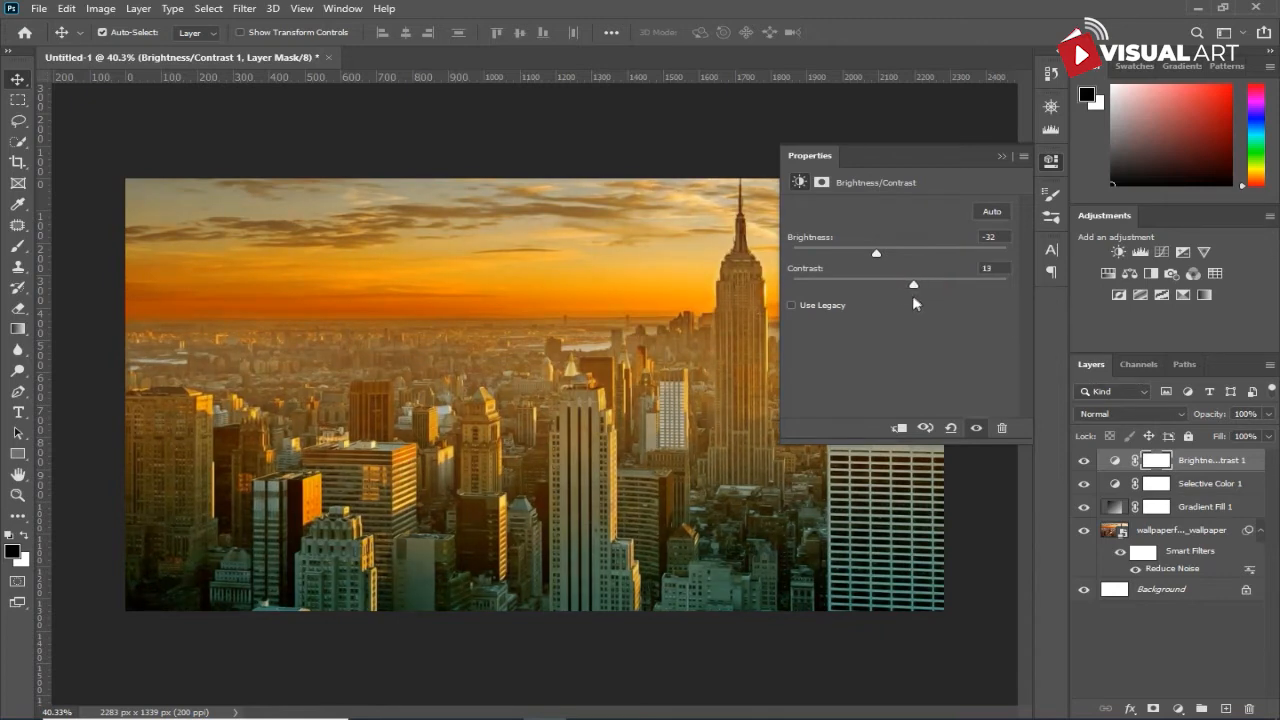
left_click(1002, 157)
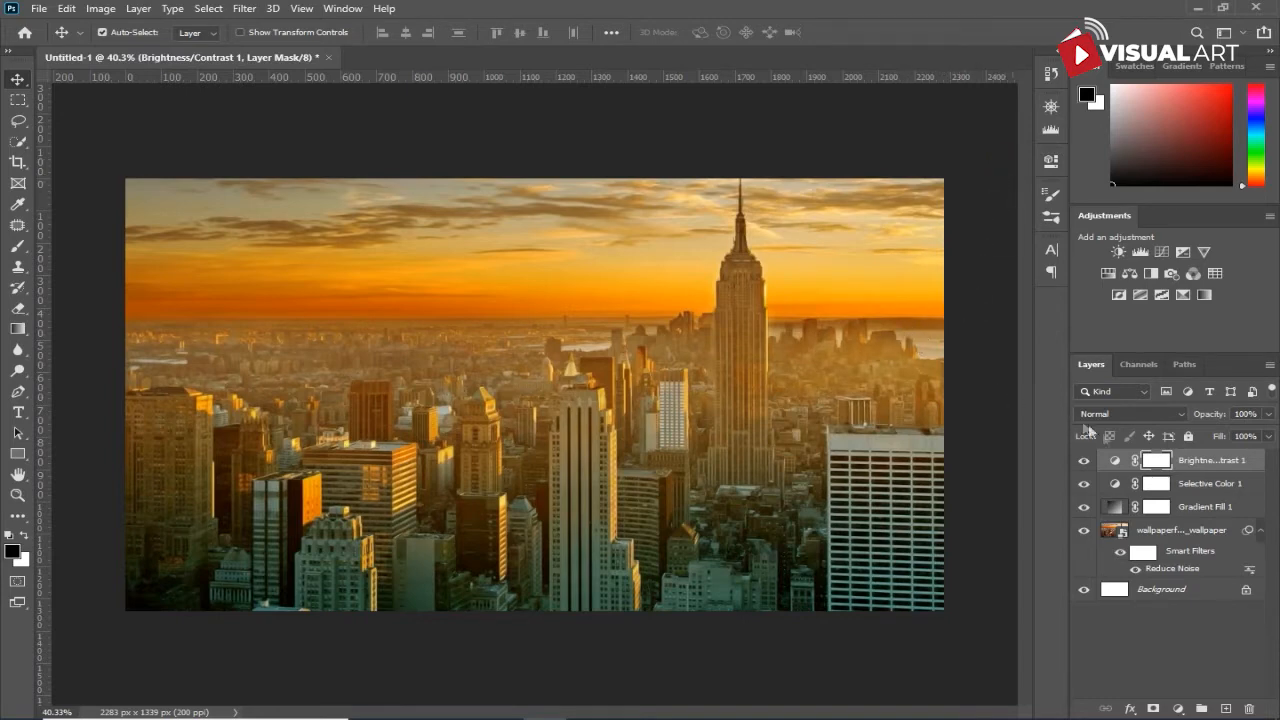
- Group the city wallpaper layer with its gradient fill and adjustment layers, and name the group CITY/BG
left_click(1186, 533, "shift")
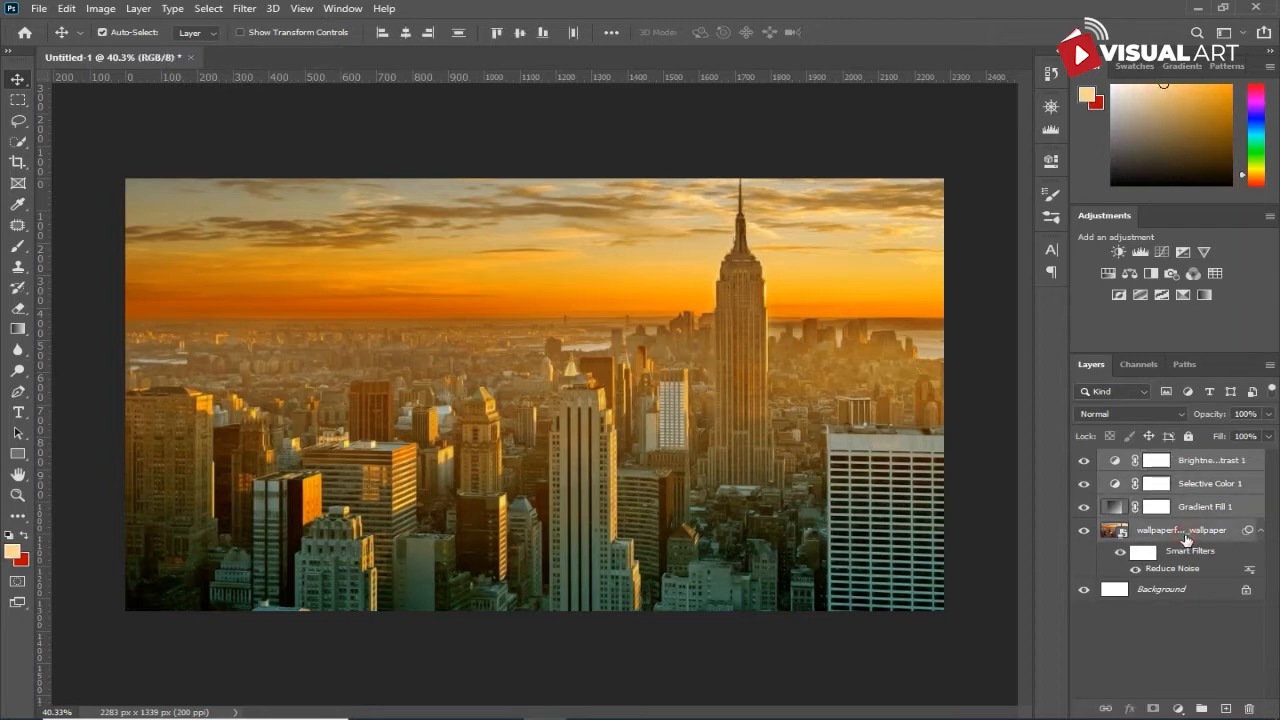
key("ctrl+g")
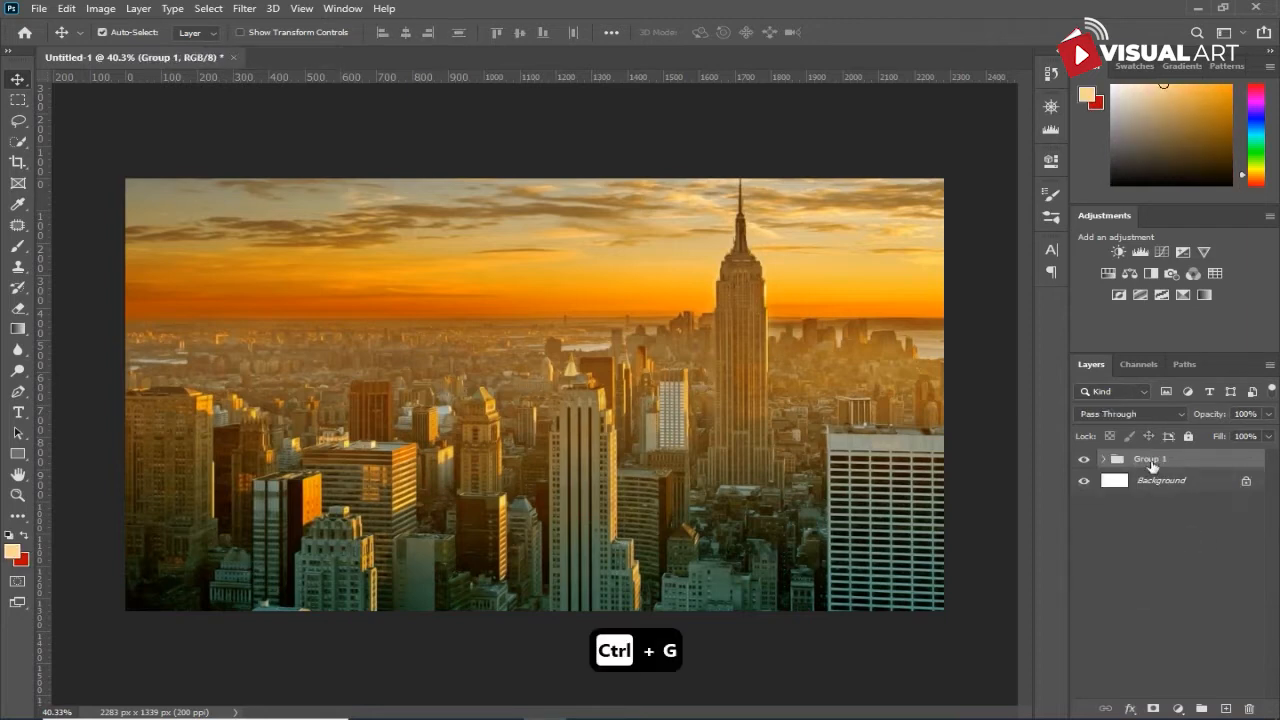
double_click(1151, 462)
type("Ci")
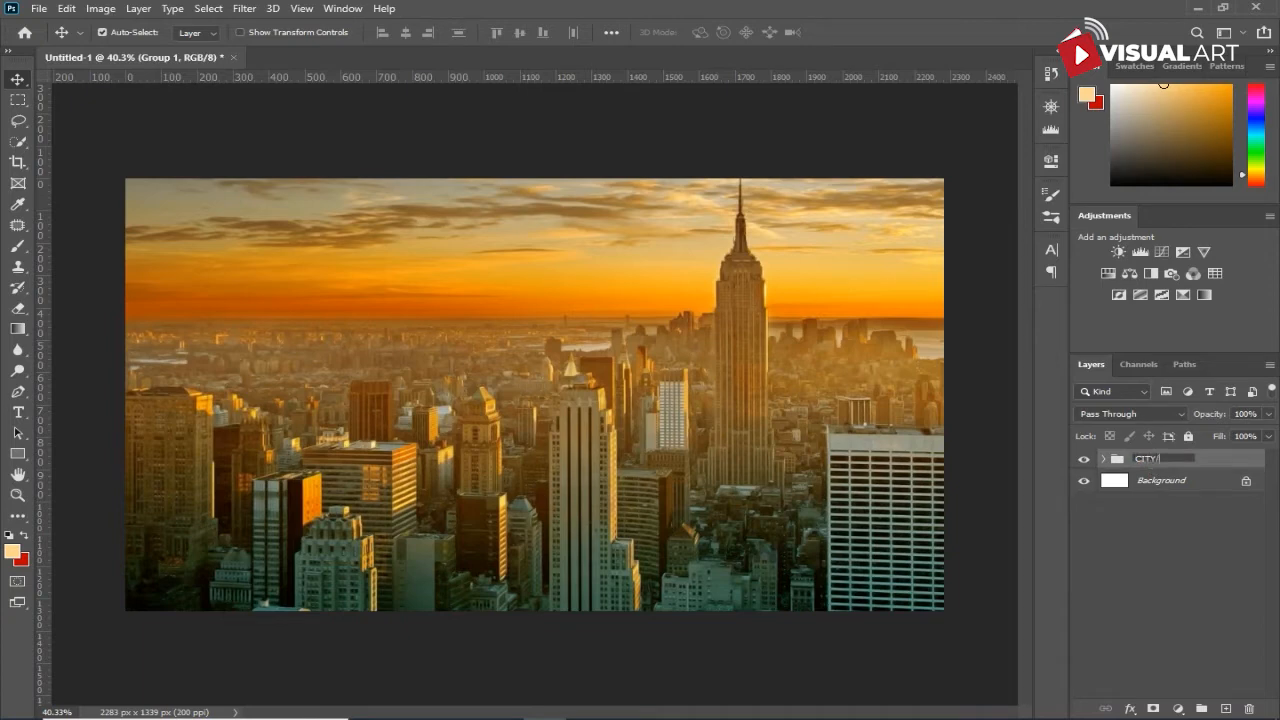
key("Return")
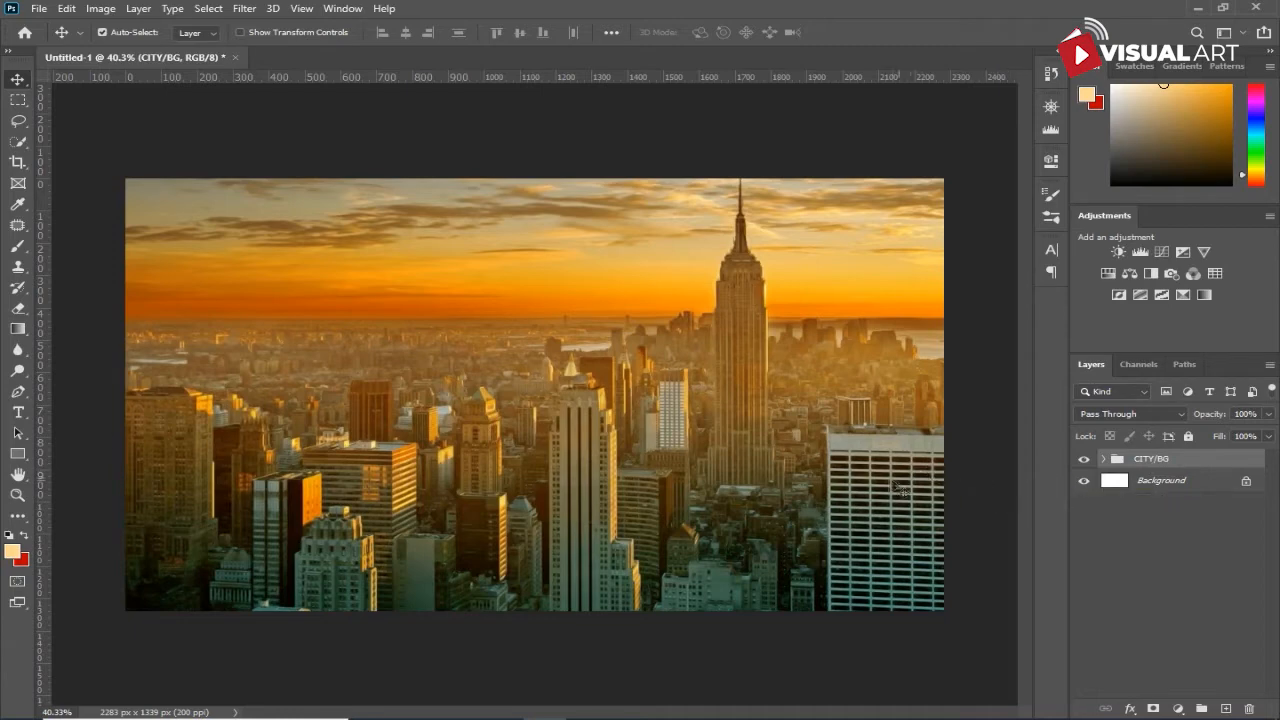
- Open Rope-PNG-Image-29813 from the Downloads folder and copy its rope into the city document, across the lower buildings
left_click(458, 705)
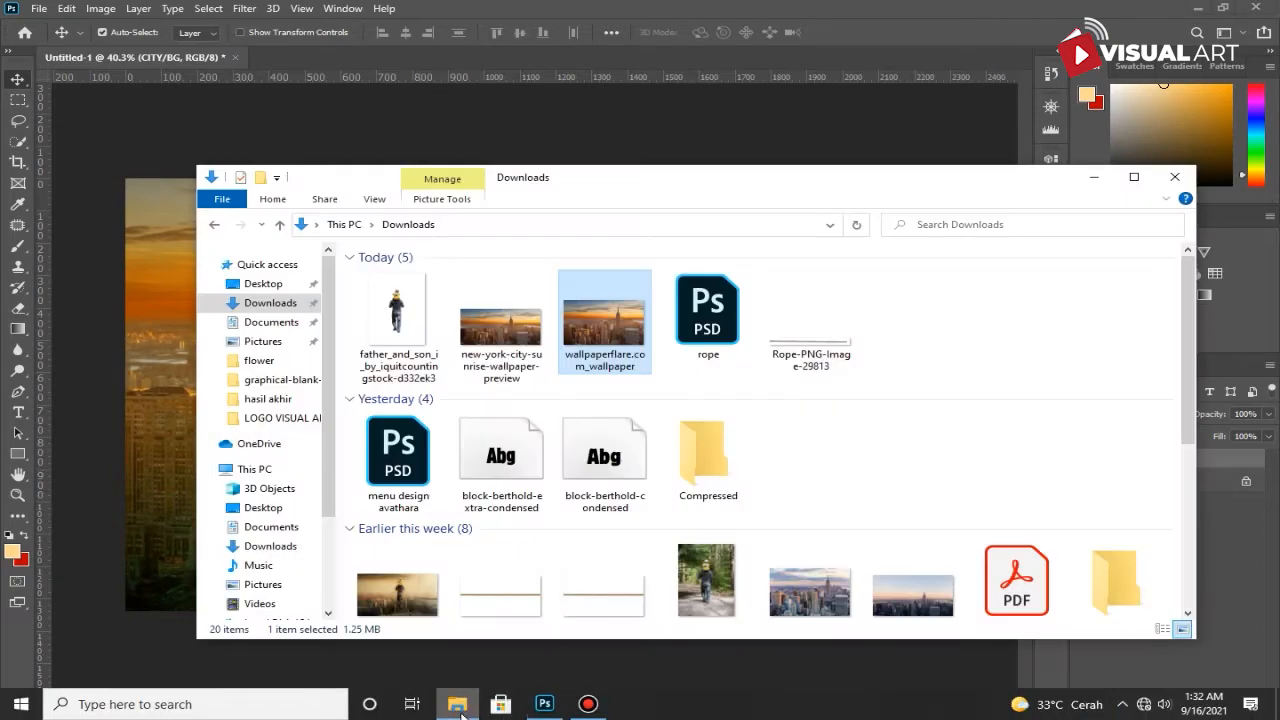
left_click_drag(808, 340, 685, 63)
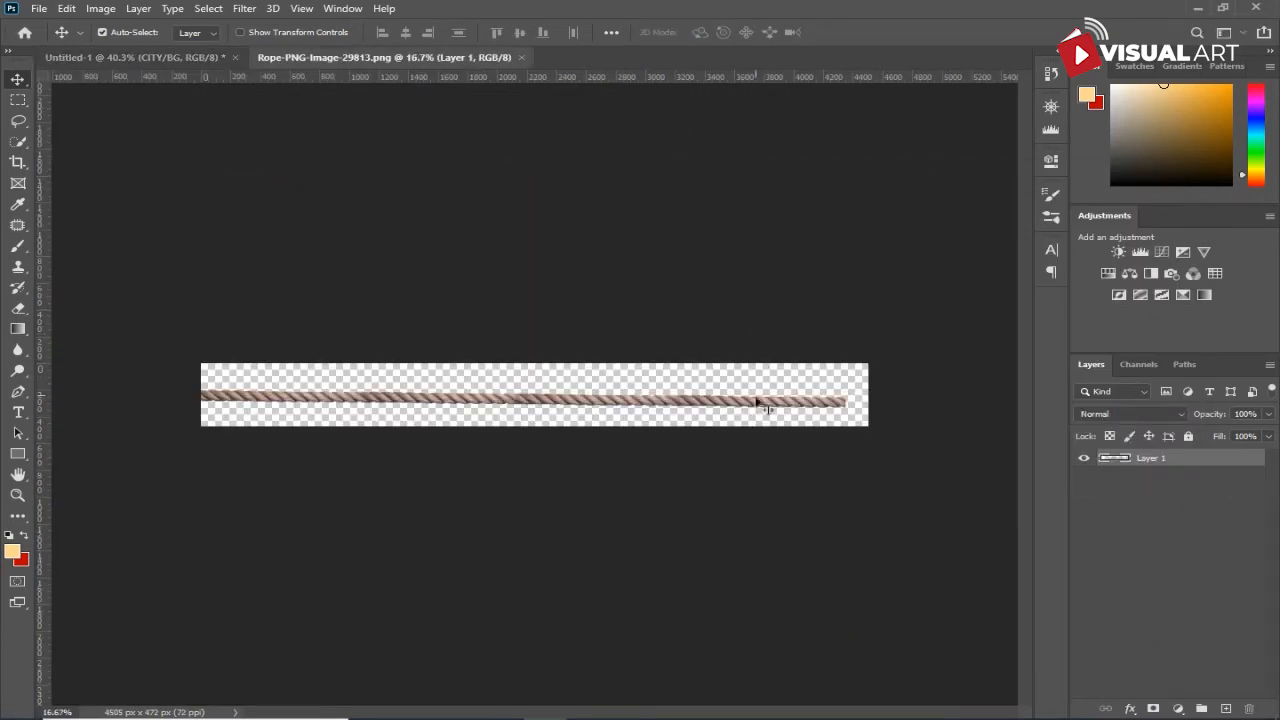
left_click_drag(764, 410, 526, 500)
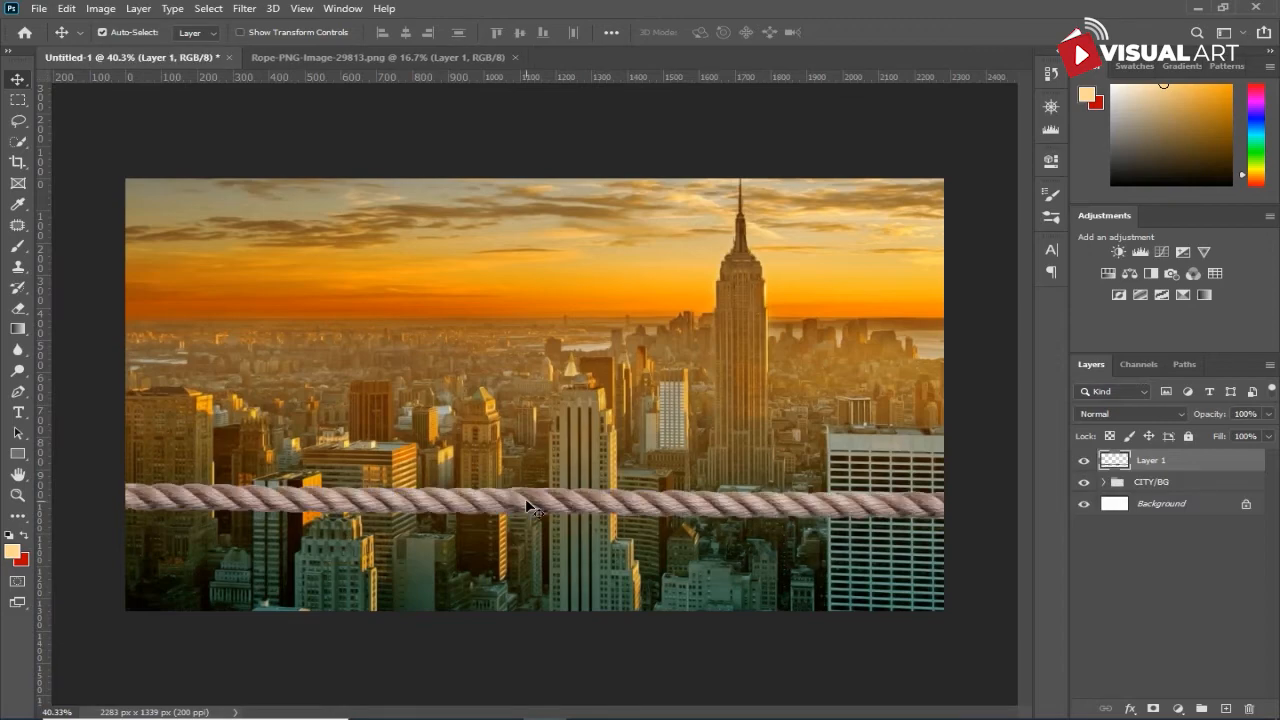
- Scale the rope proportionally to about 63% with Free Transform
key("ctrl+t")
key("ctrl+minus")
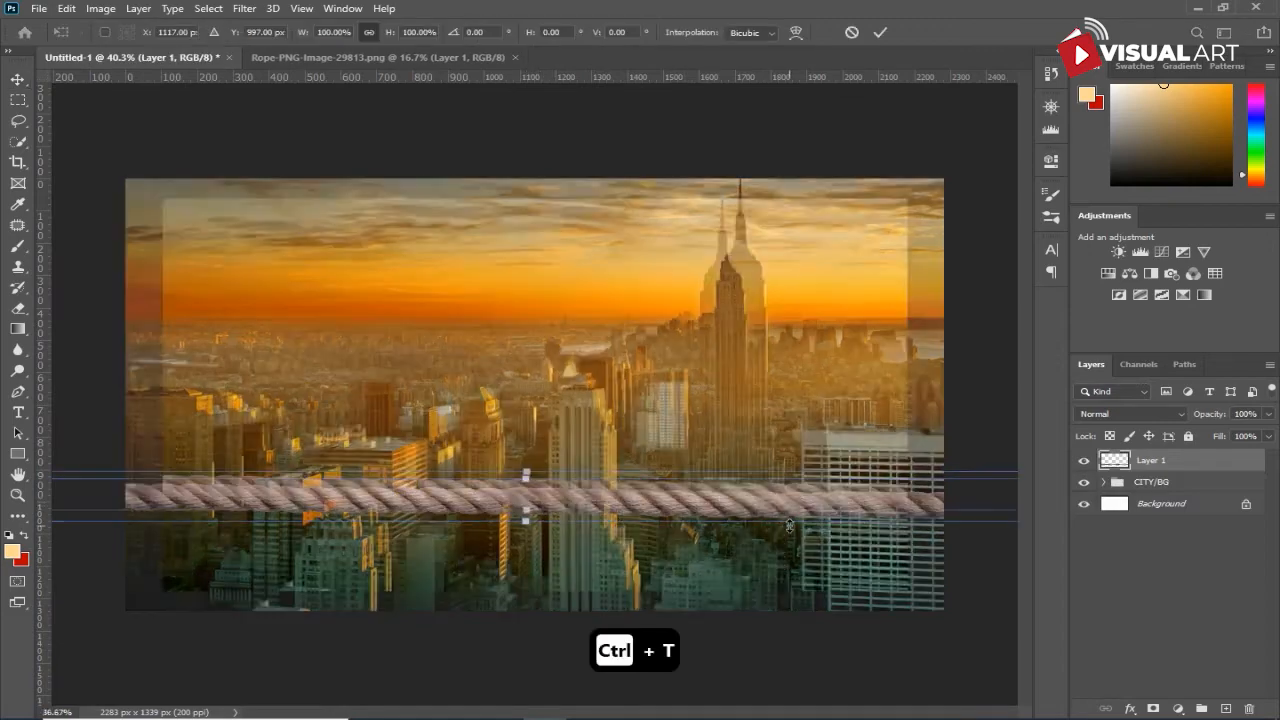
key("ctrl+0")
left_click_drag(970, 466, 811, 461)
scroll(640, 500, "up", 1)
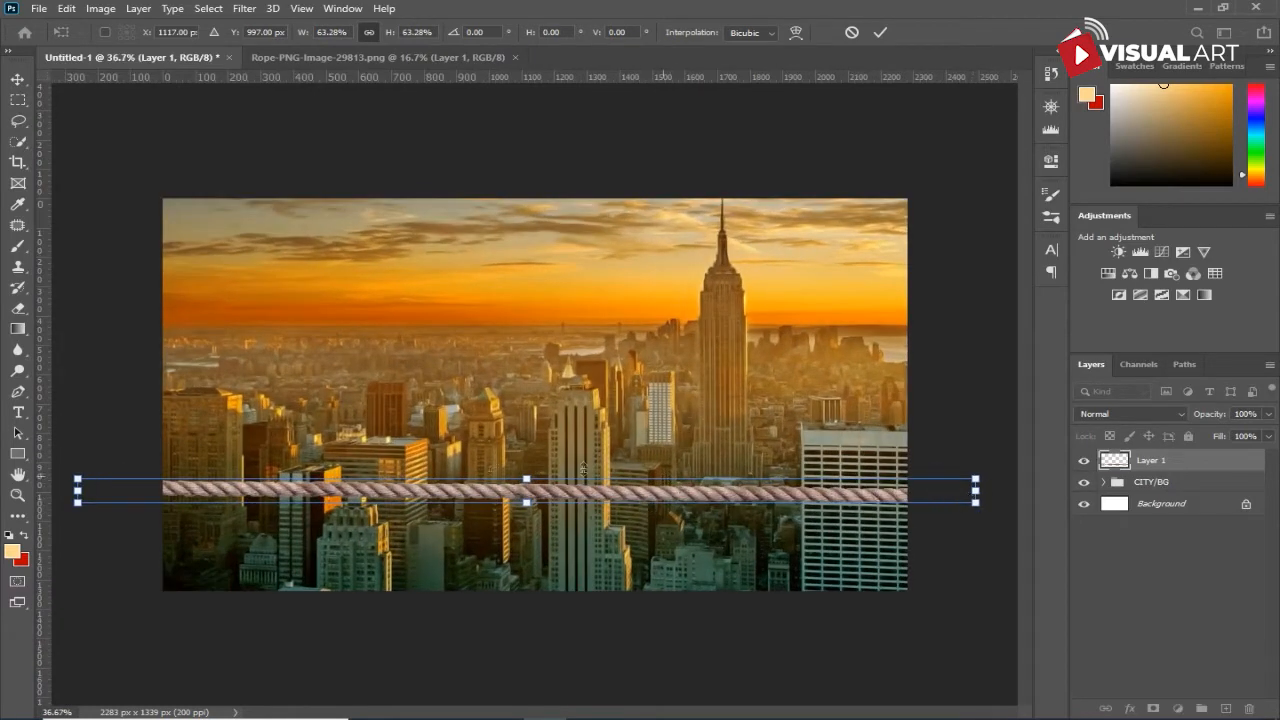
- Shorten the rope to about 33% width, with its far end raised and tapered to meet the tall central tower
left_click_drag(979, 503, 544, 463)
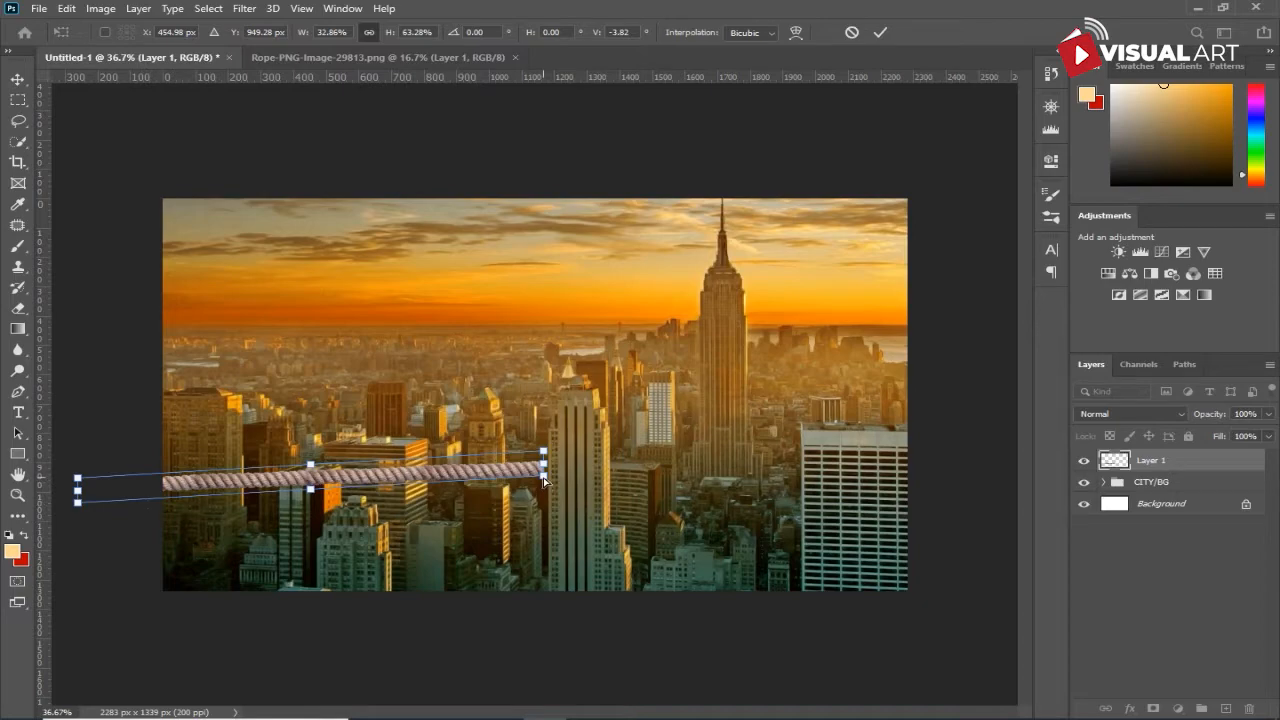
scroll(543, 477, "up", 5)
left_click_drag(548, 505, 550, 473)
scroll(550, 480, "down", 3)
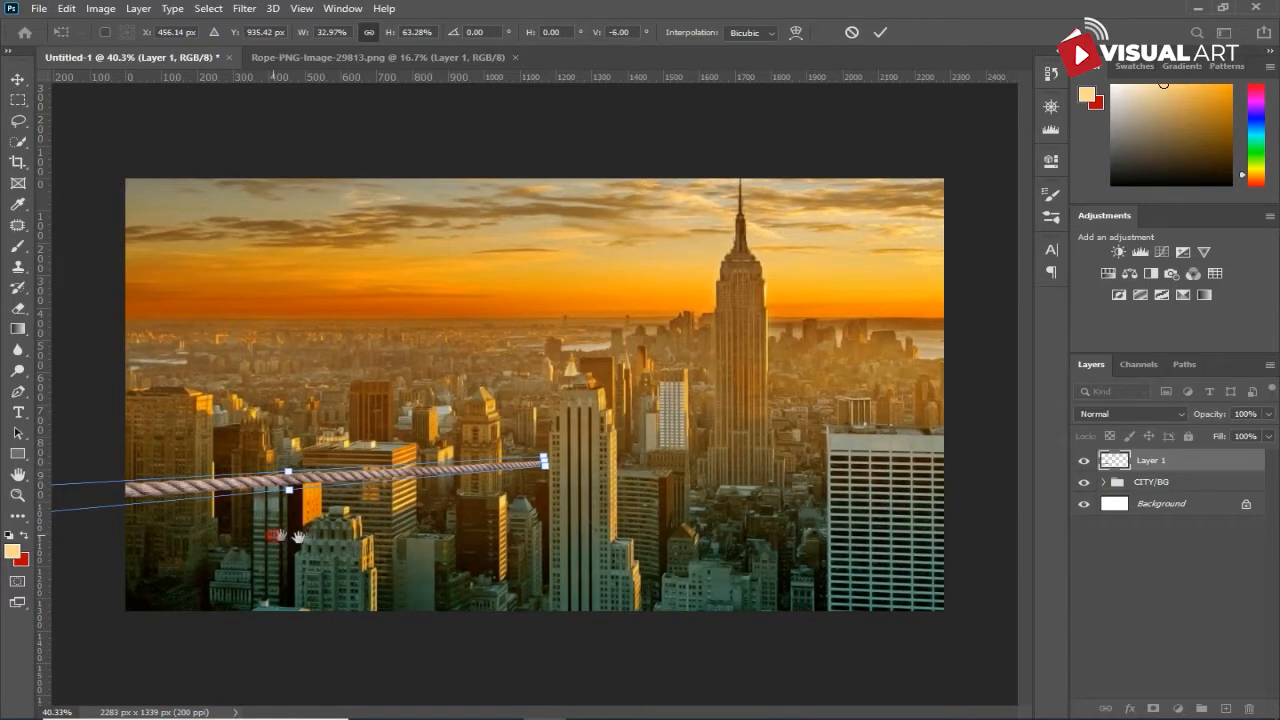
- Thicken the rope's near end beyond the canvas edge, shift the whole rope slightly down, and apply the transform
scroll(375, 565, "up", 1)
scroll(360, 560, "up", 1)
key("alt+space")
key("Escape")
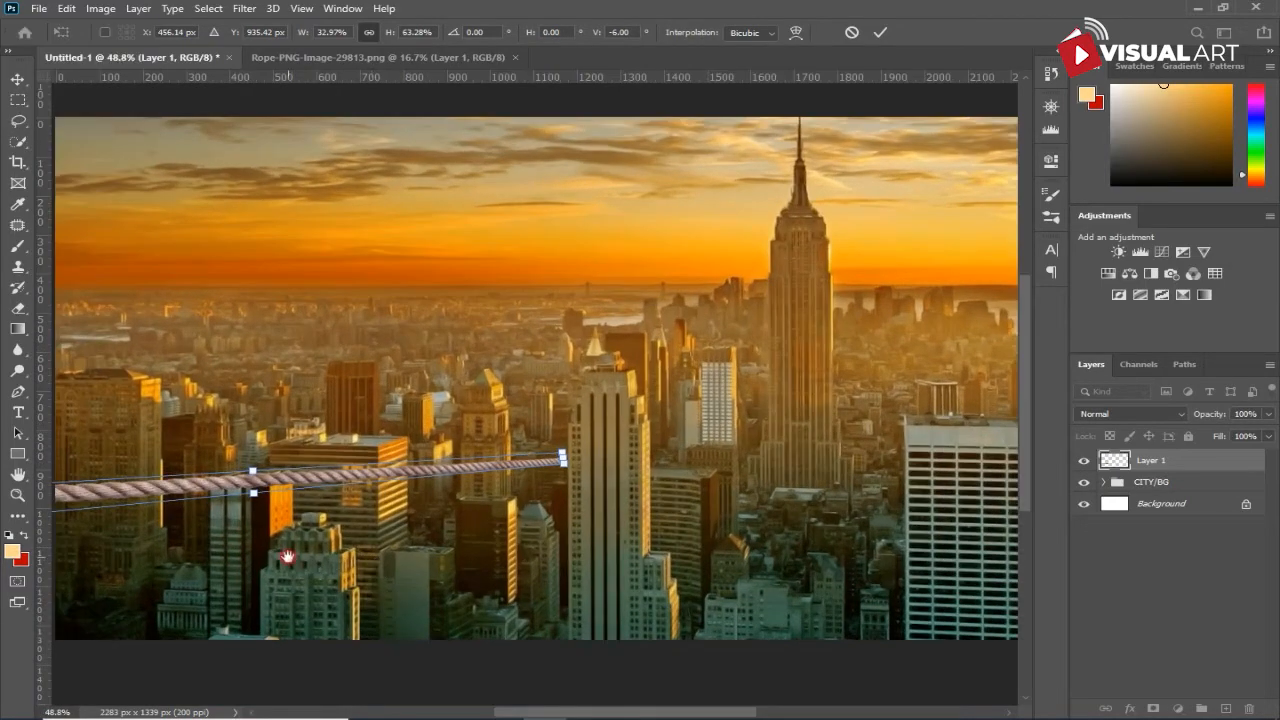
left_click_drag(275, 556, 573, 557)
left_click_drag(245, 522, 242, 540)
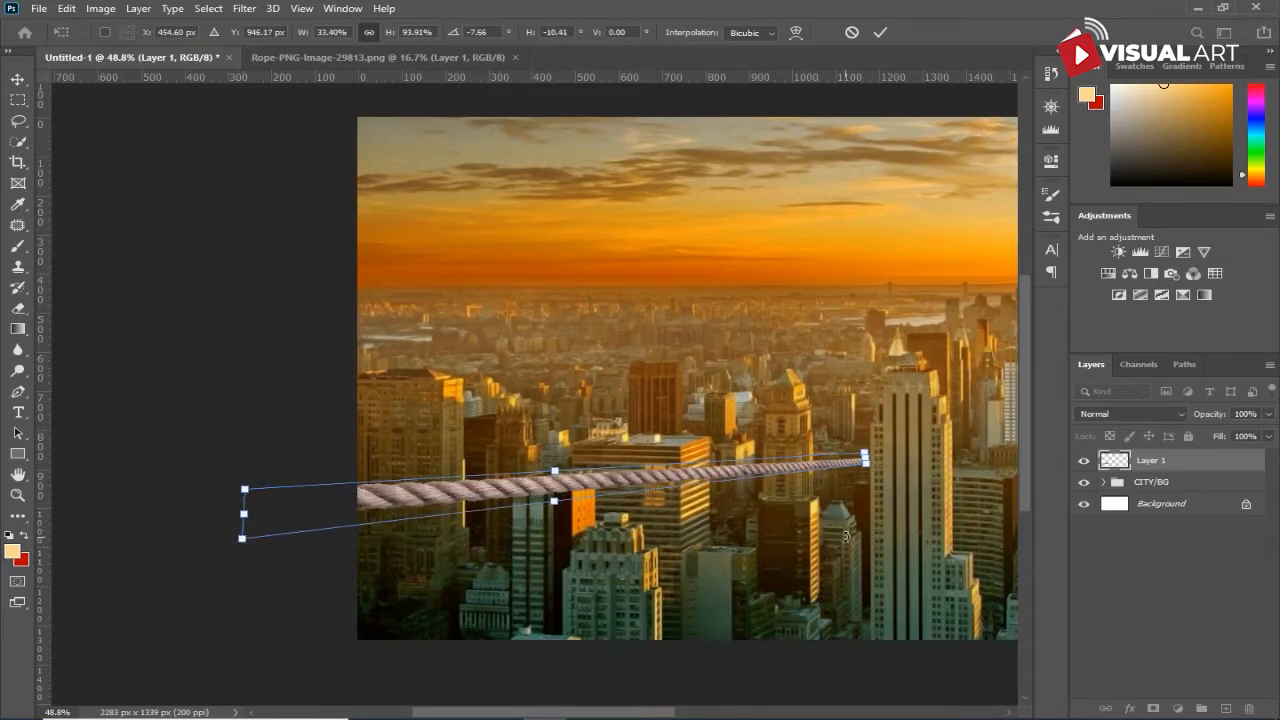
left_click_drag(632, 482, 634, 497)
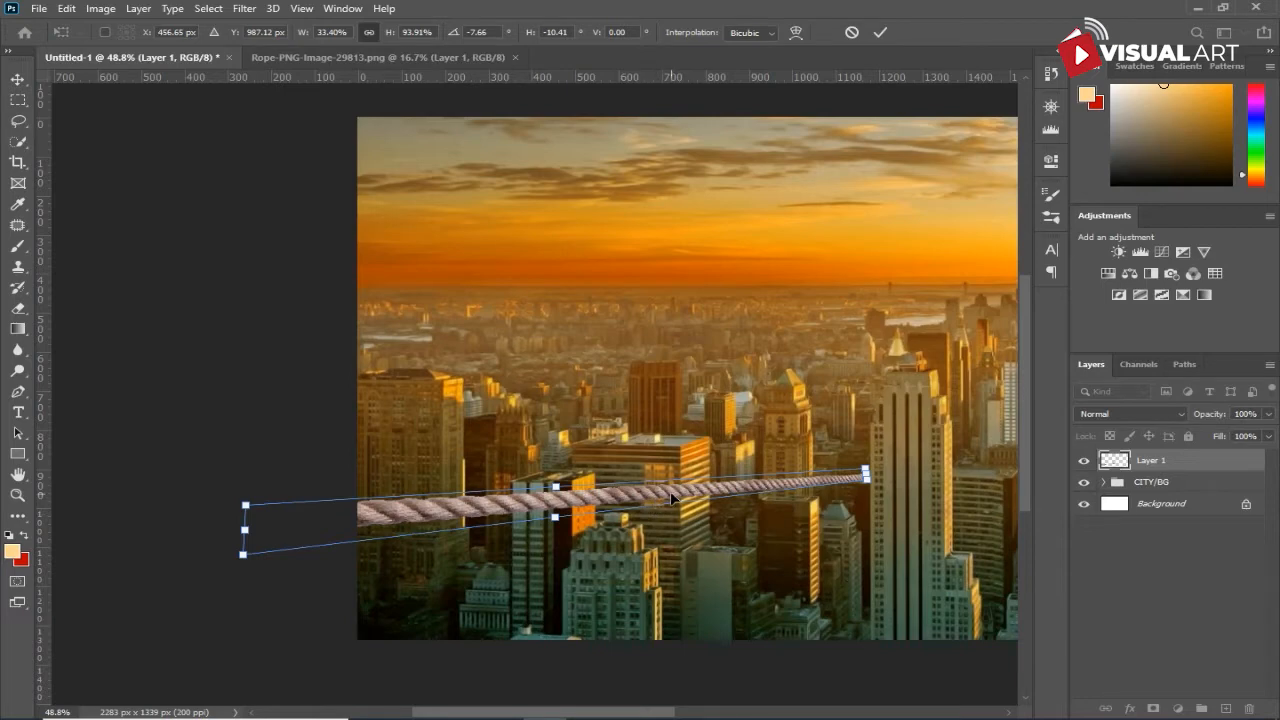
key("Return")
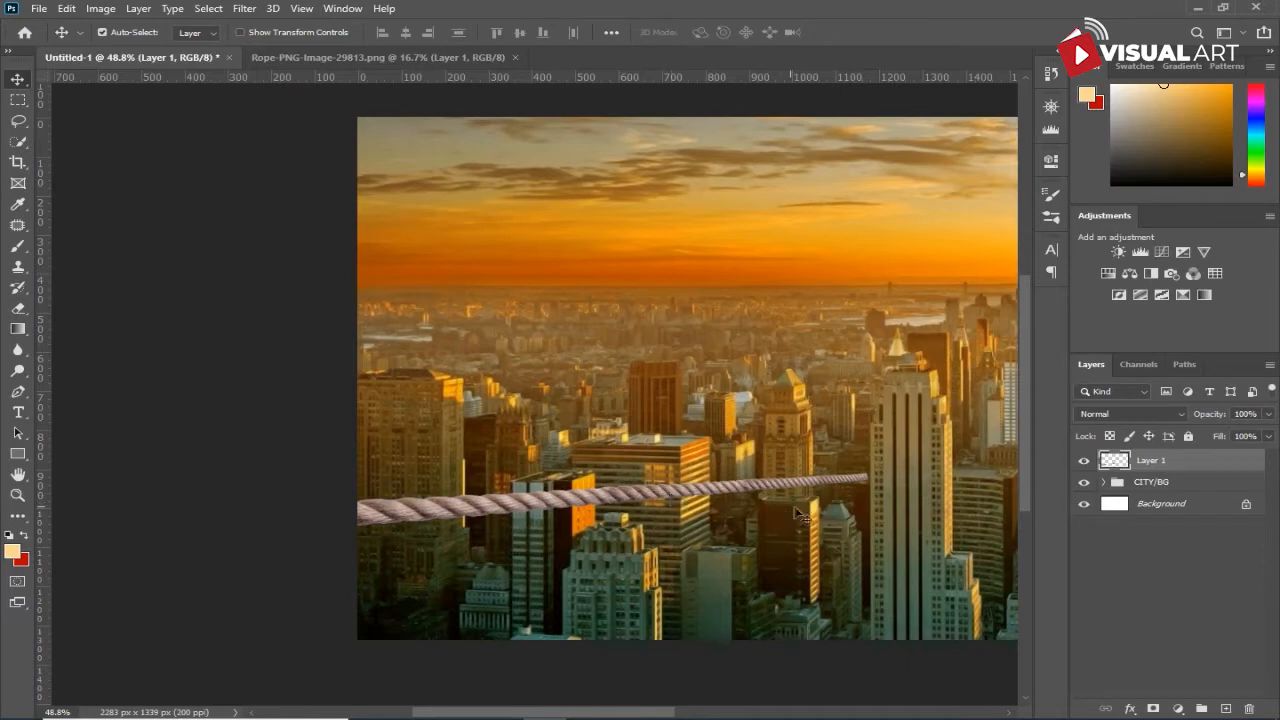
- Transform the rope again, skewing its tower end slightly downward by about -1.5° vertically, and apply it
key("ctrl+t")
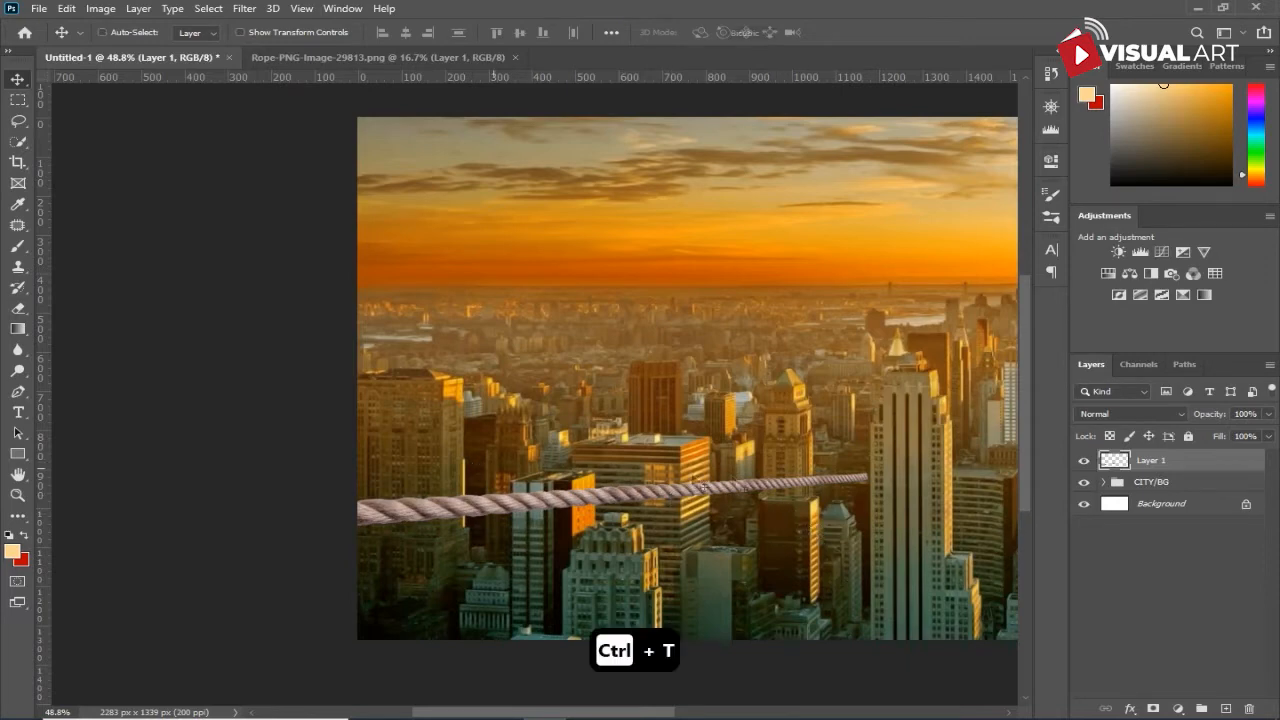
mouse_move(869, 538)
left_mouse_down()
mouse_move(866, 518)
mouse_move(837, 521)
mouse_move(857, 513)
mouse_move(868, 537)
mouse_move(864, 526)
left_mouse_up()
key("ctrl+z")
key("ctrl+z")
left_click_drag(867, 474, 868, 501)
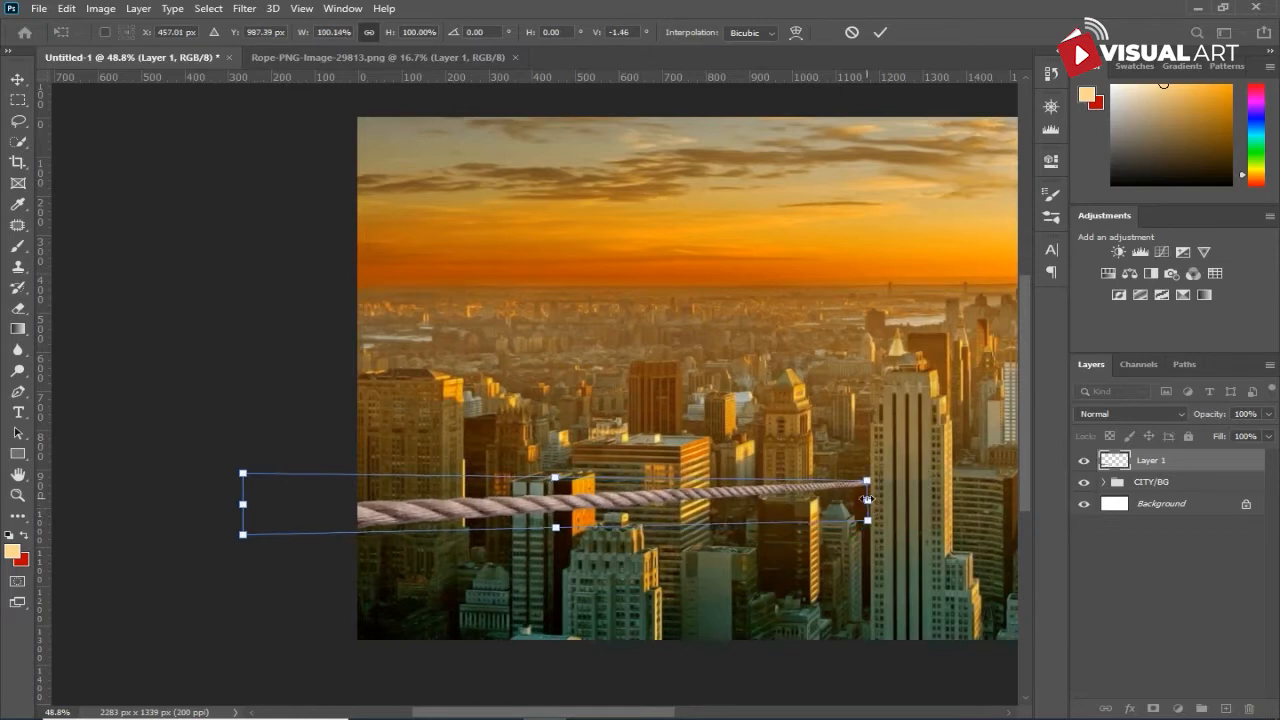
key("Return")
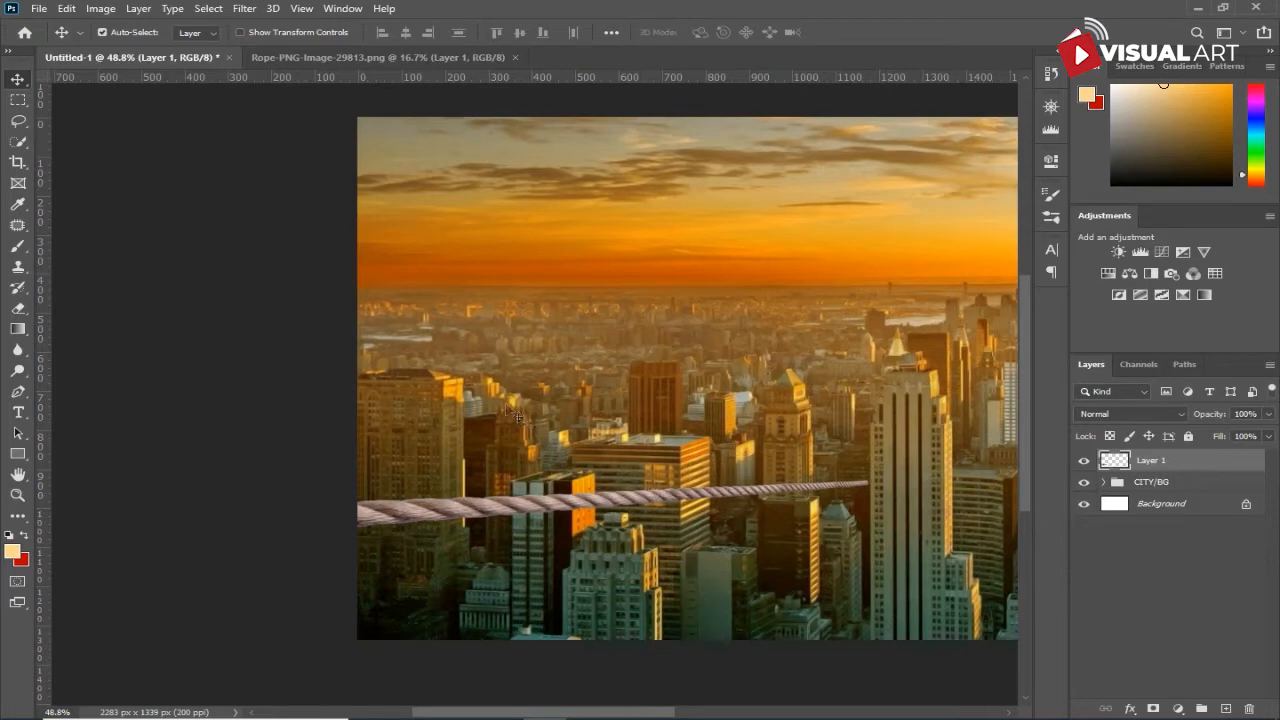
- Puppet Warp the rope with a pin at each end and pull a middle pin down so the rope sags
left_click(66, 9)
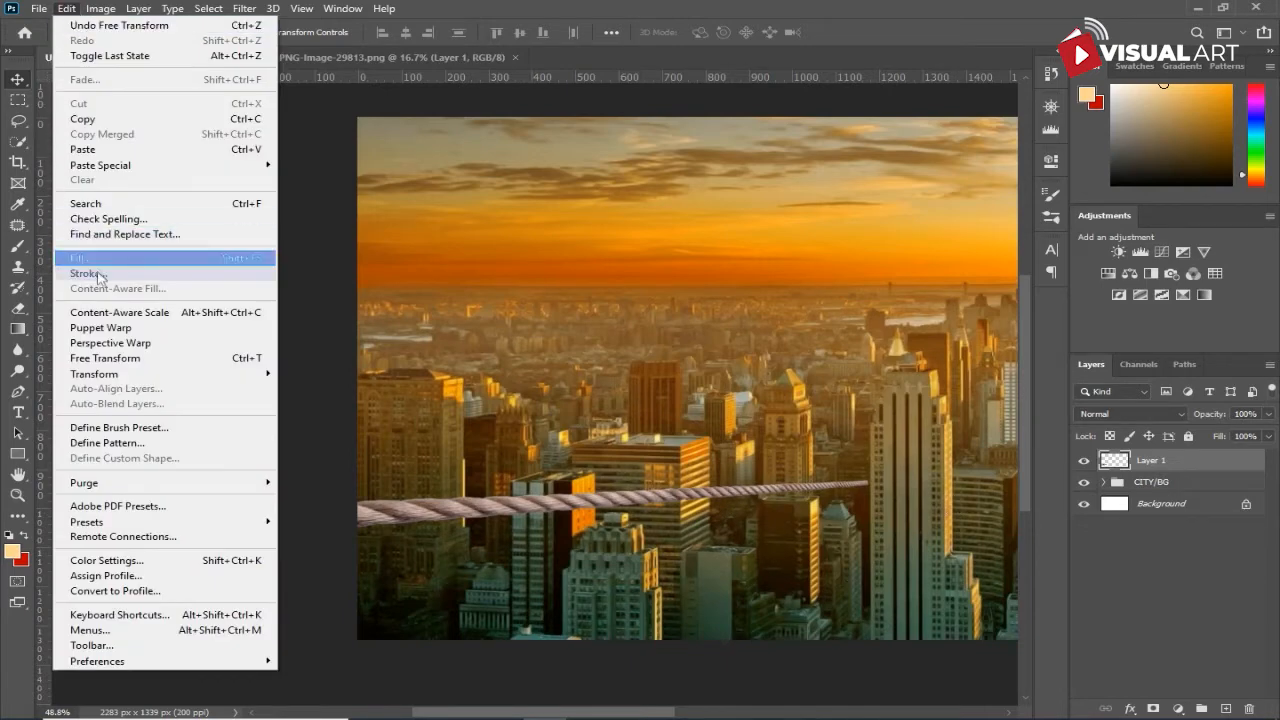
left_click(118, 329)
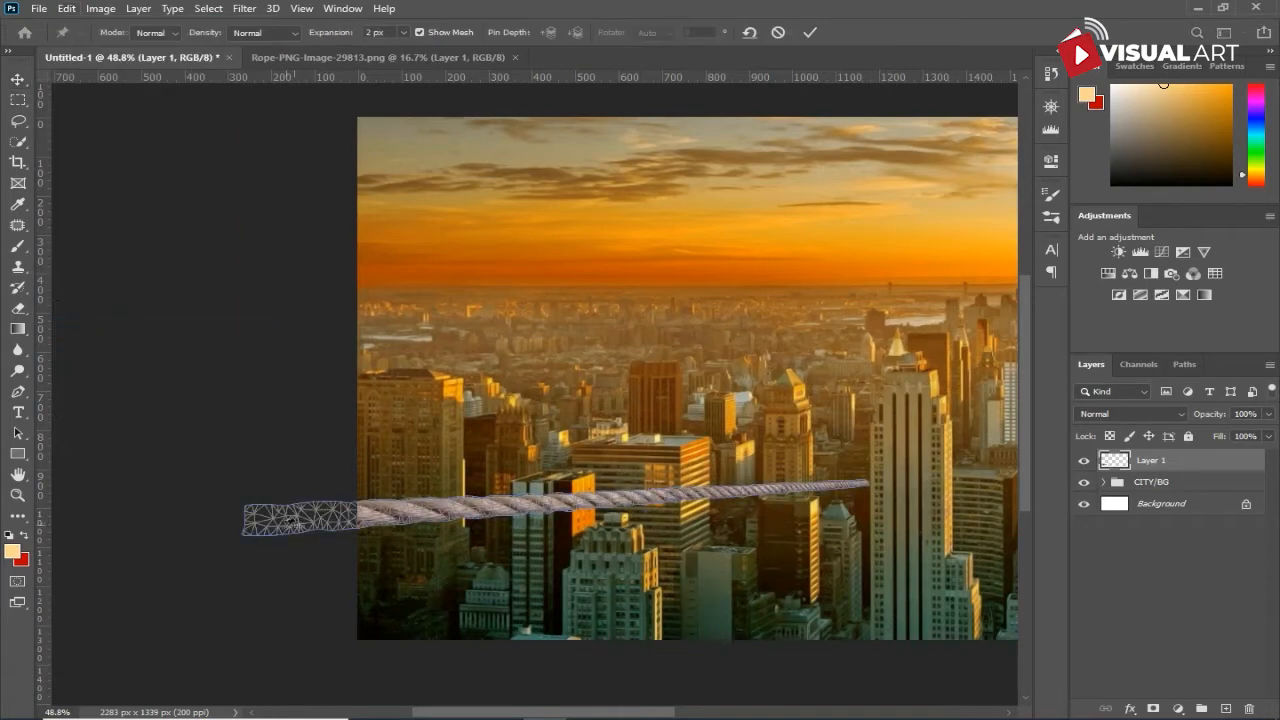
left_click(246, 521)
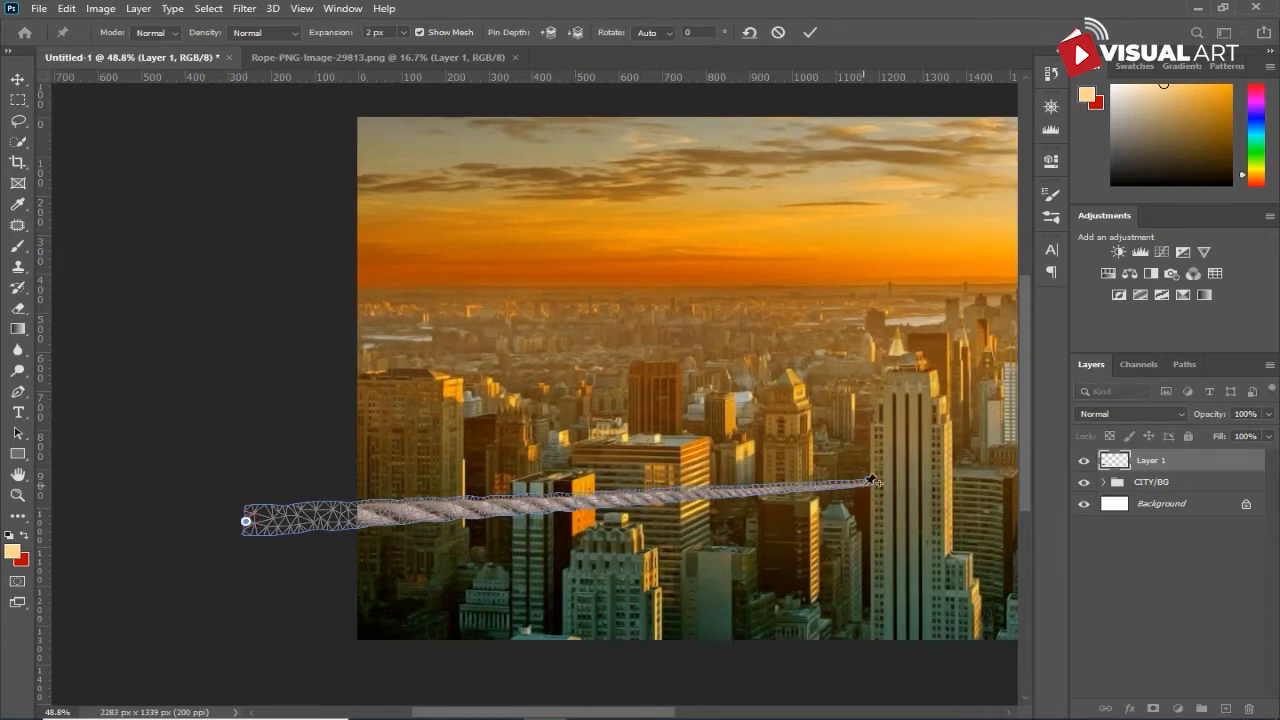
left_click(868, 483)
left_click_drag(598, 497, 594, 522)
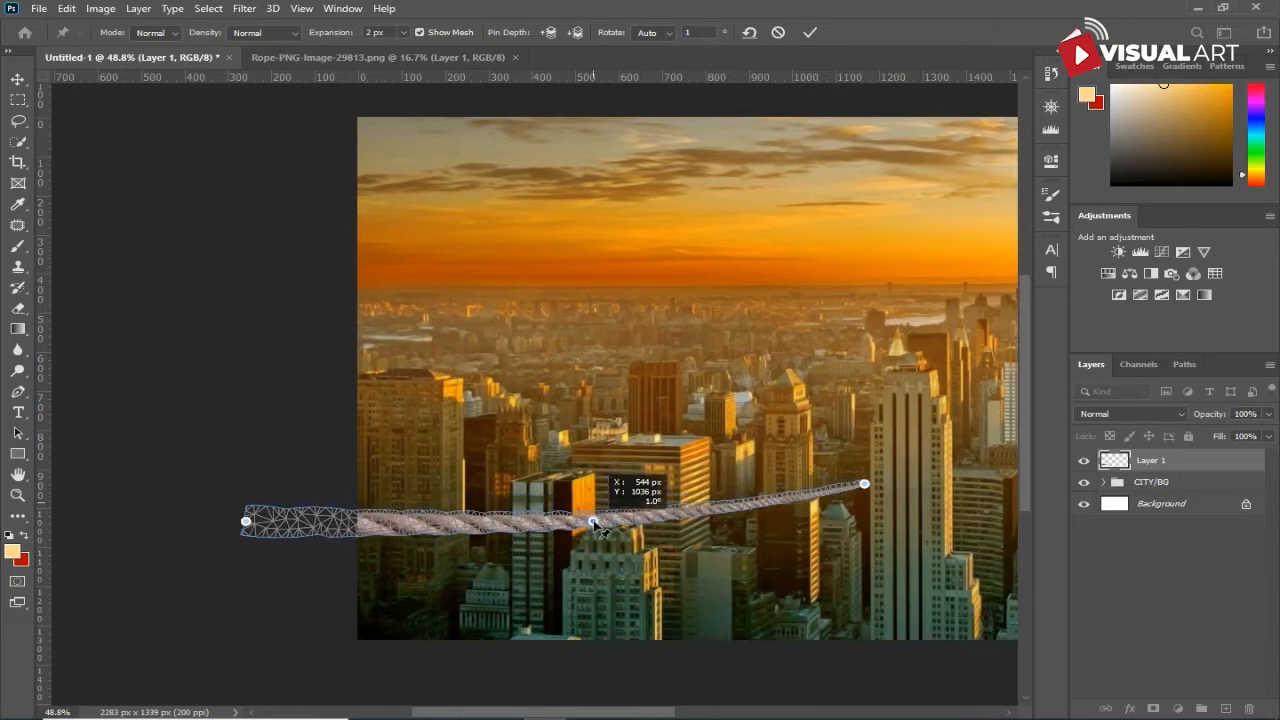
left_click_drag(594, 522, 594, 522)
key("Return")
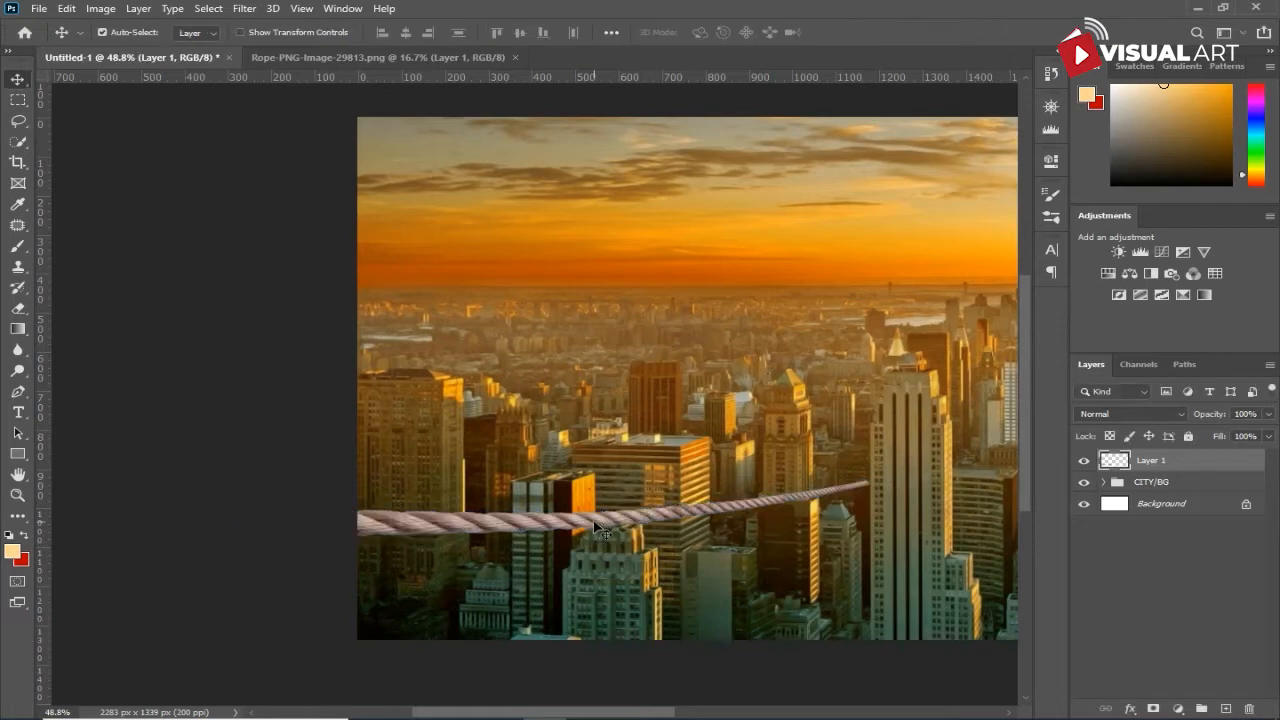
- Add a Brightness/Contrast adjustment clipped to the rope layer, with Contrast 10 and Brightness -62
key("ctrl+0")
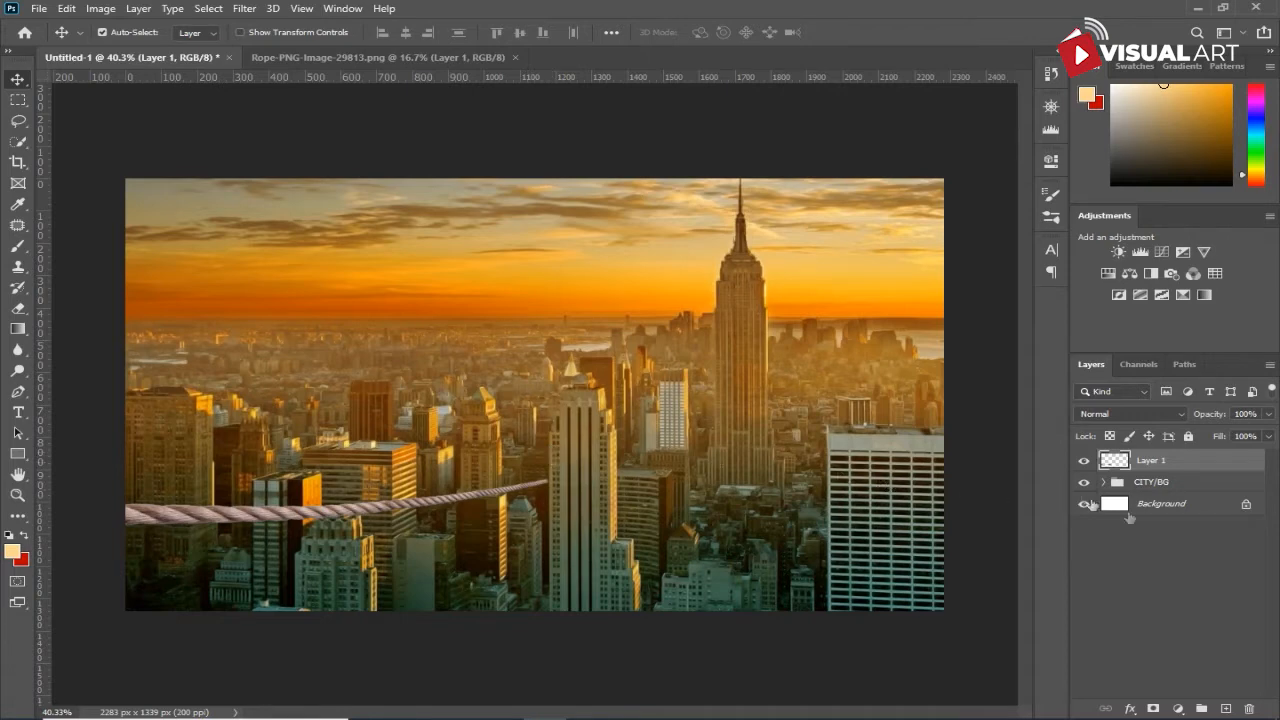
left_click(1170, 707)
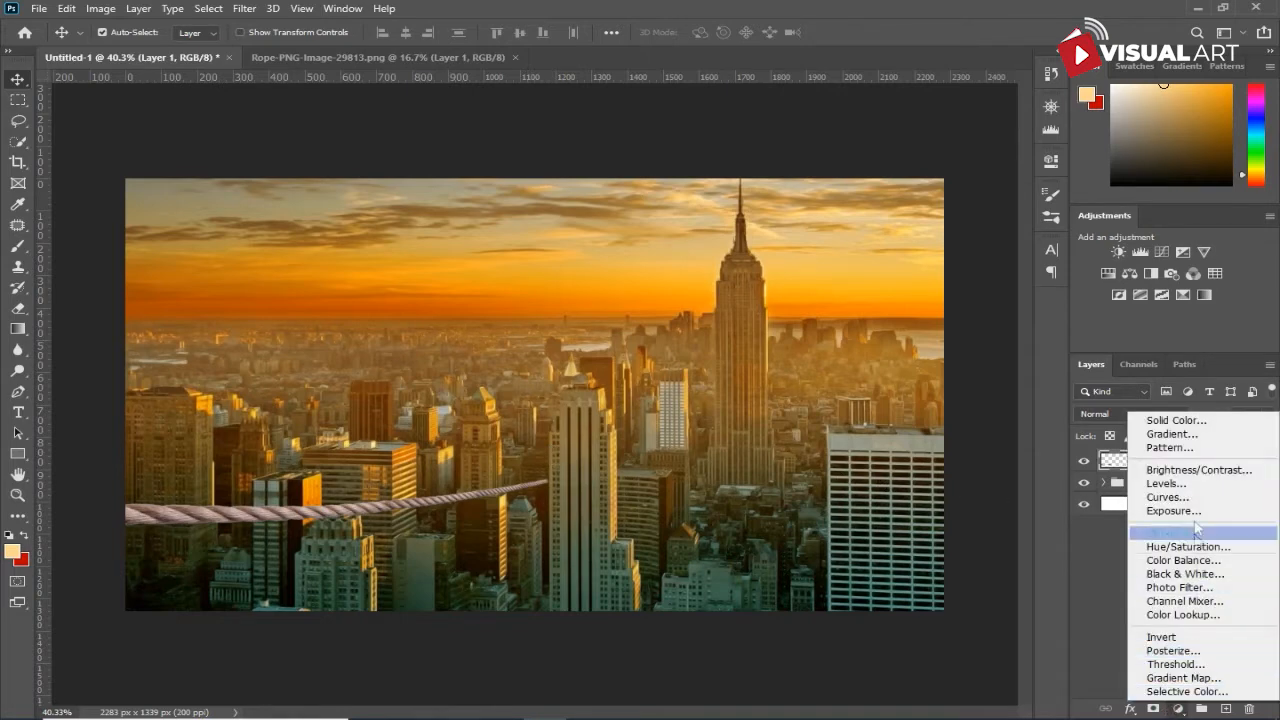
left_click(1192, 471)
left_click(898, 428)
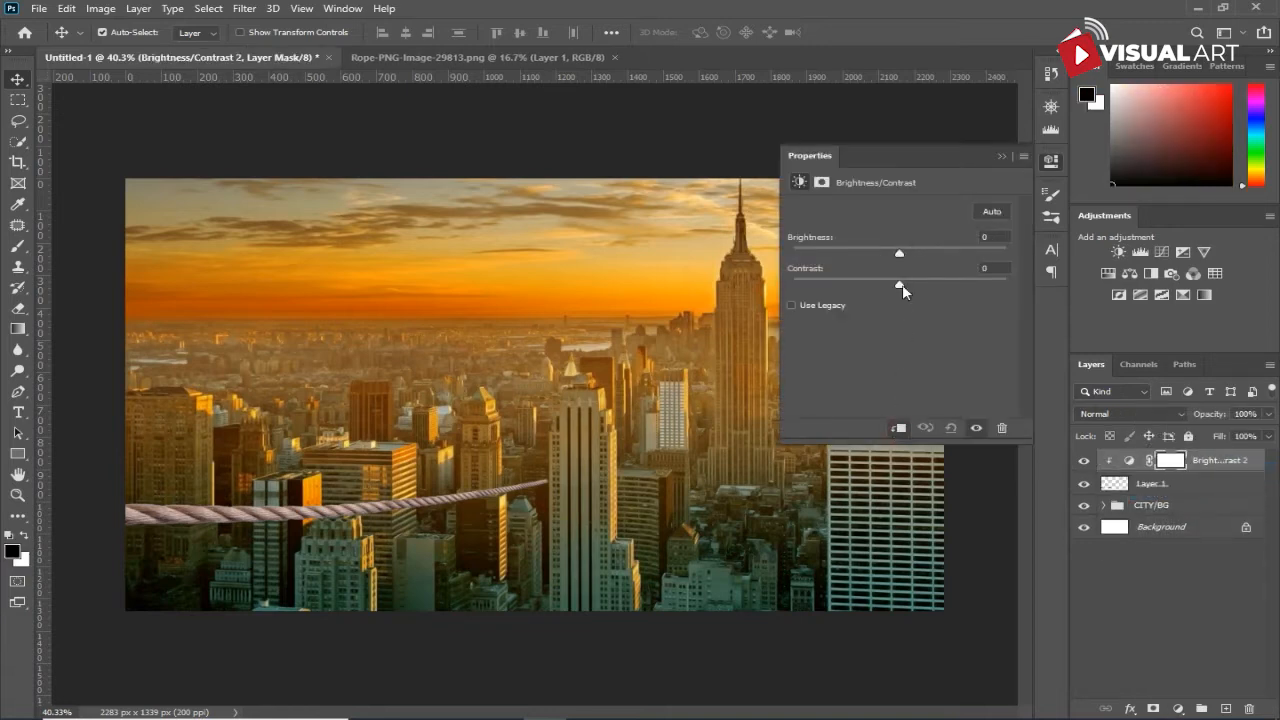
left_click_drag(897, 290, 852, 255)
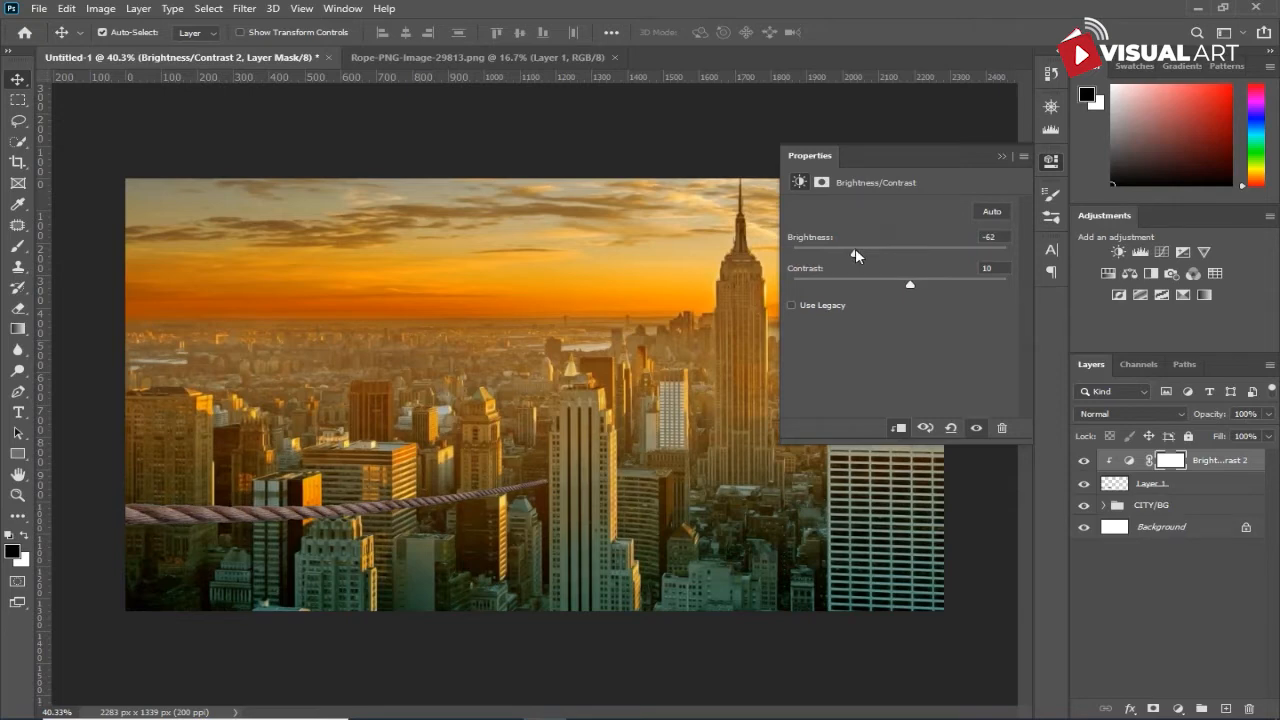
- Mask the rope's Brightness/Contrast adjustment along the rope's upper edge, painting black with a soft brush at 100% opacity
left_click_drag(899, 287, 918, 287)
left_click(1168, 461)
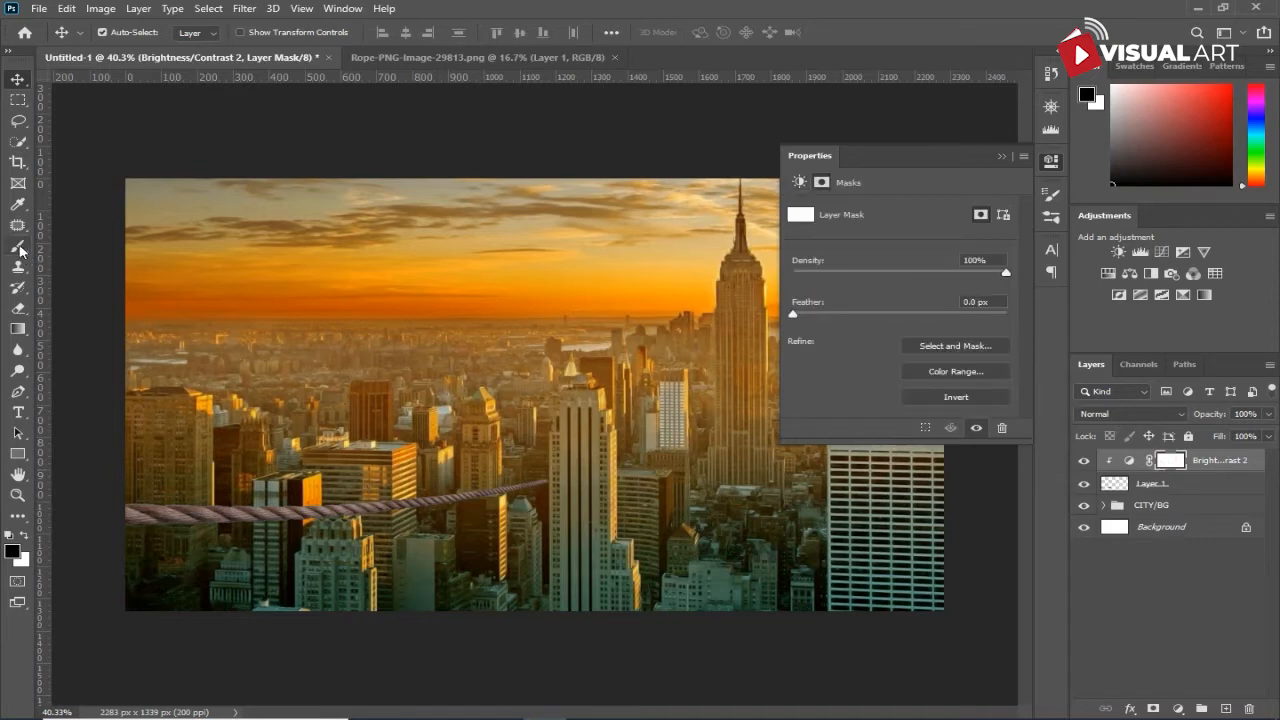
left_click(18, 247)
left_click_drag(134, 496, 381, 496)
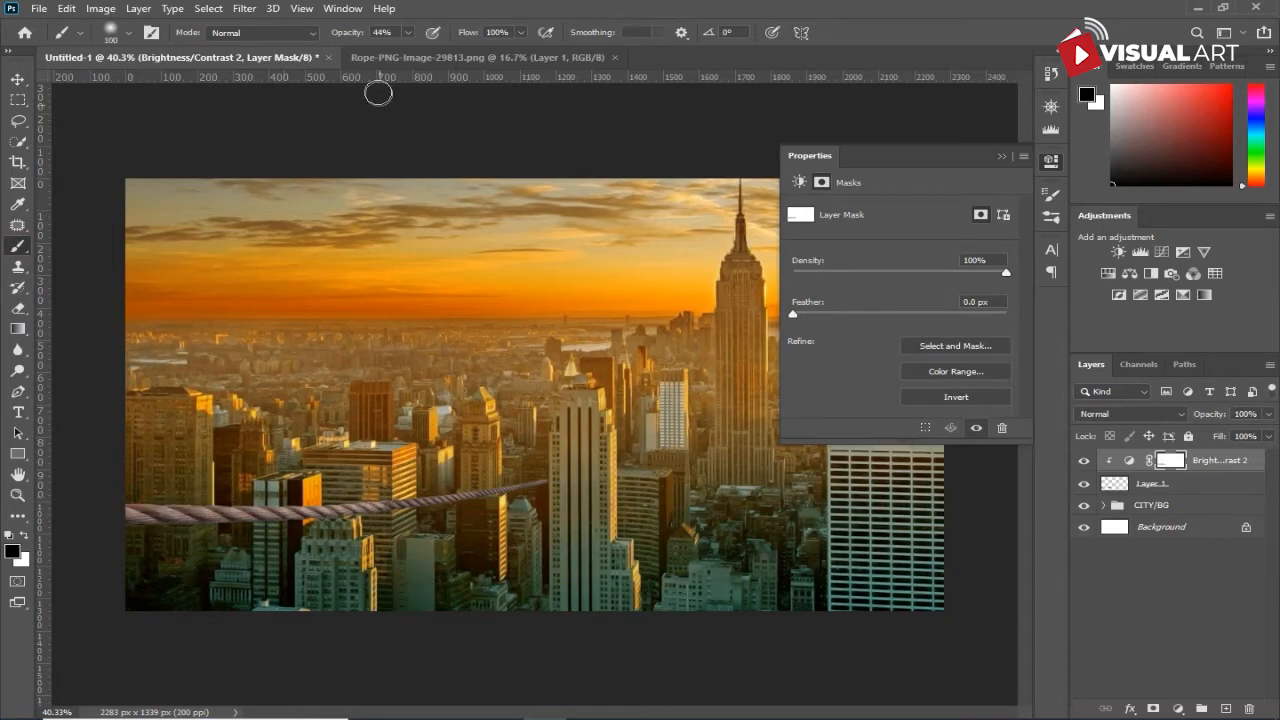
key("ctrl+z")
key("0")
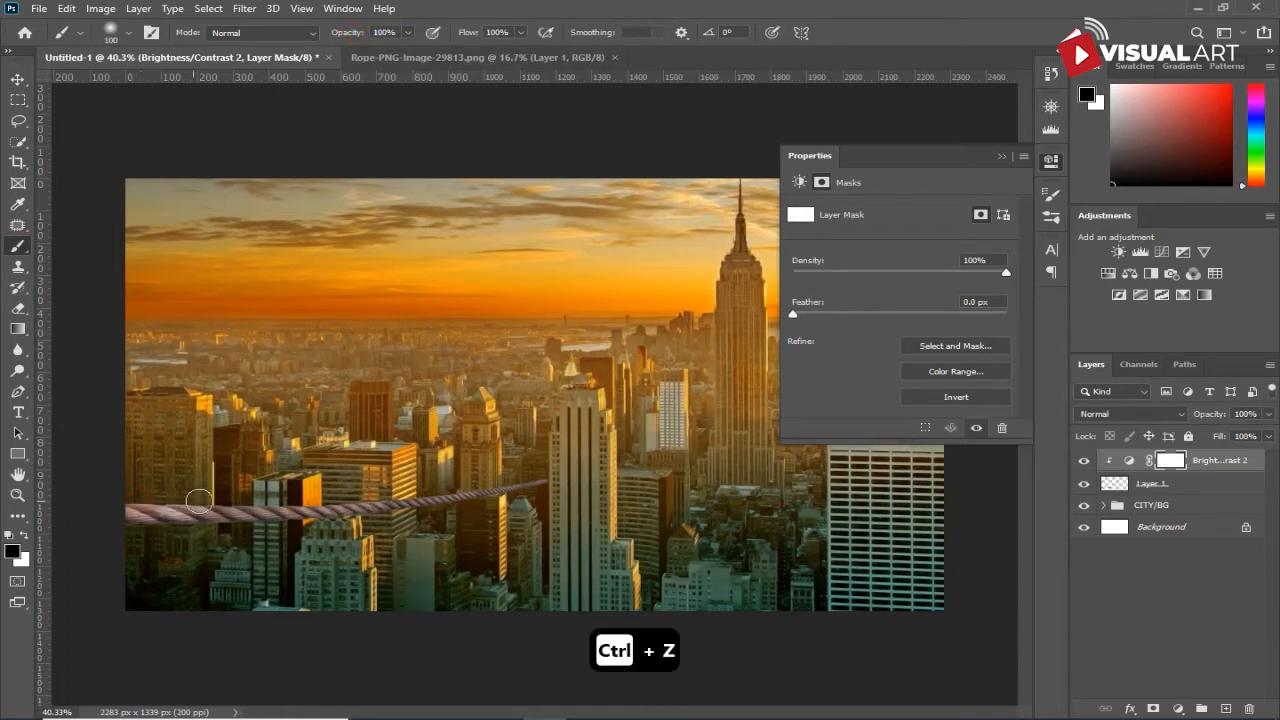
key("bracketleft")
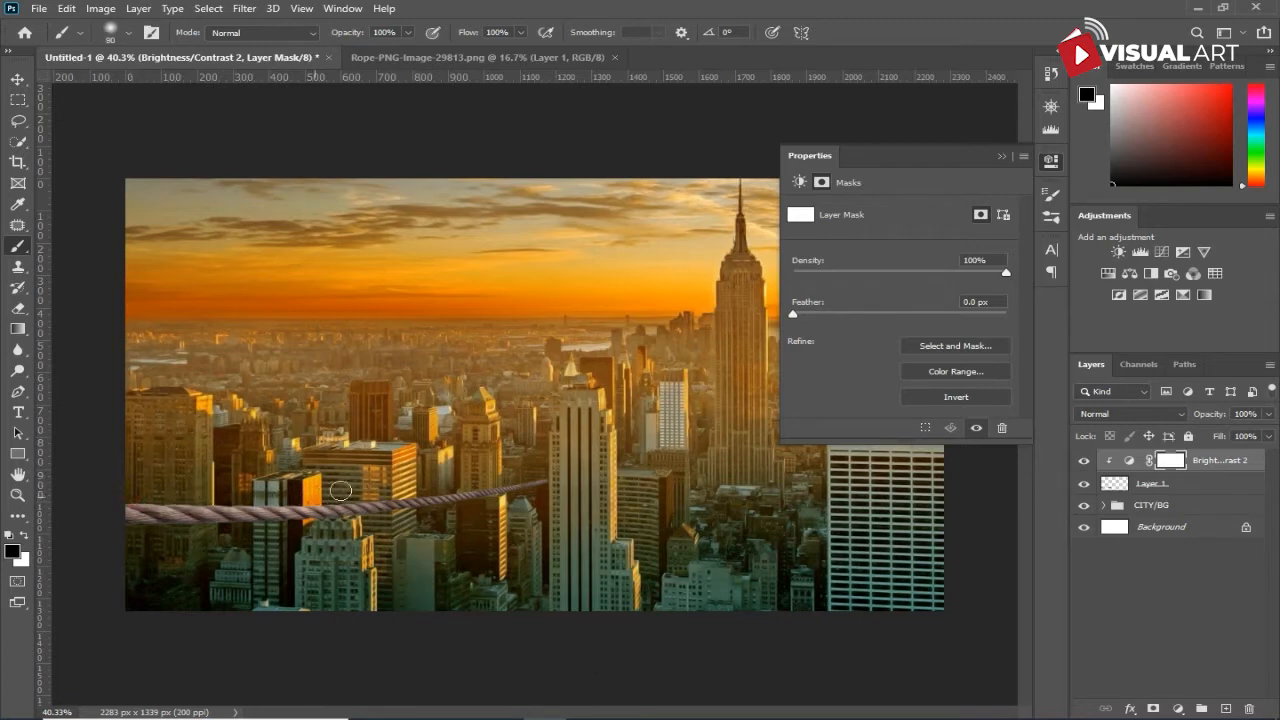
left_click_drag(524, 470, 647, 445)
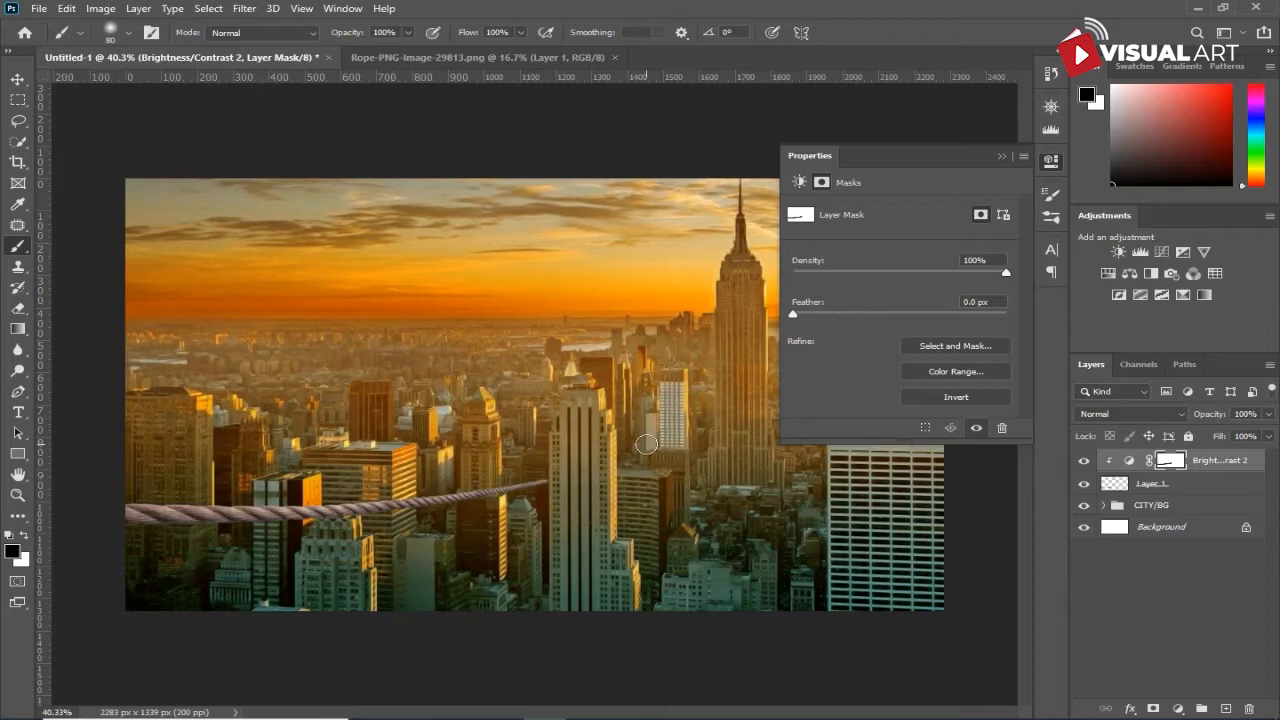
- Shade the rope on Layer 1 with the Burn tool, using the Midtones range and 100% exposure
left_click(1146, 485)
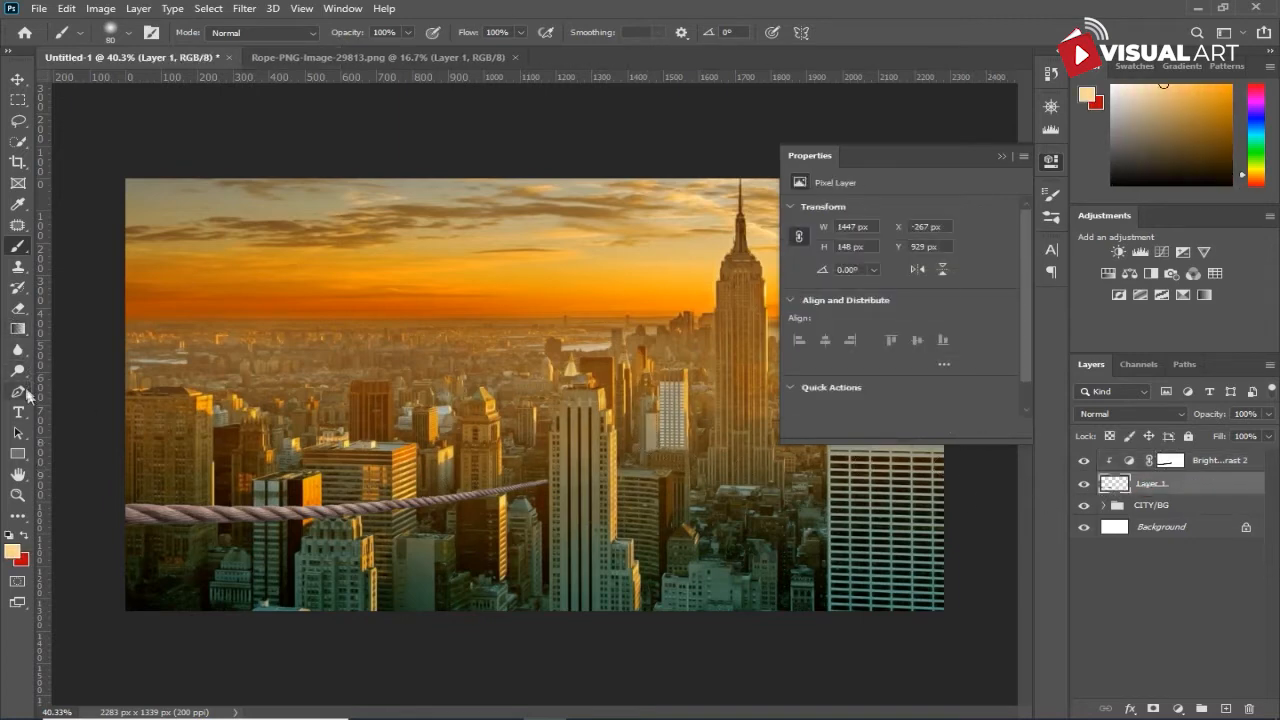
left_click_drag(17, 370, 74, 392)
left_click(74, 388)
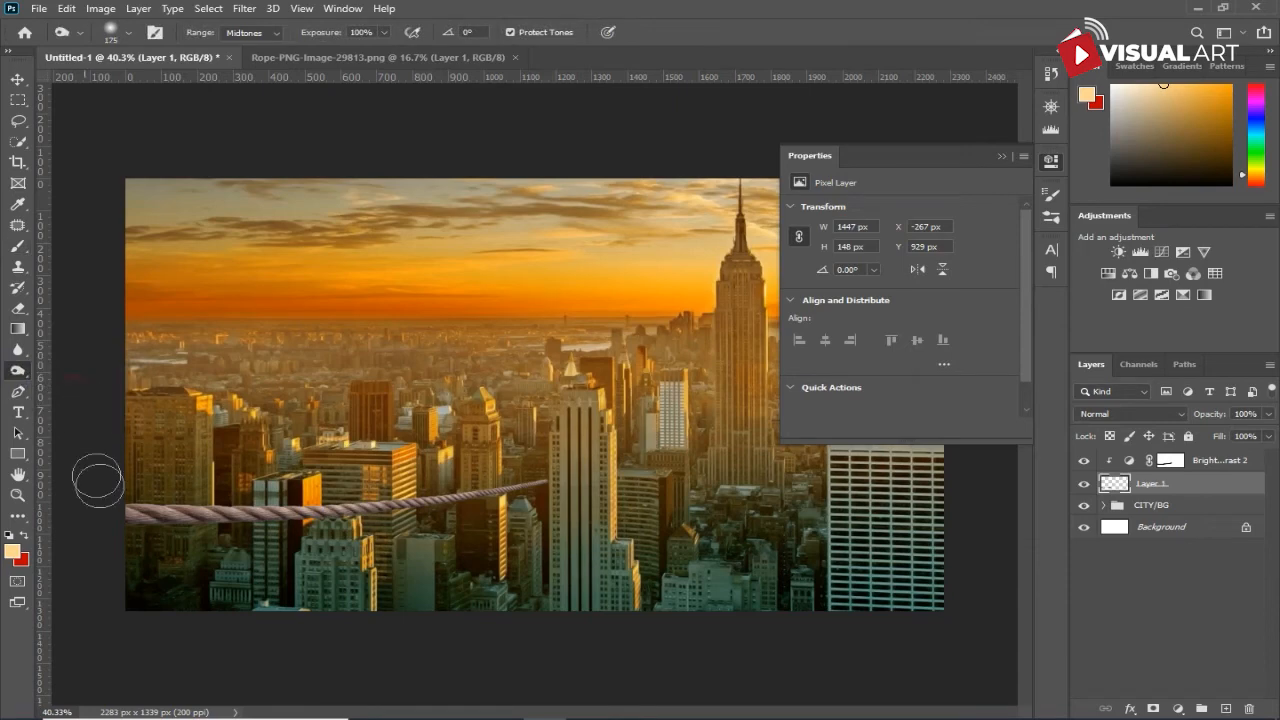
left_click(1003, 157)
- Group the rope layer with its adjustment as "rope" and copy another rope from Rope-PNG-Image-29813.png into the composite
left_click(18, 79)
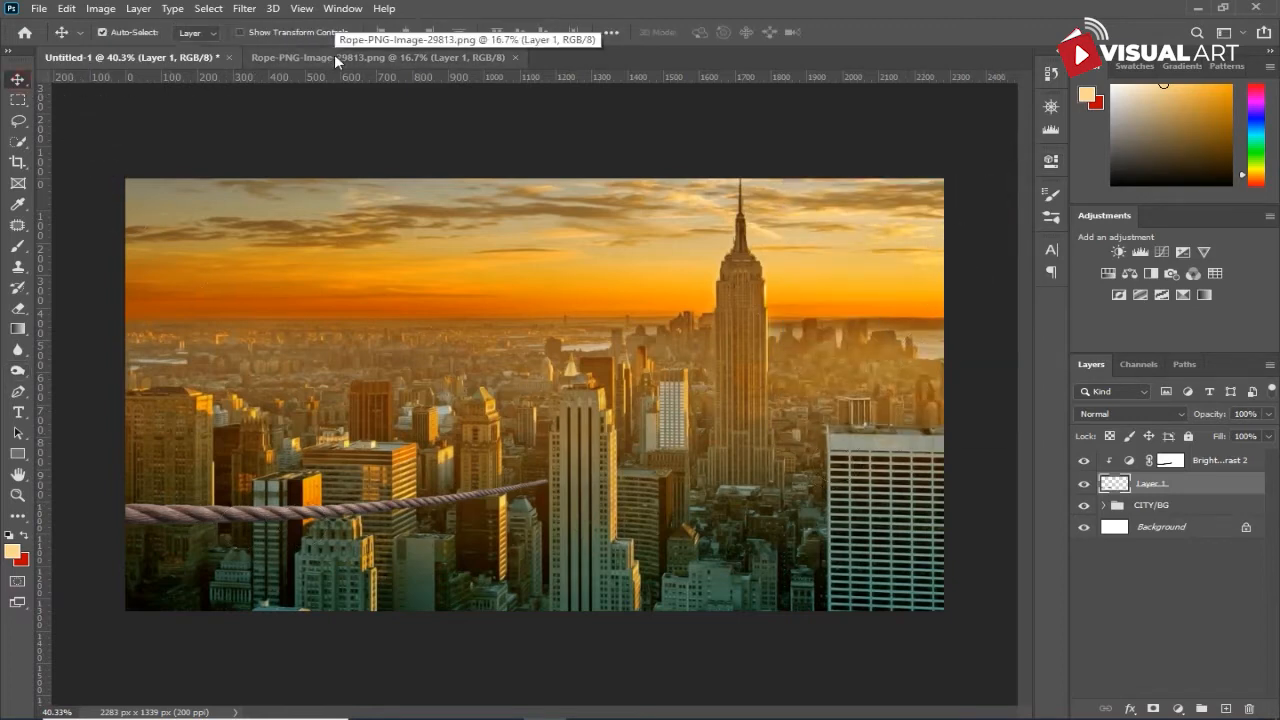
left_click(1212, 461)
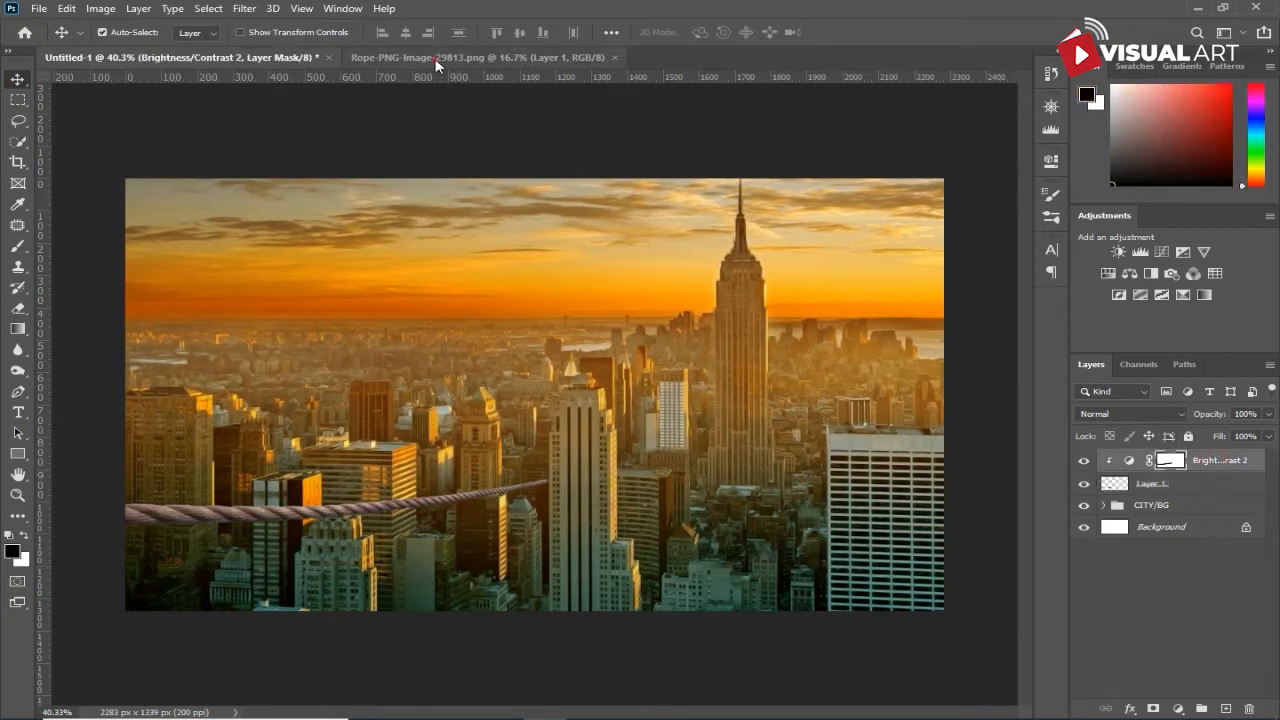
left_click(398, 63)
left_click_drag(551, 398, 609, 463)
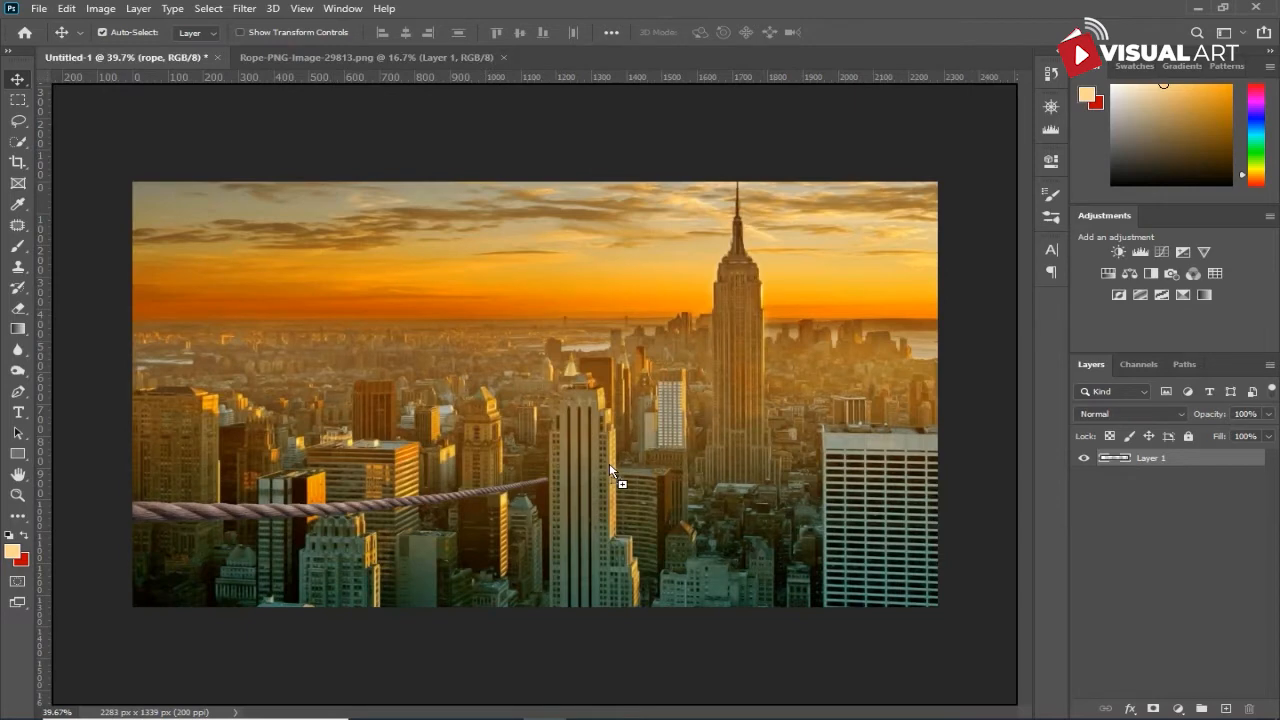
- Scale the new rope to 47.27%, rotate it about -5.94°, and place it across the lower edge of the skyline
key("ctrl+minus")
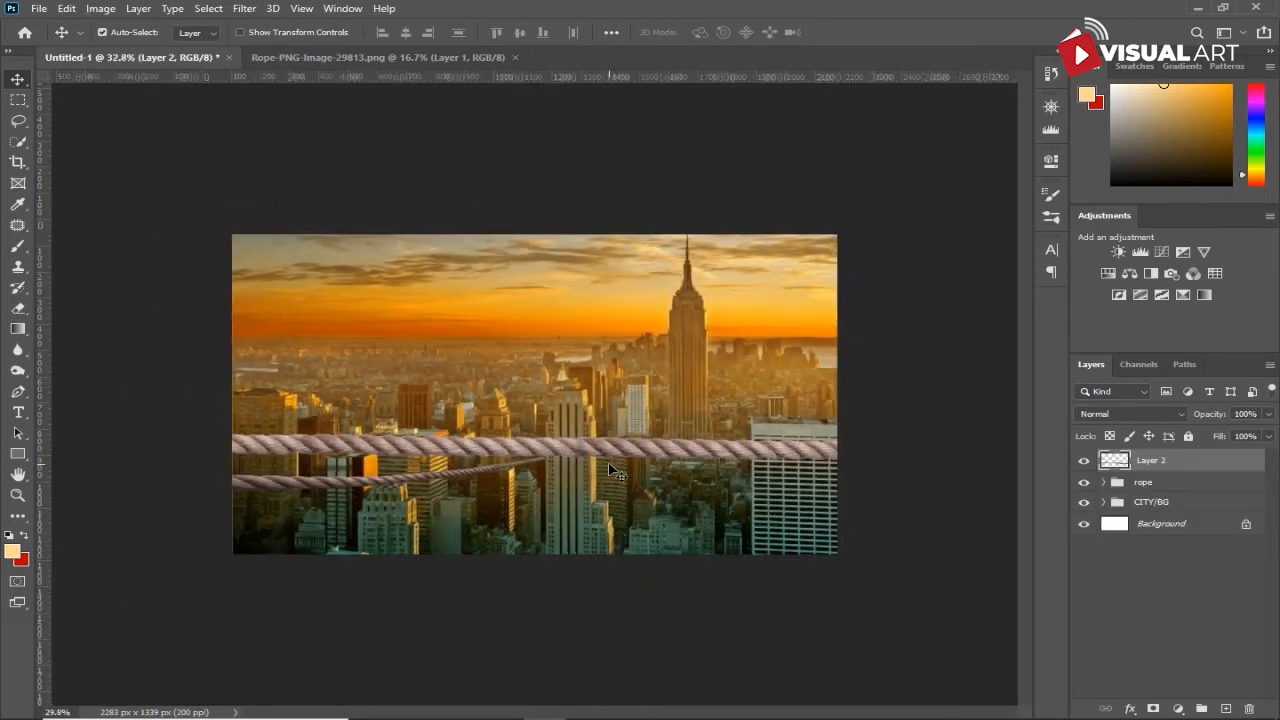
key("ctrl+t")
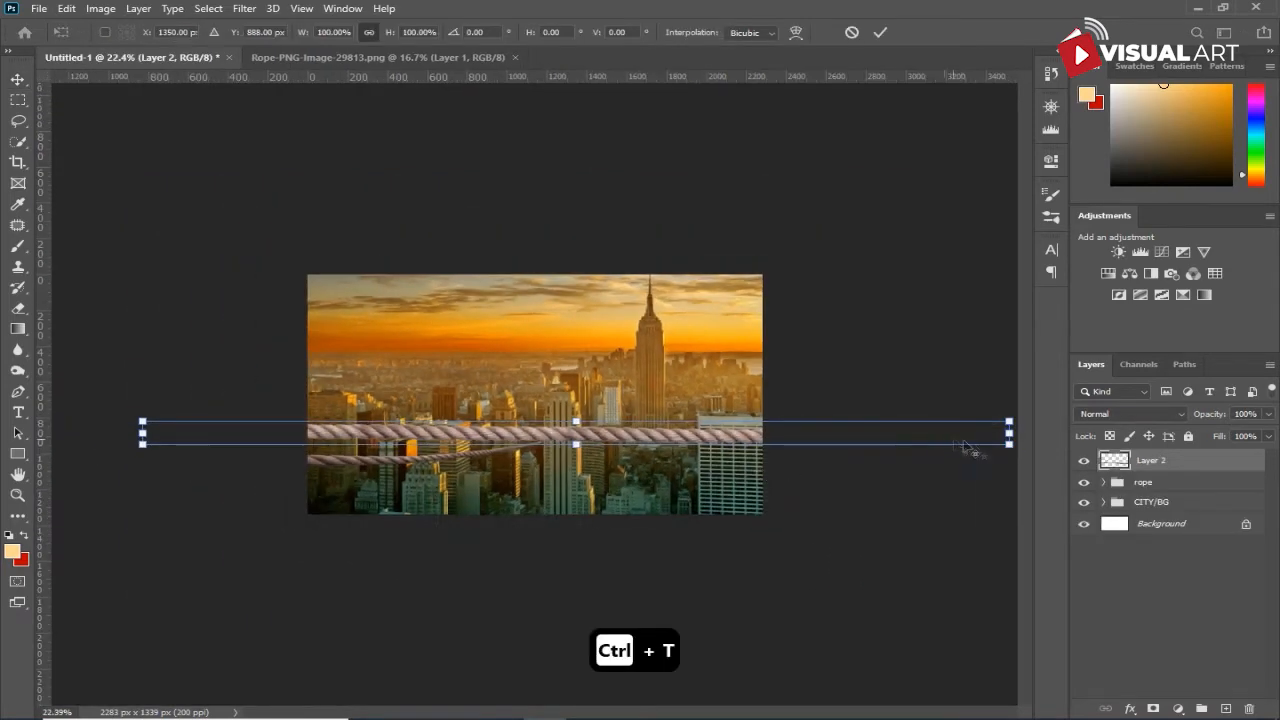
left_click_drag(1012, 452, 790, 440)
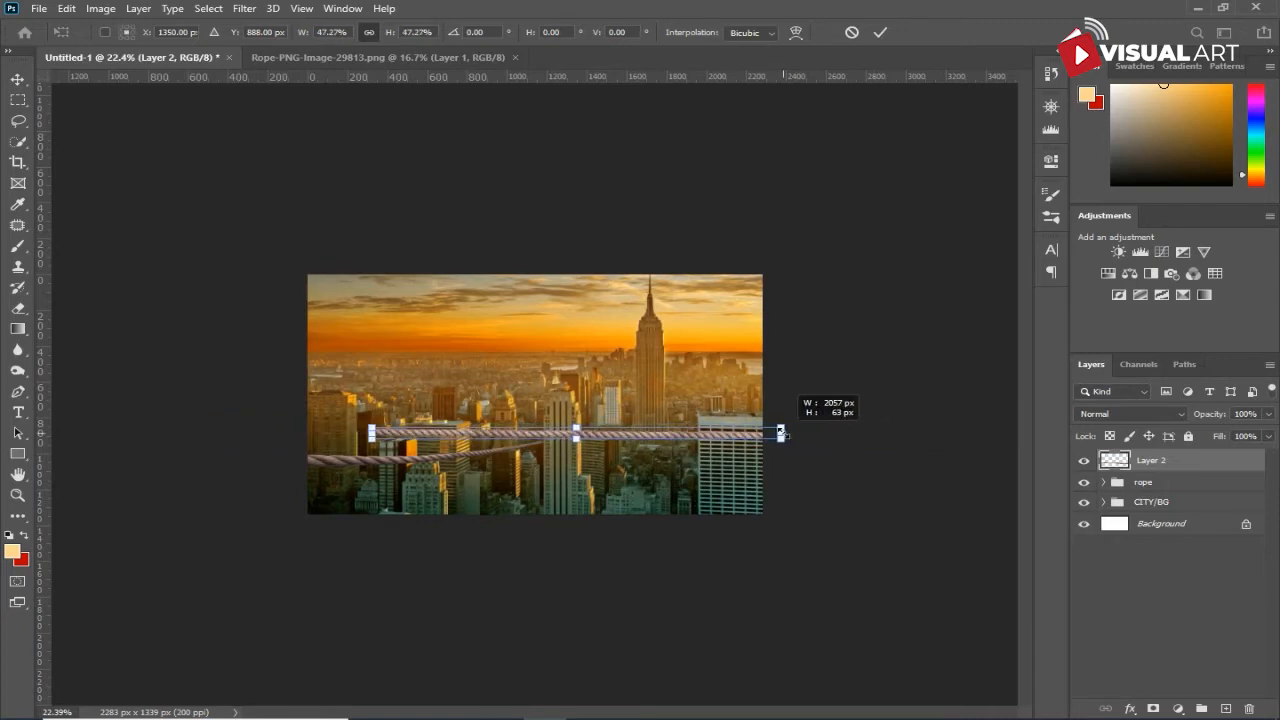
key("ctrl+plus")
left_click_drag(236, 444, 232, 480)
left_click_drag(485, 487, 518, 598)
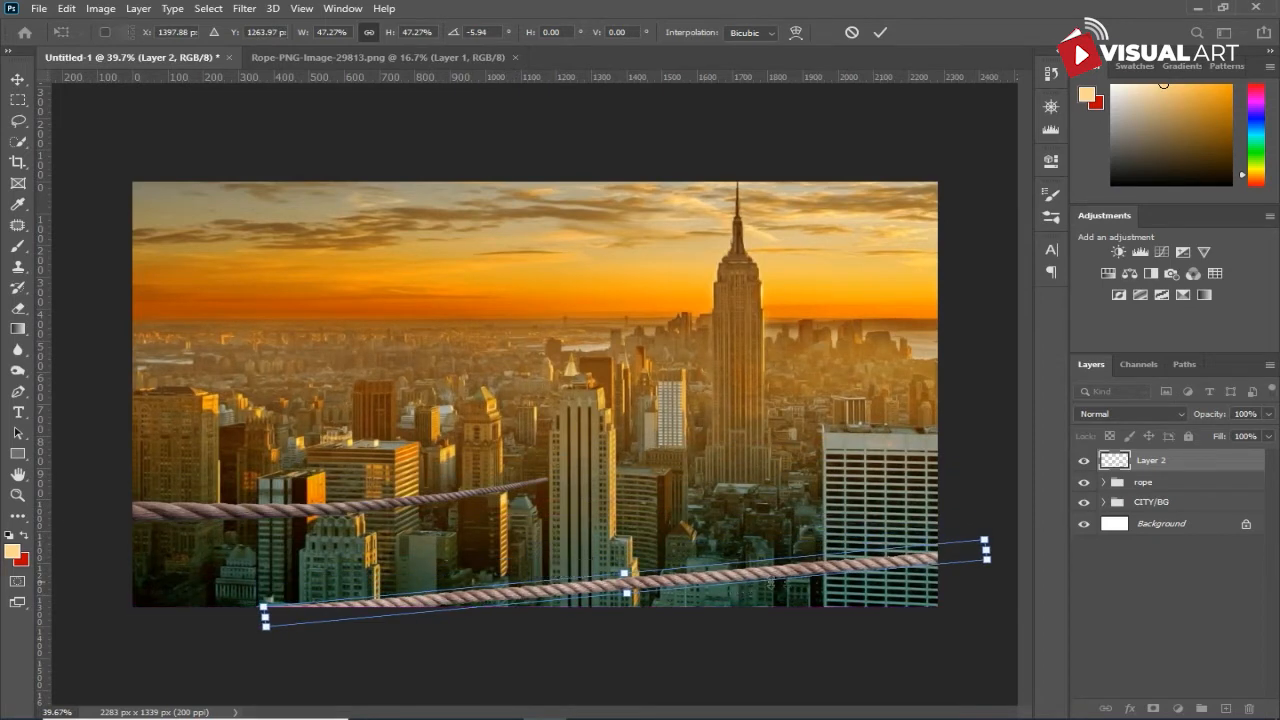
- Taper the lower rope by narrowing its far end over the white building and thickening its near end, and apply the transform
left_click_drag(986, 566, 983, 553)
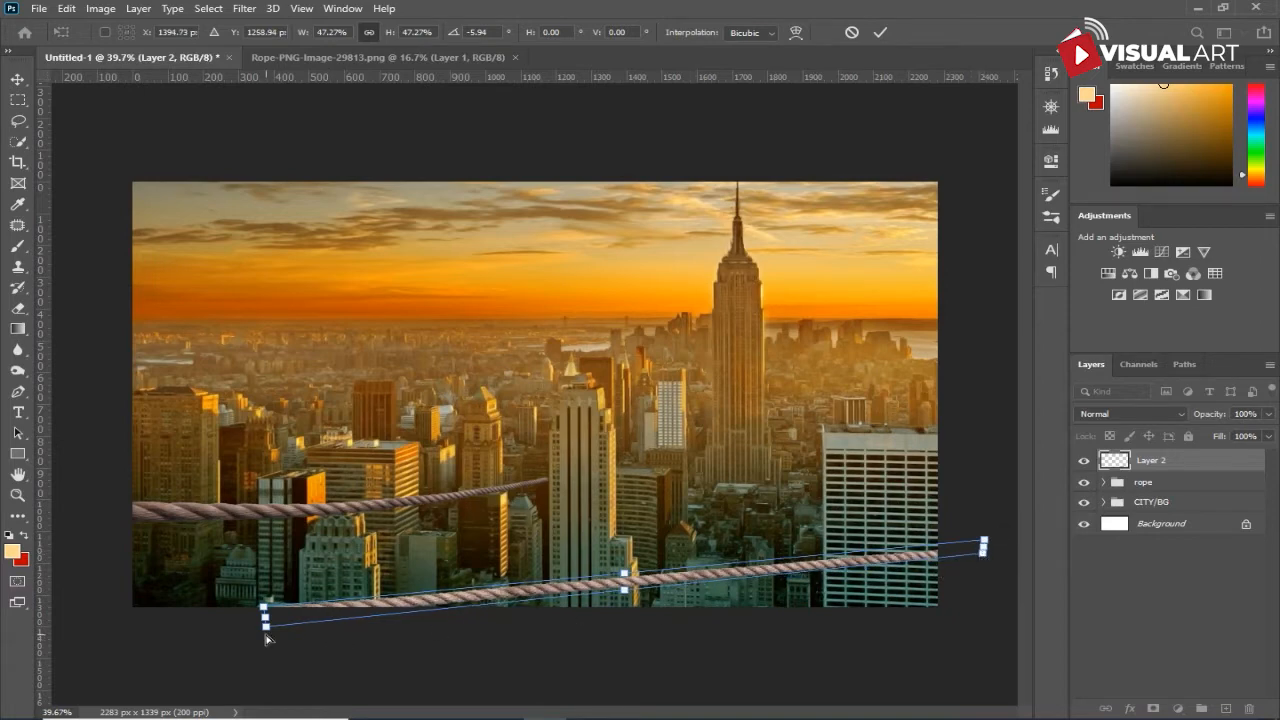
left_click_drag(266, 632, 266, 644)
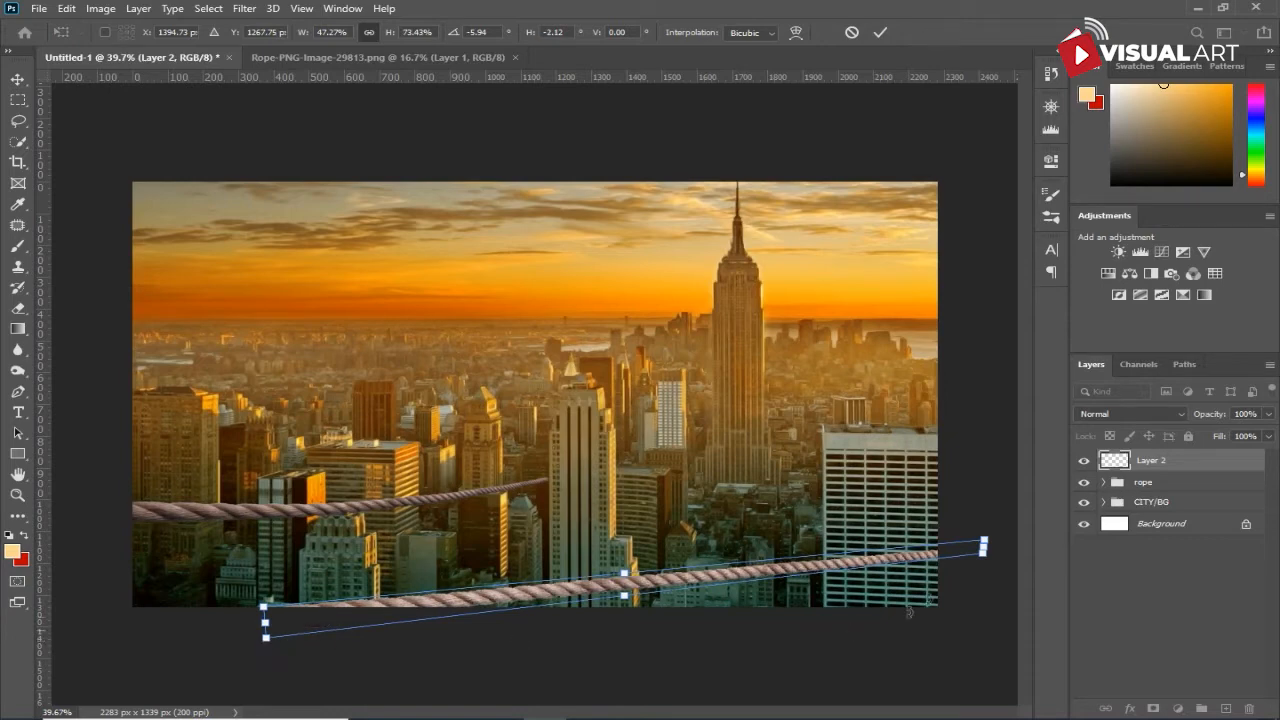
key("Return")
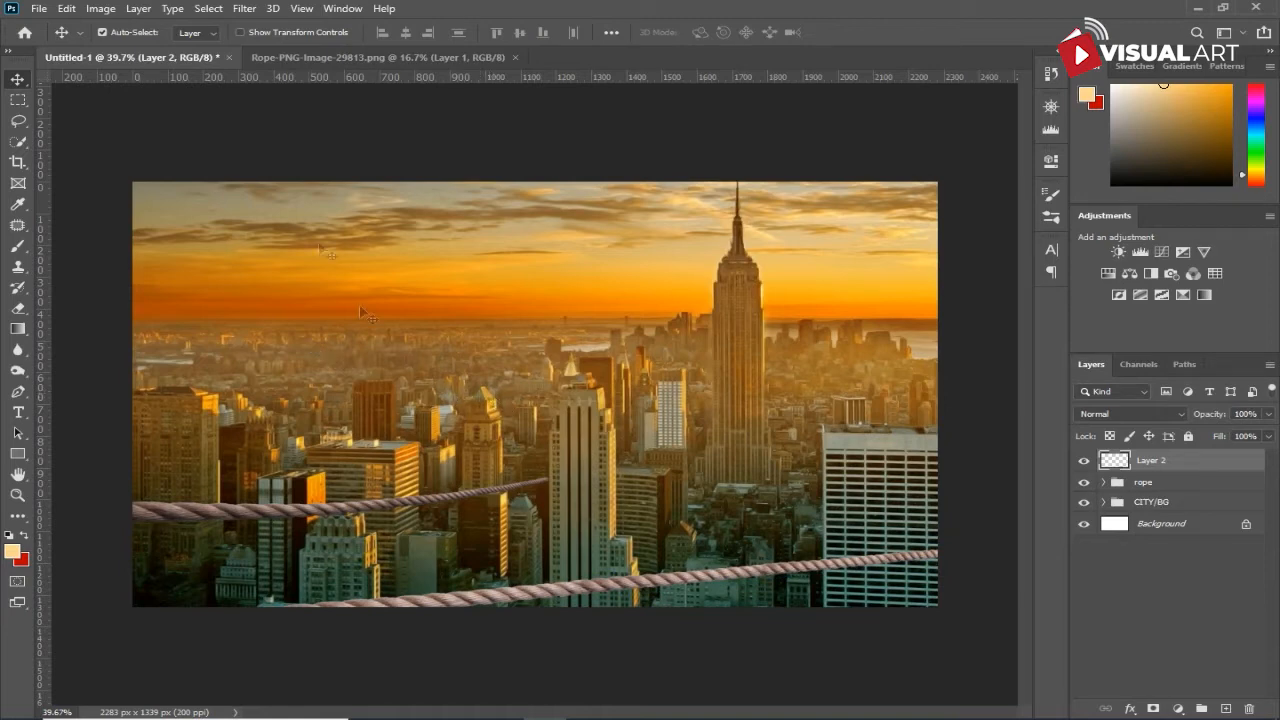
- Puppet Warp the lower rope with a pin at each end and pull a middle pin down so it sags
left_click(67, 9)
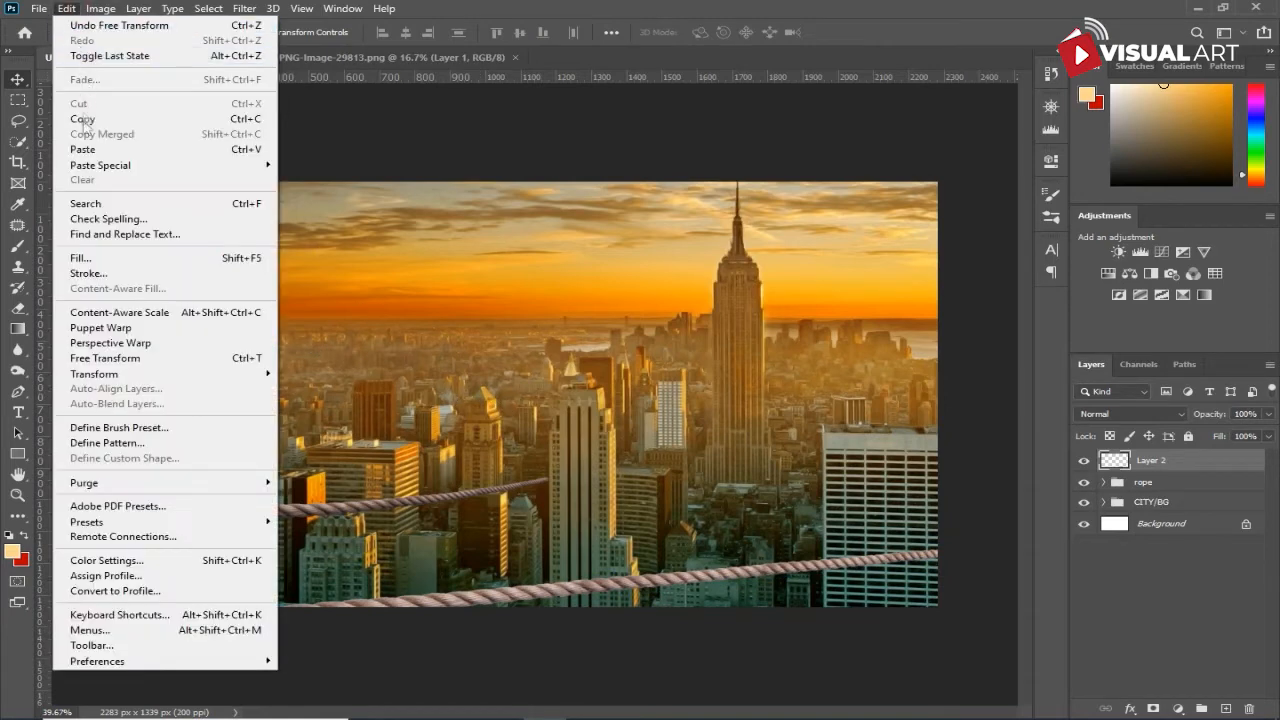
left_click(100, 327)
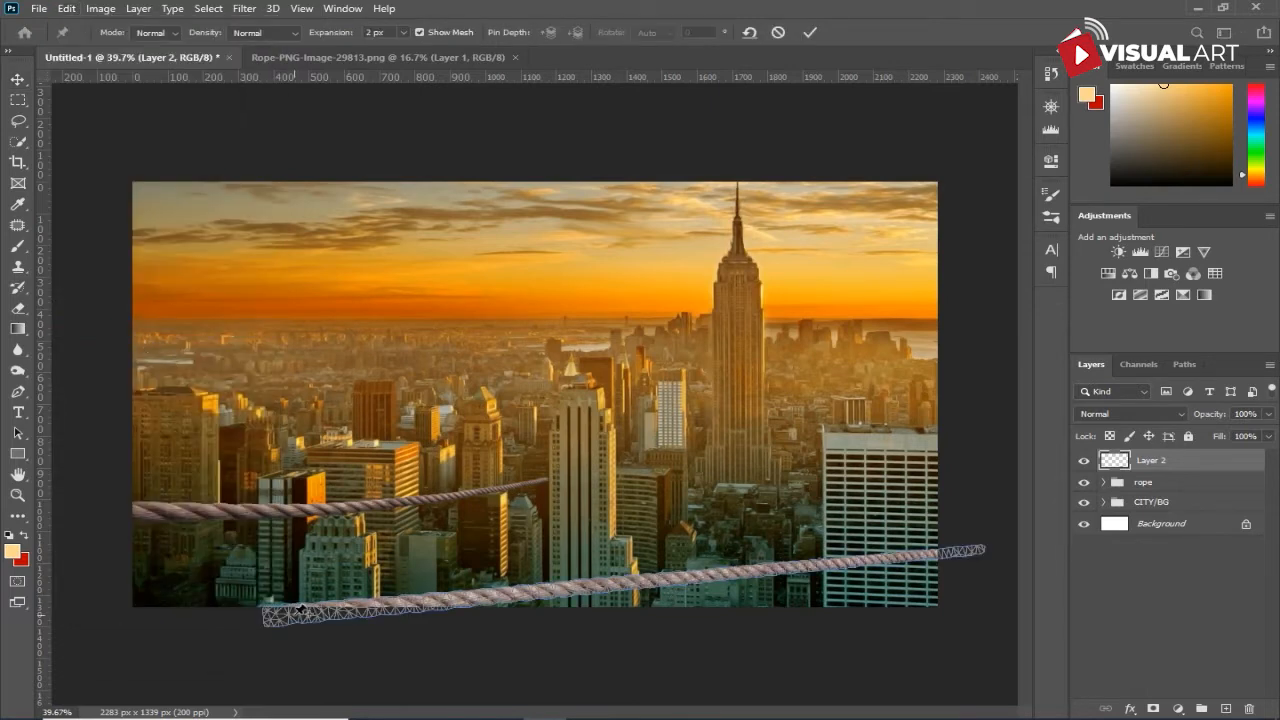
left_click(271, 615)
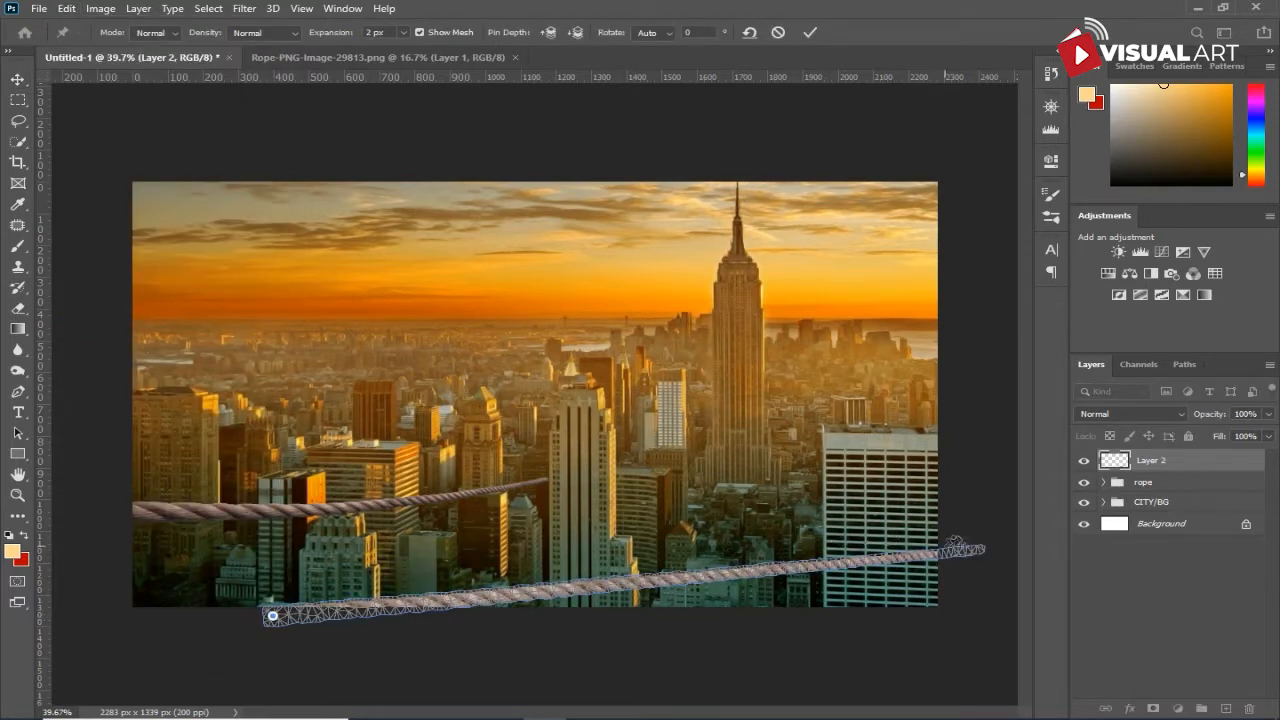
left_click(973, 550)
left_click(665, 584)
left_click_drag(665, 584, 670, 601)
key("Return")
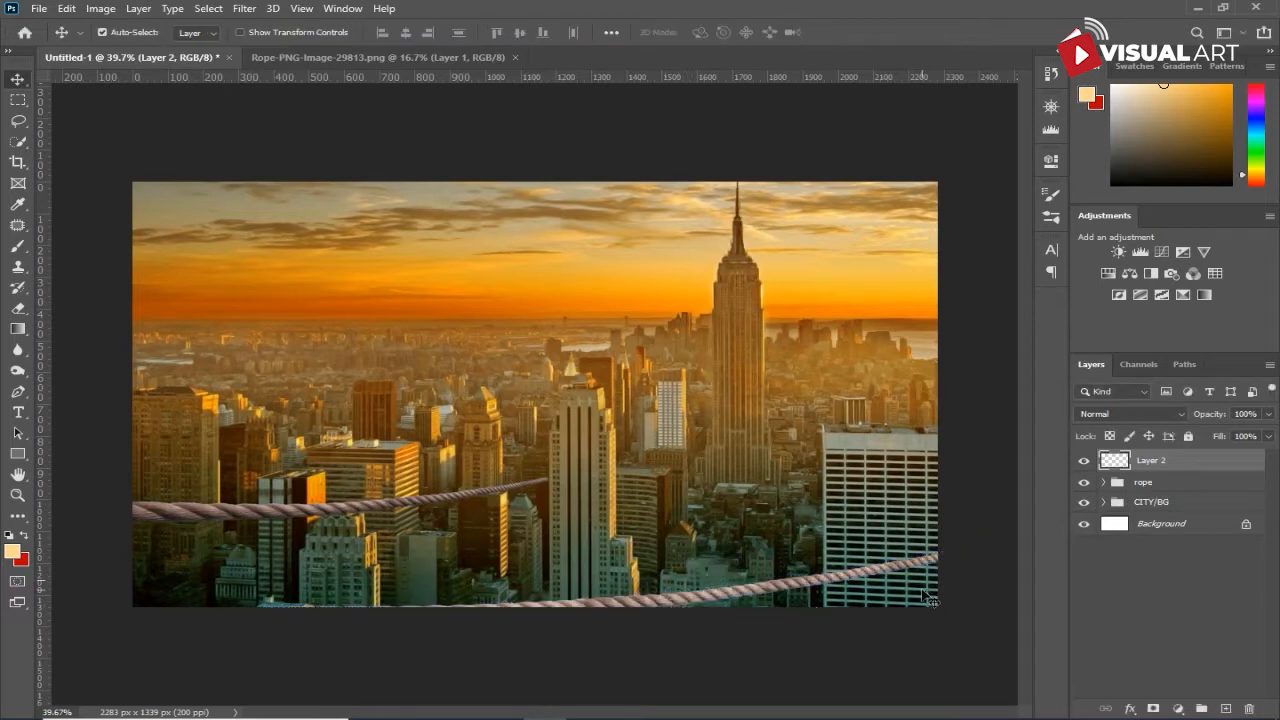
- Rotate the sagging lower rope about -6.85°, raise it so its far end crosses the white building, and apply the transform
key("ctrl+t")
left_click_drag(998, 567, 999, 564)
left_click_drag(875, 604, 876, 601)
left_click_drag(992, 570, 987, 522)
left_click_drag(673, 602, 667, 579)
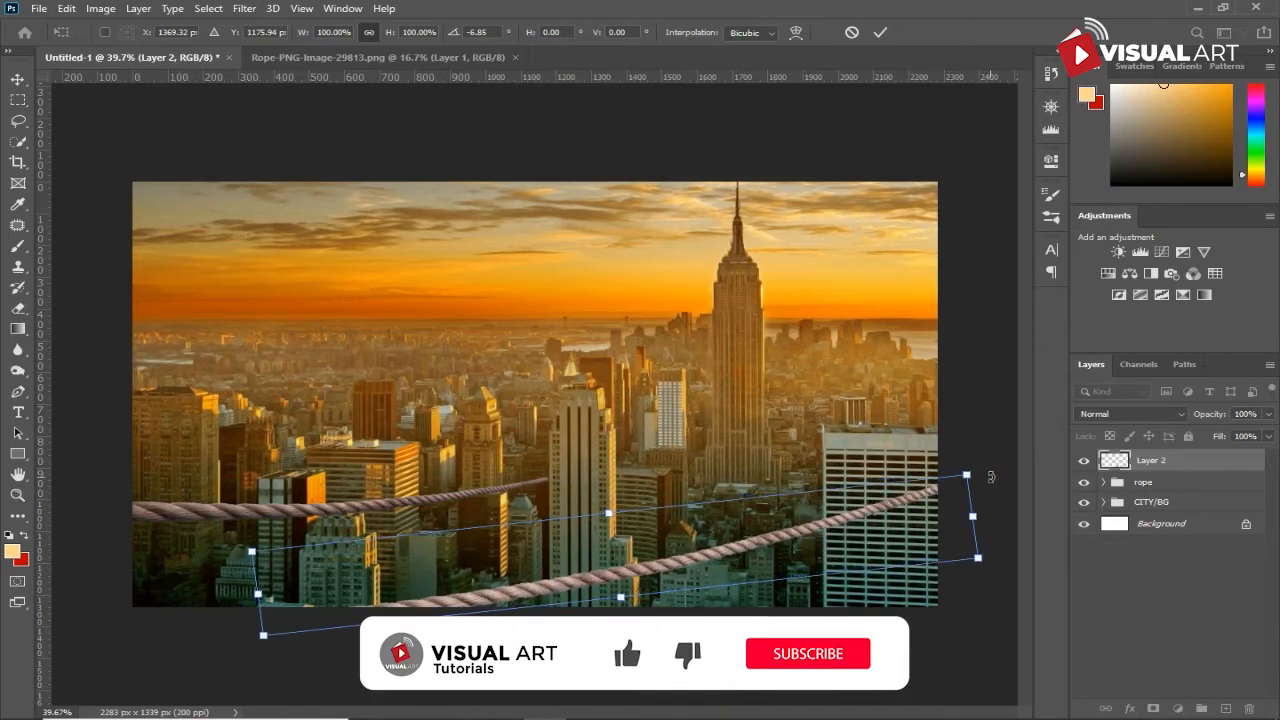
key("Return")
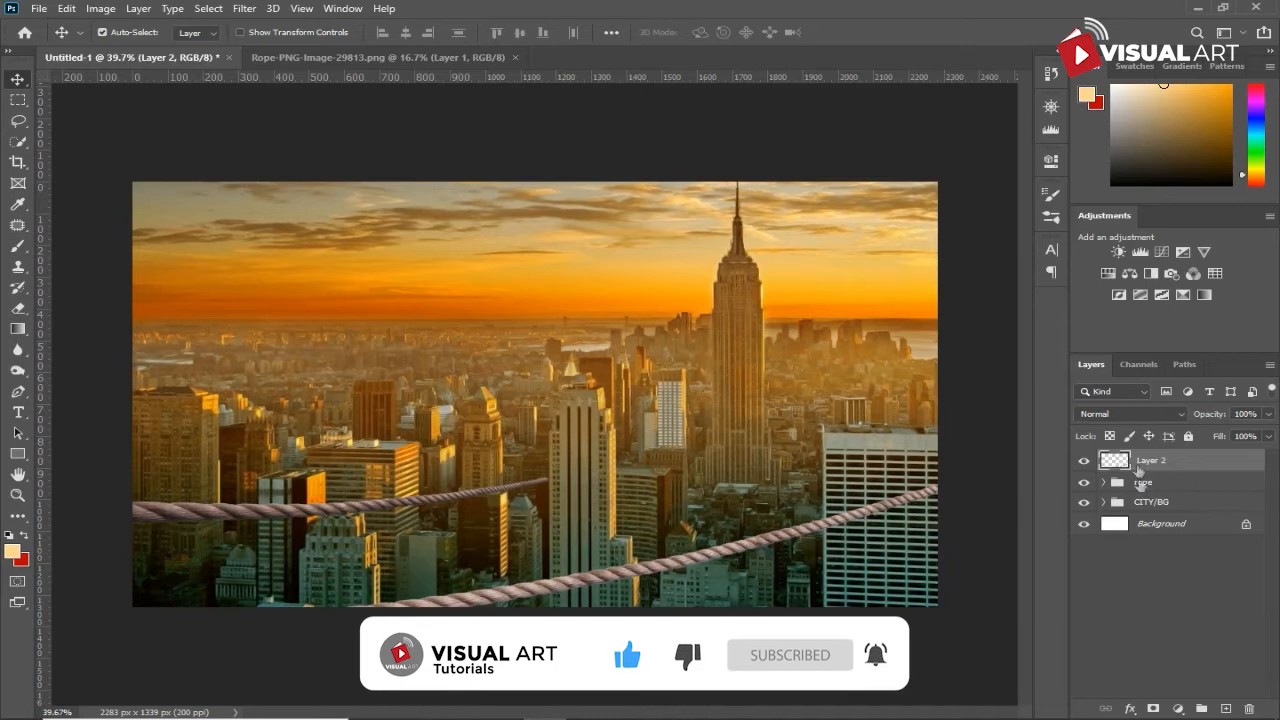
- Add a Brightness/Contrast adjustment clipped to Layer 2, with Brightness -89 and Contrast 4
left_click(1178, 706)
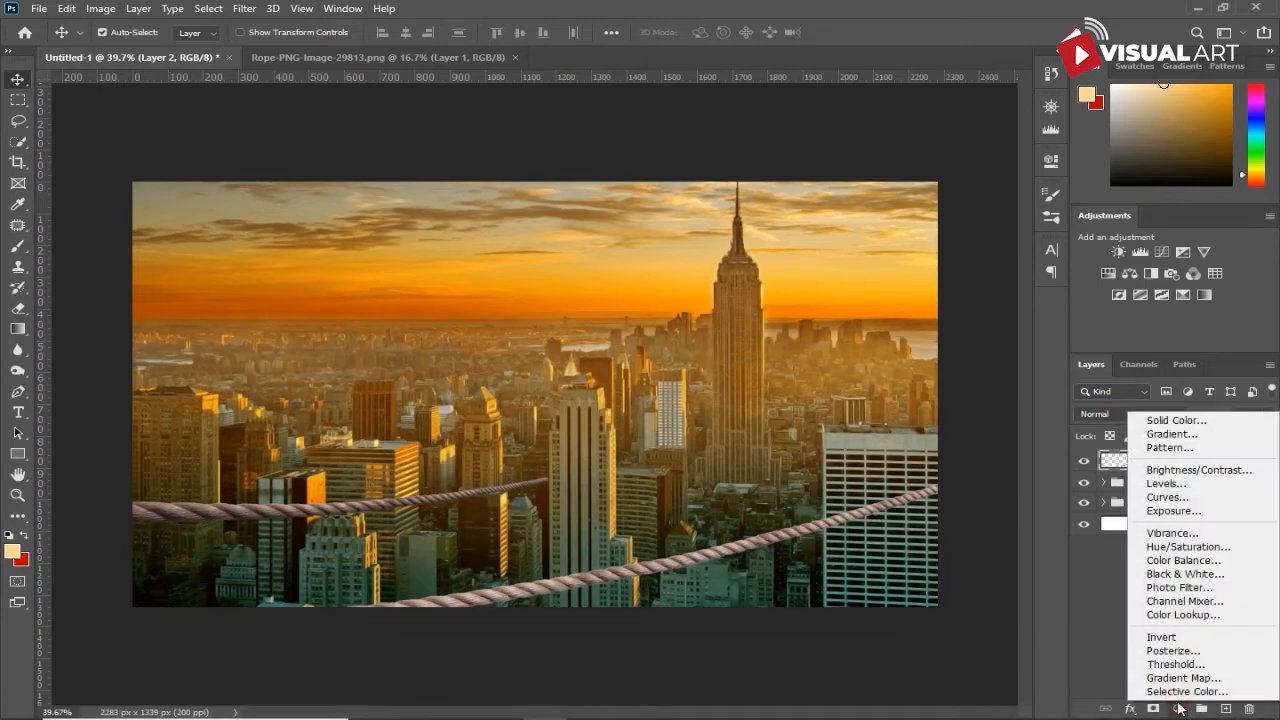
left_click(1176, 470)
left_click(900, 429)
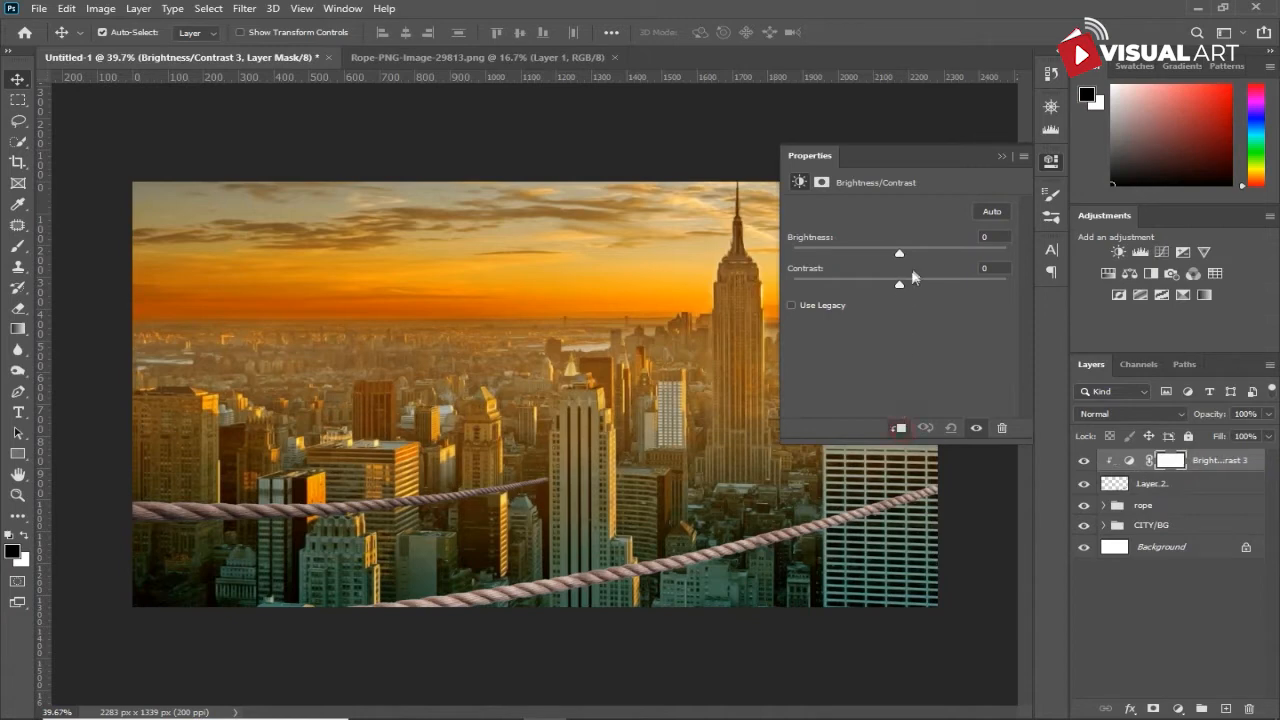
left_click_drag(898, 254, 849, 249)
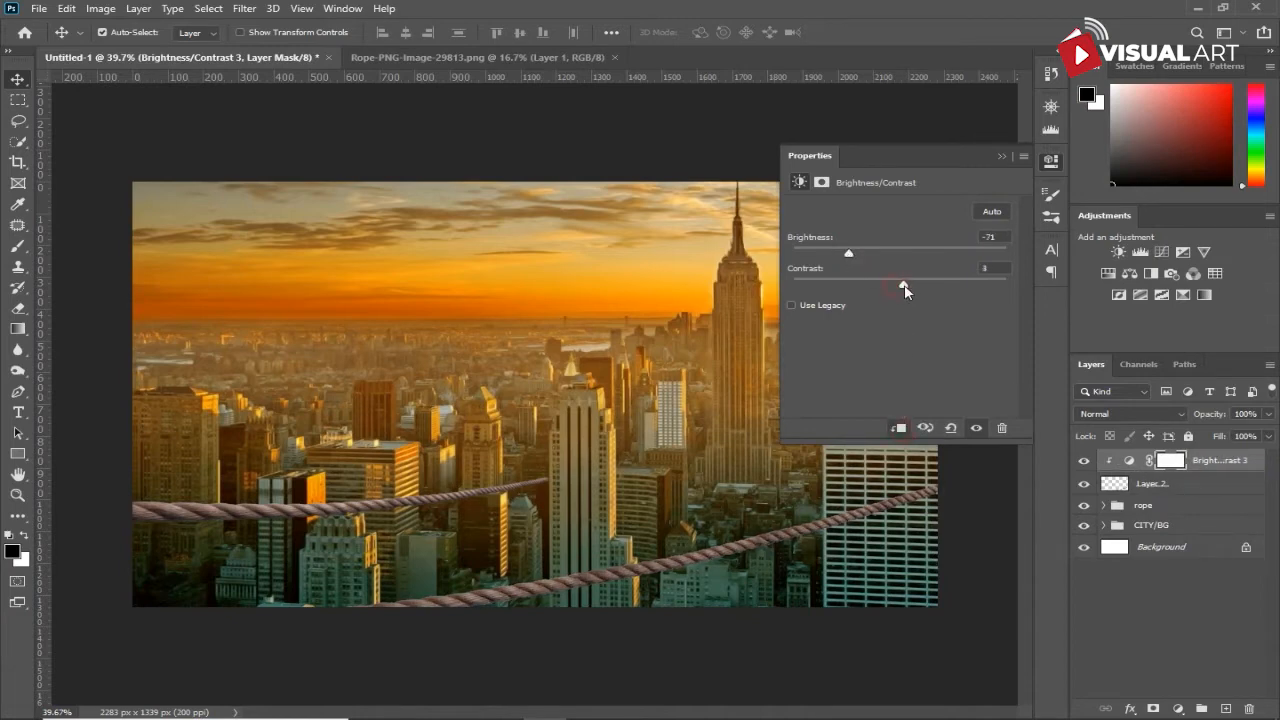
left_click_drag(848, 256, 838, 257)
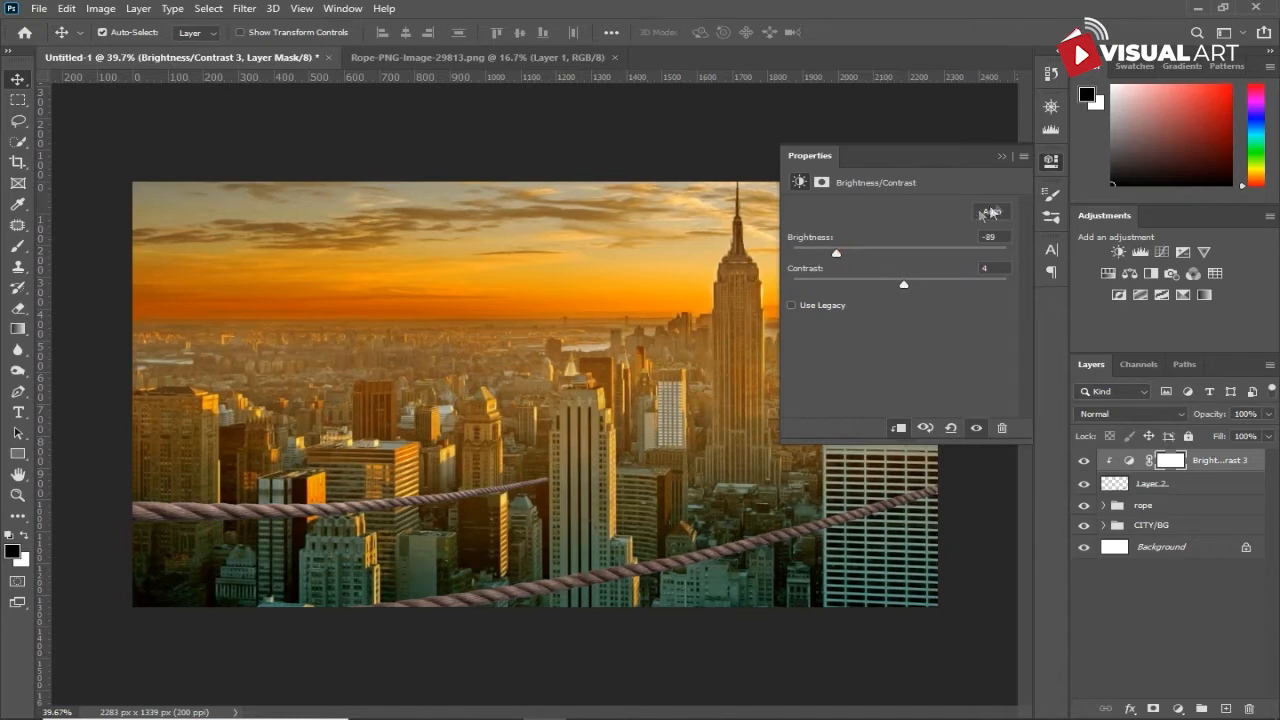
left_click(1003, 156)
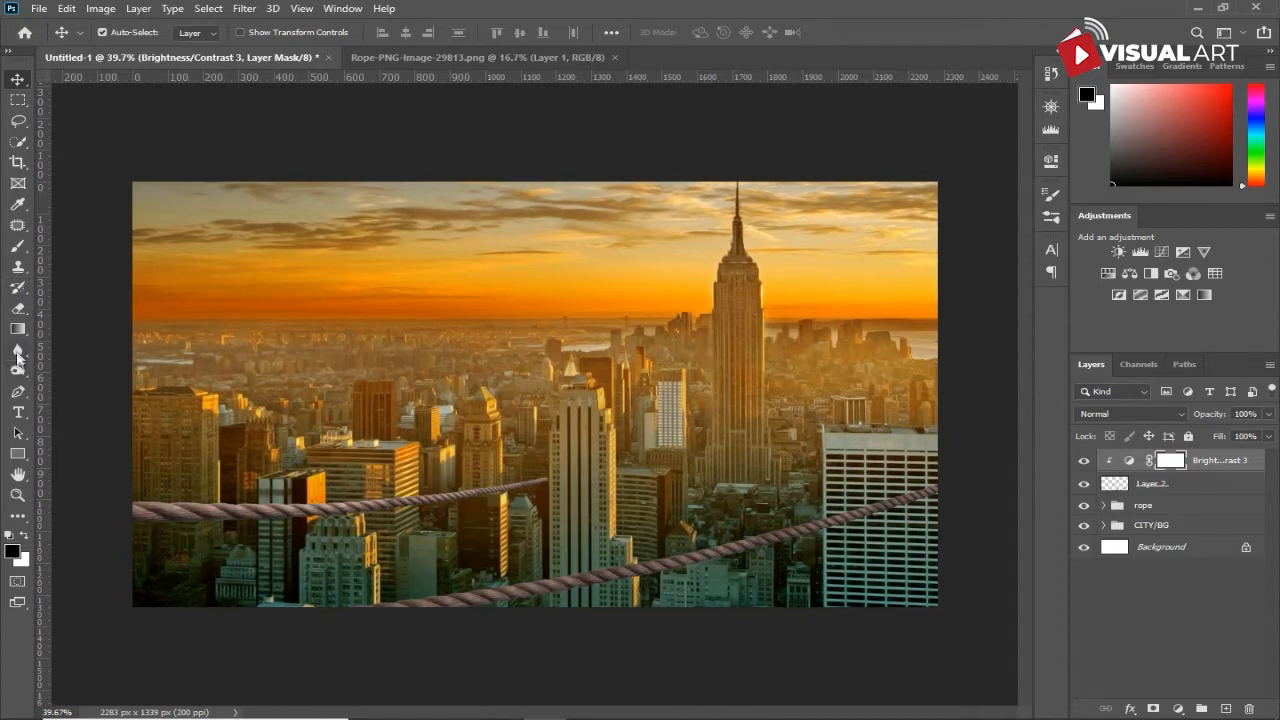
- Mask the new adjustment along the lower rope's upper edge, painting black with a 175 px brush at 100% opacity
left_click(18, 246)
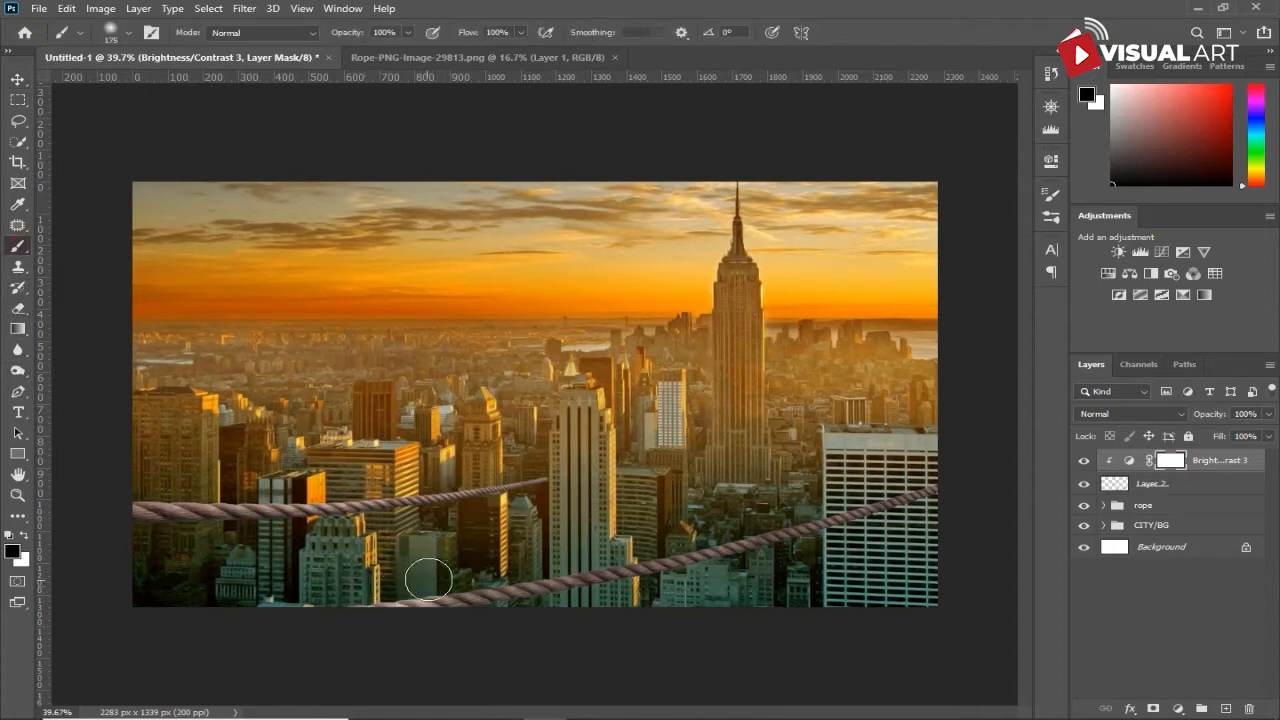
key("bracketright")
key("bracketright")
key("bracketright")
key("bracketright")
key("ctrl+z")
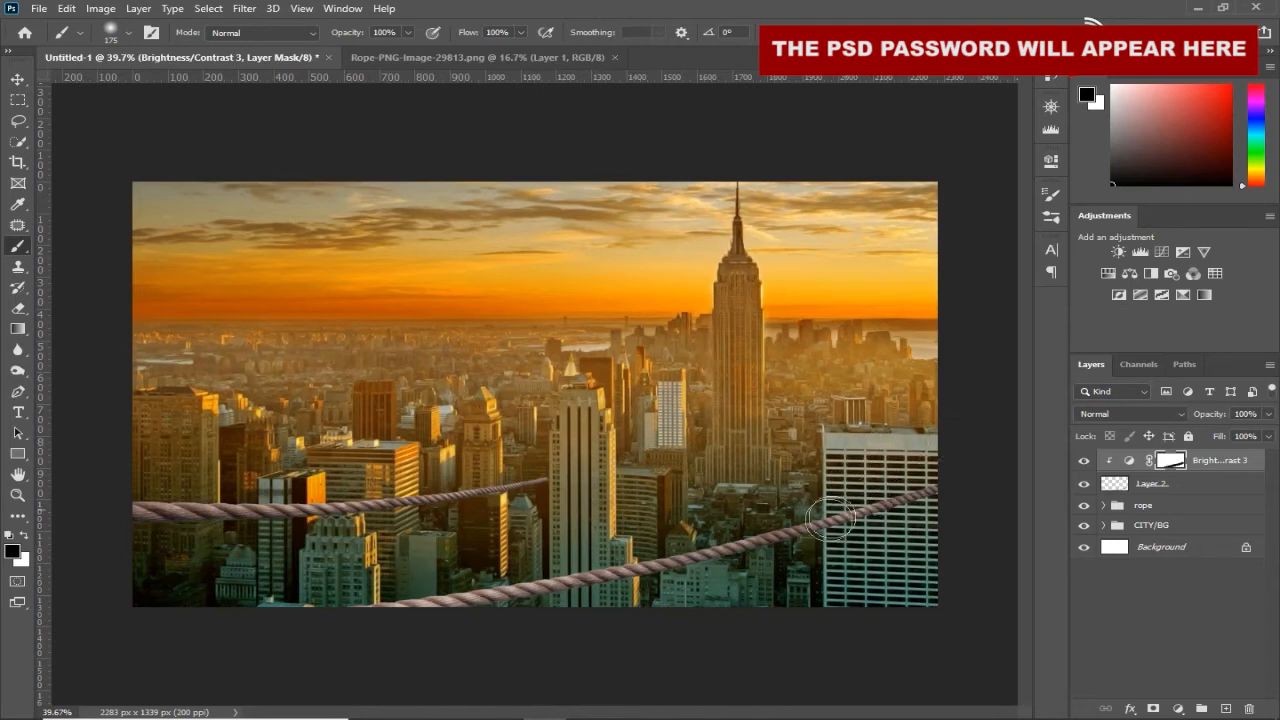
- Shade the lower rope on Layer 2 with the 175 px Burn tool at Midtones and 100% exposure, undoing the last stroke
left_click(1117, 485)
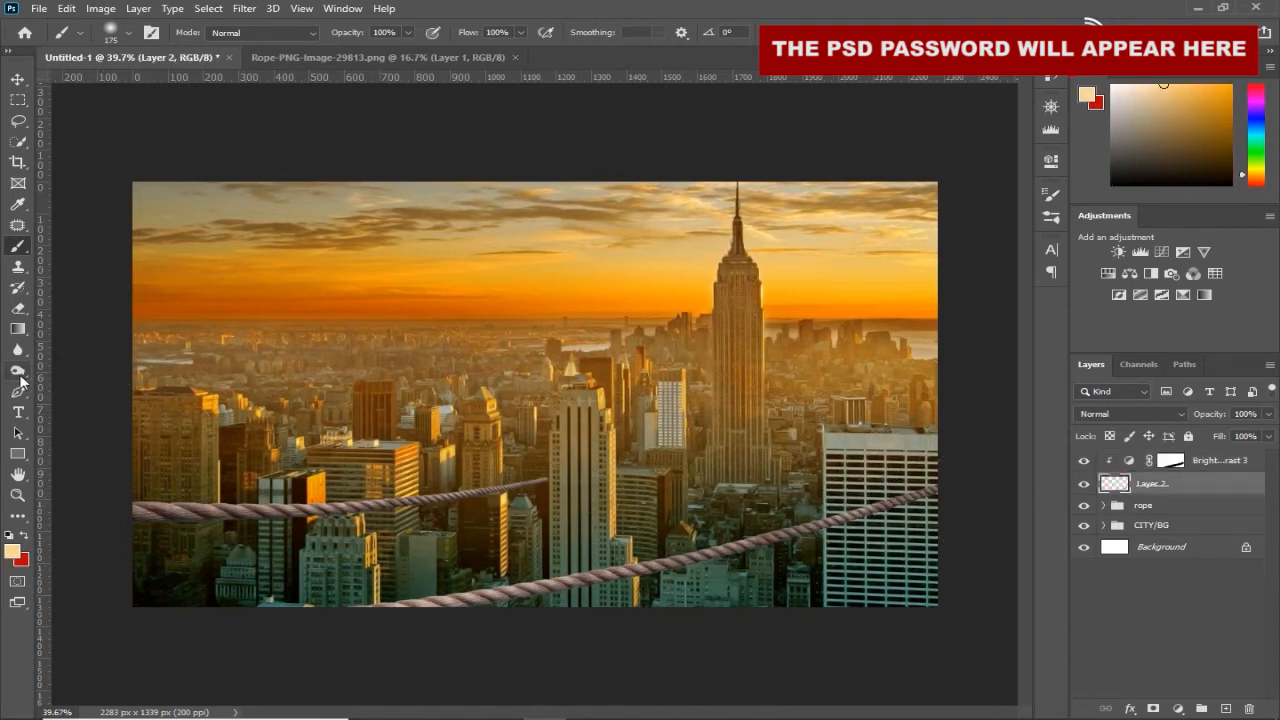
key("o")
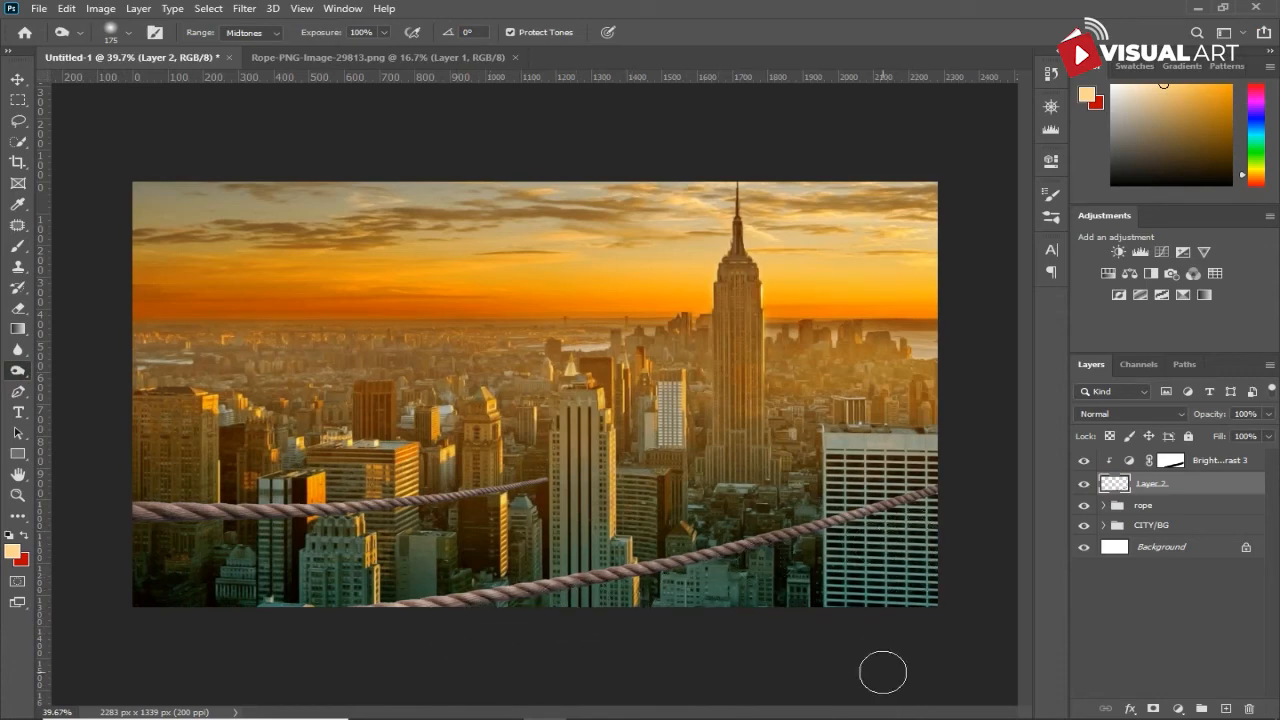
key("ctrl+z")
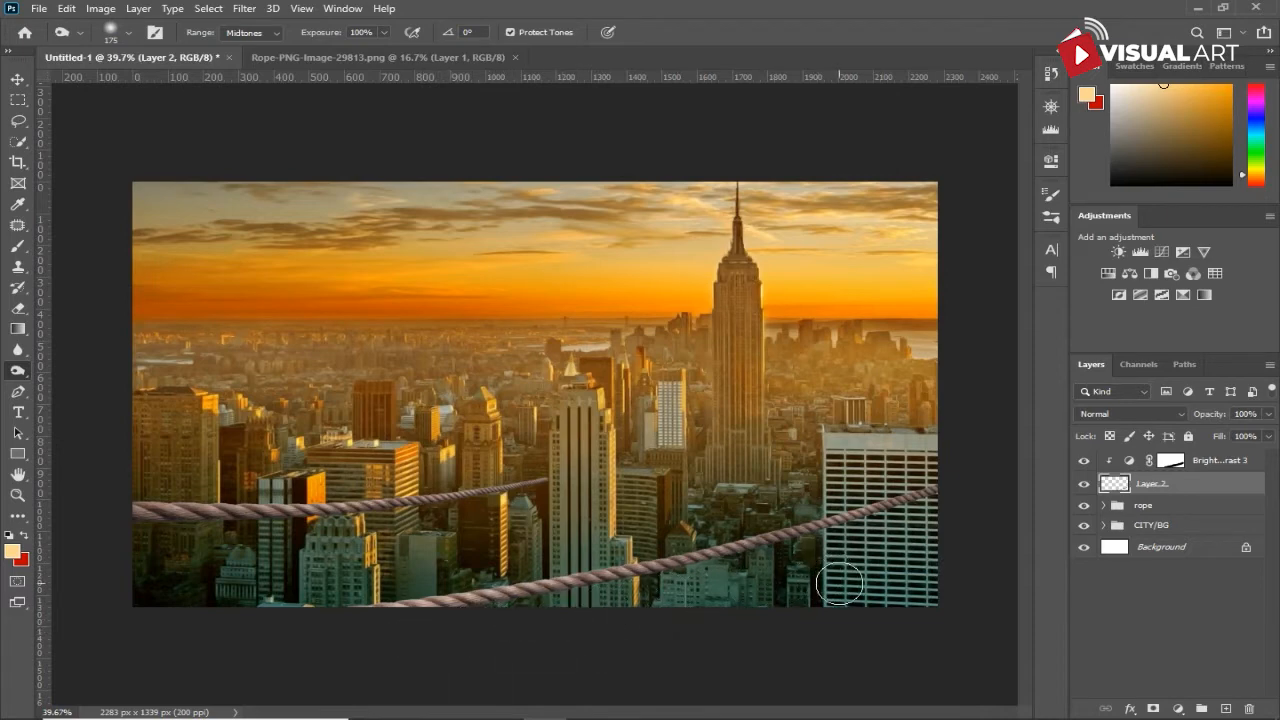
- Distort the lower rope on Layer 2 so it tapers toward the white building and widens at its near end, and apply the transform
key("ctrl+t")
left_click_drag(968, 634, 957, 584)
left_click_drag(264, 640, 268, 643)
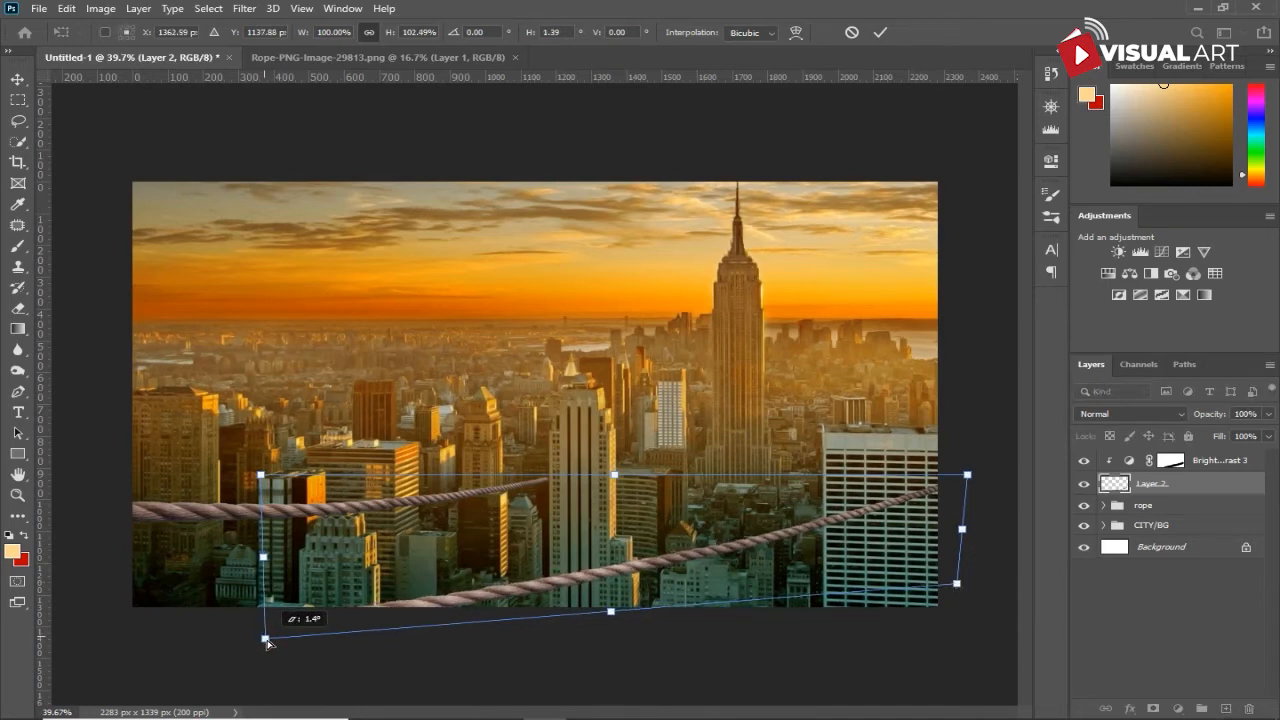
left_click_drag(268, 643, 266, 645)
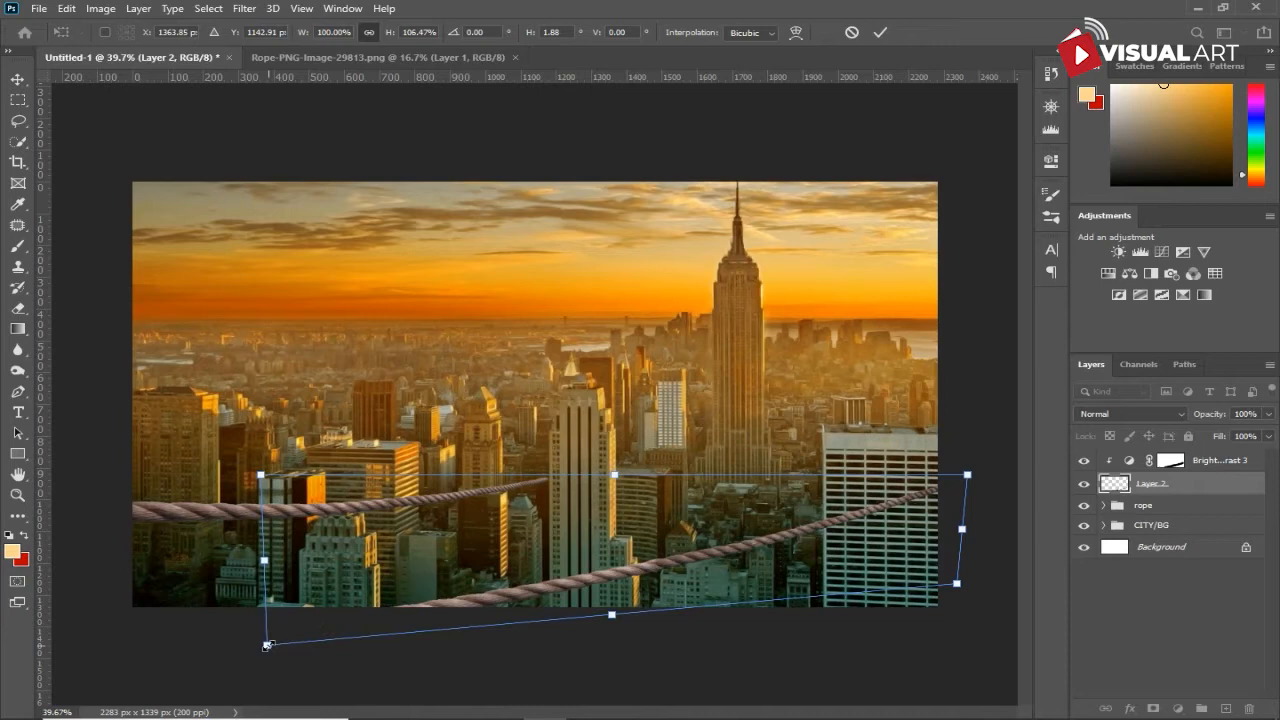
key("Return")
key("o")
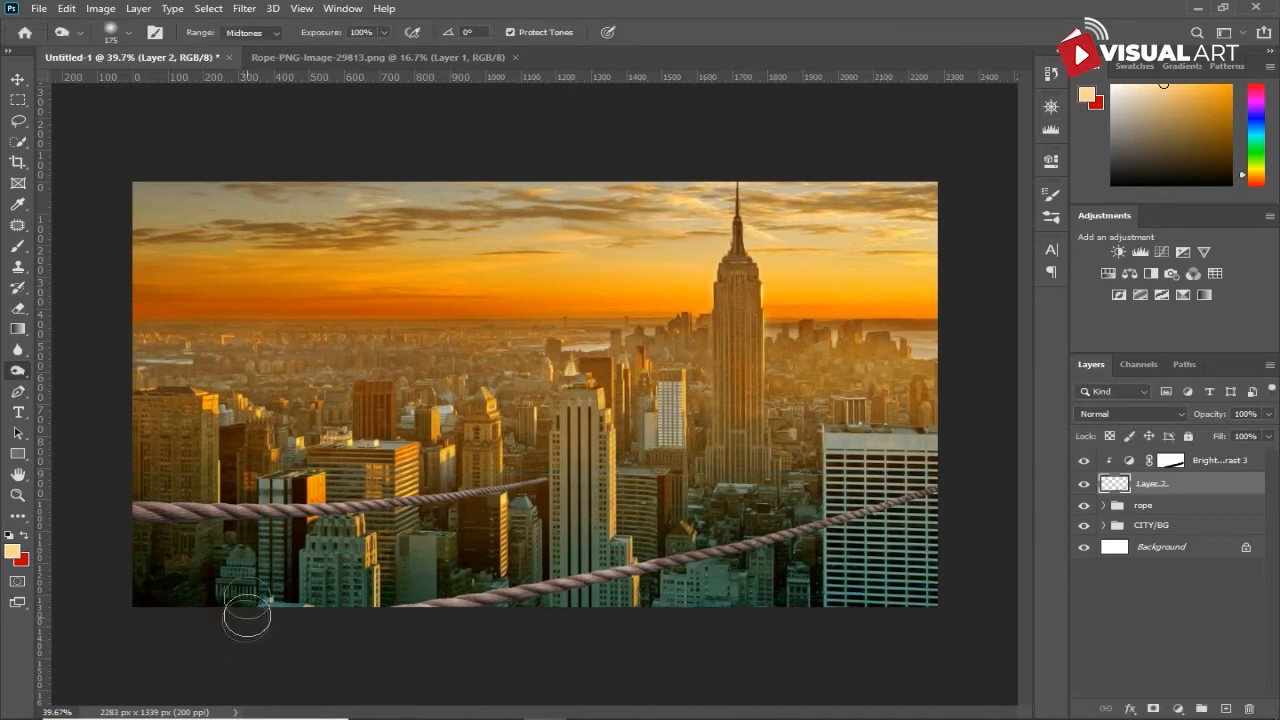
- Puppet Warp the lower rope with pins at both ends and the middle, pulling the middle down slightly to deepen the sag
left_click(66, 8)
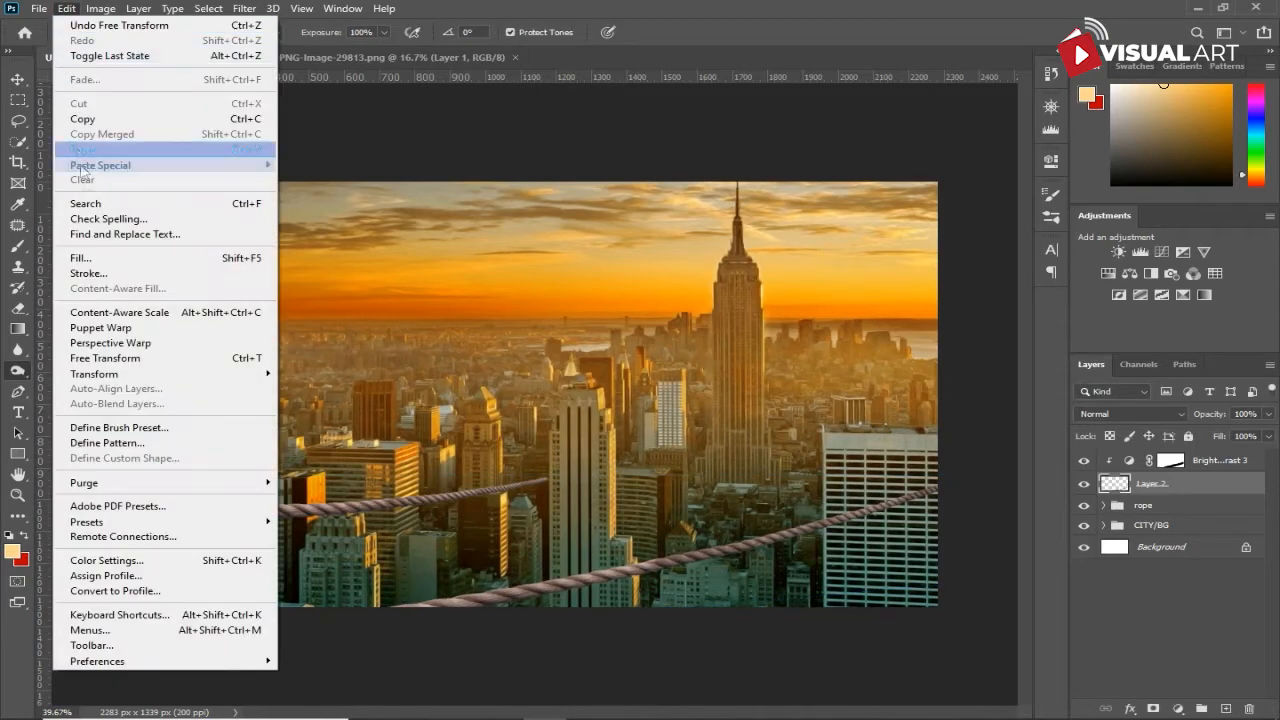
left_click(100, 327)
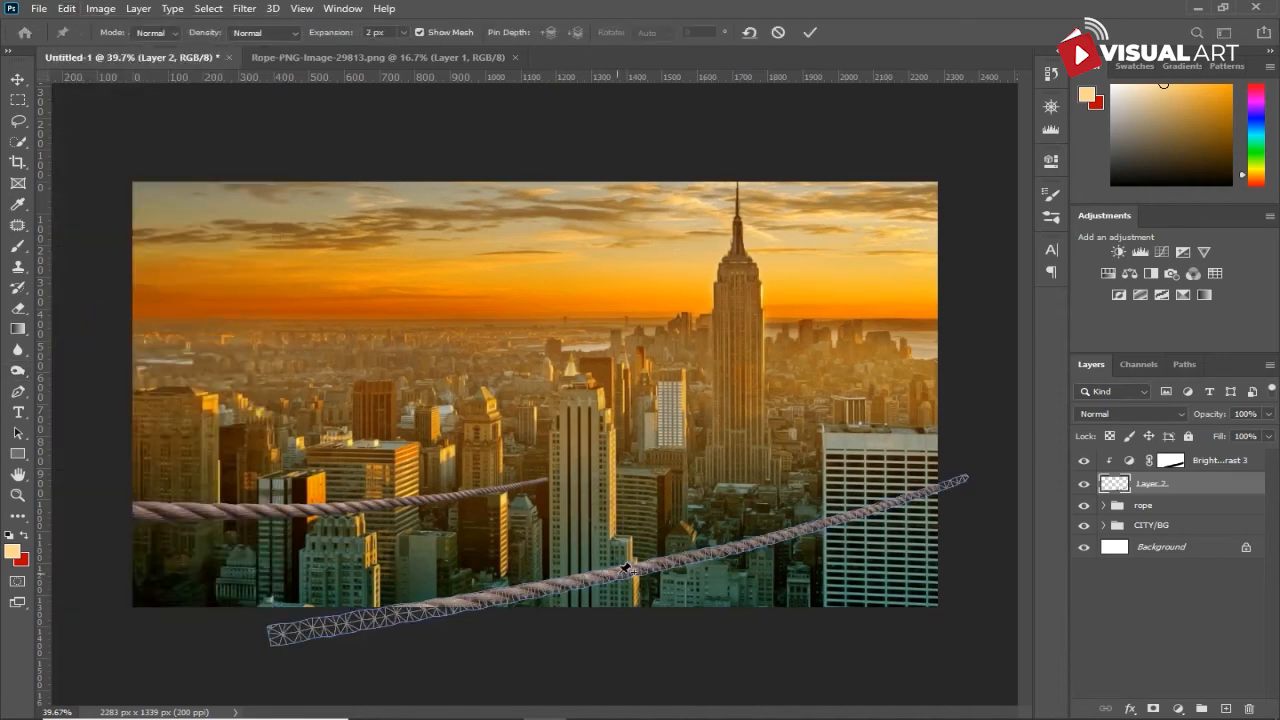
left_click(681, 559)
left_click(961, 479)
left_click(281, 634)
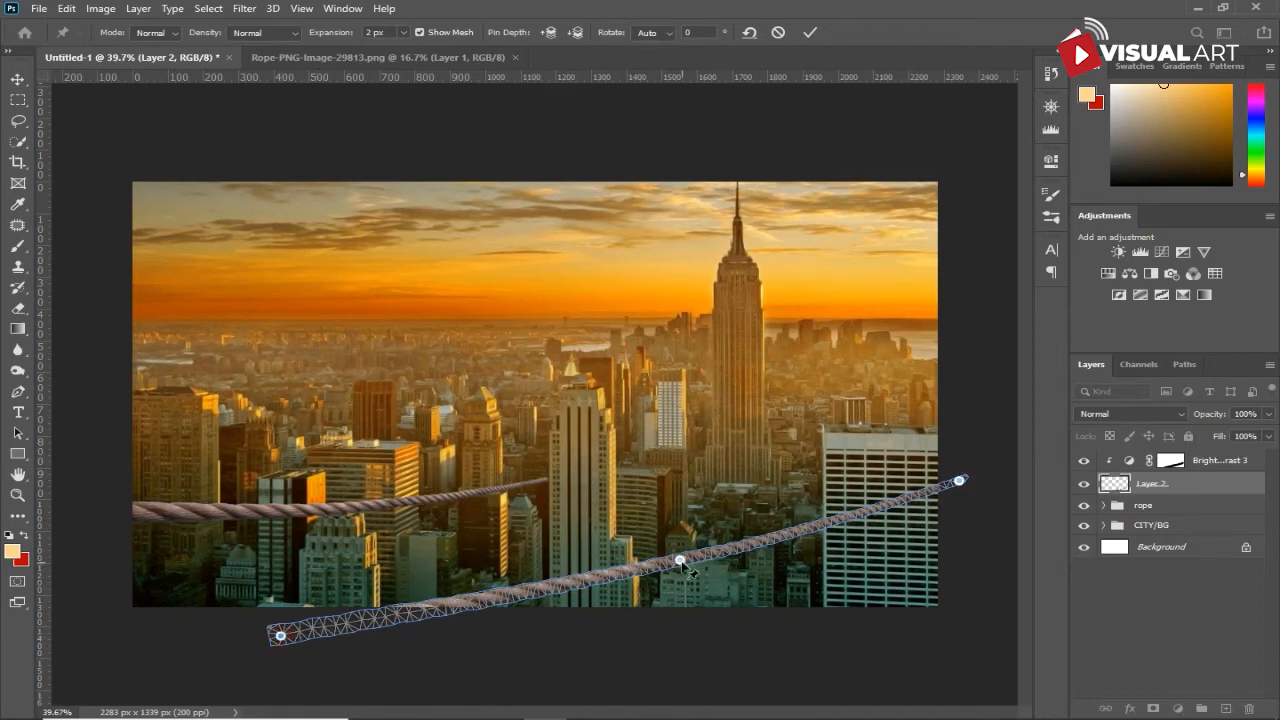
left_click_drag(681, 561, 683, 571)
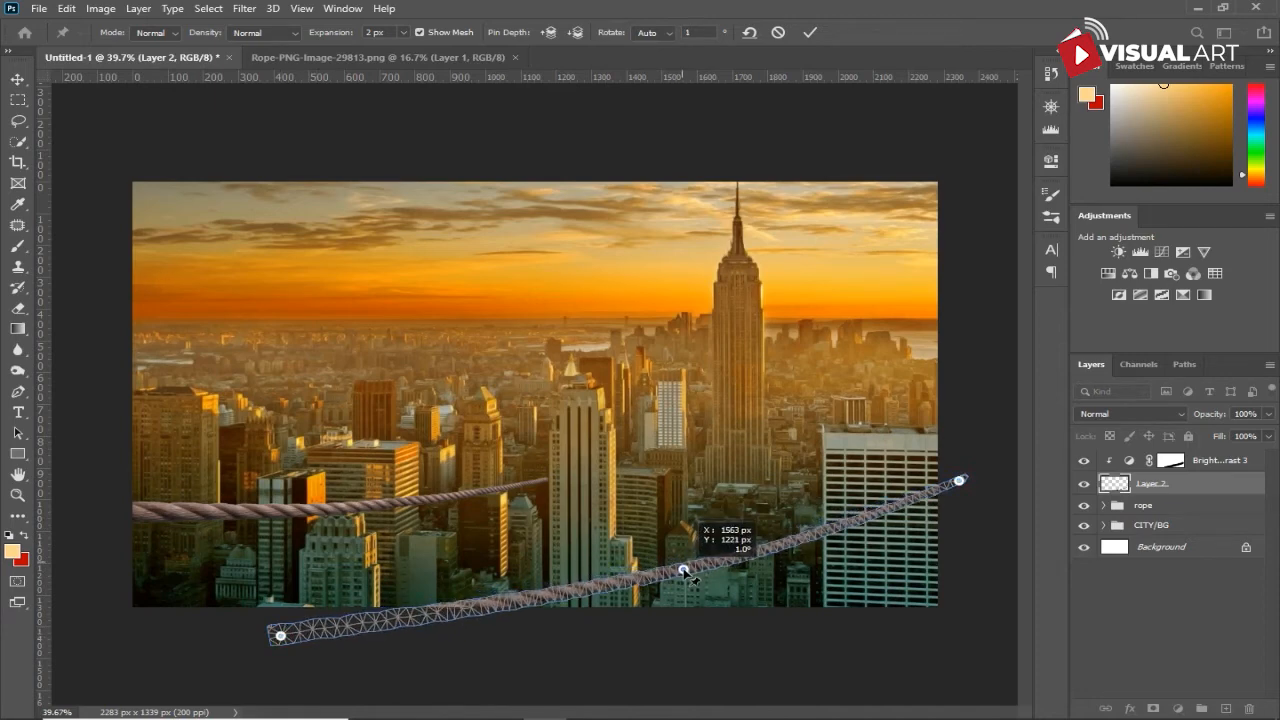
key("Return")
key("o")
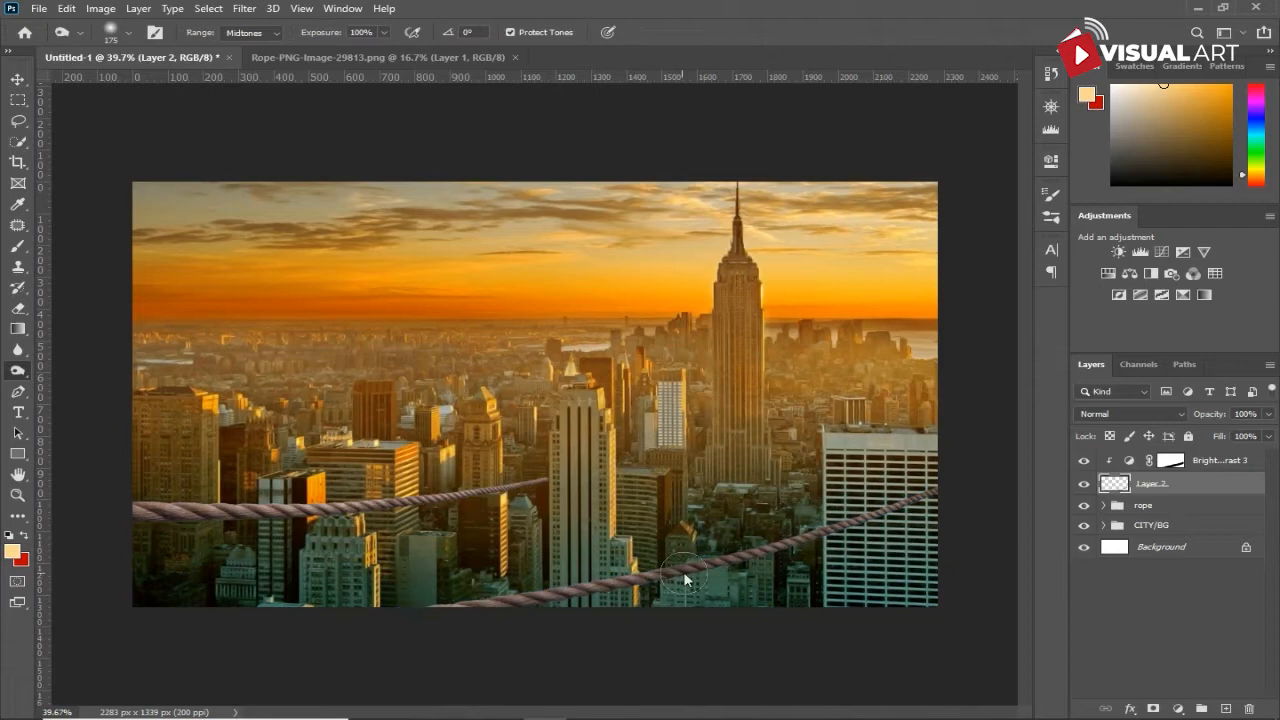
- Group Layer 2 with its clipped Brightness/Contrast adjustment and name the group "rope 2"
left_click(16, 79)
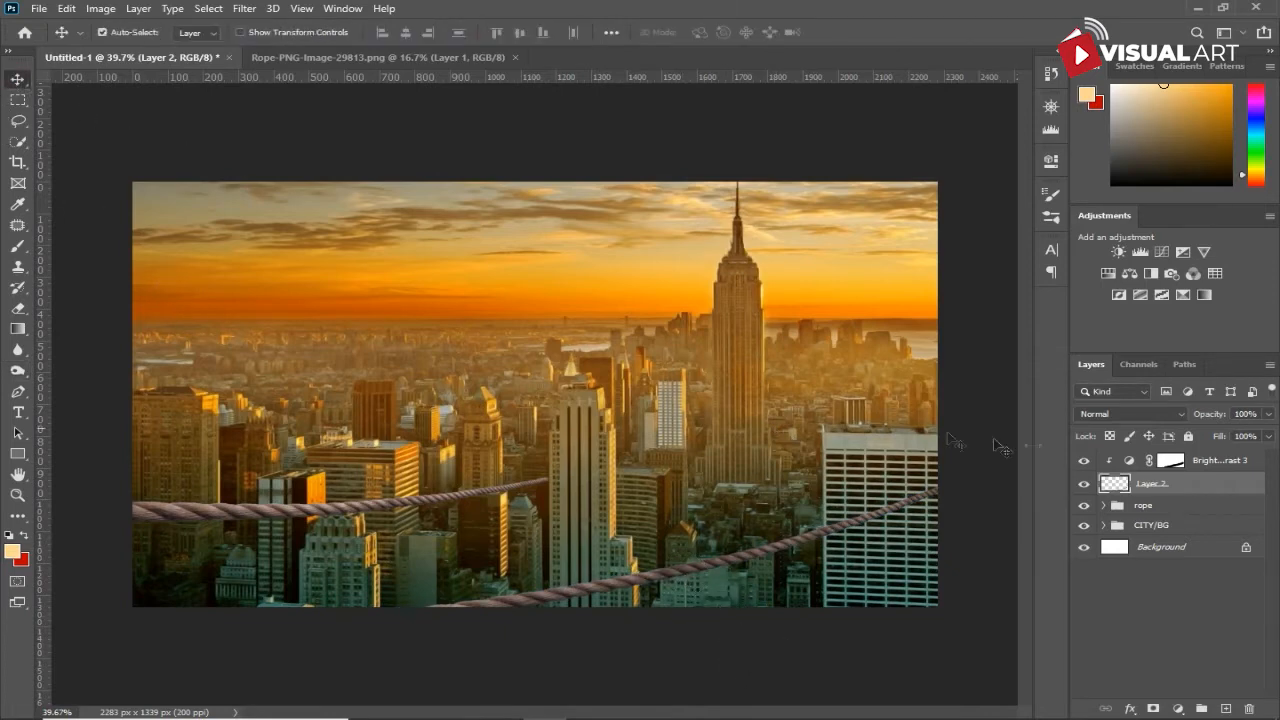
left_click(1208, 462, "shift")
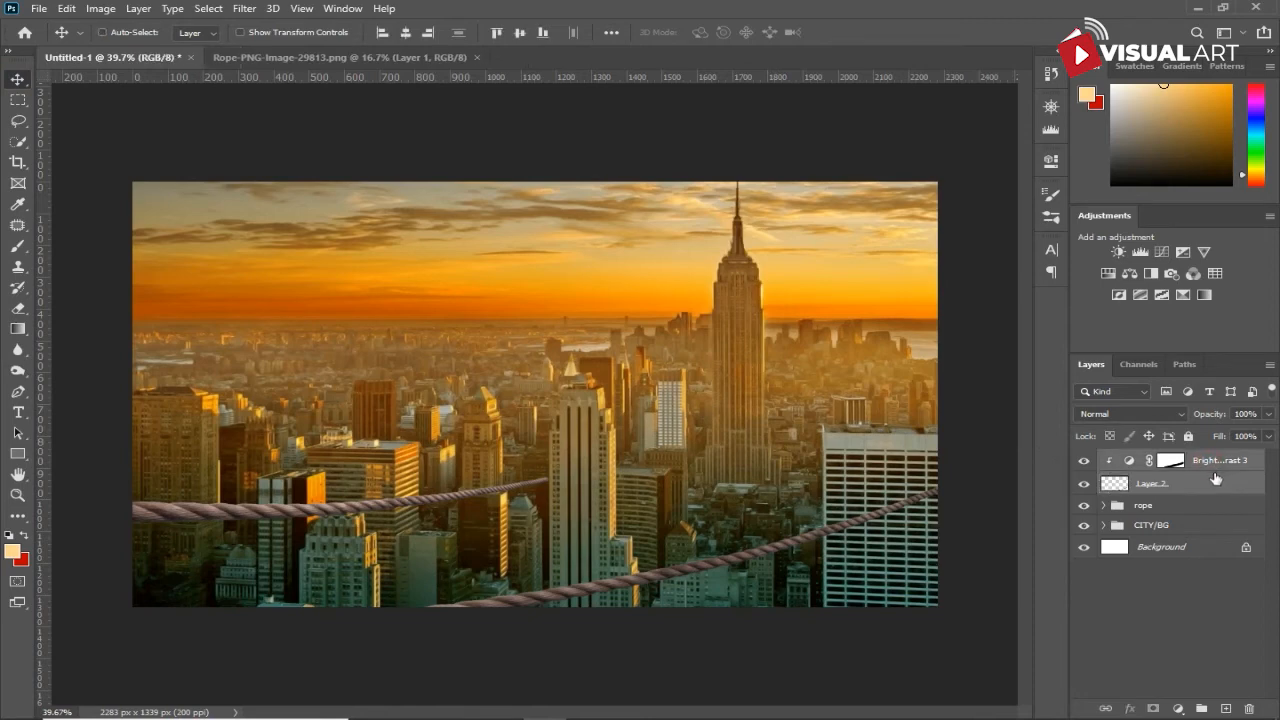
key("ctrl+g")
double_click(1151, 458)
type("rope 2")
key("Return")
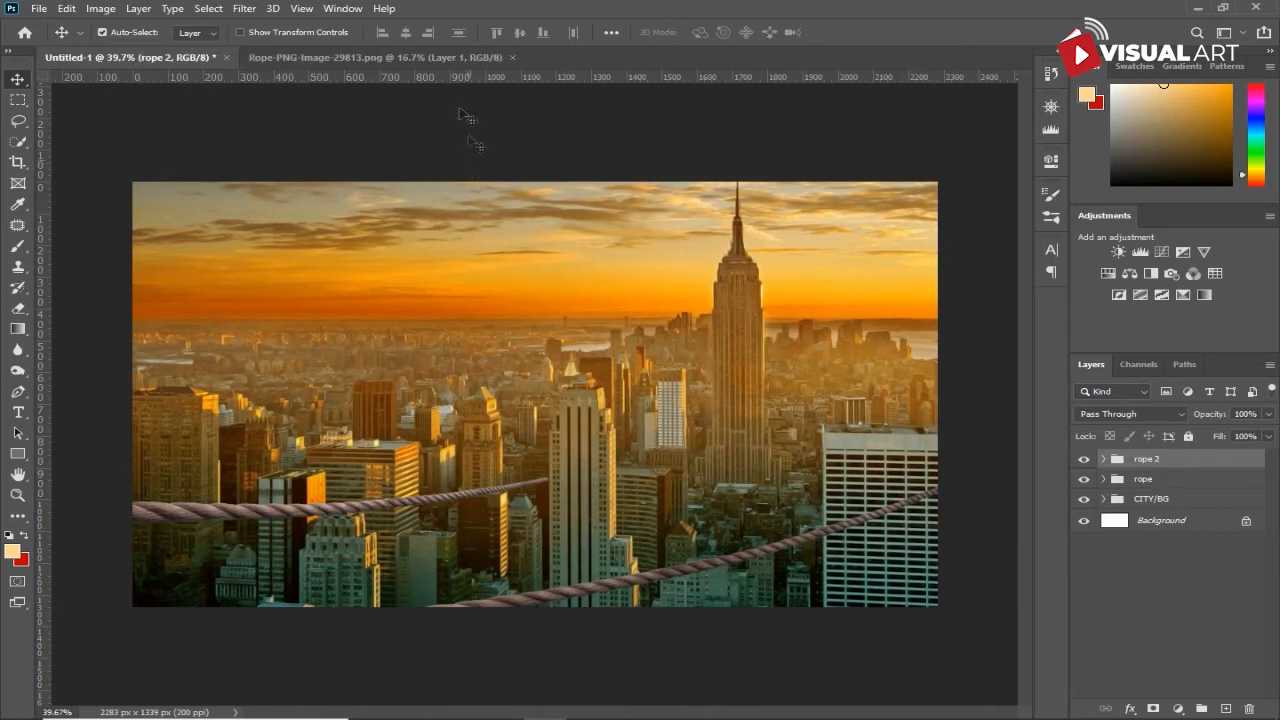
- Copy the rope from Rope-PNG-Image-29813.png into Untitled-1 above rope 2, then scale it to 46.89% and rotate it 36.84°
left_click(433, 58)
left_click_drag(457, 403, 575, 450)
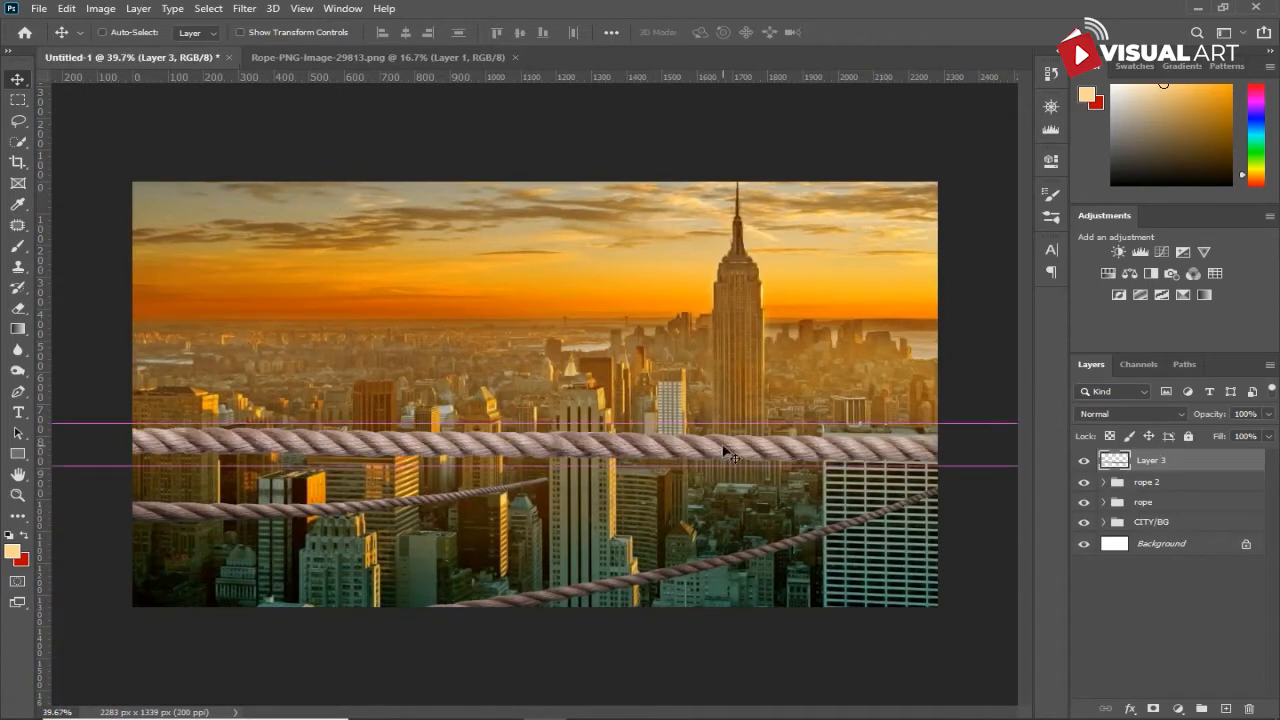
key("ctrl+t")
key("ctrl+minus")
key("ctrl+minus")
key("ctrl+minus")
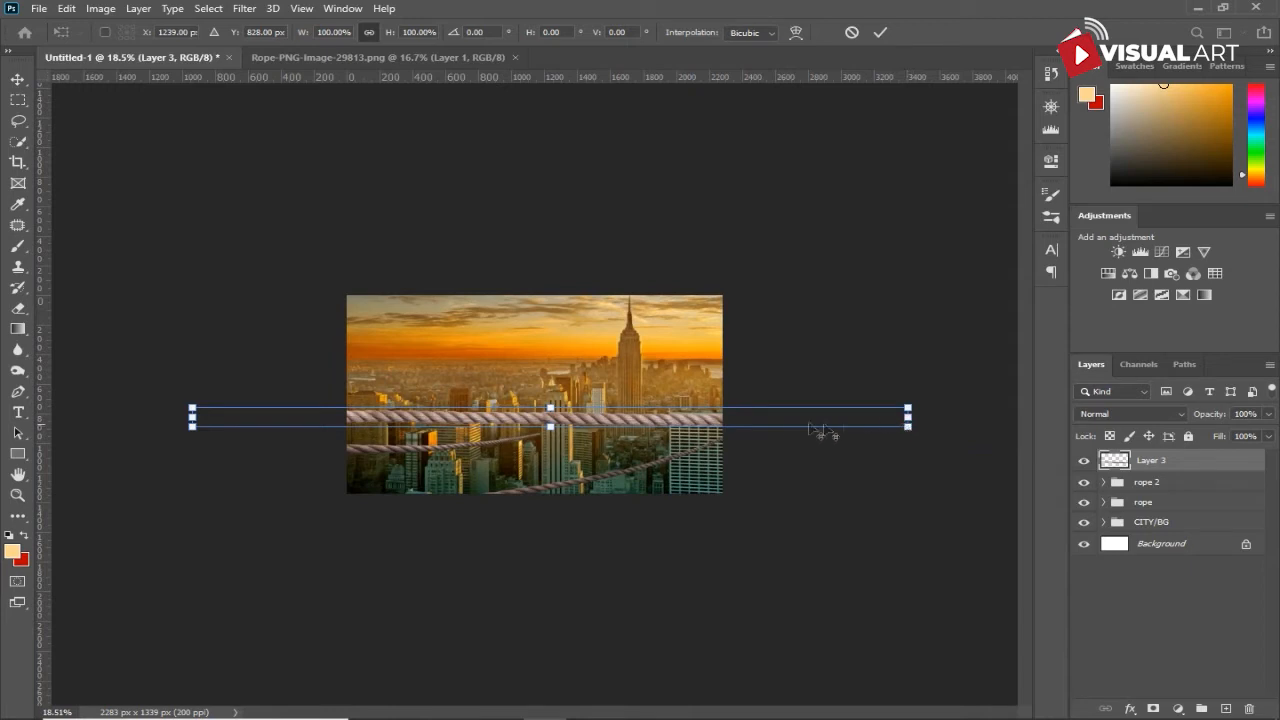
left_click_drag(909, 431, 696, 523)
scroll(694, 527, "up", 6)
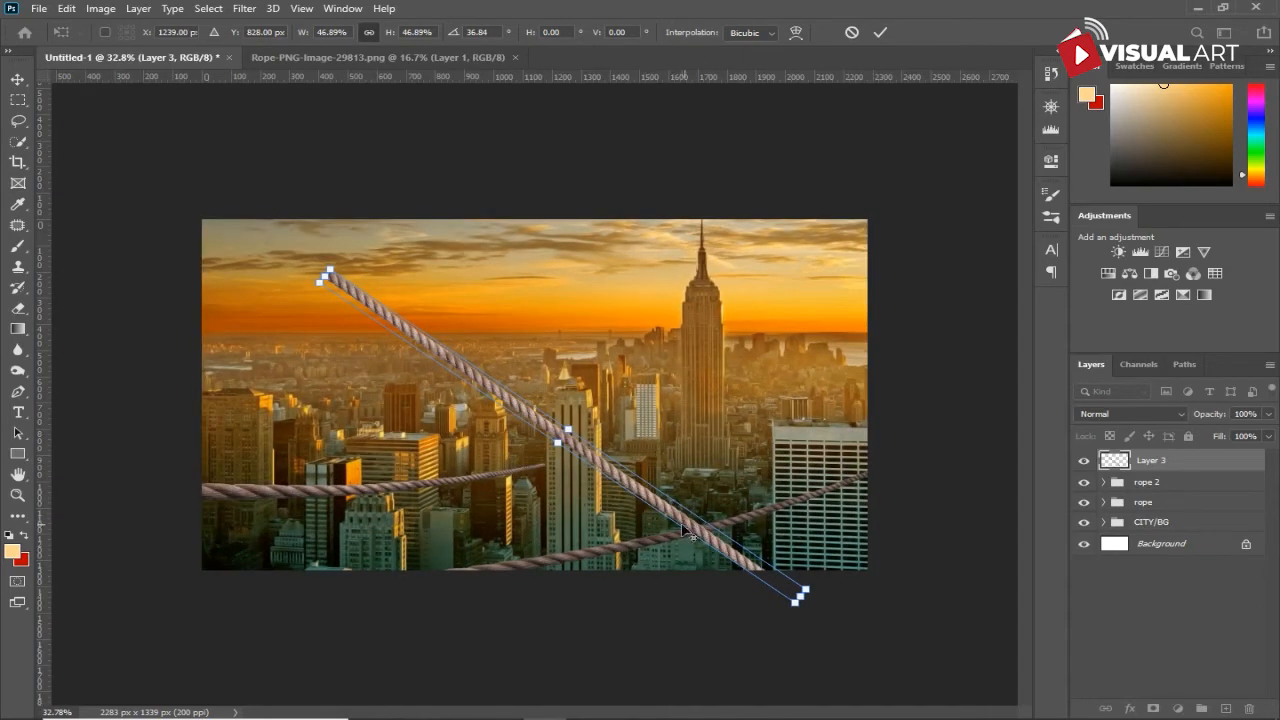
- Shorten the new diagonal rope to 36.72% width at 40.48°, taper it toward its upper end over the skyline, and apply the transform
left_click_drag(694, 530, 651, 545)
left_click_drag(283, 288, 406, 335)
left_click_drag(755, 618, 738, 620)
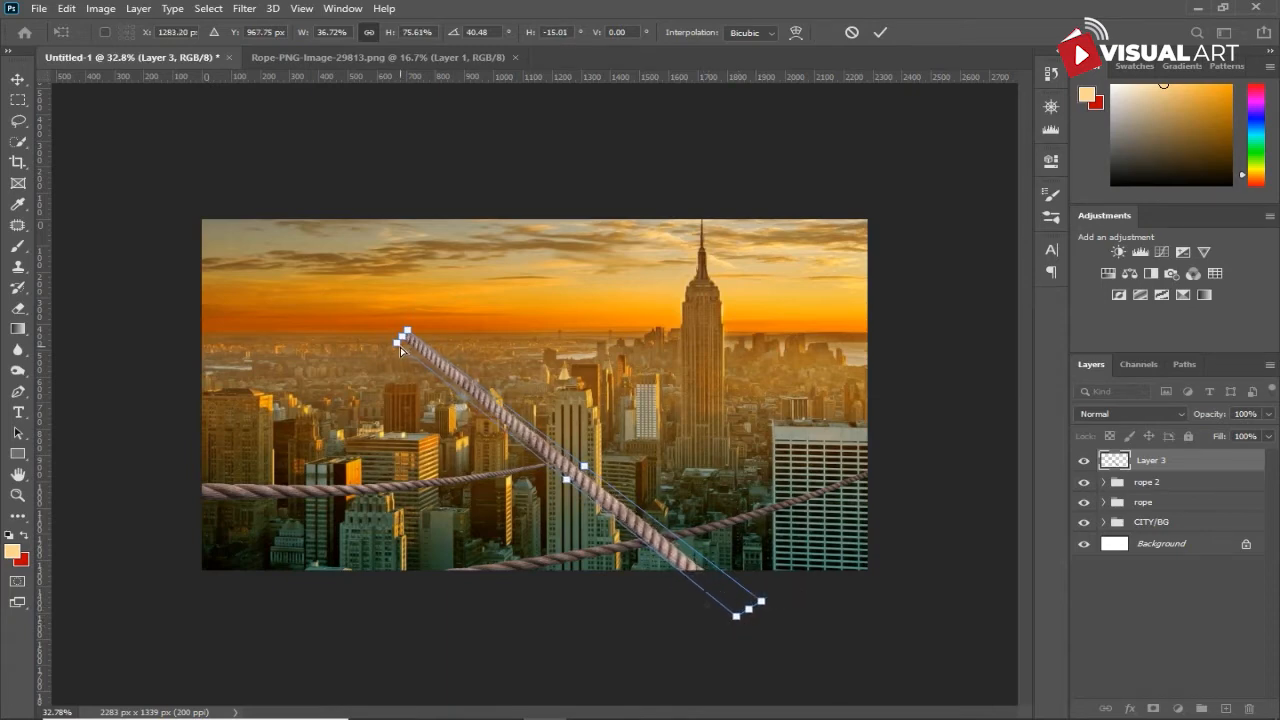
left_click_drag(398, 345, 409, 348)
left_click_drag(737, 620, 735, 620)
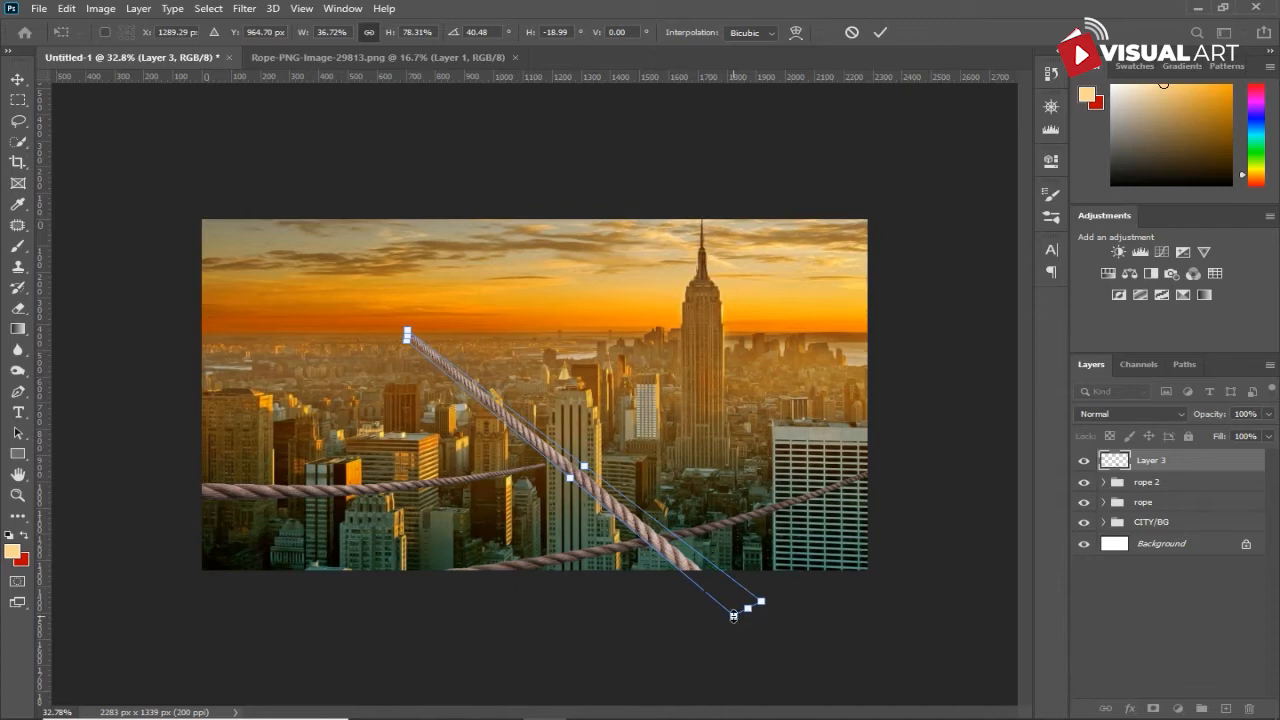
key("Return")
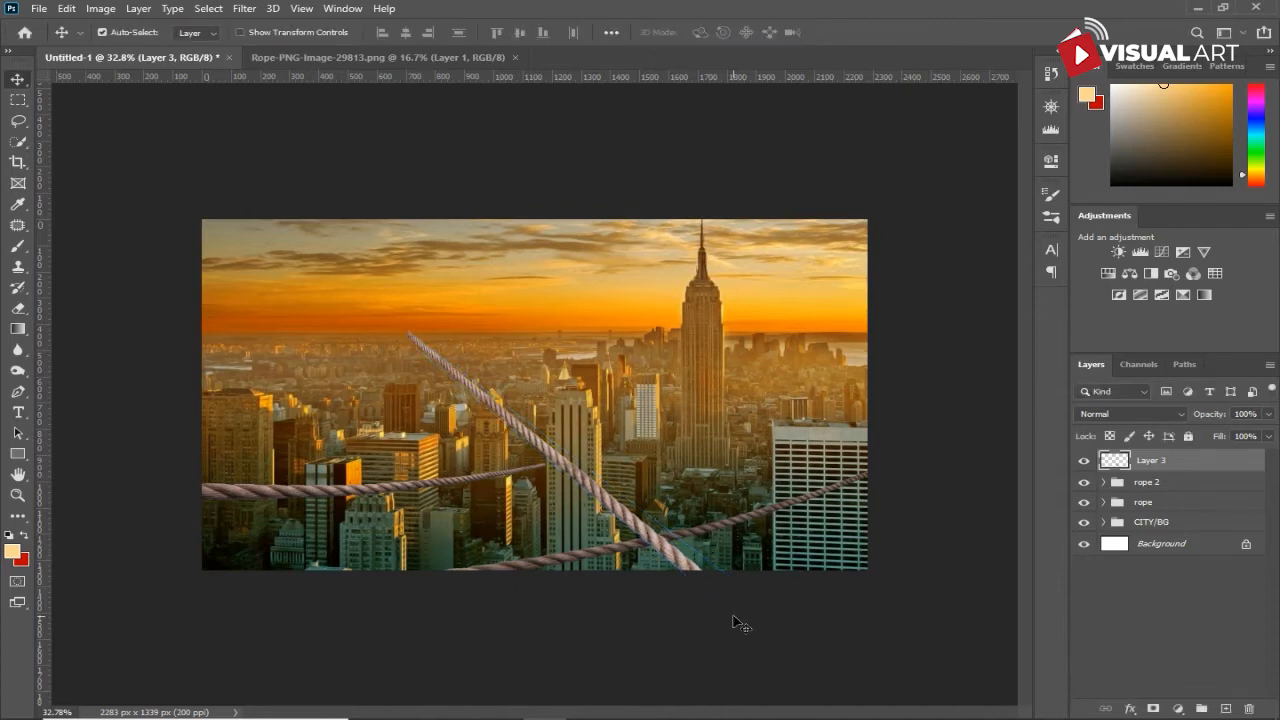
- Puppet Warp the diagonal rope on Layer 3, pinning both ends and pulling its middle down and outward into a sag
left_click(62, 9)
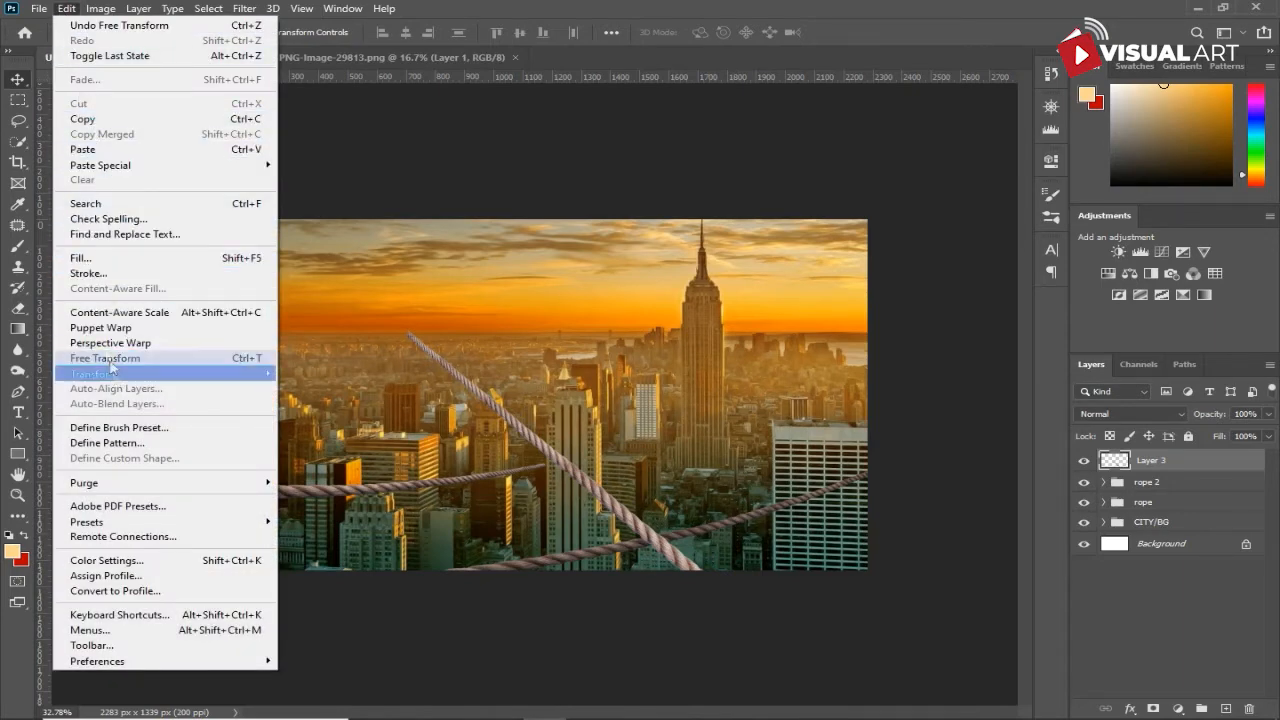
left_click(111, 328)
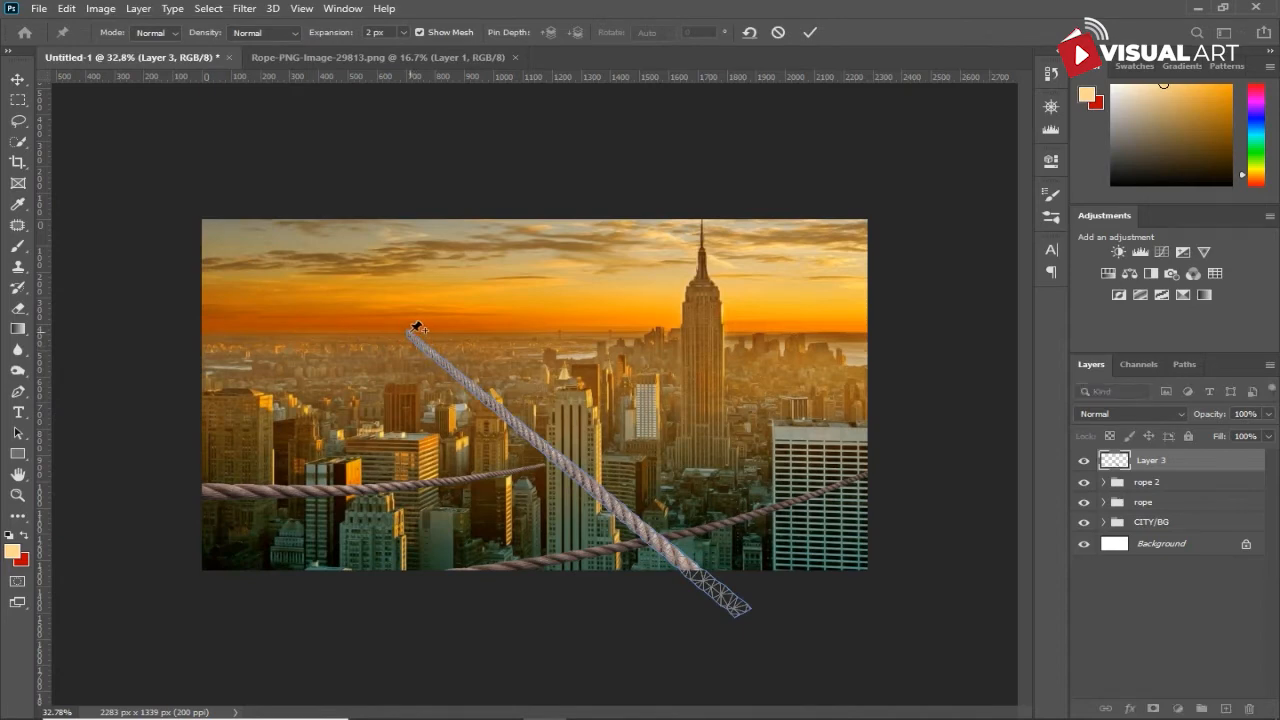
left_click(409, 331)
left_click(739, 609)
left_click_drag(577, 474, 560, 497)
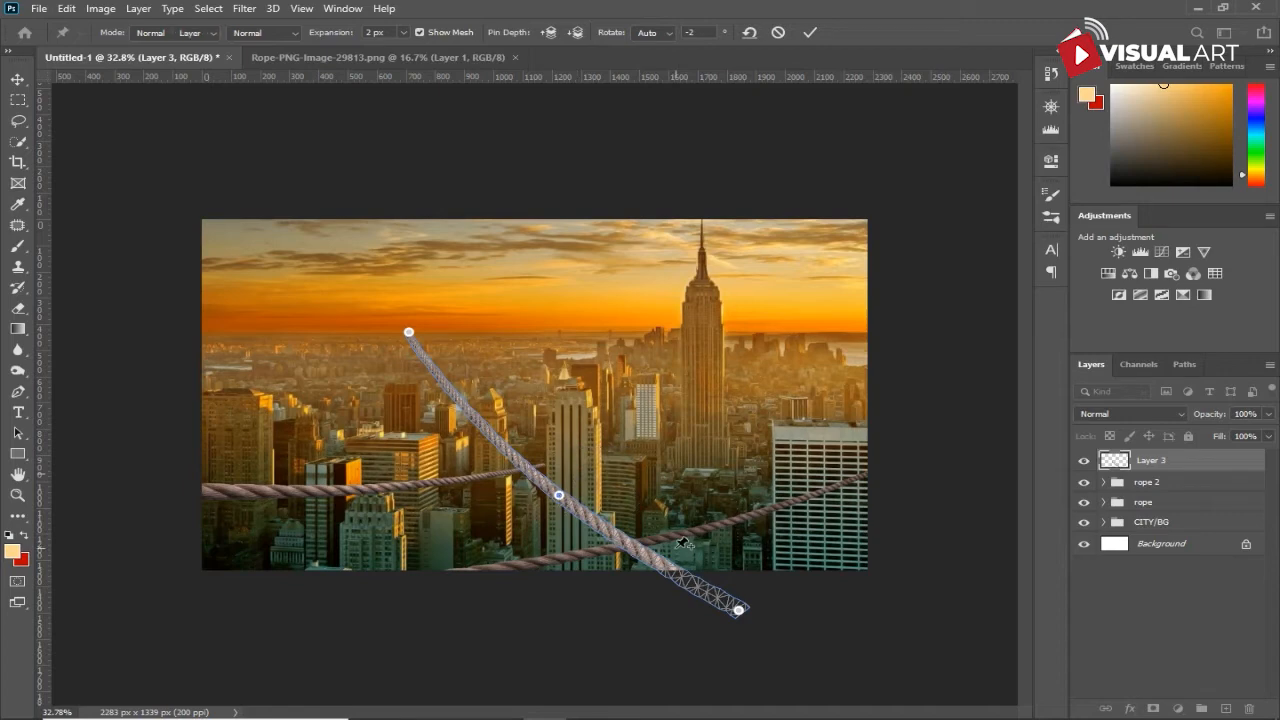
key("Return")
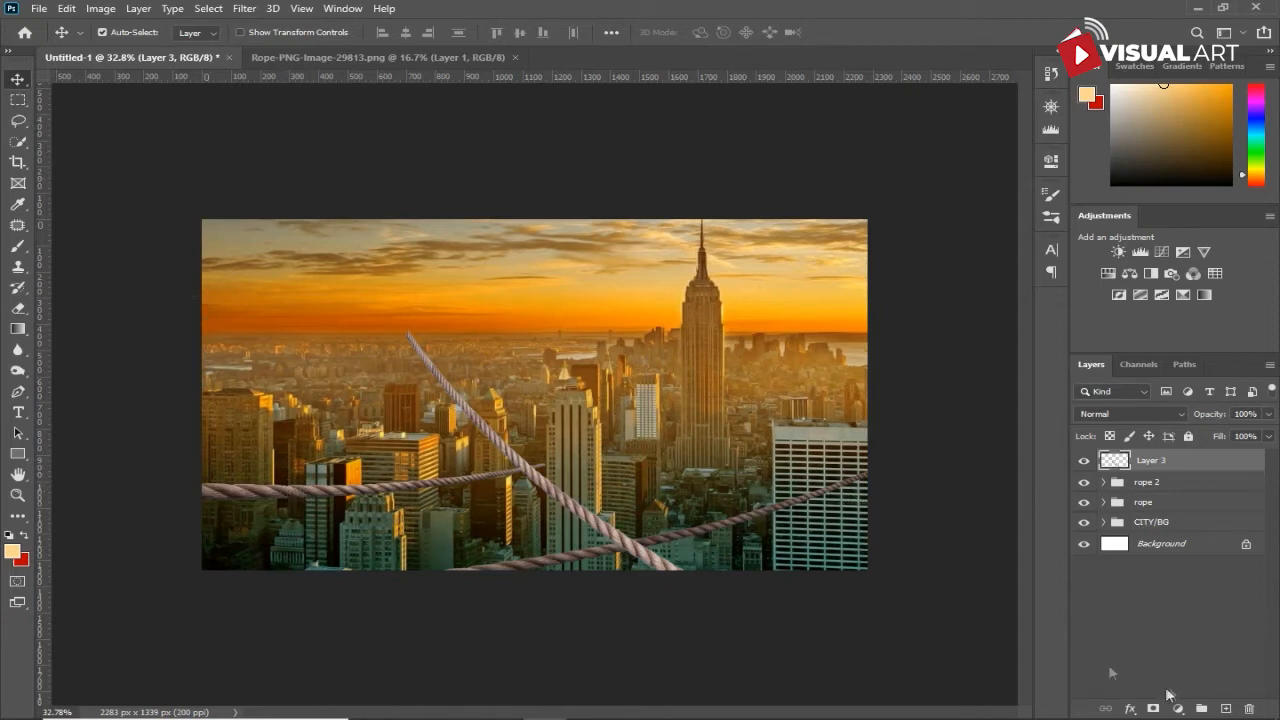
- Burn the diagonal rope's underside at 175 px, Midtones and 100% exposure, redoing the first stroke, and move Layer 3 below the rope 2 group
left_click(18, 370)
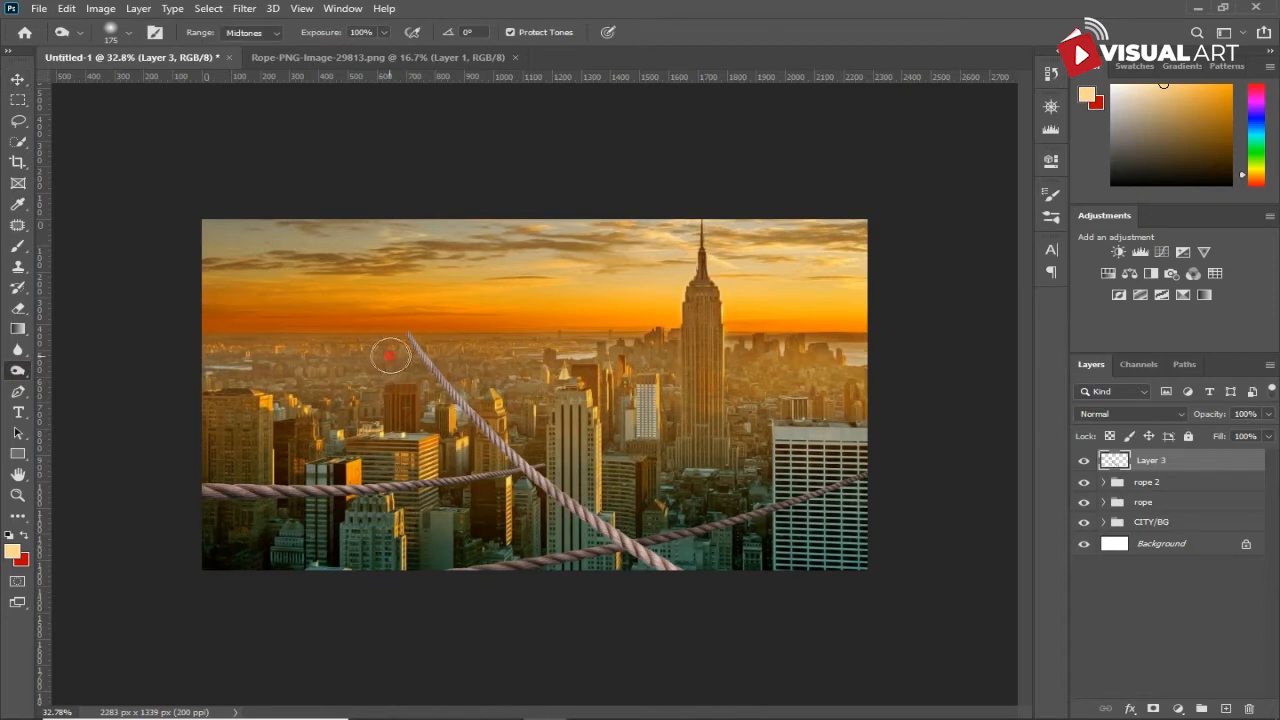
left_click_drag(443, 420, 655, 575)
key("ctrl+z")
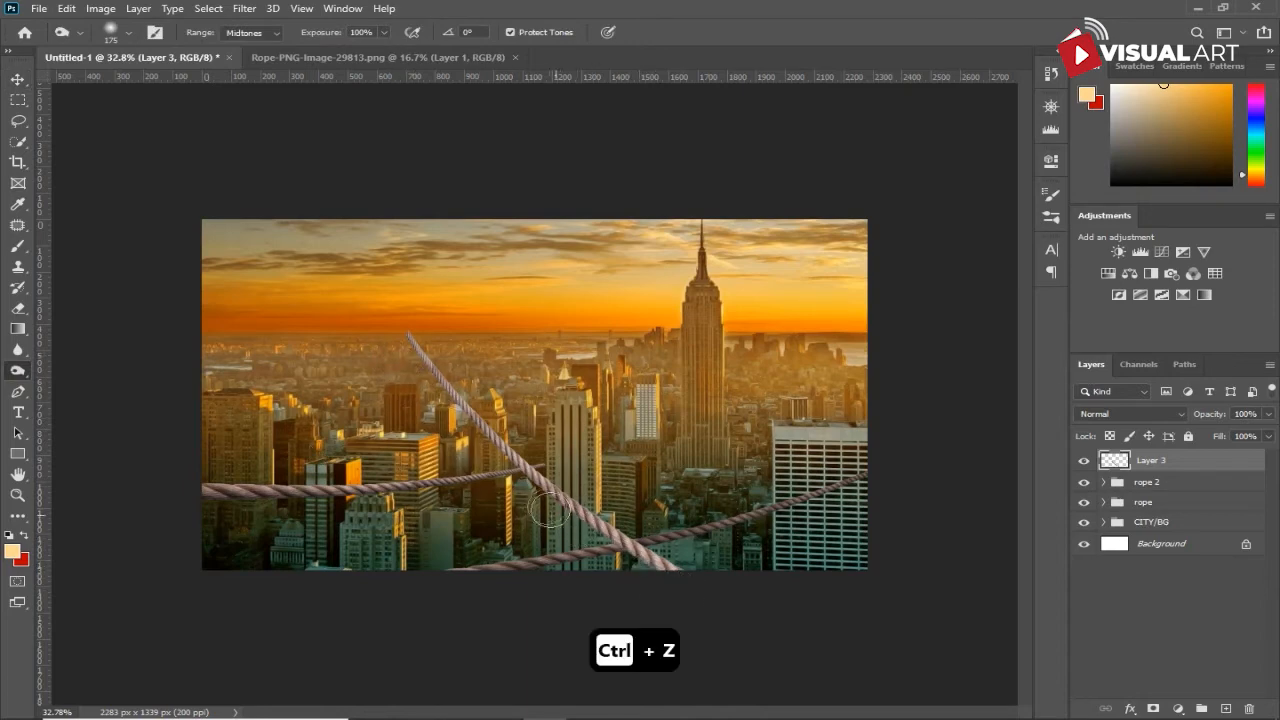
key("ctrl+z")
key("ctrl+z")
left_click_drag(546, 509, 673, 594)
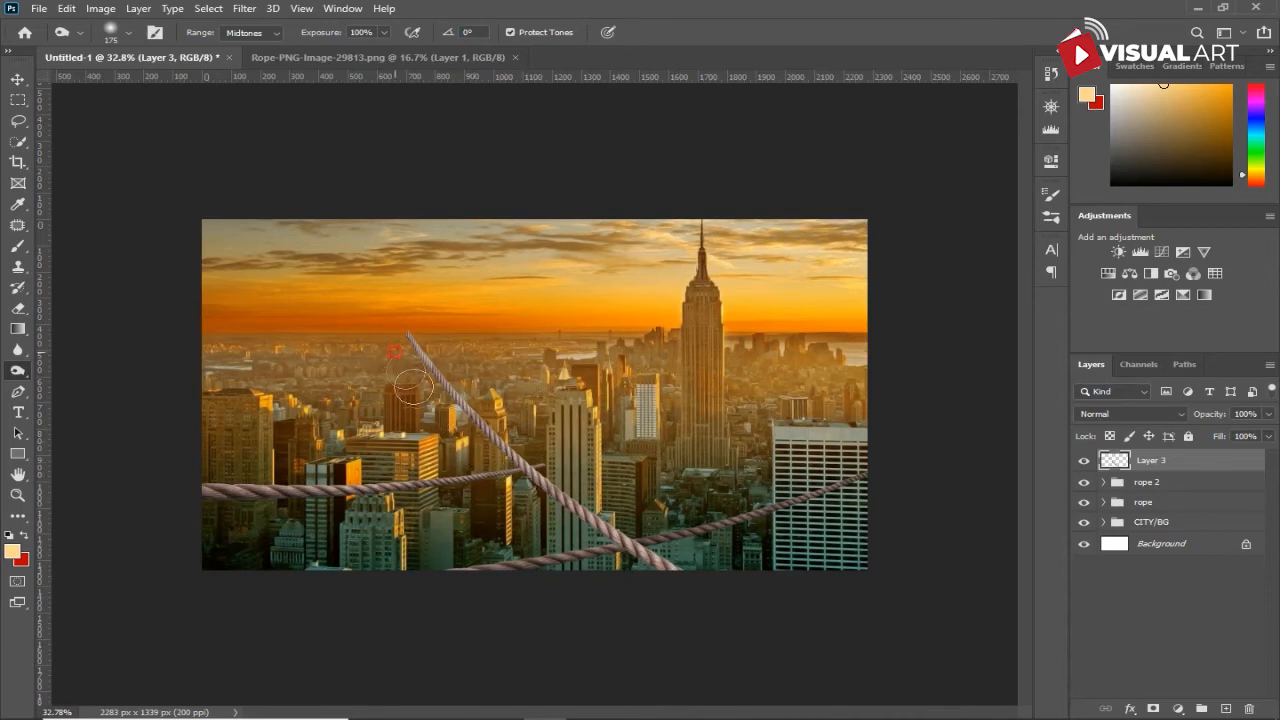
left_click_drag(455, 436, 452, 422)
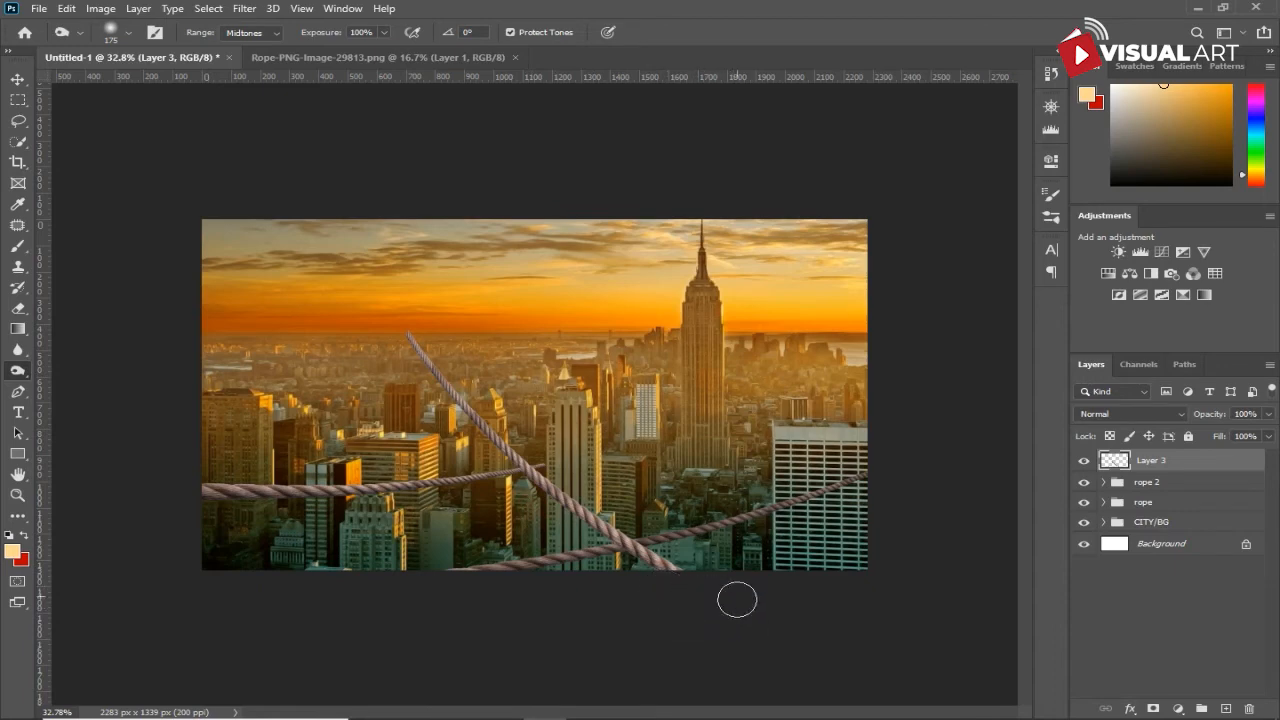
left_click_drag(1198, 465, 1193, 499)
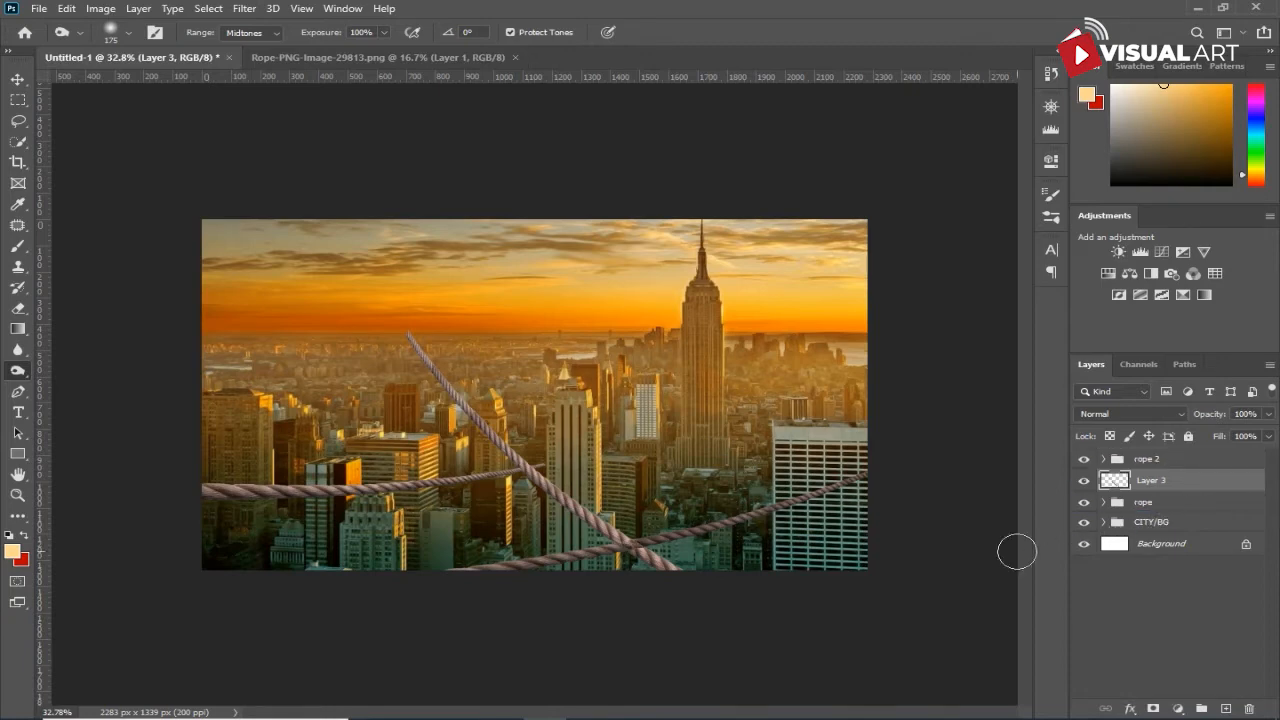
- Duplicate Layer 3 and transform the copy to about 74% scale and -30° rotation, crossing the lower rope and the white building with its end raised
left_click(18, 79)
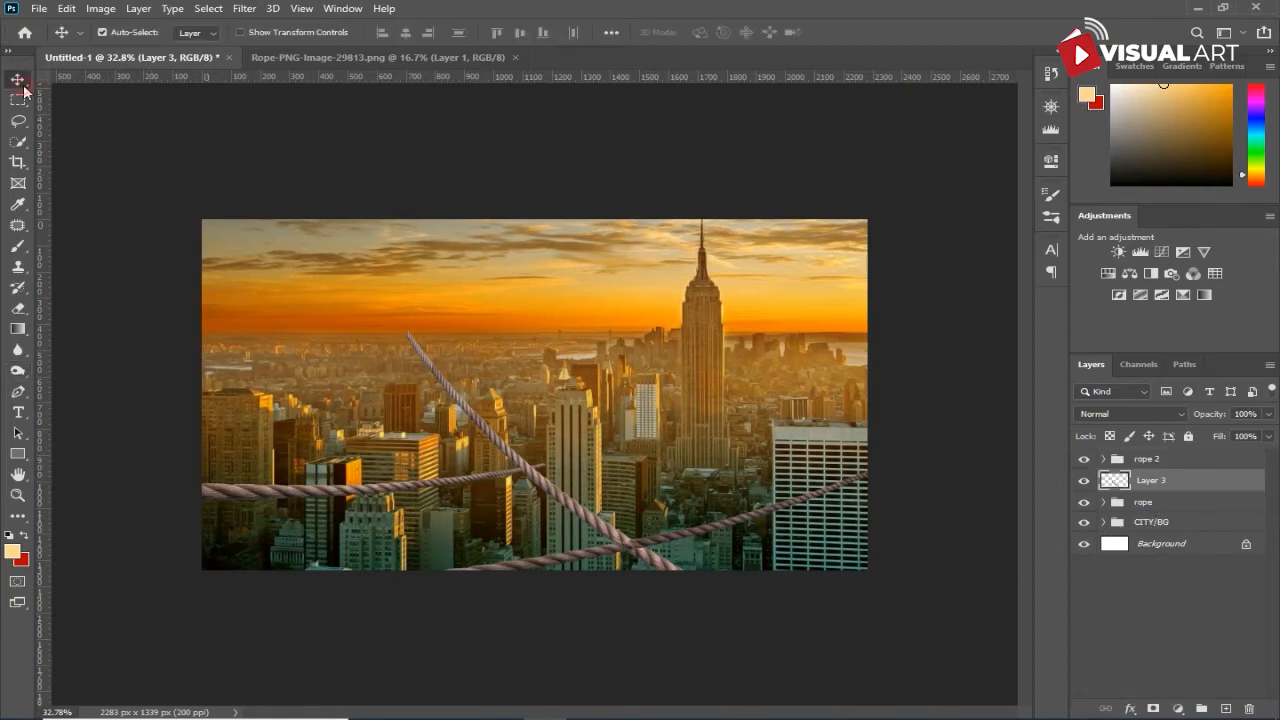
key("ctrl+j")
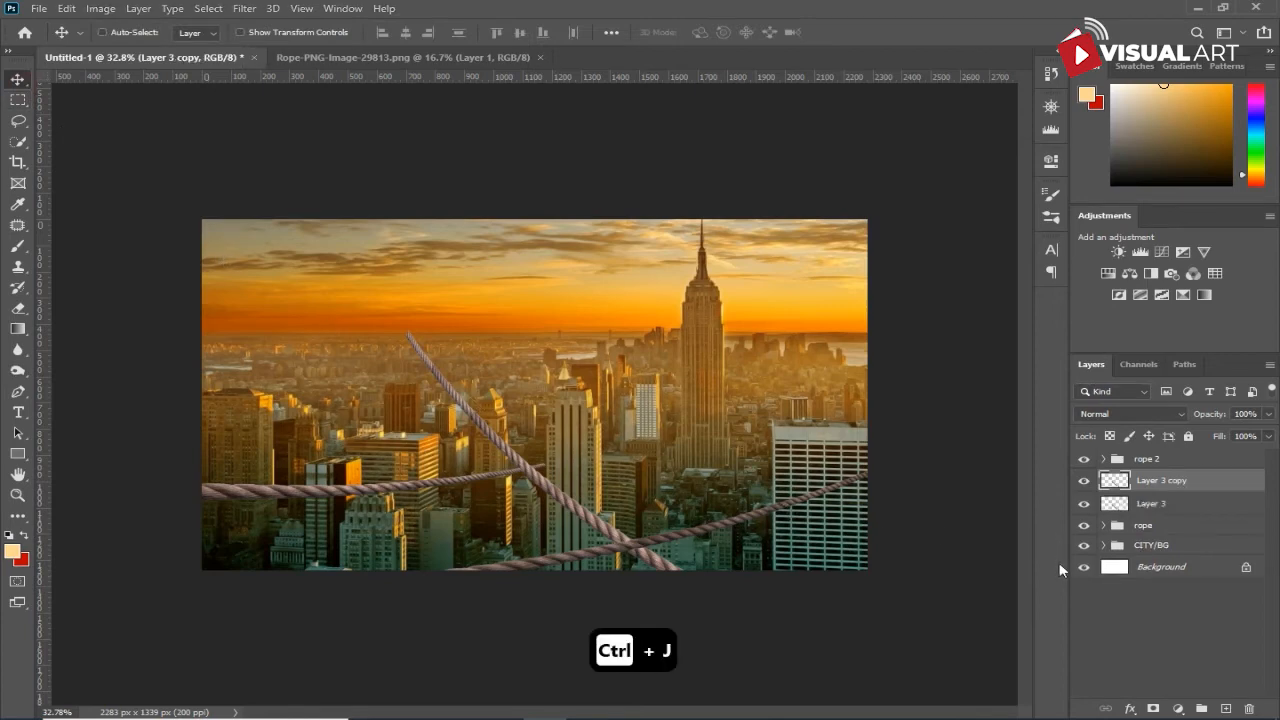
key("ctrl+t")
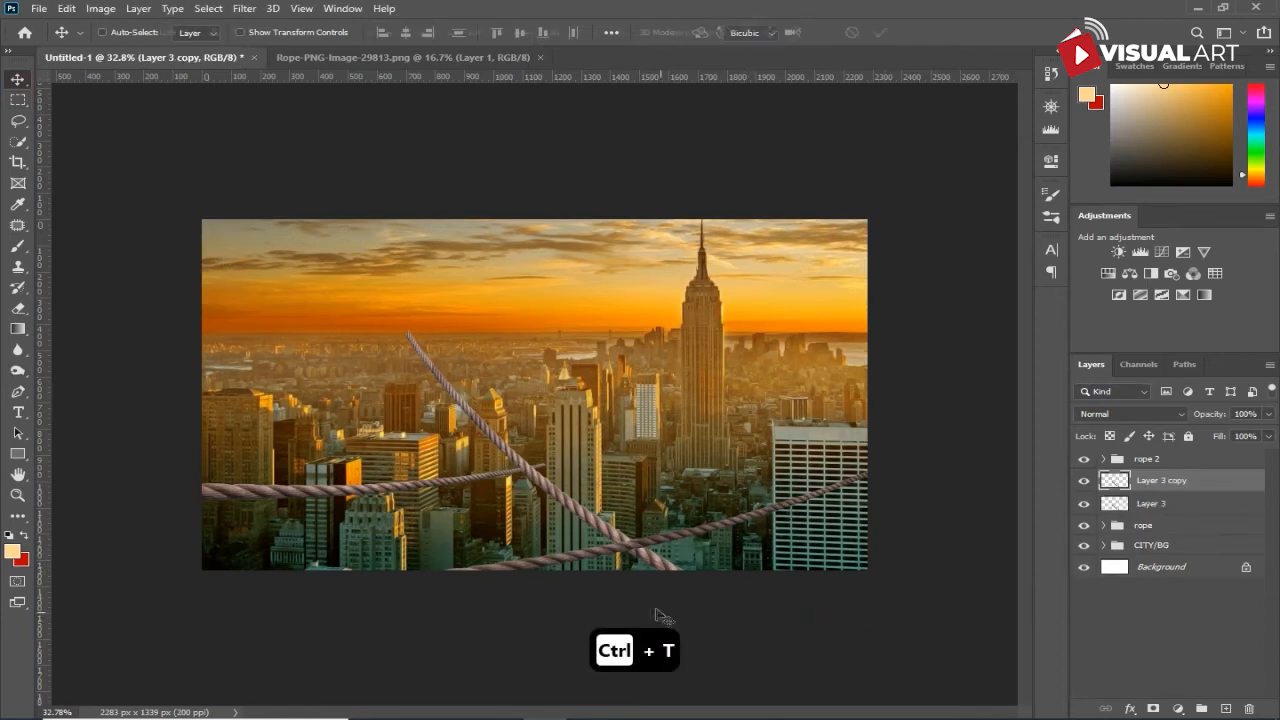
left_click_drag(605, 535, 840, 511)
left_click_drag(636, 296, 710, 436)
left_click_drag(782, 461, 734, 509)
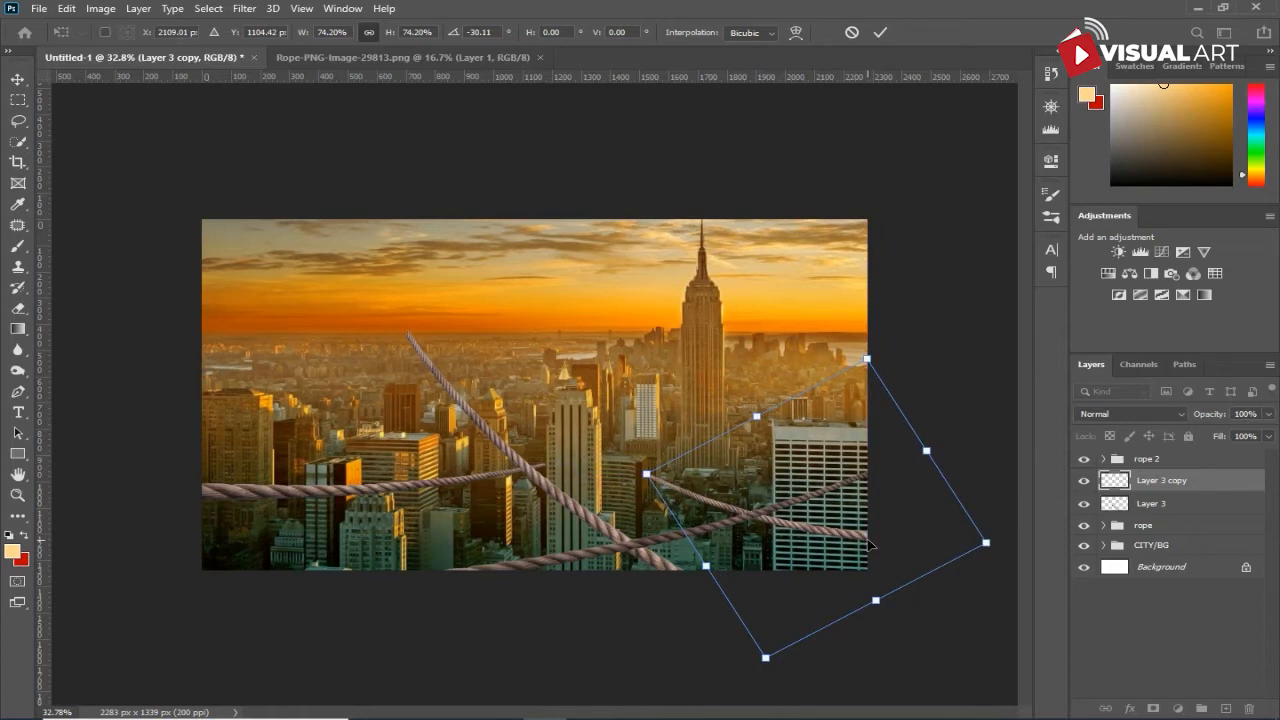
left_click_drag(984, 543, 916, 536)
key("Return")
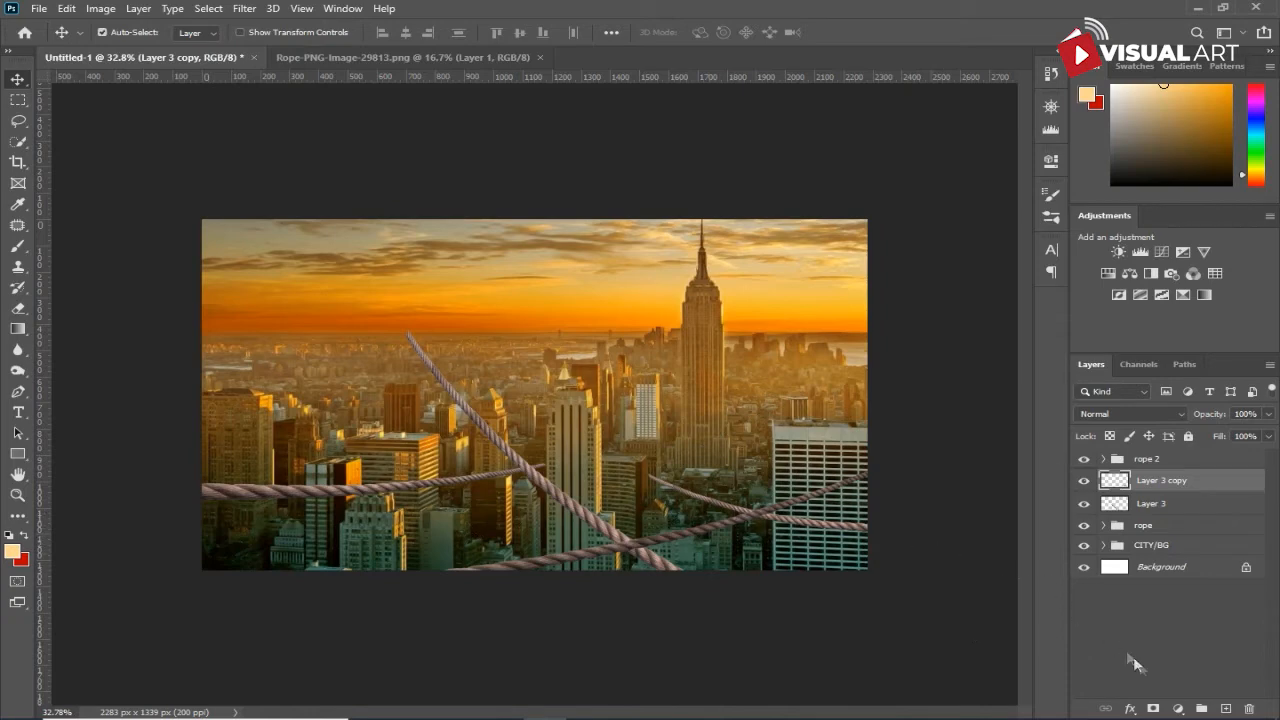
- Add a Brightness/Contrast adjustment clipped to Layer 3 copy, with Brightness -54
left_click(1175, 708)
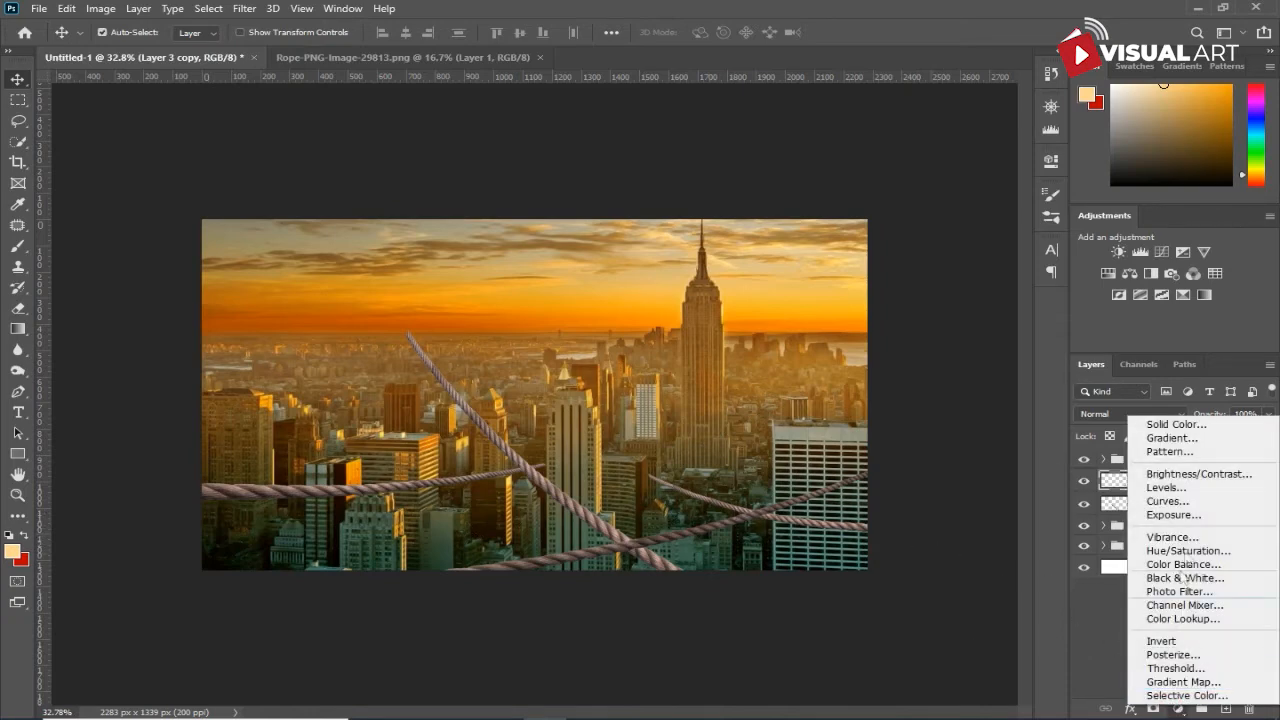
left_click(1165, 484)
left_click(900, 429)
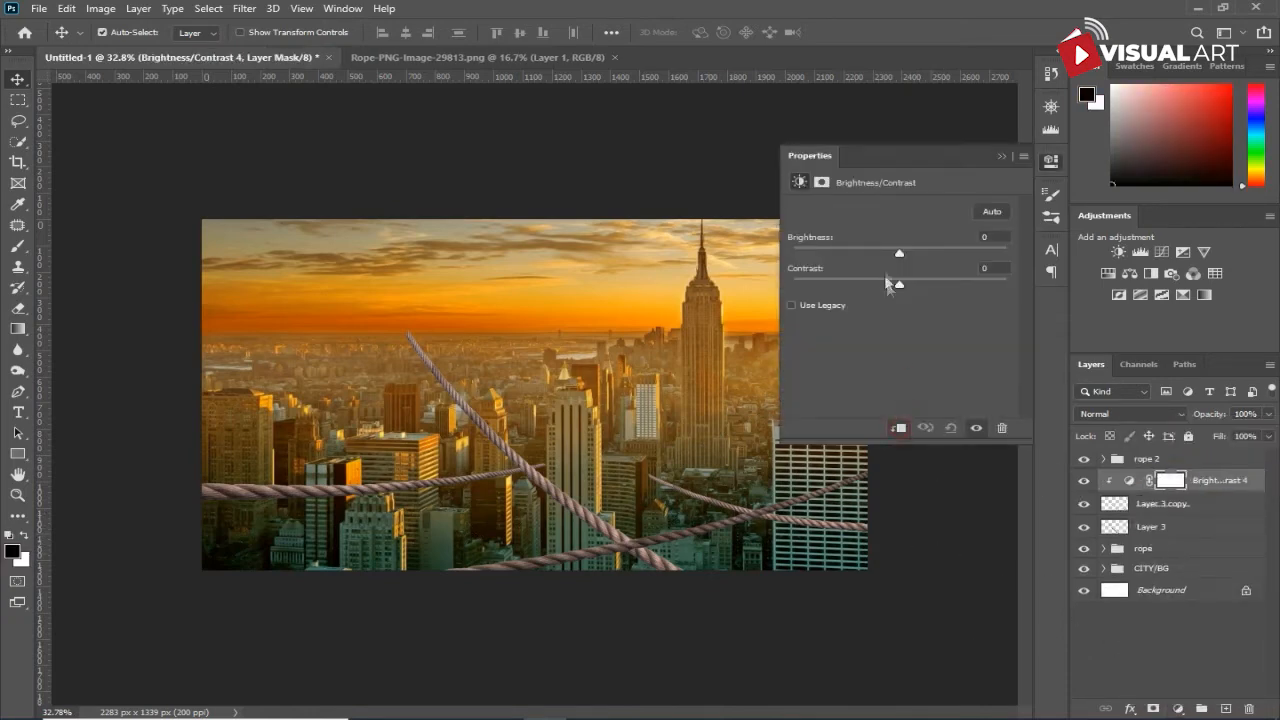
left_click_drag(899, 254, 864, 258)
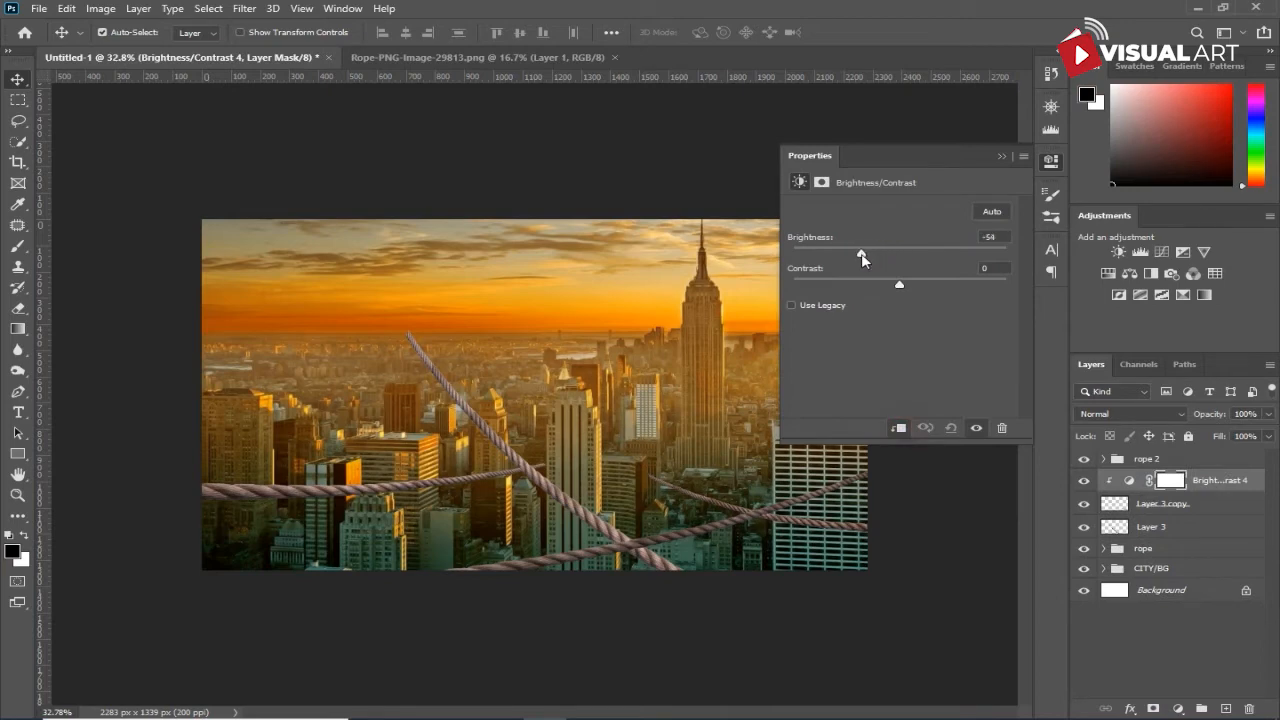
left_click(1005, 156)
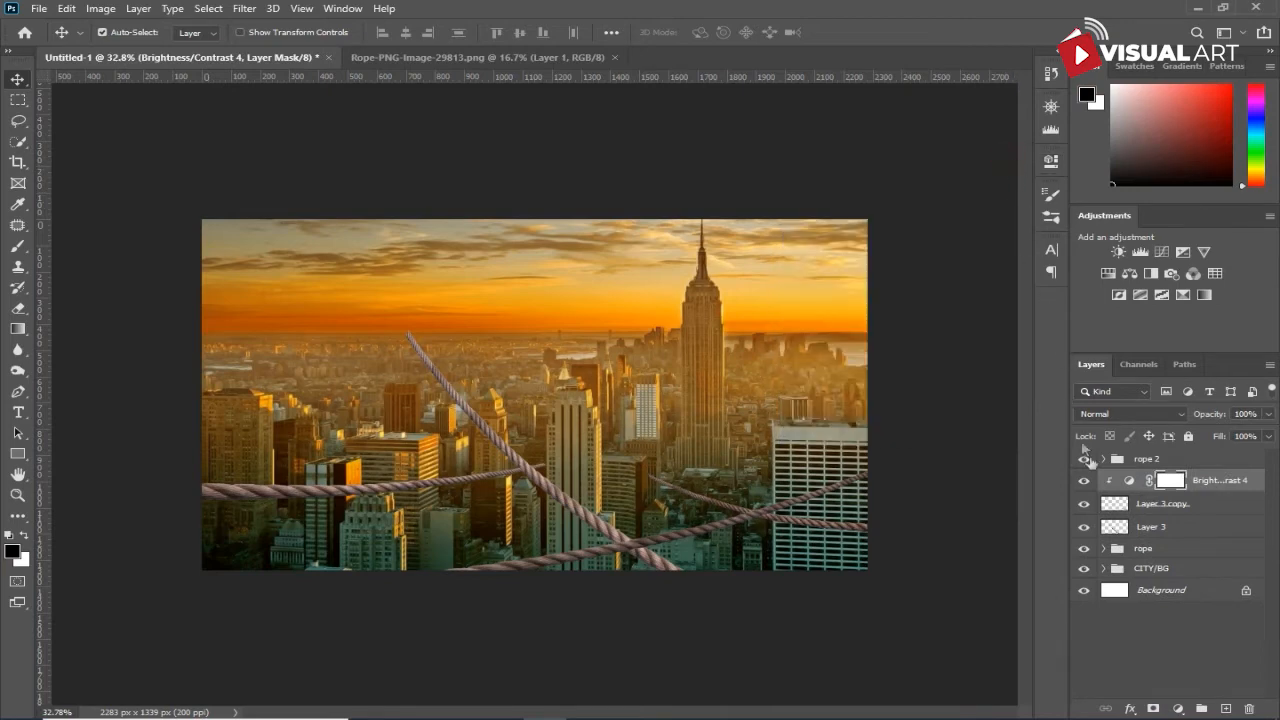
- Group Layer 3 copy with its clipped Brightness/Contrast adjustment and duplicate the group
left_click(1173, 508)
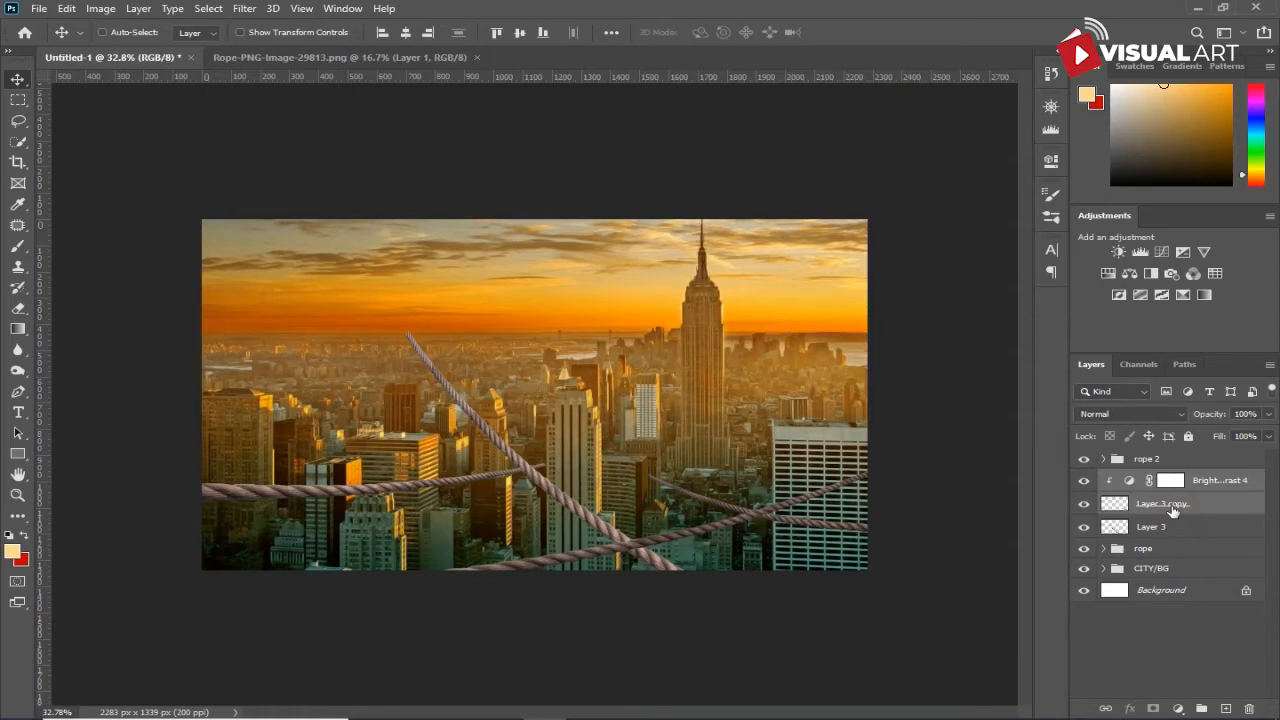
key("ctrl+g")
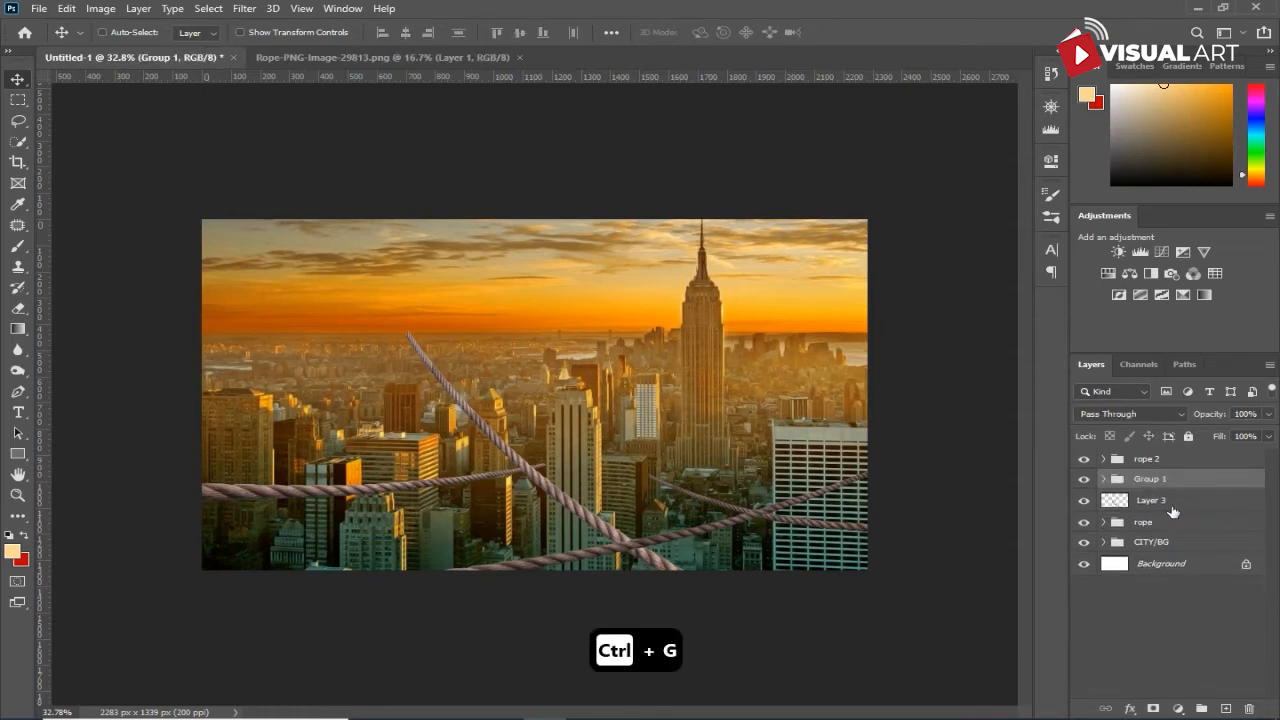
key("ctrl+j")
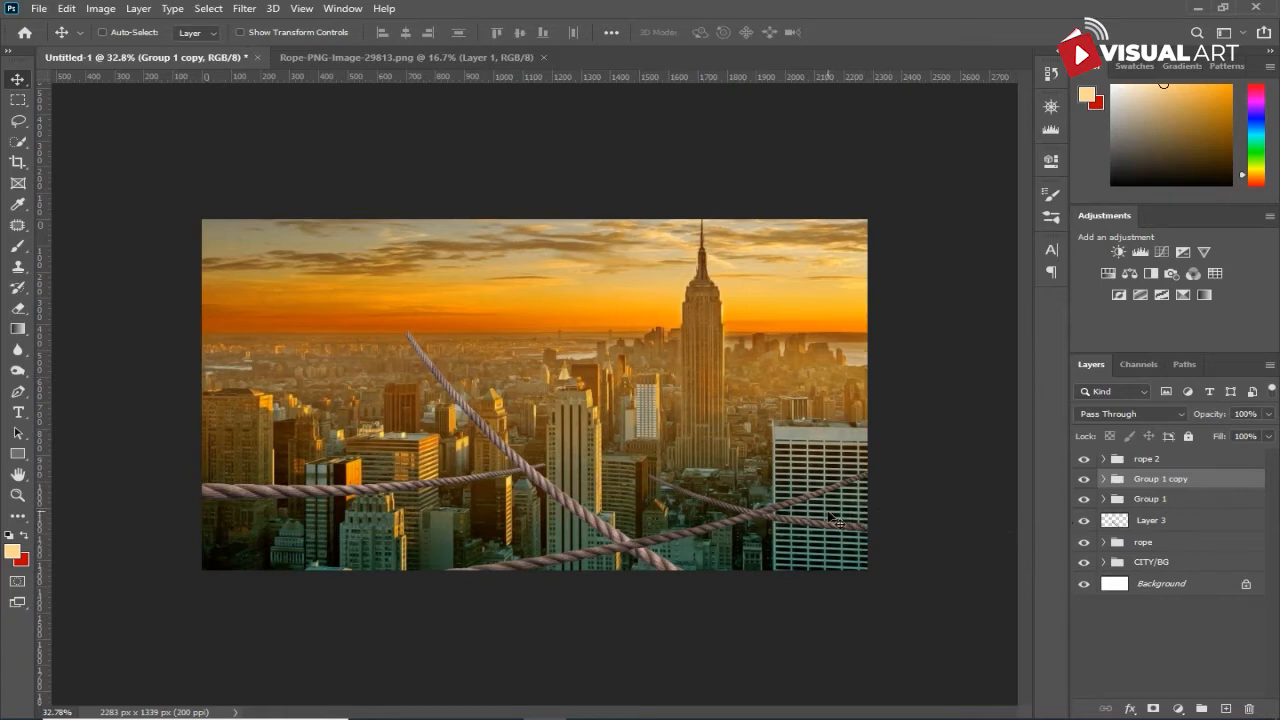
- Move Group 1 copy up above the white building and transform it to about 122% width and -14° rotation, extending its rope across the tall tower
key("ctrl+t")
left_click_drag(822, 522, 831, 477)
left_click_drag(940, 418, 934, 394)
left_click_drag(838, 476, 831, 412)
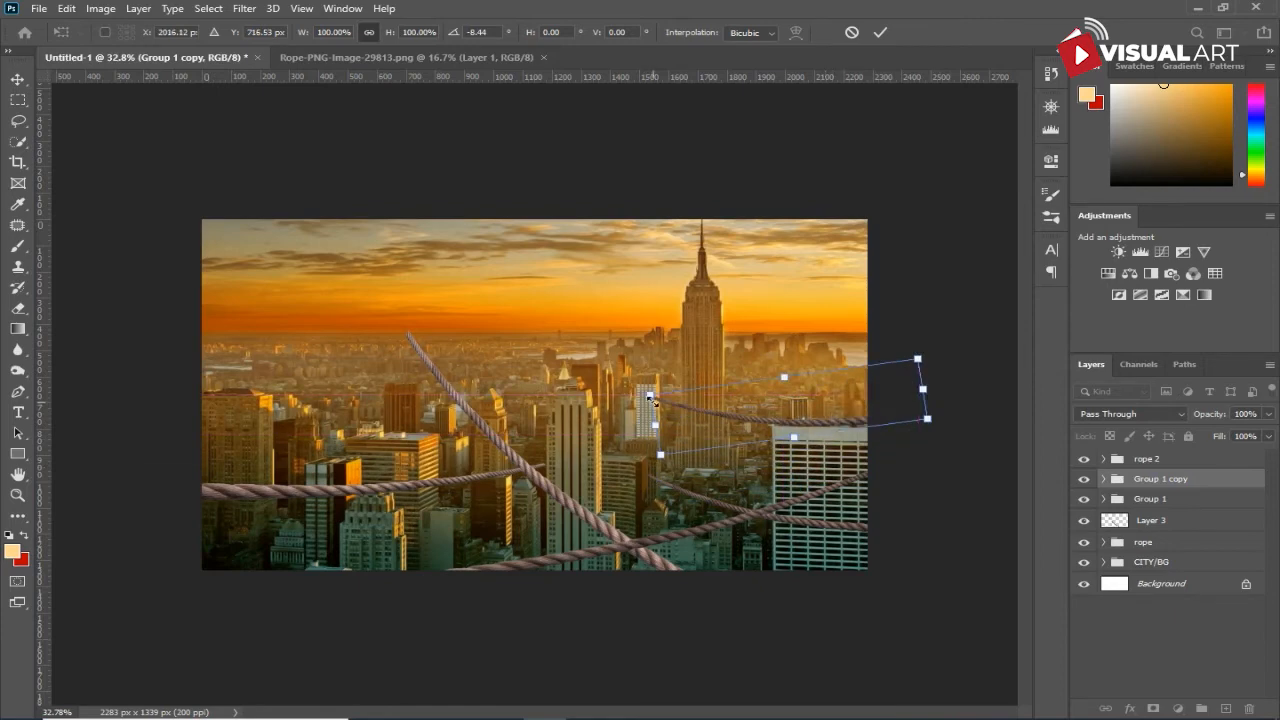
left_click_drag(655, 430, 602, 448)
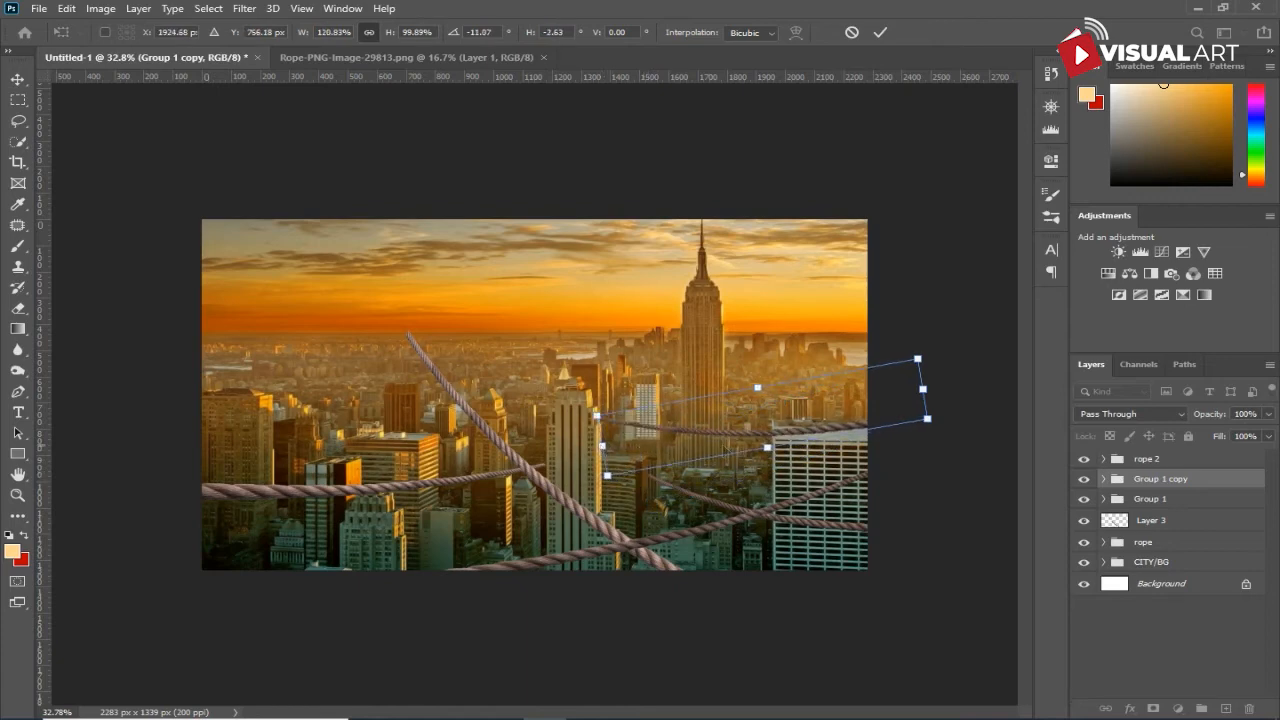
left_click_drag(790, 437, 790, 417)
left_click_drag(603, 432, 603, 443)
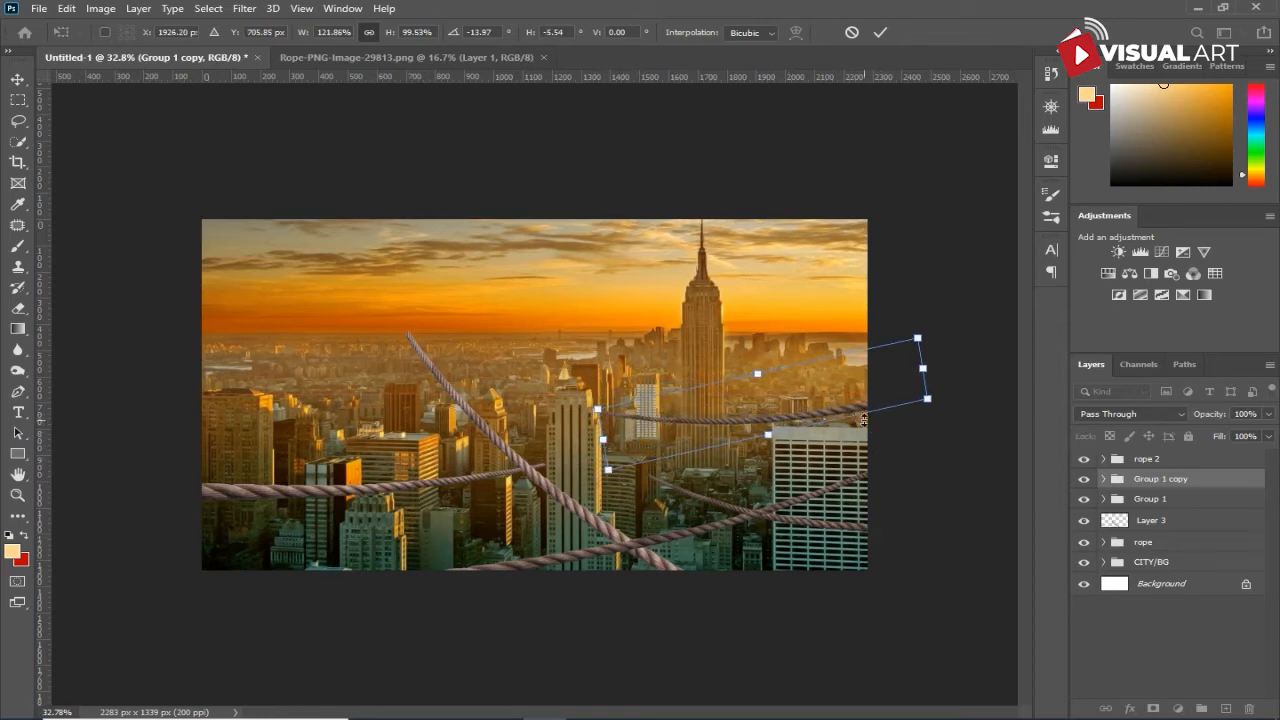
key("Return")
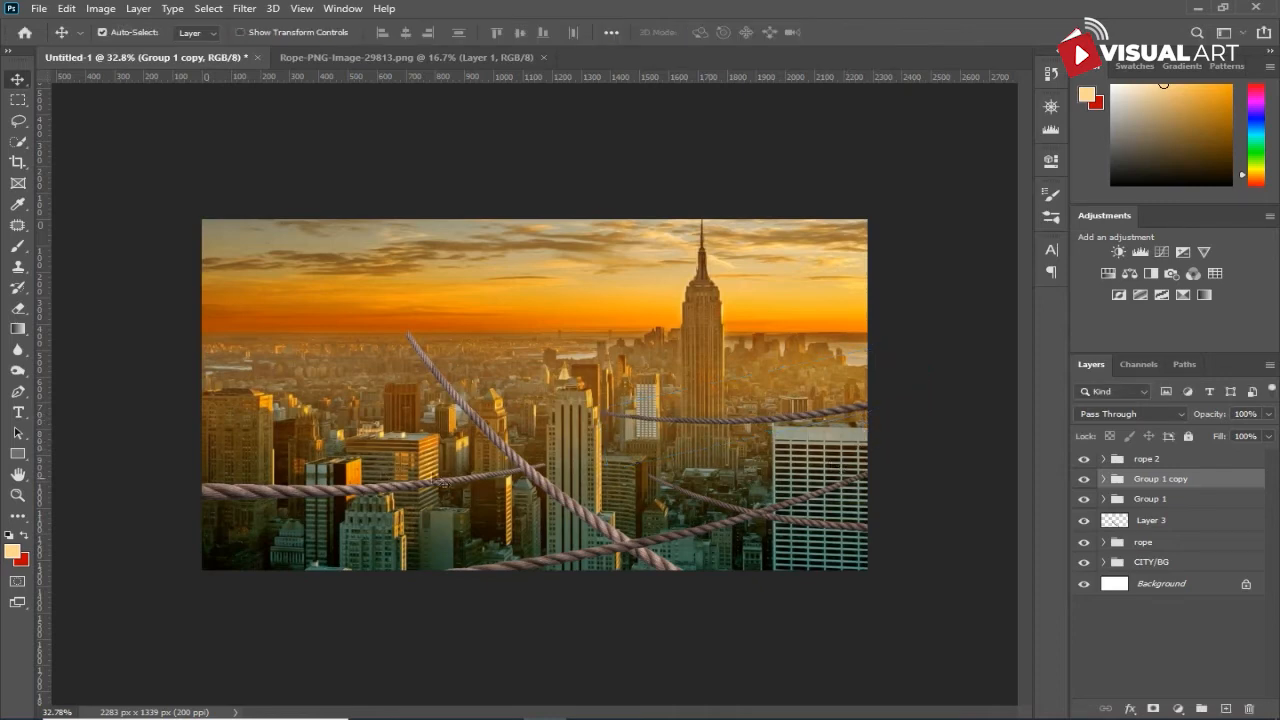
- Paint black over the duplicated rope on Group 1 copy's Brightness/Contrast mask with a 100 px brush, and undo the last stroke
left_click(1084, 481)
left_click(1086, 480)
left_click(1104, 481)
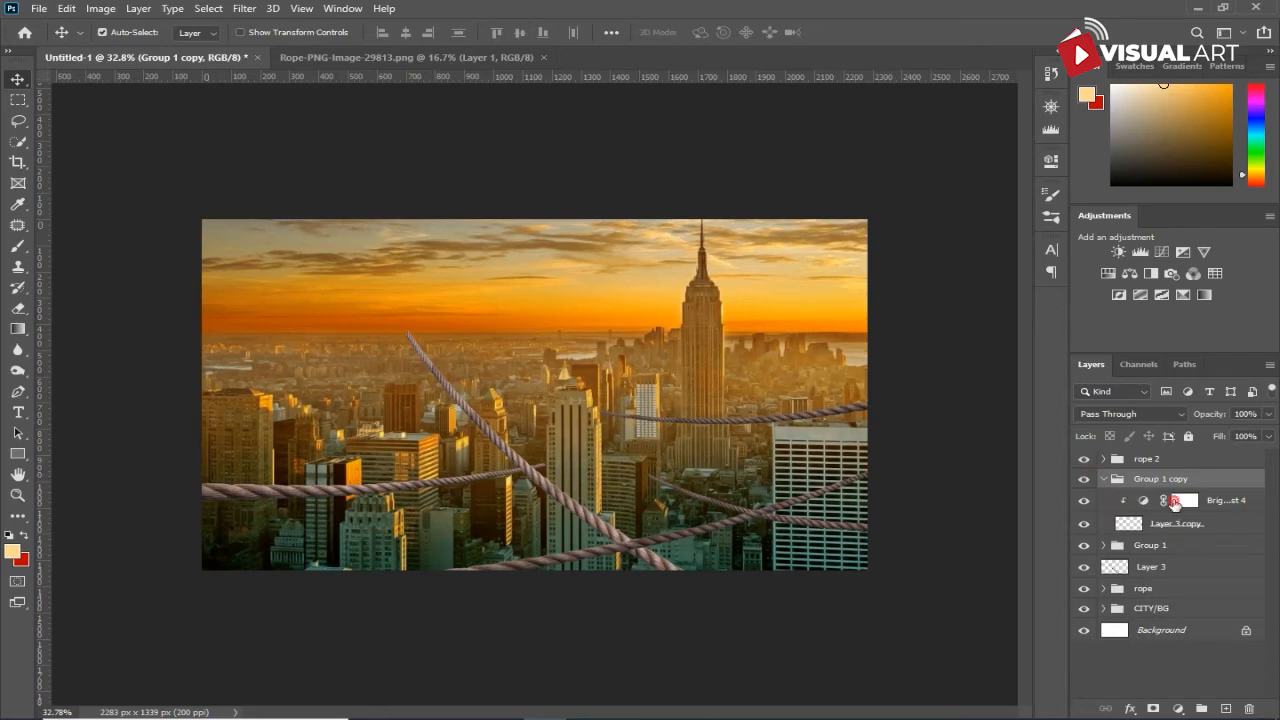
left_click(1184, 500)
left_click(17, 246)
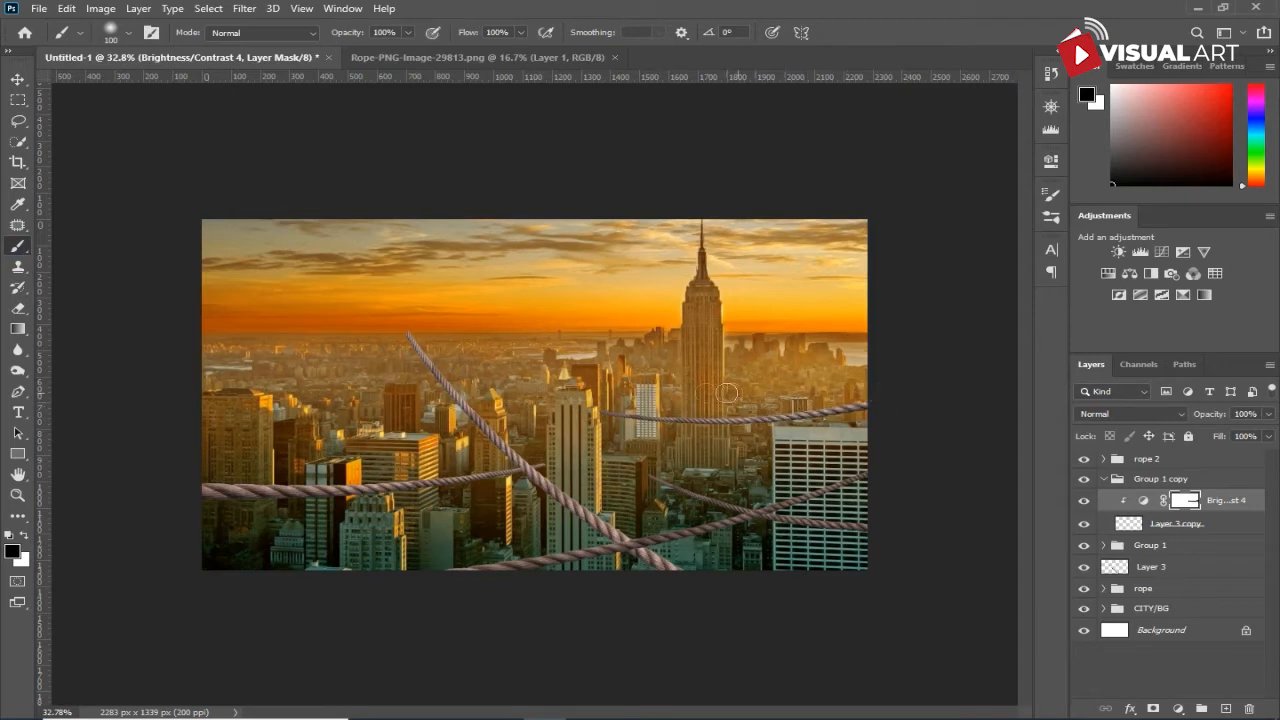
left_click_drag(642, 403, 681, 407)
key("ctrl+z")
left_click(1103, 479)
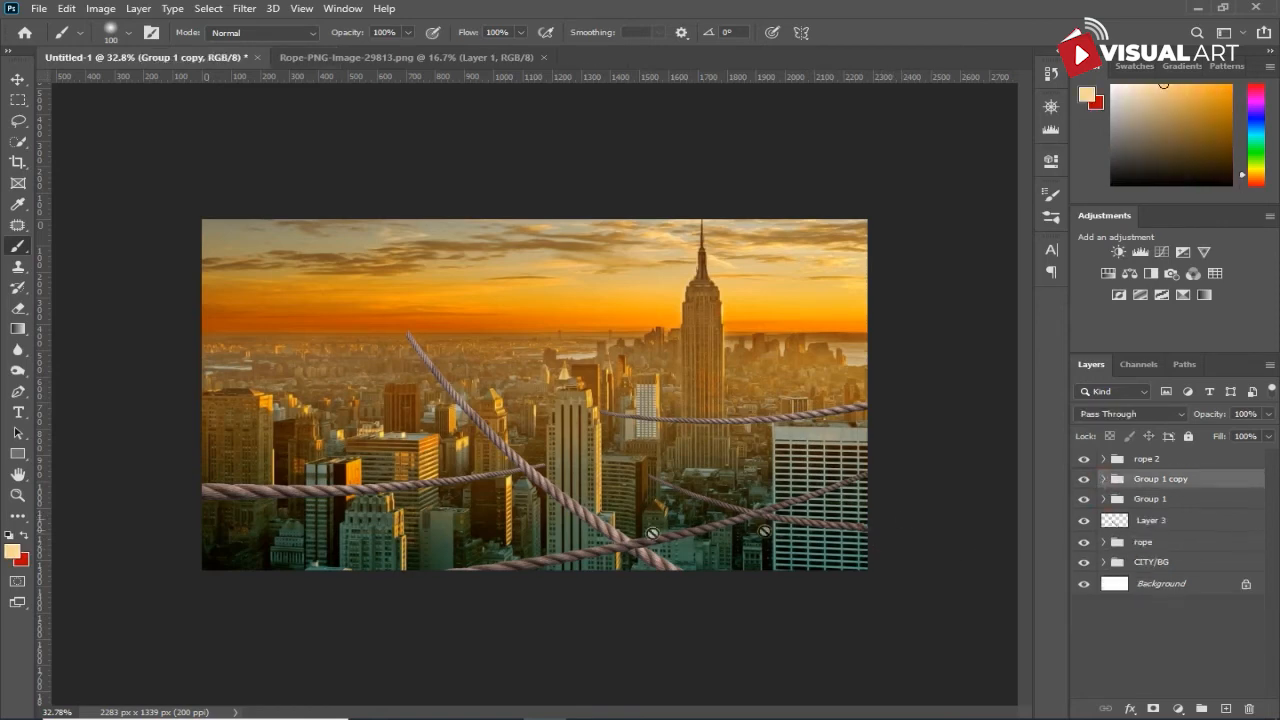
- Duplicate the rope group that holds the horizontal rope crossing the lower buildings
left_click(18, 79)
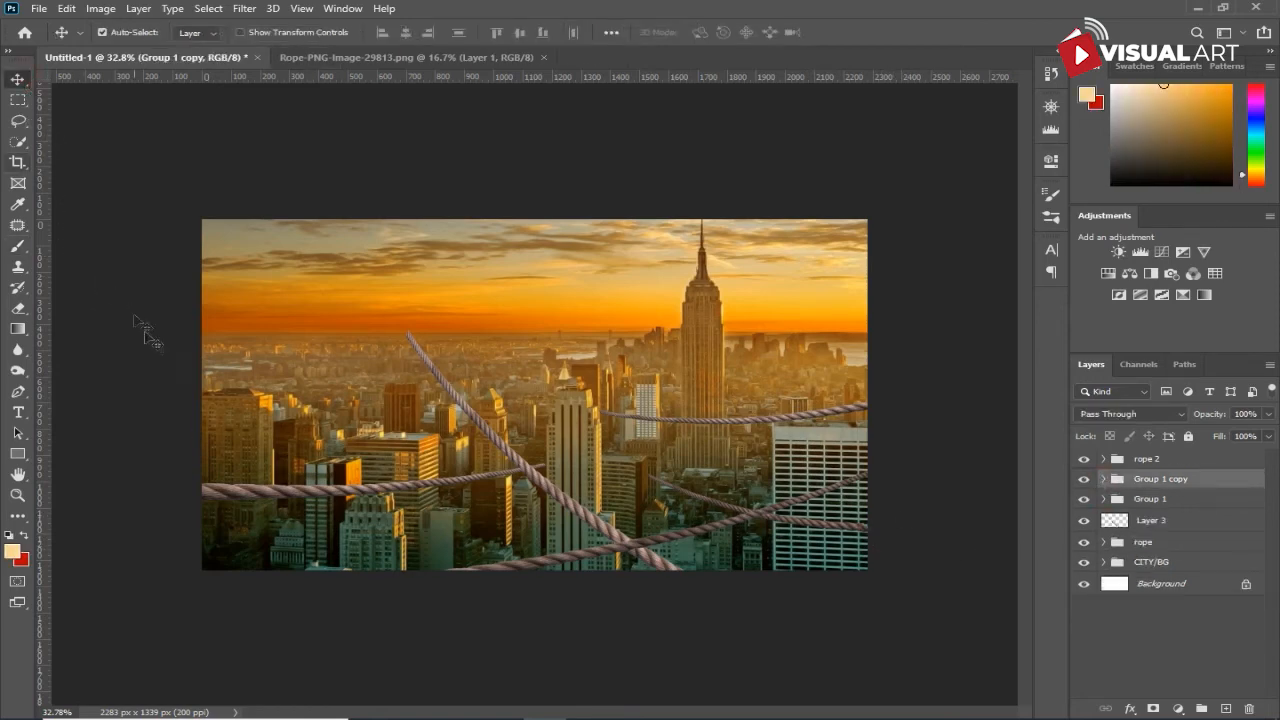
left_click(270, 495)
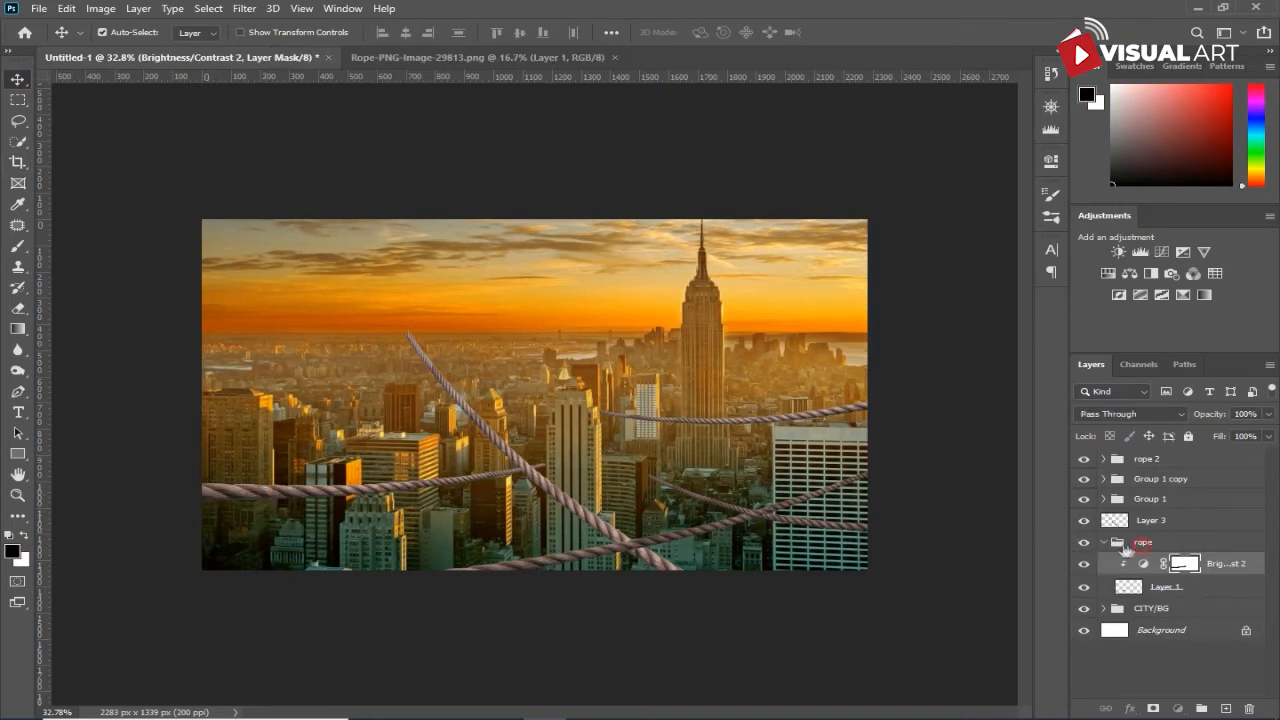
left_click(1120, 543)
left_click(1103, 542)
key("ctrl+j")
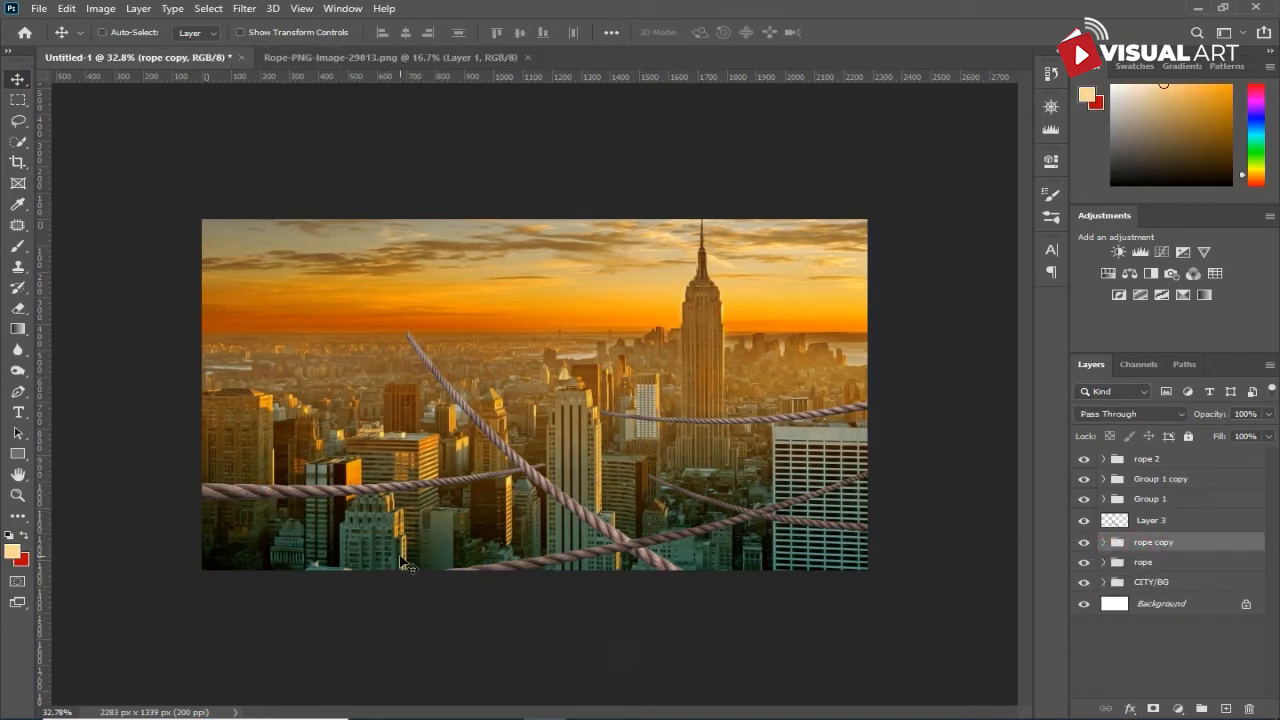
- Move the rope copy group above the original rope and transform it to about 50% width, 69% height and 8° rotation
key("ctrl+t")
left_click_drag(397, 488, 358, 425)
left_click_drag(540, 407, 412, 409)
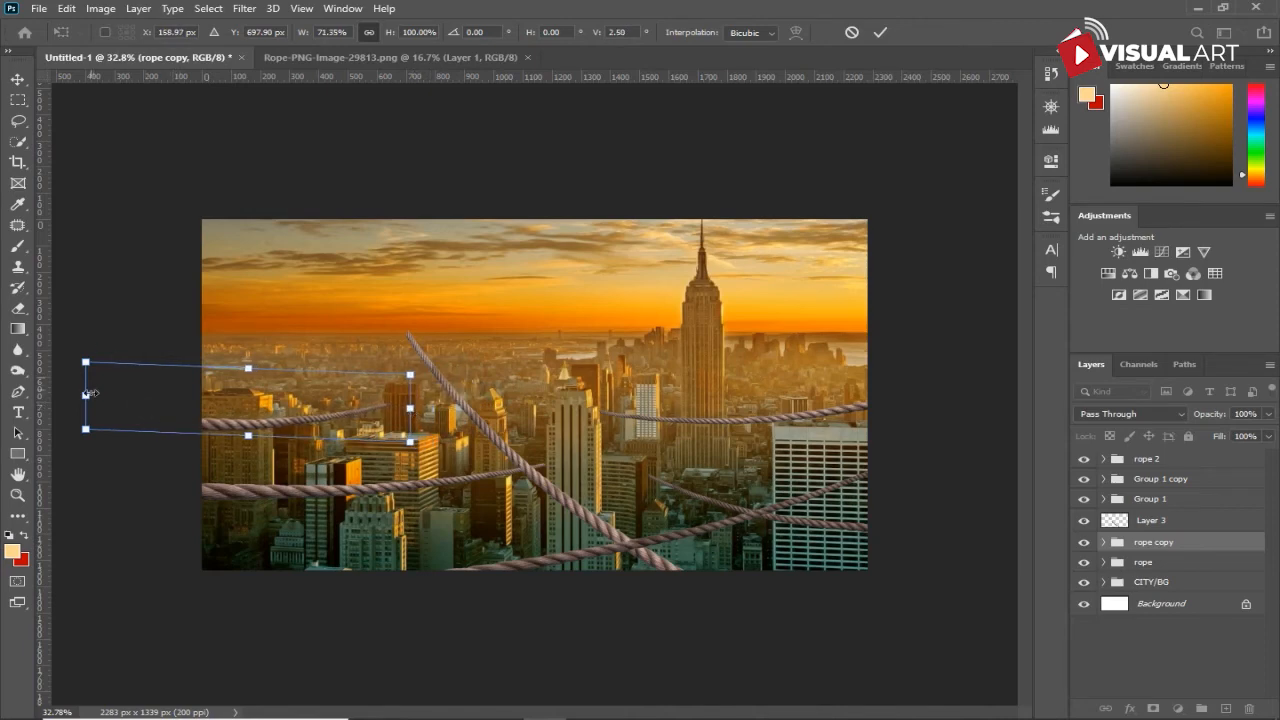
left_click_drag(86, 397, 85, 373)
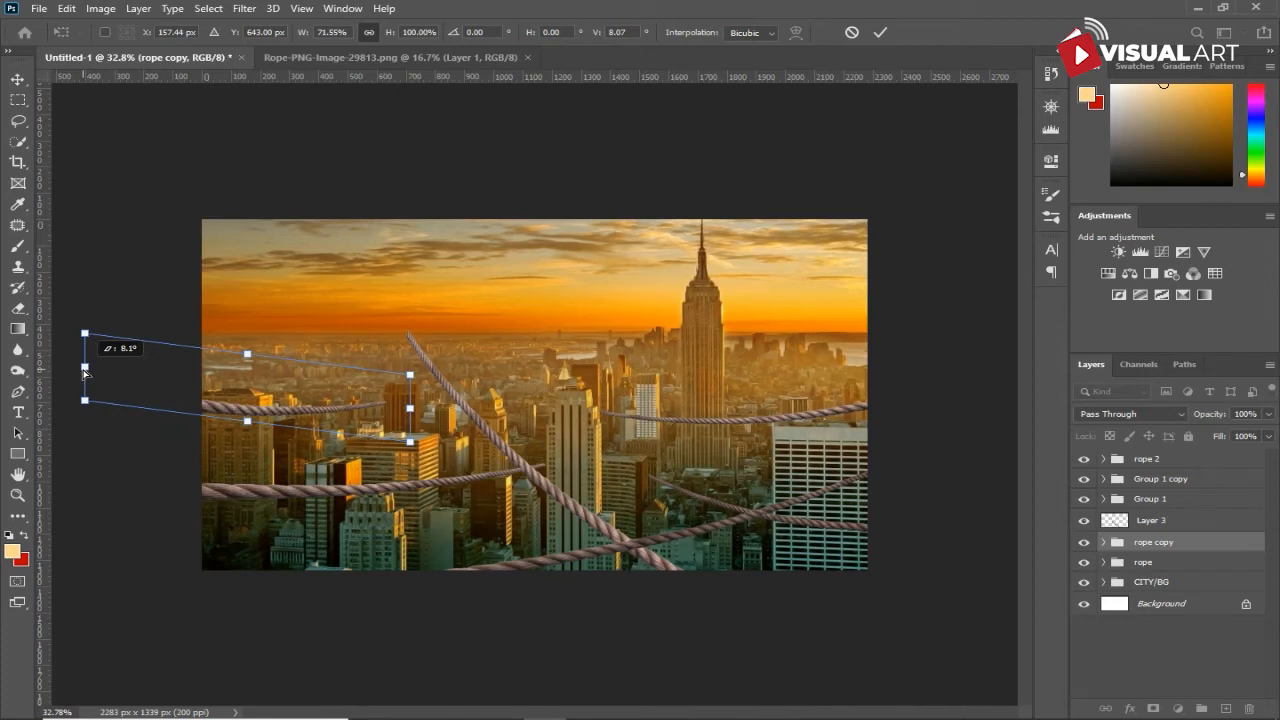
left_click_drag(409, 441, 406, 437)
left_click_drag(84, 400, 166, 404)
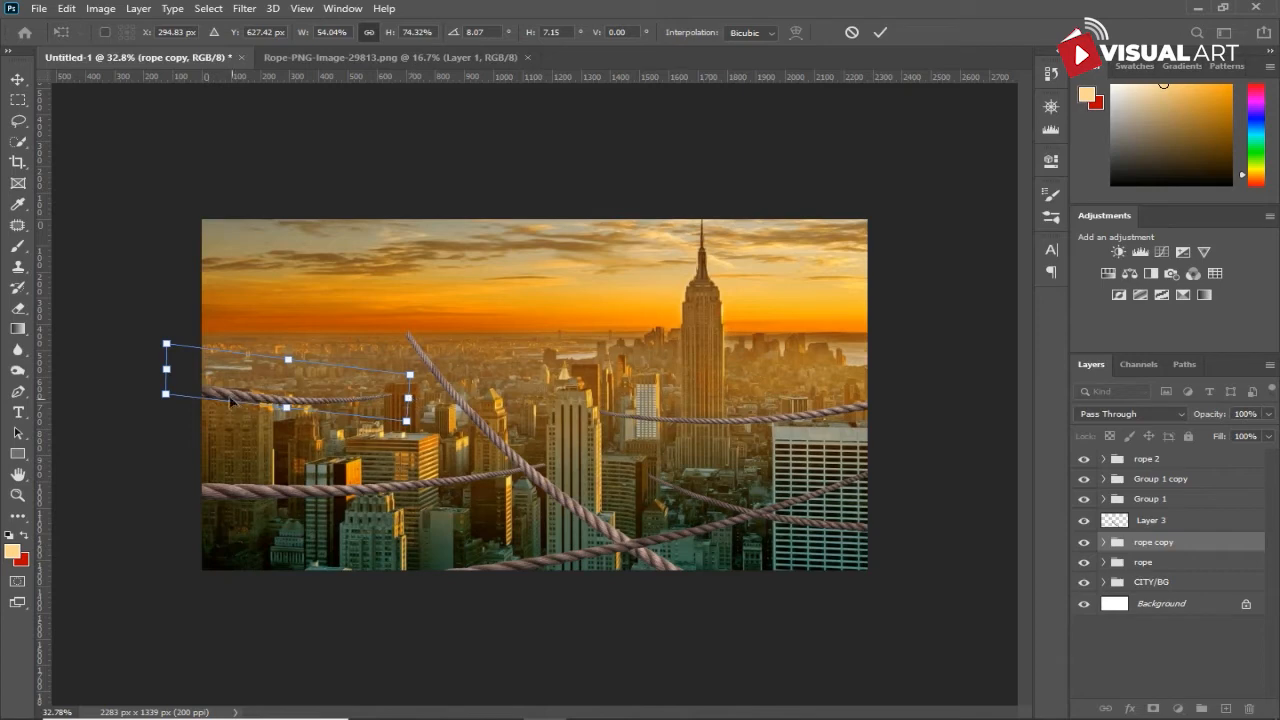
left_click_drag(410, 374, 364, 413)
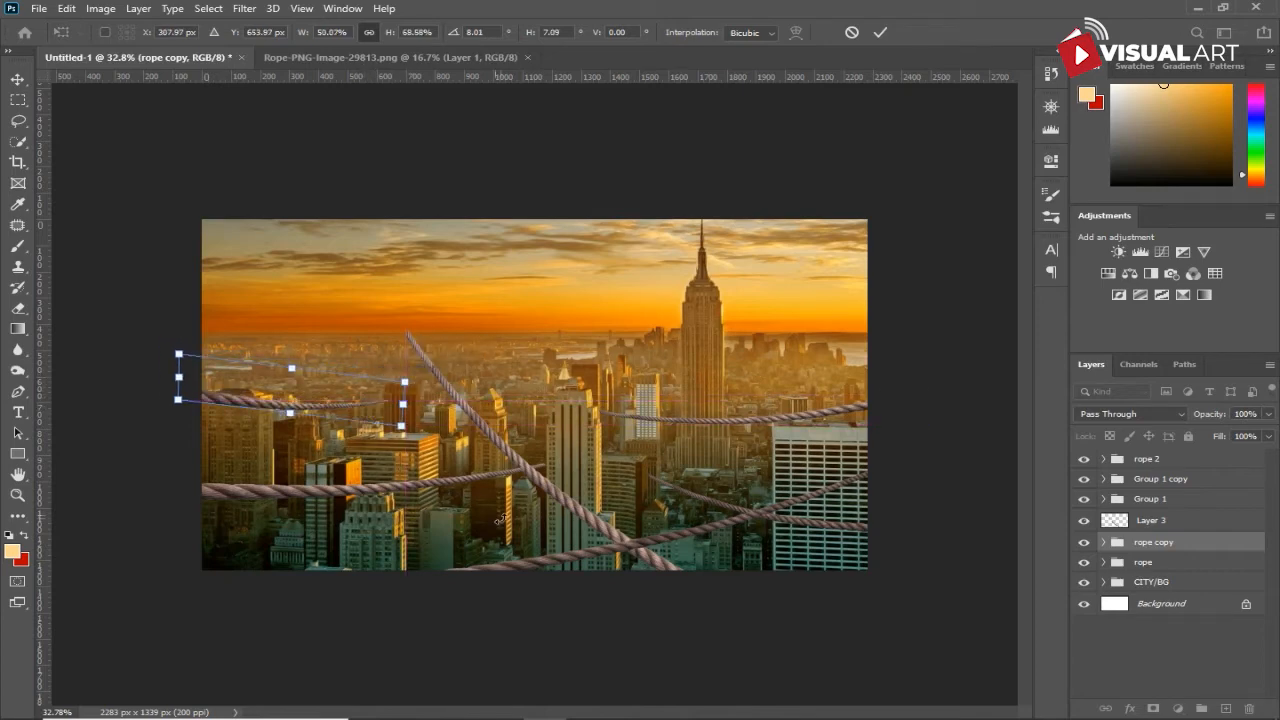
key("Return")
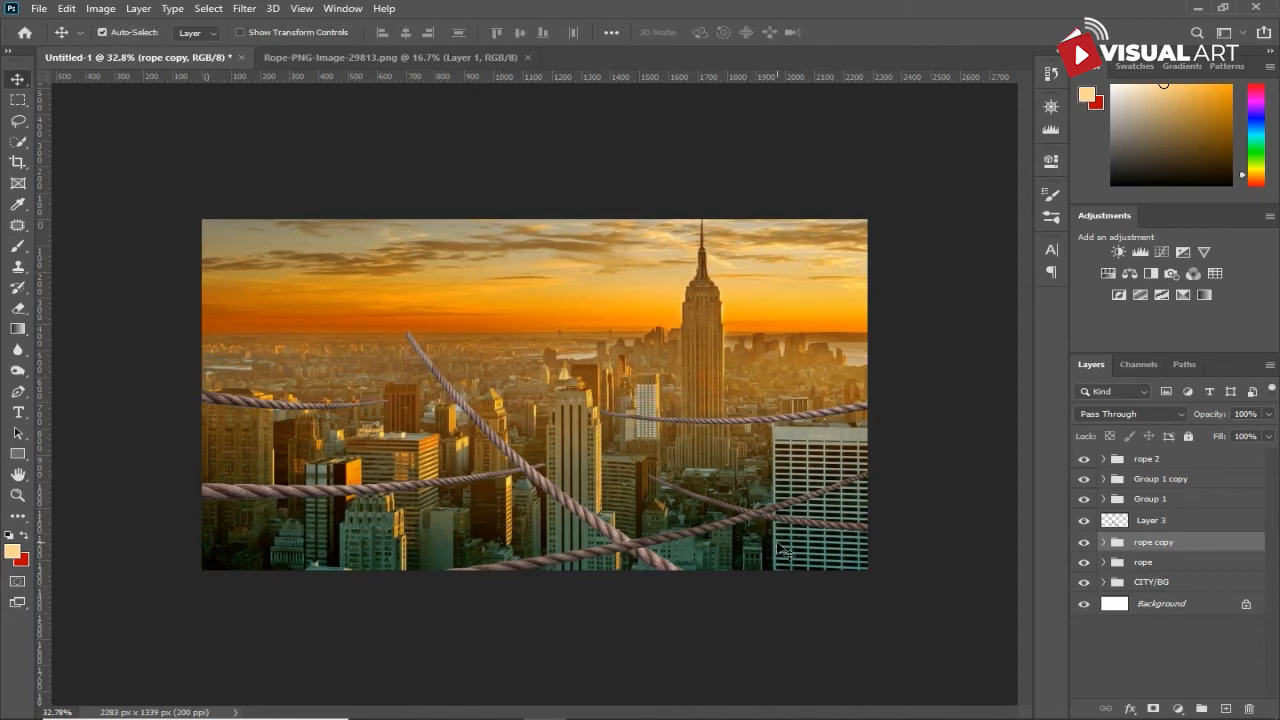
- Group everything from the rope group up to rope 2 into one group and name it rope
left_click(1177, 563)
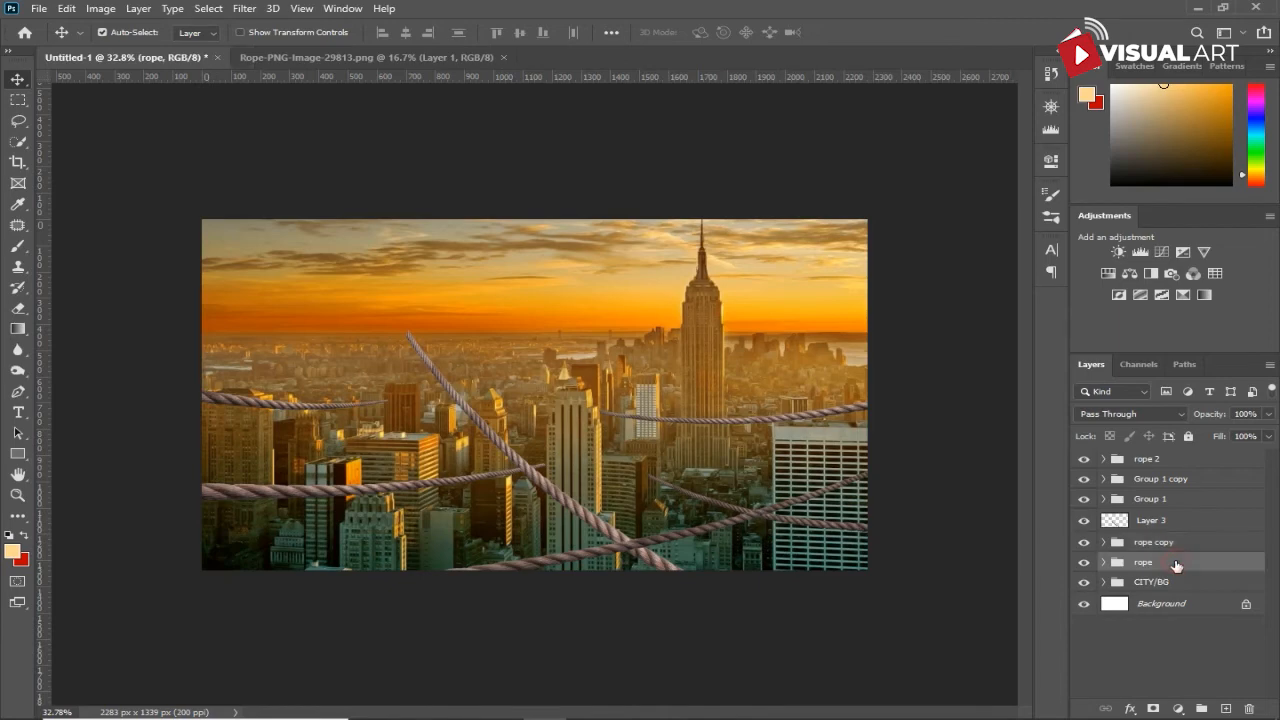
left_click(1195, 468, "shift")
key("ctrl+g")
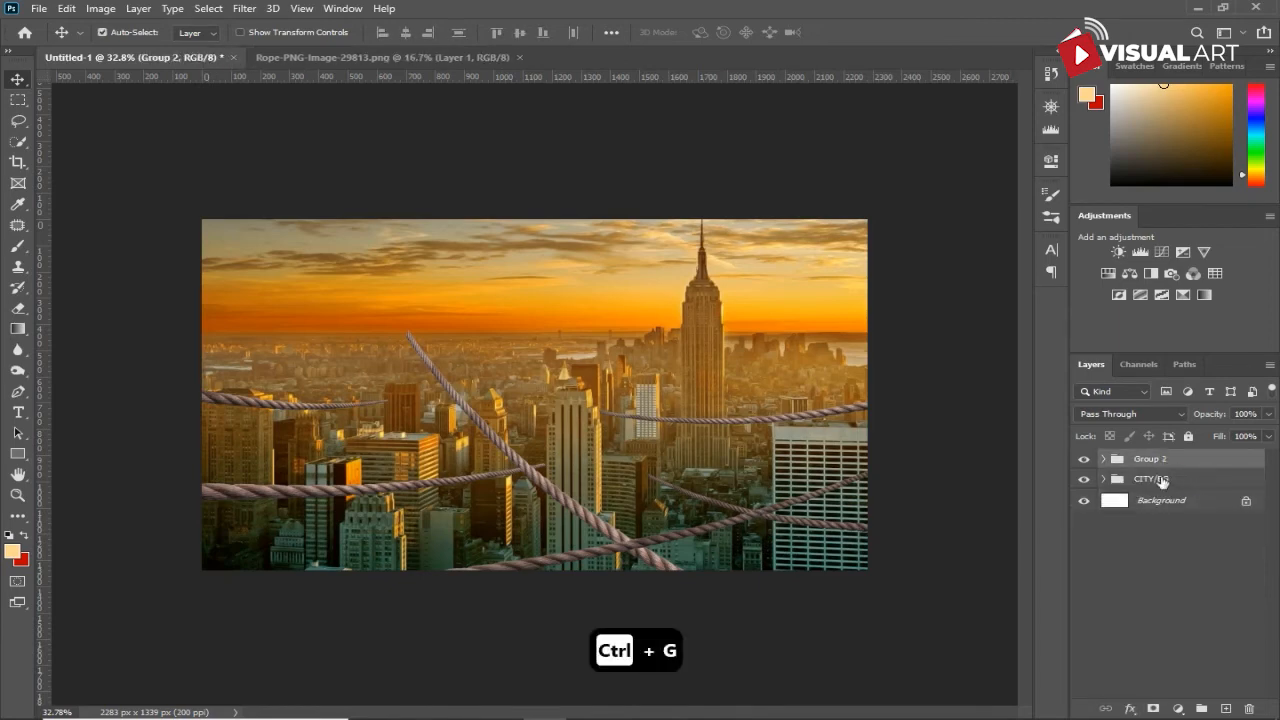
double_click(1151, 462)
type("rope")
key("Return")
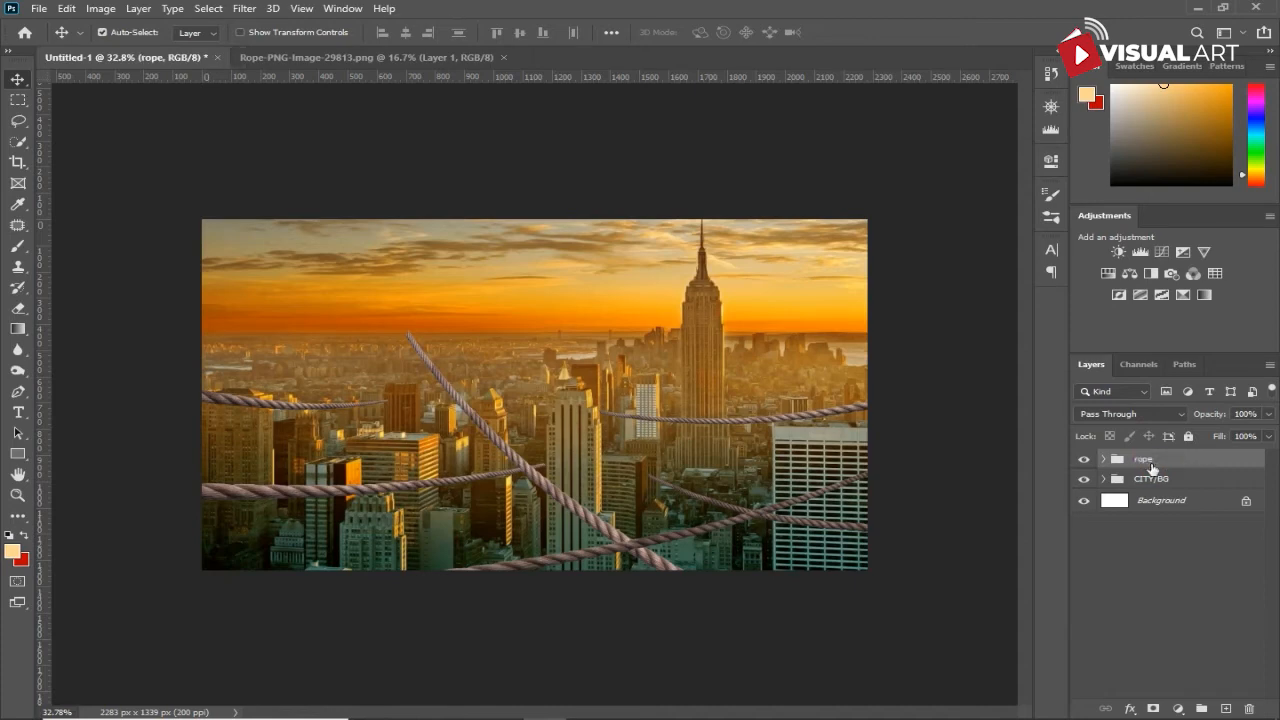
- Add a Color Balance adjustment clipped to the rope group, with Midtones Cyan-Red at +19 and Yellow-Blue at -44
left_click(1181, 708)
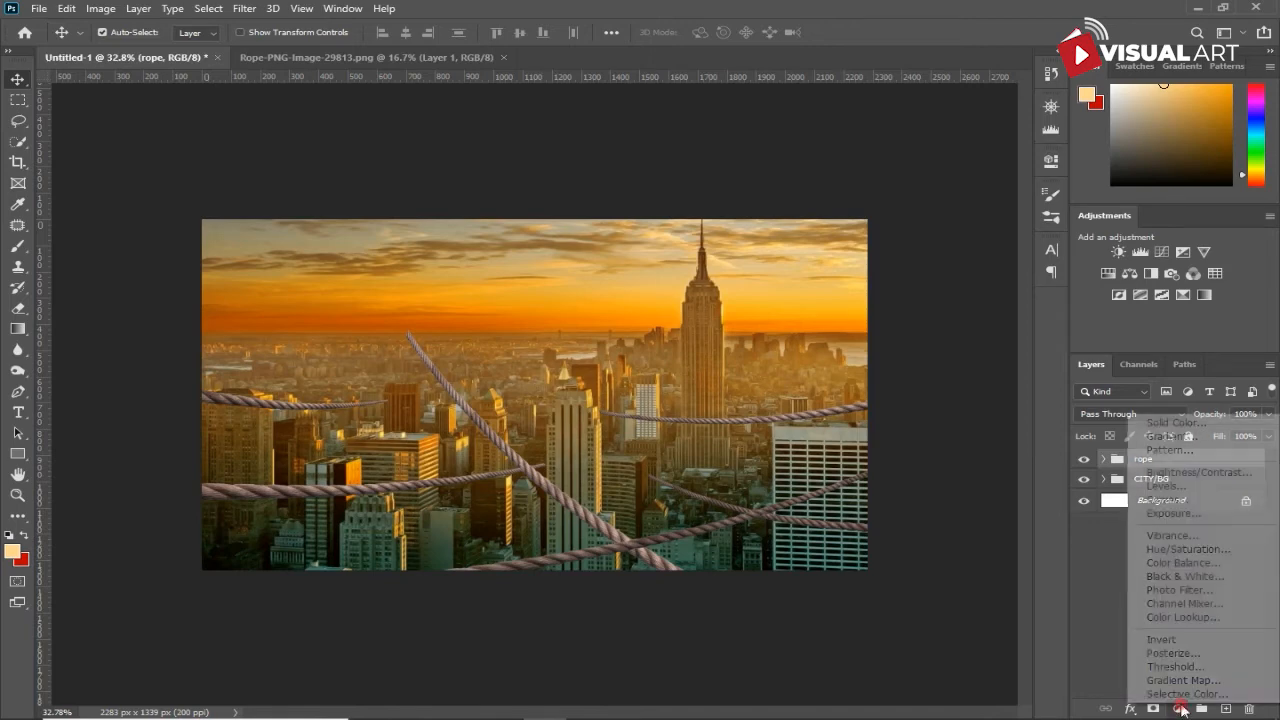
left_click(1200, 564)
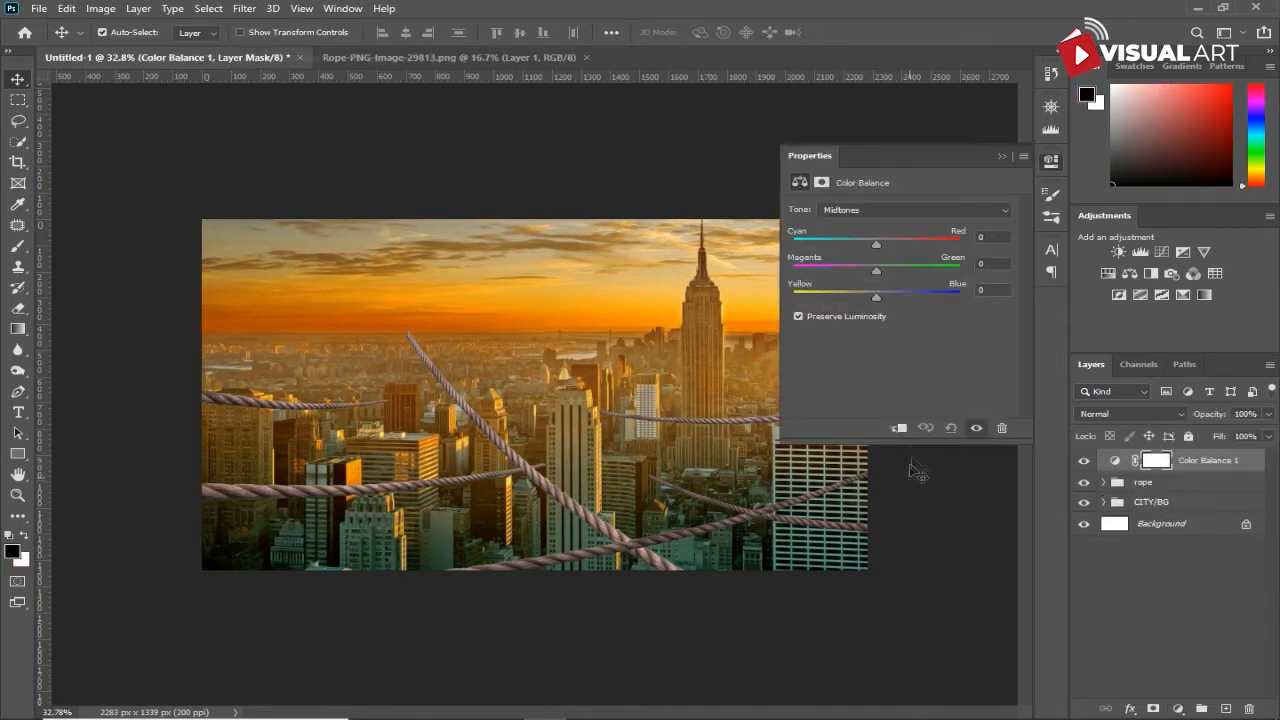
left_click_drag(876, 295, 854, 295)
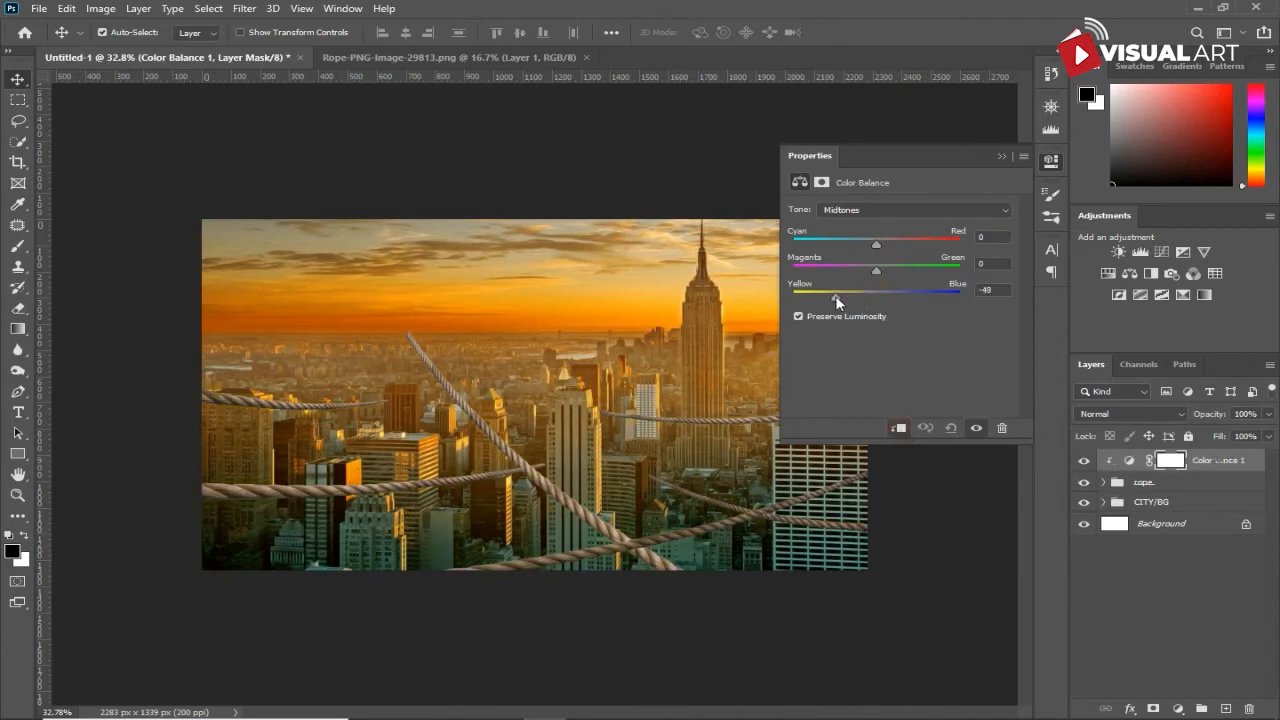
left_click_drag(876, 244, 891, 241)
left_click_drag(845, 294, 839, 295)
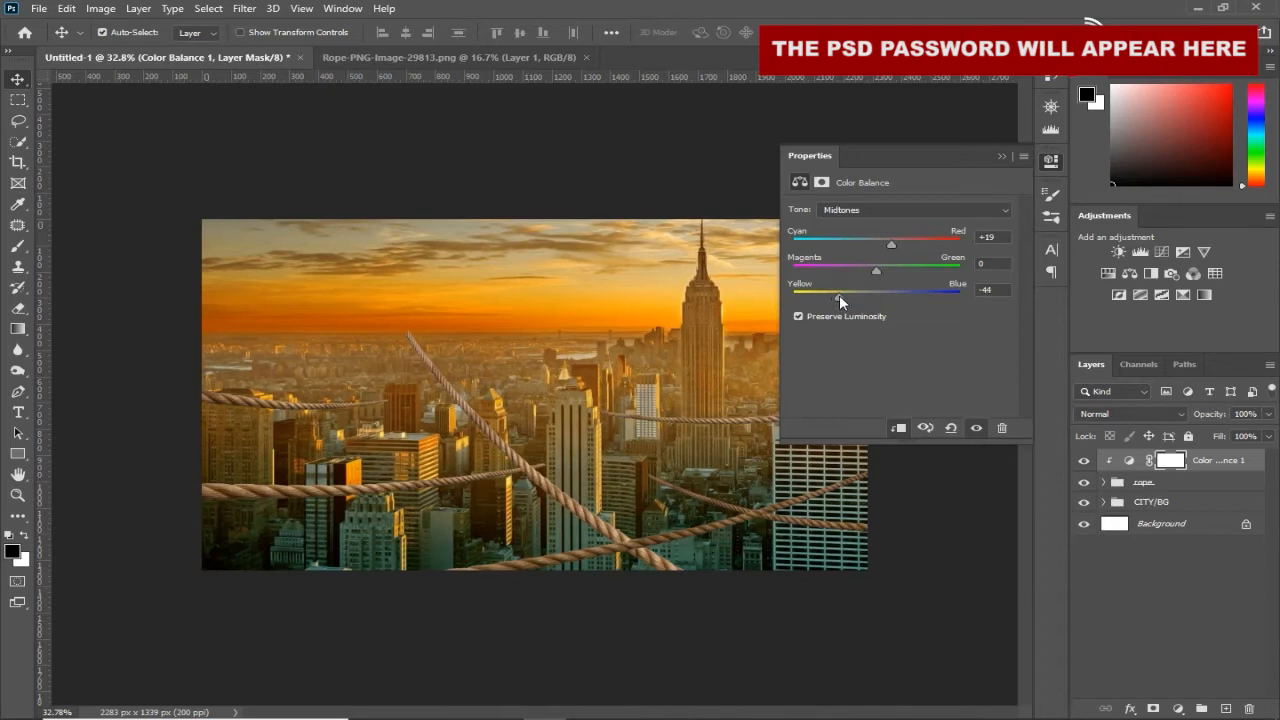
left_click(999, 159)
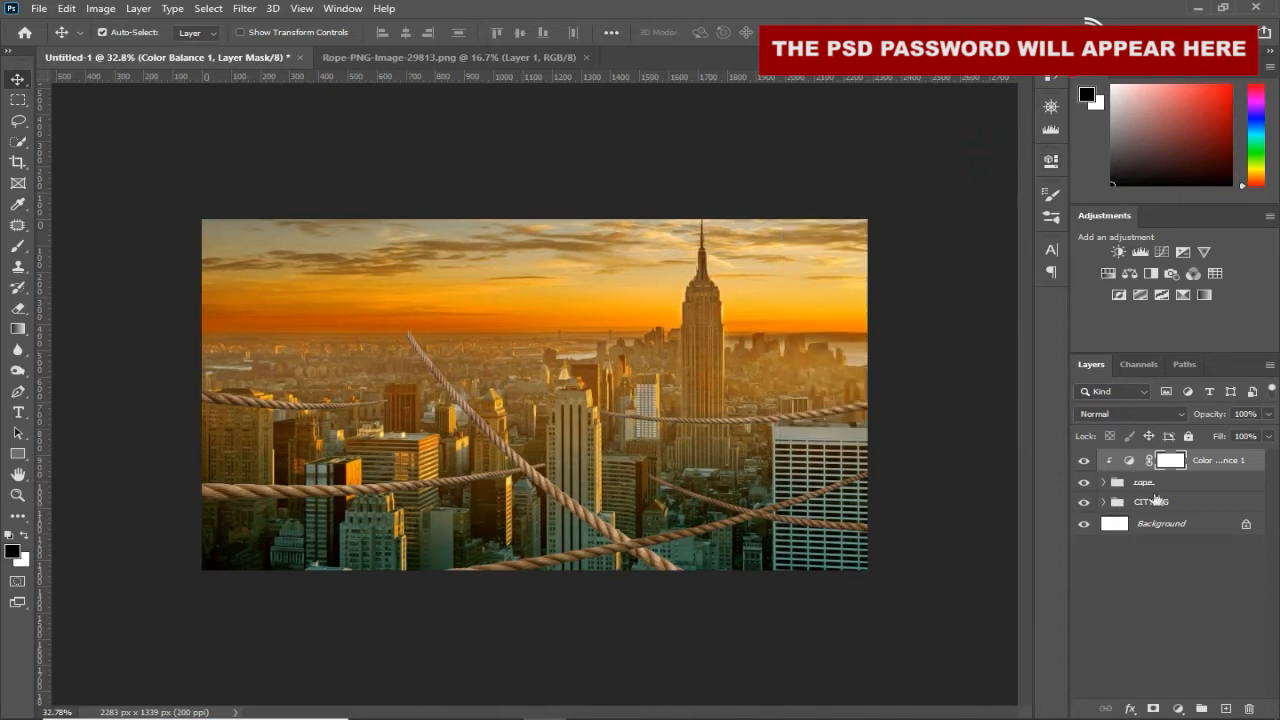
- Create a new layer above the Color Balance adjustment and name it fog
left_click(1223, 710)
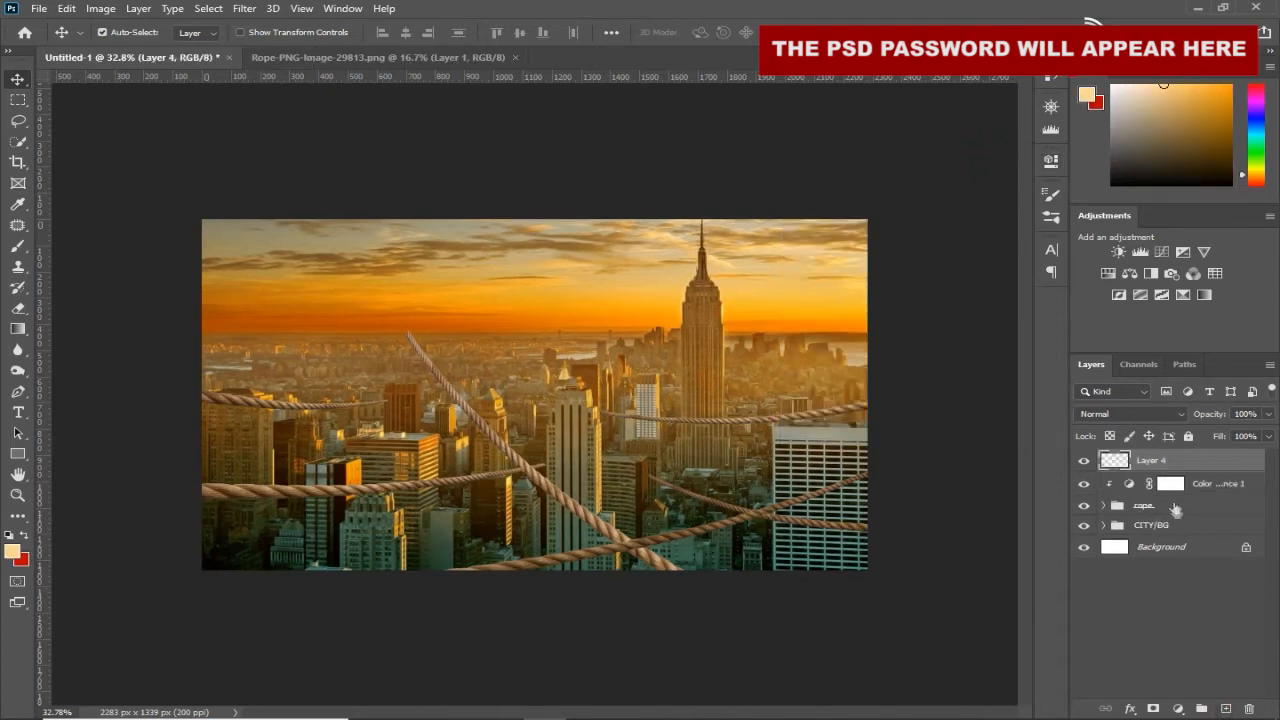
double_click(1152, 461)
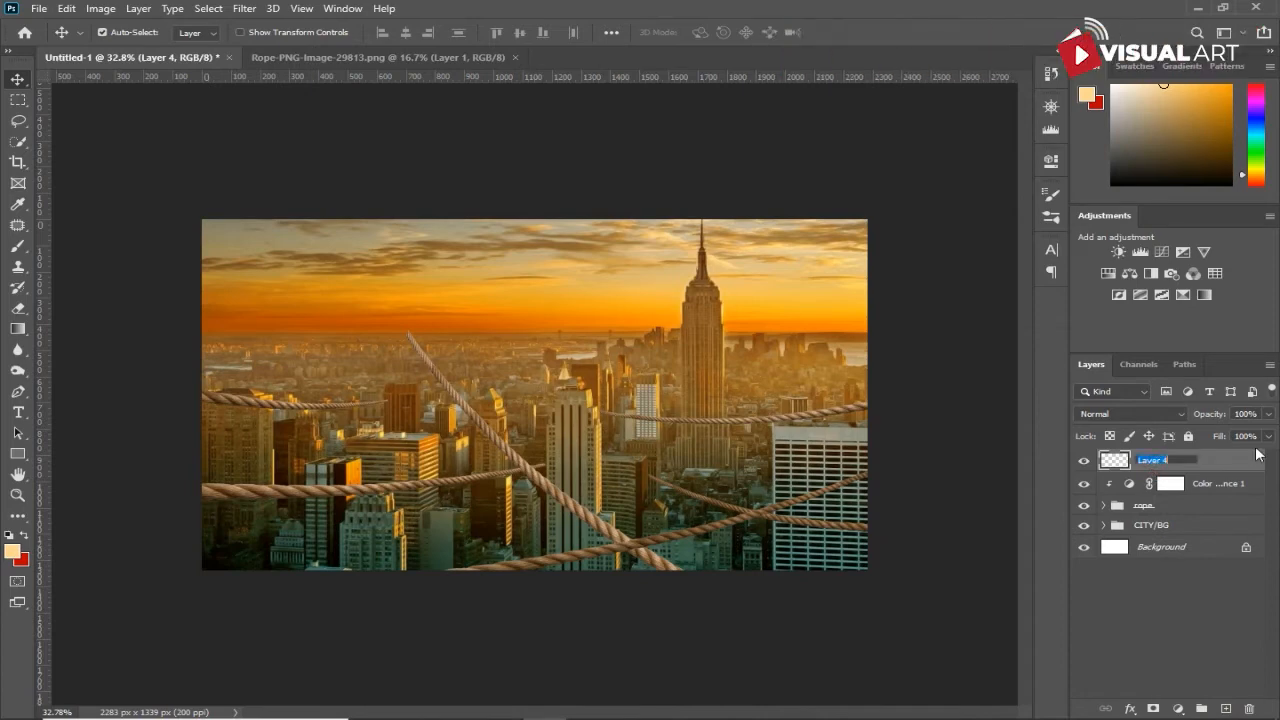
key("Return")
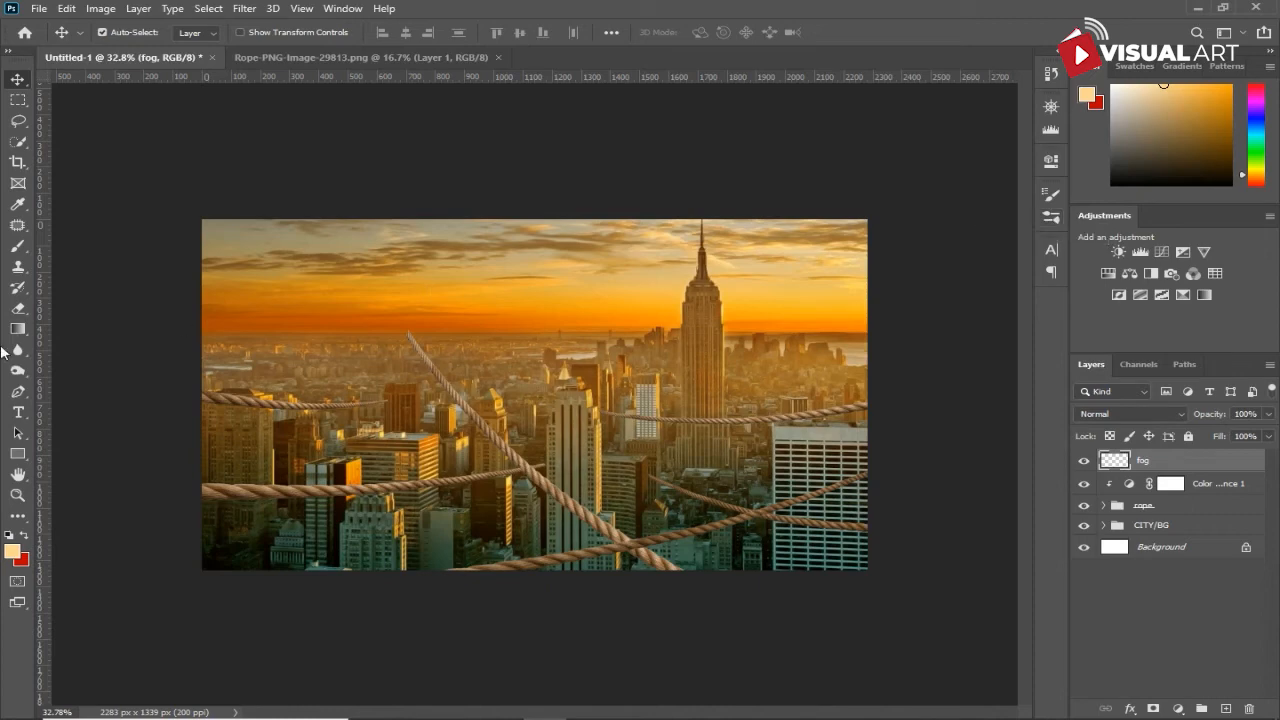
- Set up the Brush tool with a 3000 px cloud-textured brush tip
left_click(16, 249)
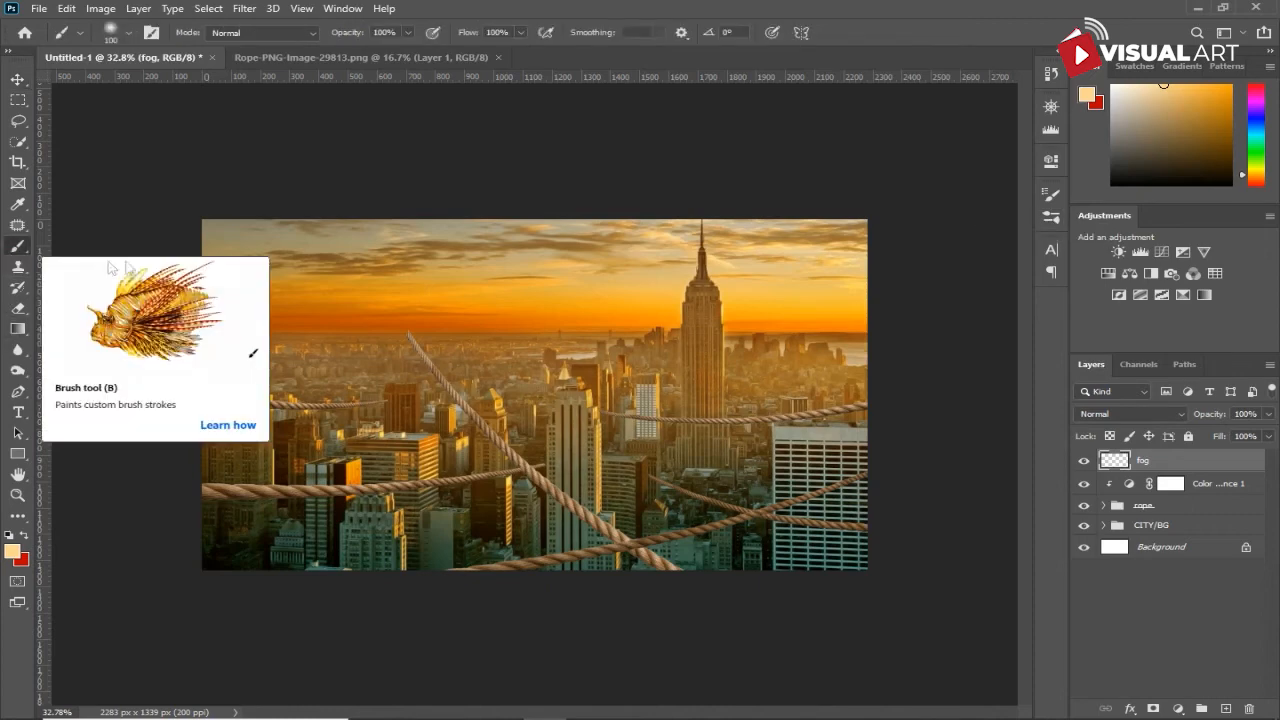
left_click(1049, 204)
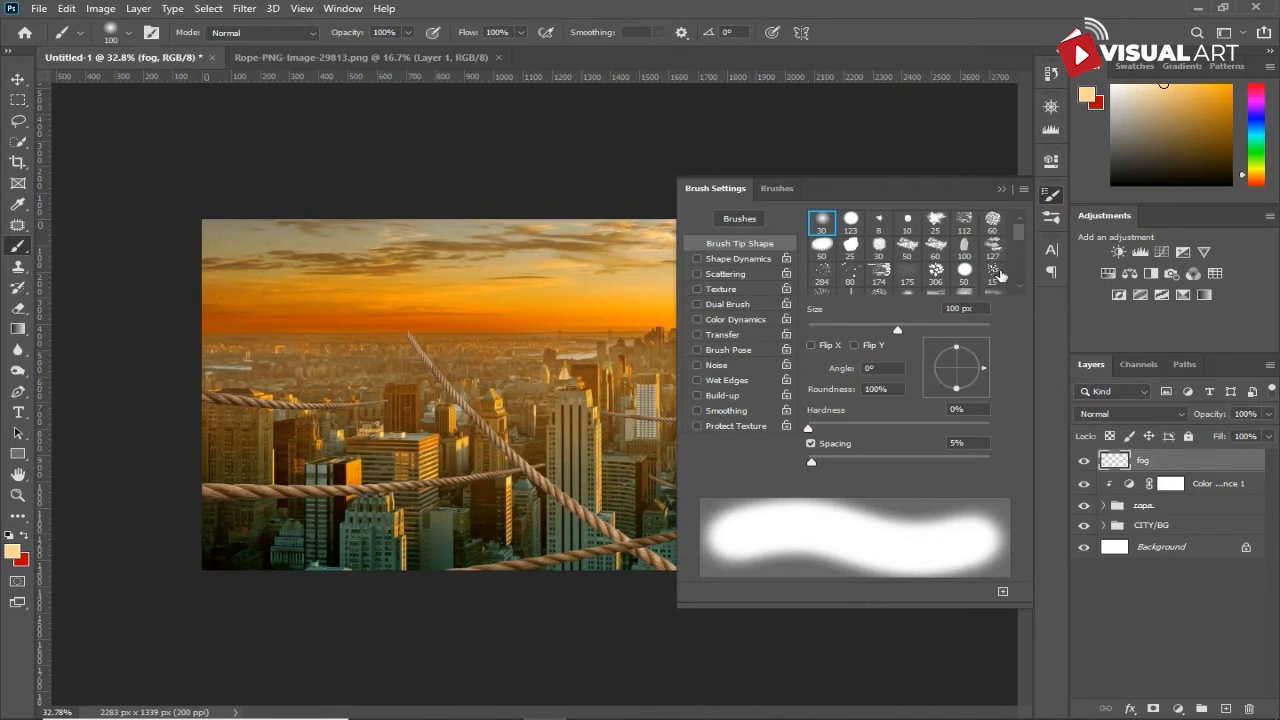
left_click_drag(1020, 243, 1021, 264)
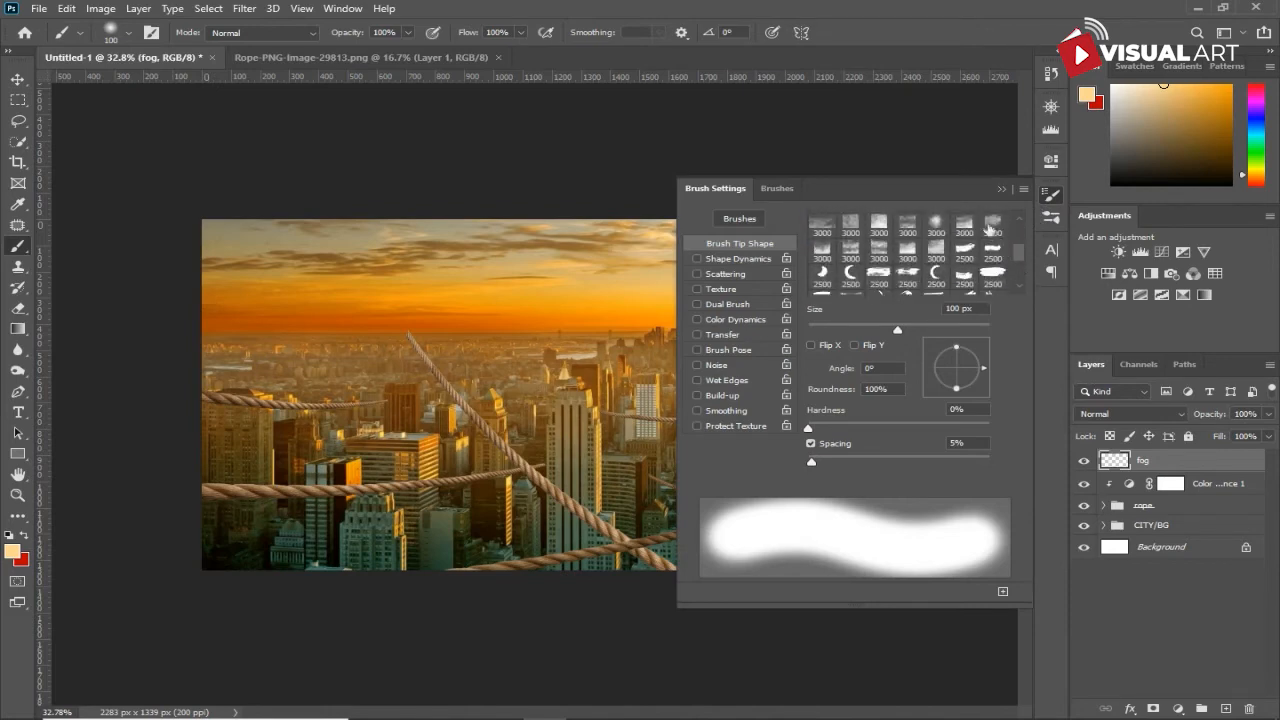
left_click(991, 224)
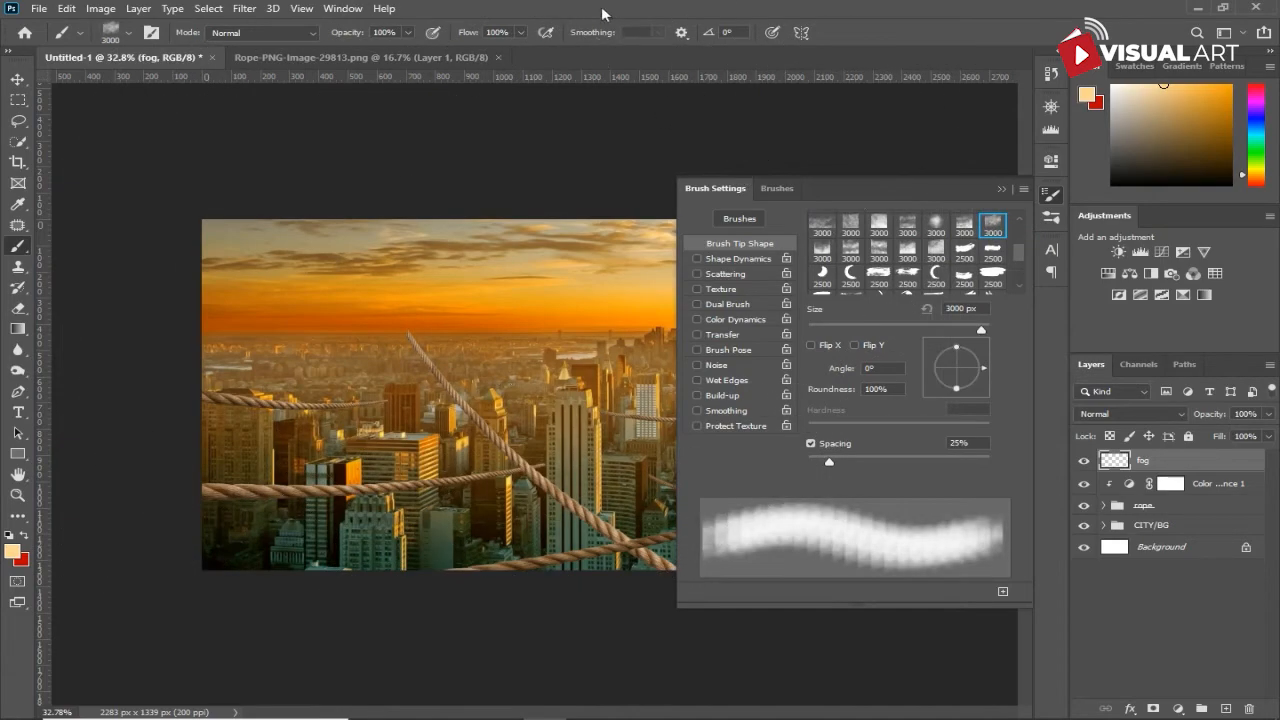
left_click(1002, 189)
- Reduce the cloud brush to 1200 px and stamp pale orange fog over the middle of the skyline on the fog layer
key("bracketleft")
key("bracketleft")
key("bracketleft")
key("bracketleft")
key("bracketleft")
key("bracketleft")
key("bracketleft")
key("bracketleft")
key("bracketleft")
key("bracketleft")
key("bracketleft")
key("bracketleft")
key("bracketleft")
key("bracketleft")
key("bracketleft")
key("bracketleft")
key("bracketleft")
key("bracketleft")
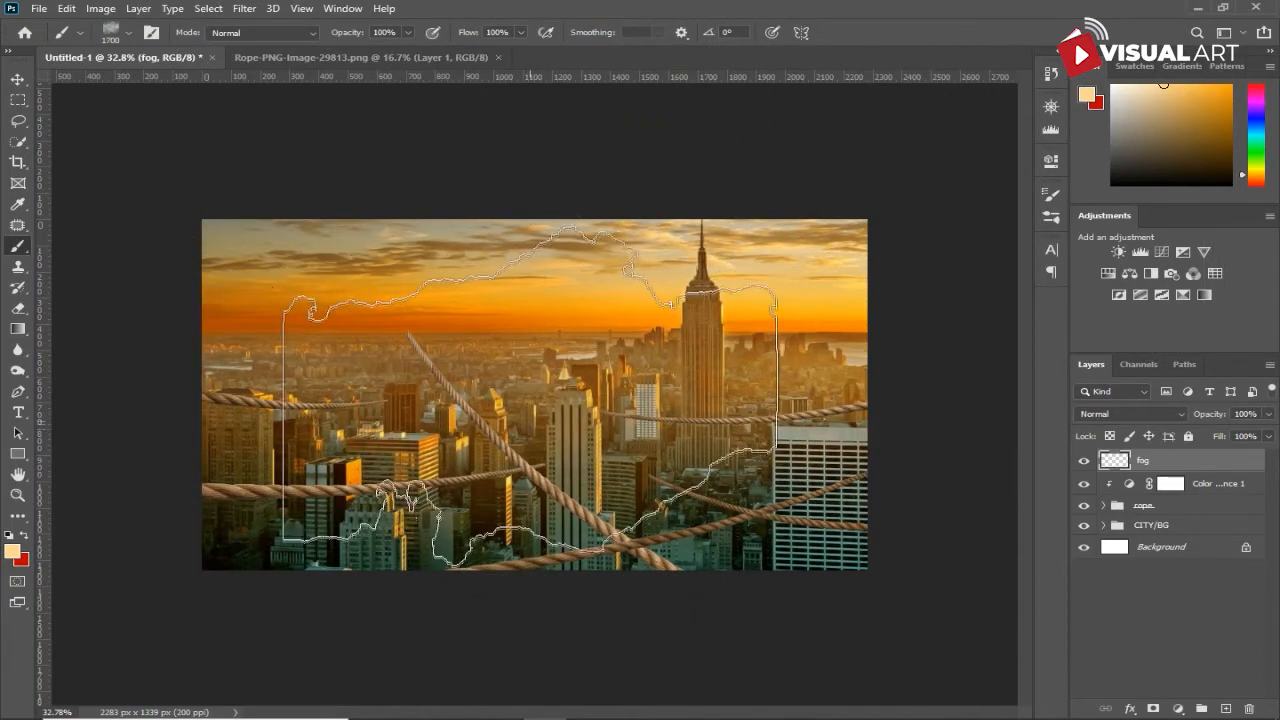
left_click(549, 409)
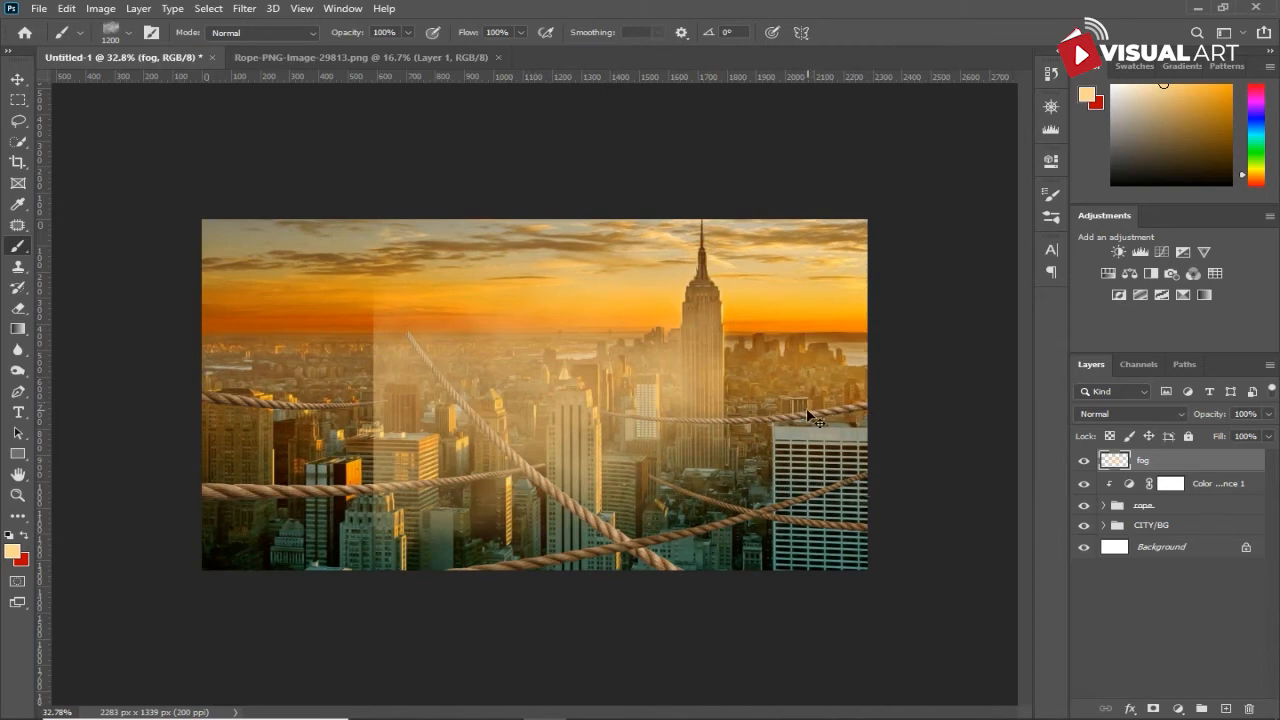
- Stretch the fog layer to about 2440 px wide so it spans the skyline, adjust its placement, and duplicate it
key("ctrl+t")
left_click_drag(723, 405, 749, 406)
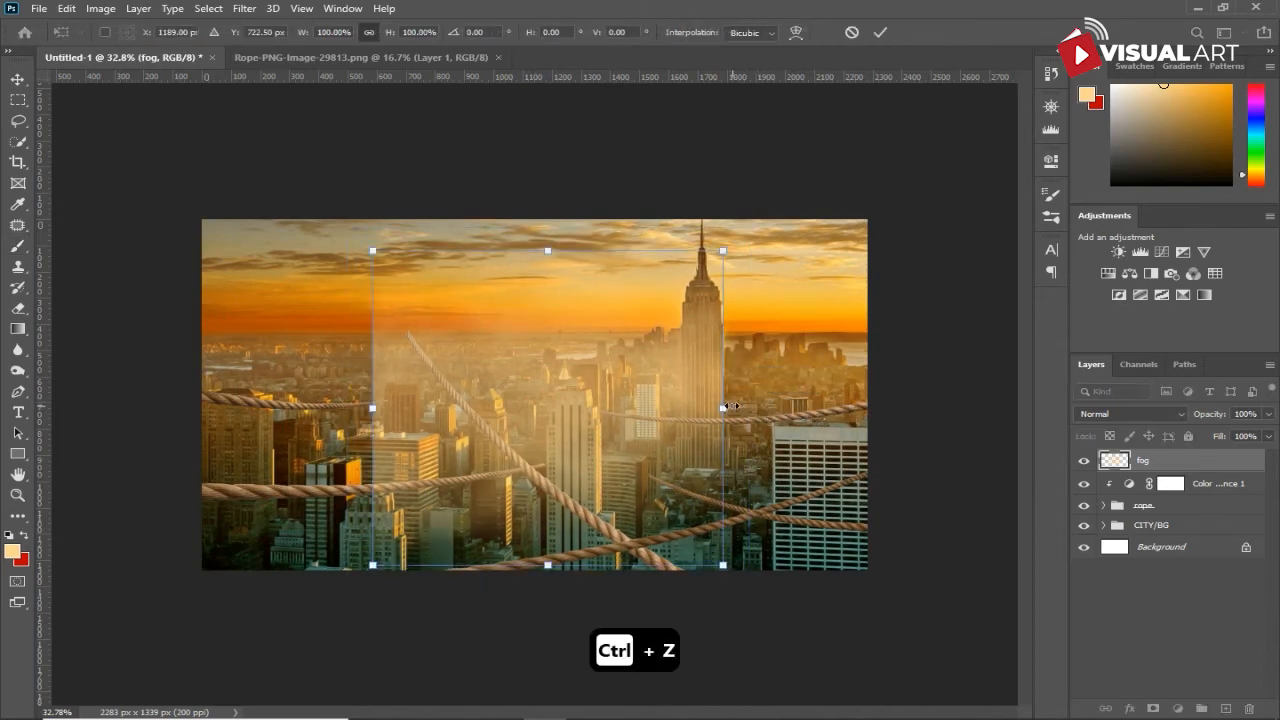
left_click_drag(731, 406, 912, 406)
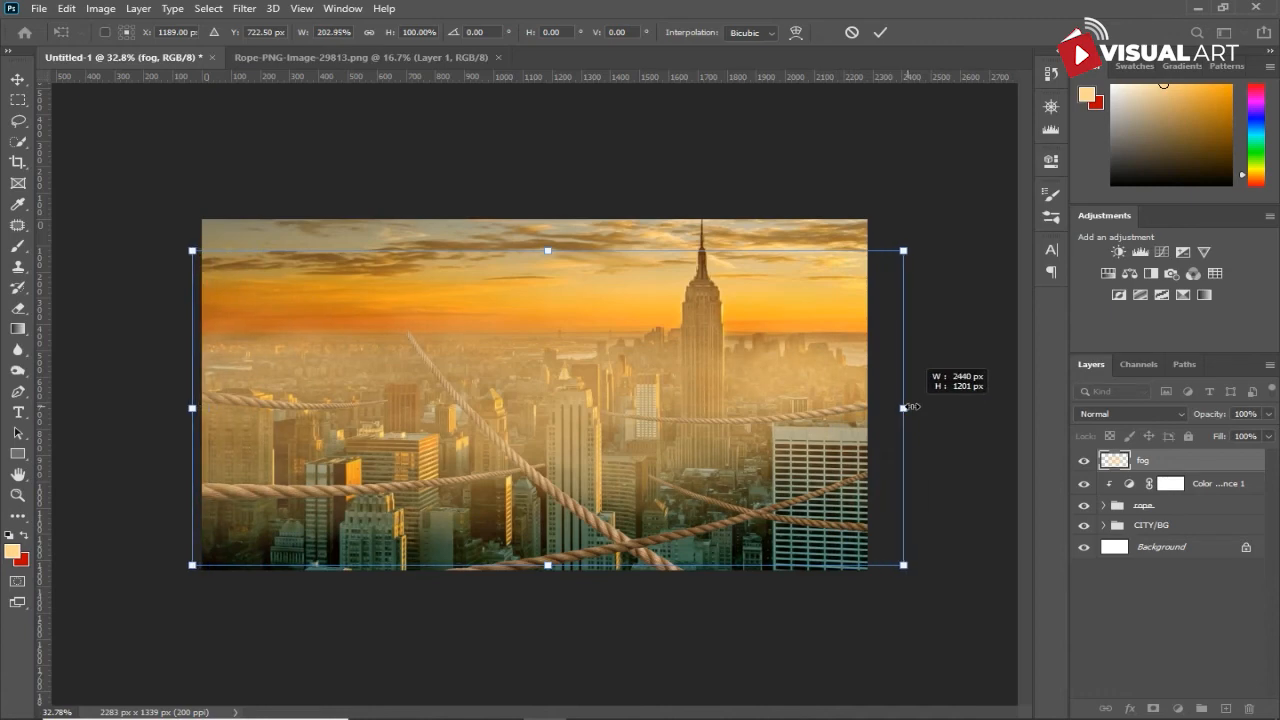
left_click_drag(713, 404, 700, 390)
left_click_drag(534, 545, 537, 522)
left_click_drag(863, 377, 880, 377)
left_click_drag(657, 384, 657, 351)
key("b")
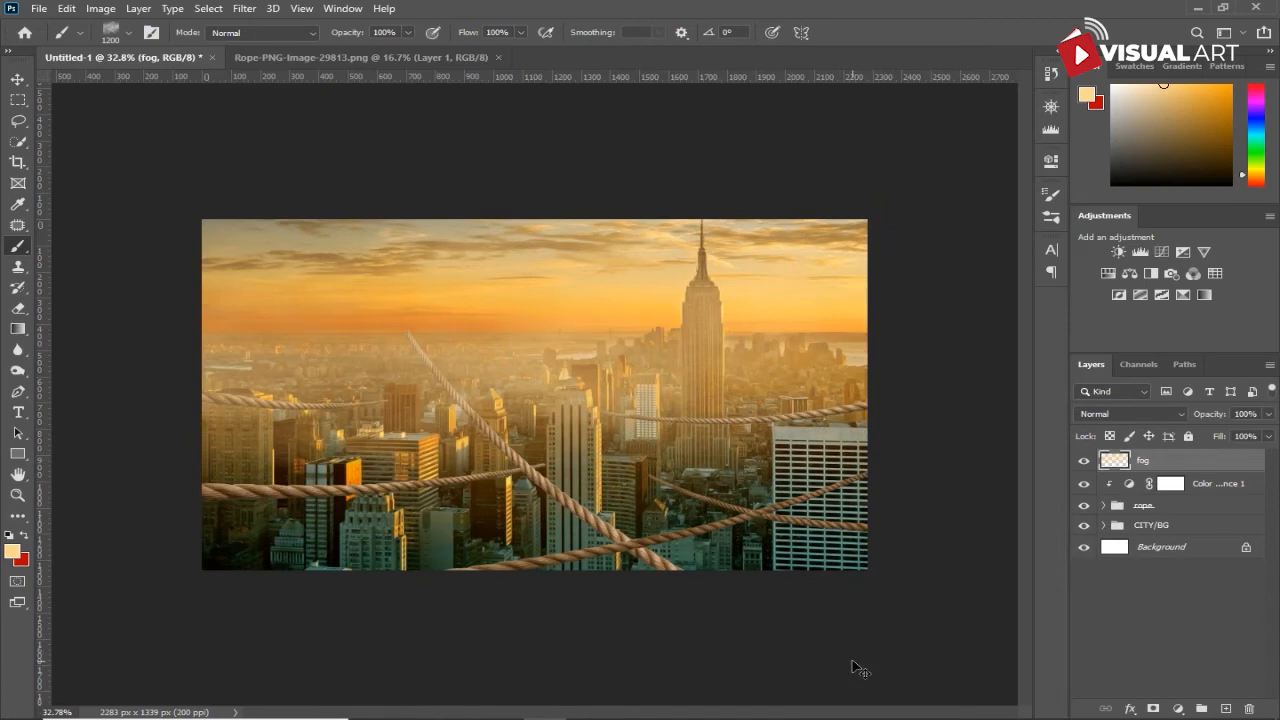
key("ctrl+j")
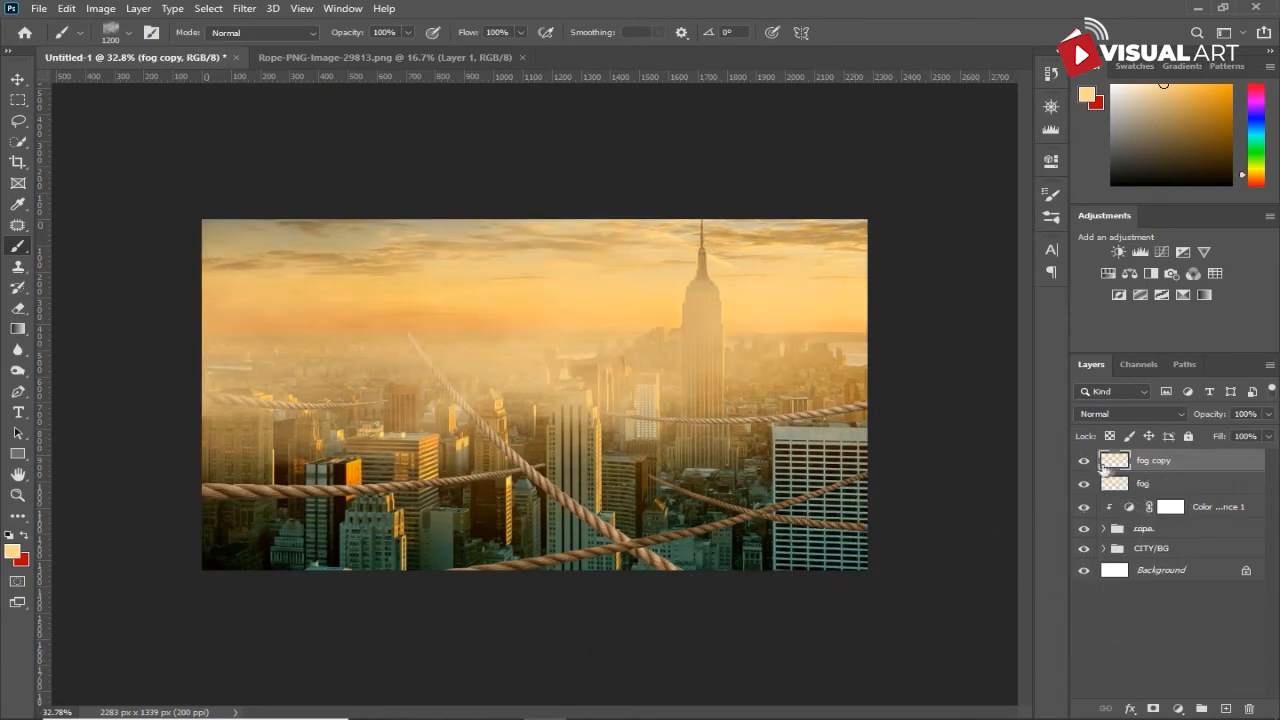
- Create a new layer above fog copy and choose the soft, rounded 3000 px cloud brush tip
left_click(1228, 709)
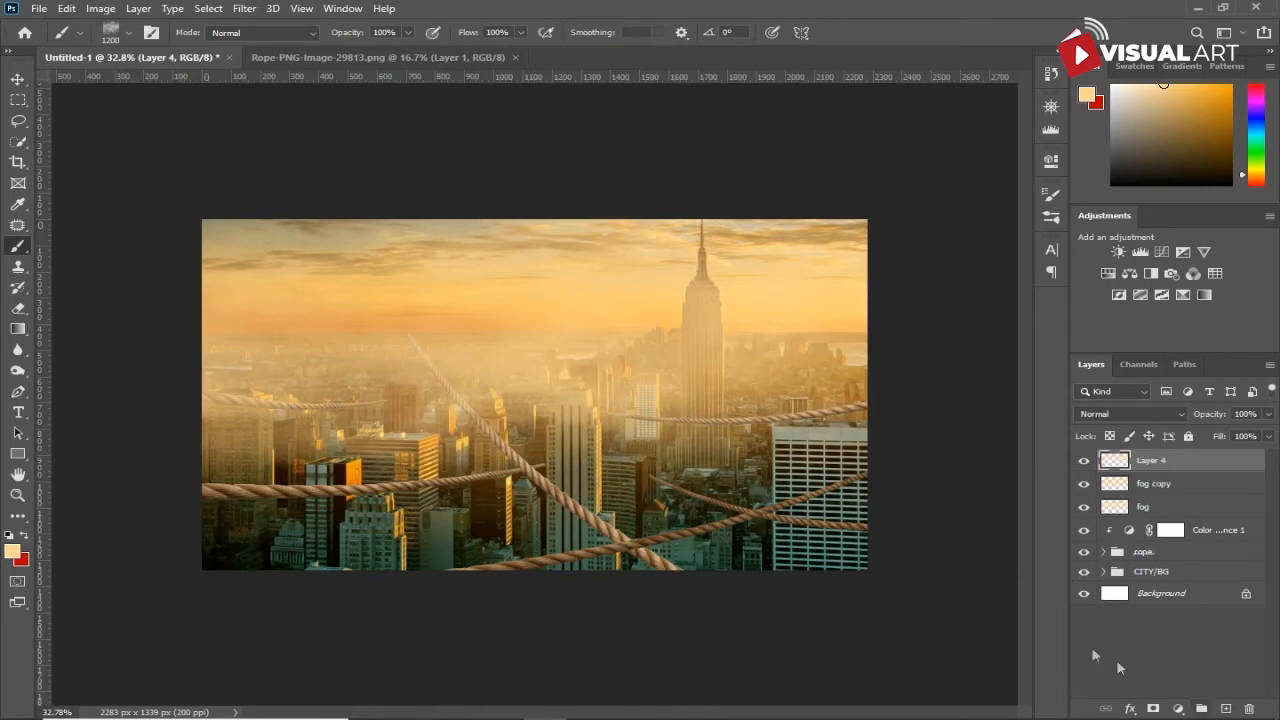
left_click(1049, 200)
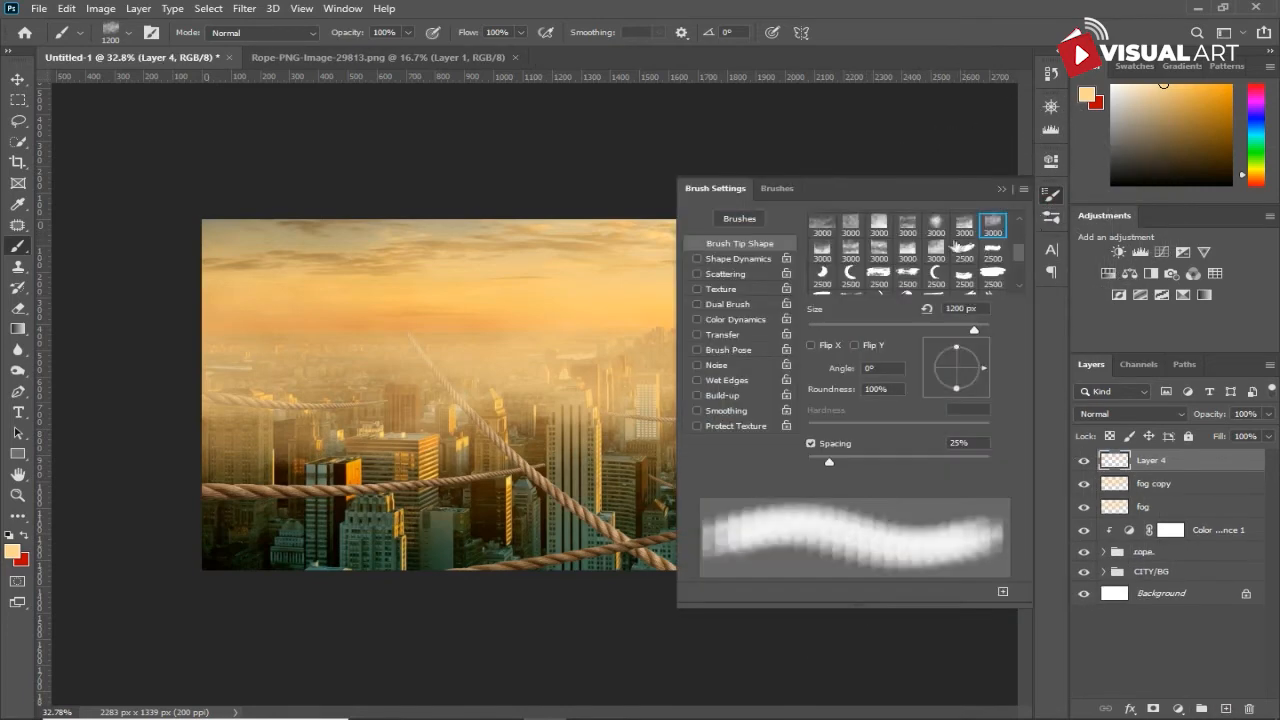
left_click(936, 226)
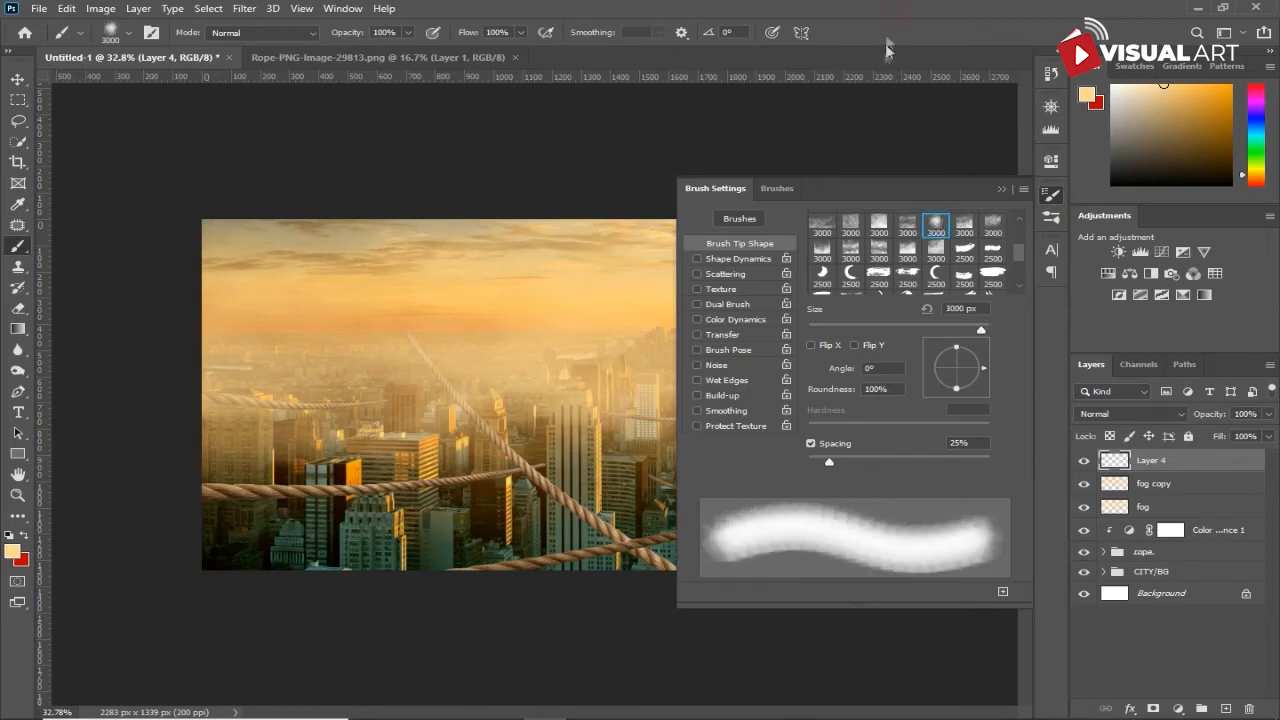
left_click(1002, 188)
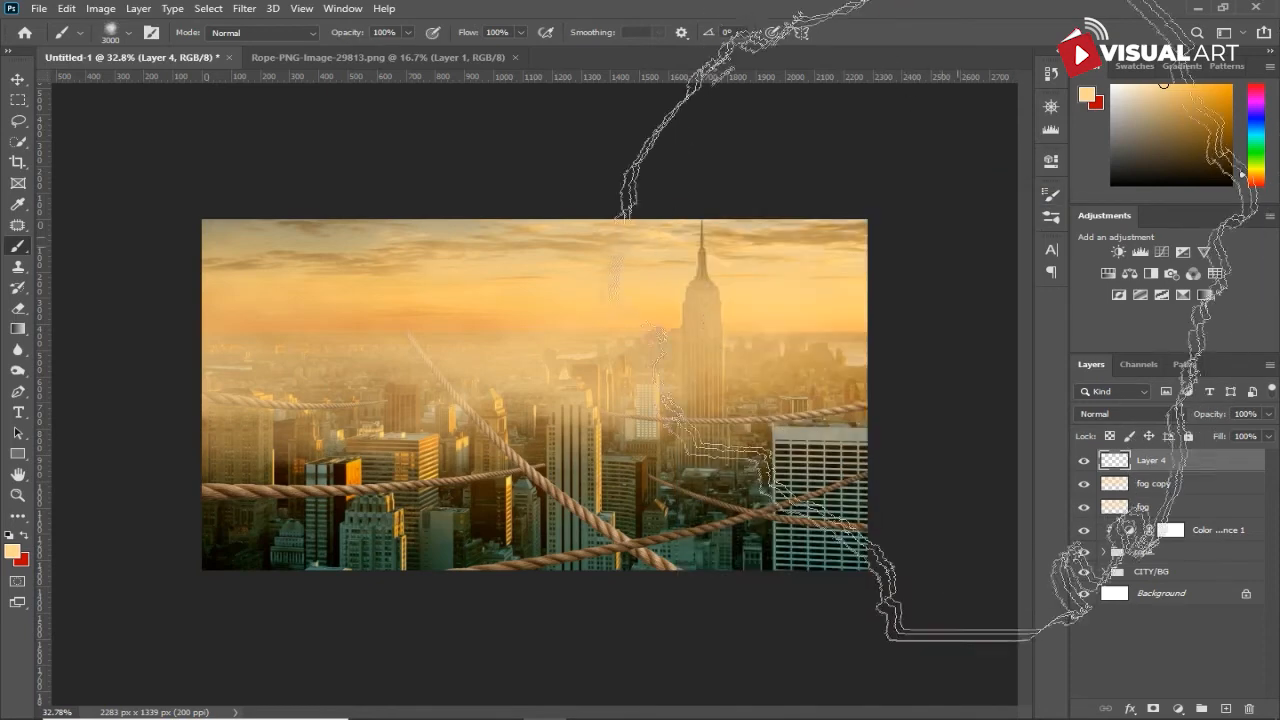
- Reduce the cloud brush to 1300 px and stamp pale orange fog over the sky and skyline around the tall tower
key("bracketleft")
key("bracketleft")
key("bracketleft")
key("bracketleft")
key("bracketleft")
key("bracketleft")
key("bracketleft")
key("bracketleft")
key("bracketleft")
key("bracketleft")
key("bracketleft")
key("bracketleft")
key("bracketleft")
key("bracketleft")
key("bracketleft")
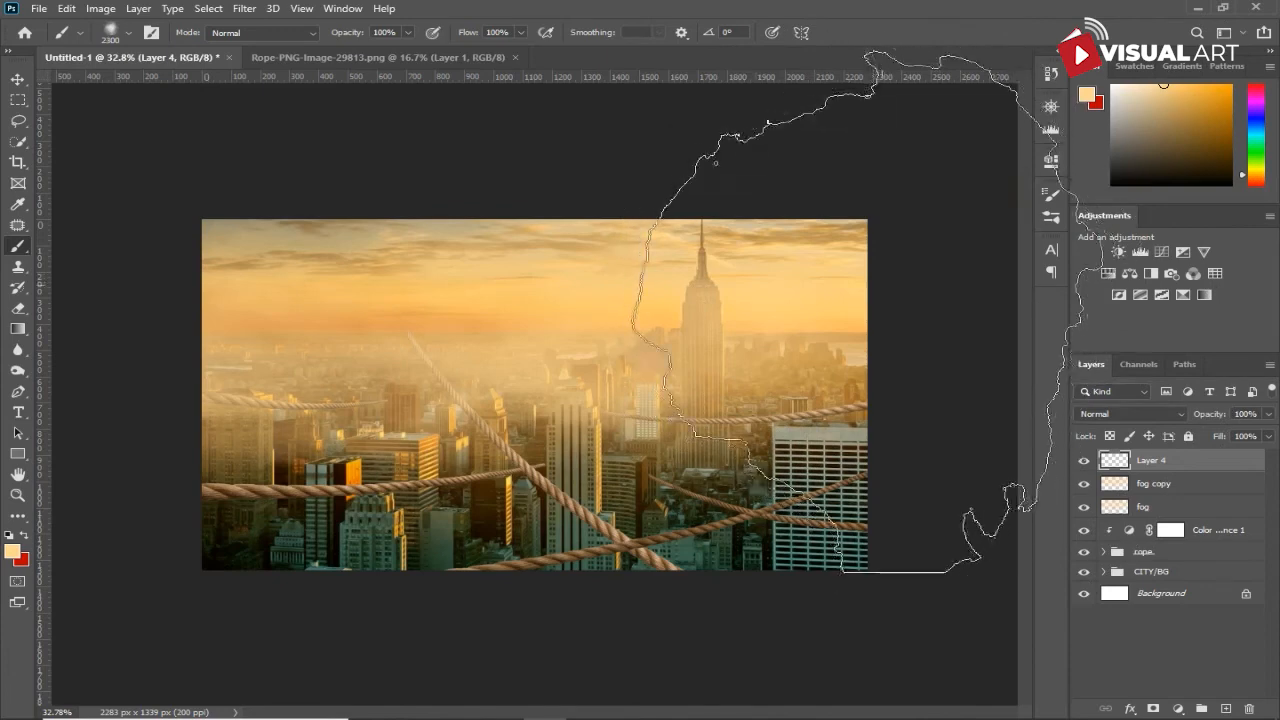
key("bracketleft")
key("bracketleft")
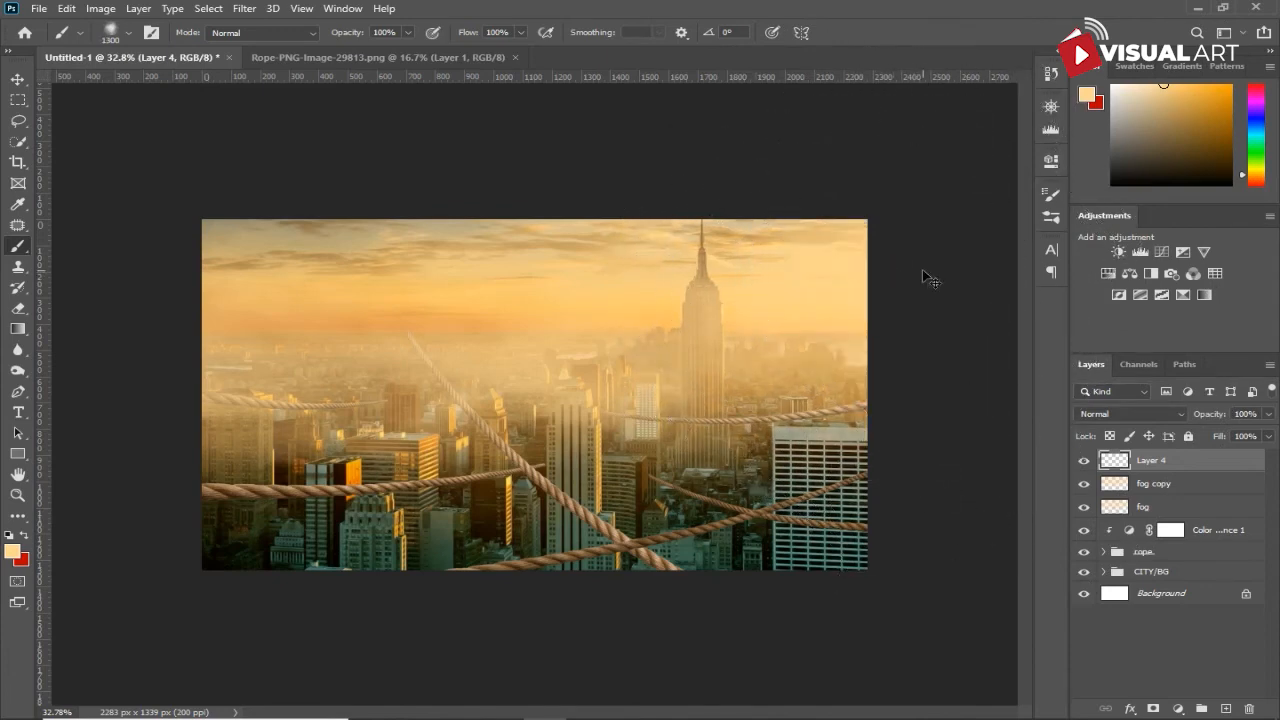
- Widen the new fog patch behind the tower and distort its right-hand corners outward past the canvas edge
key("ctrl+t")
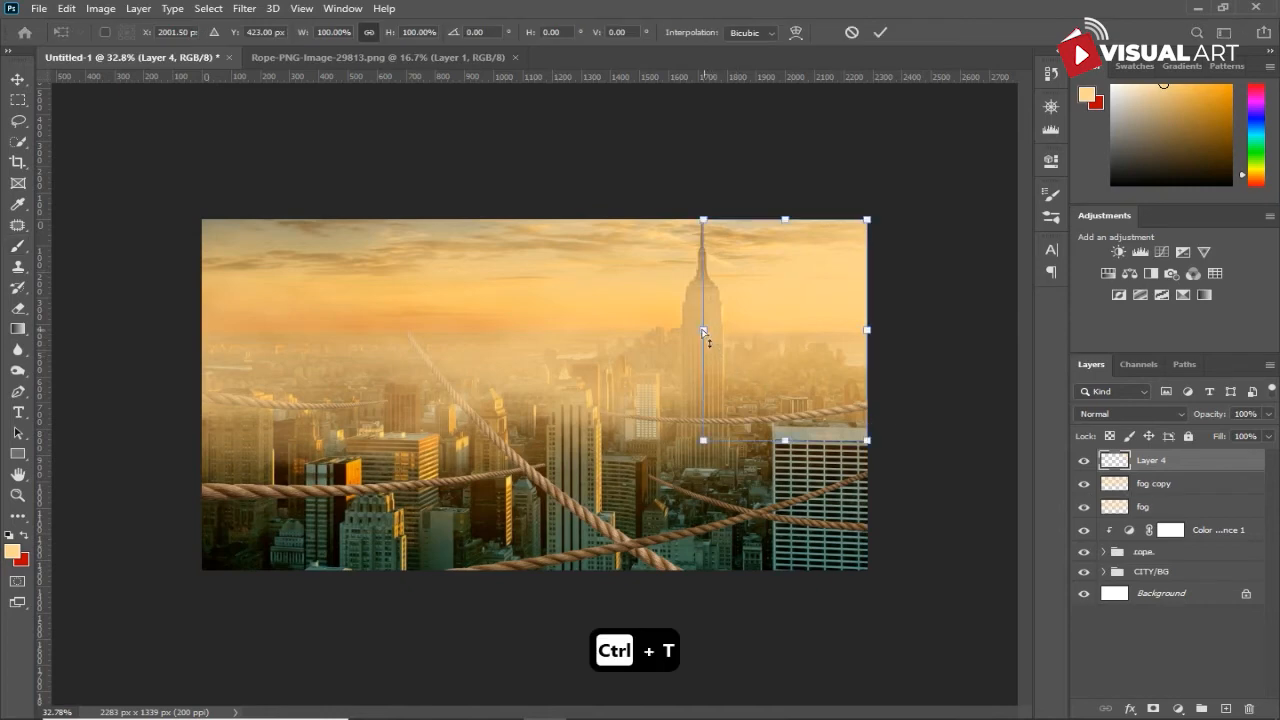
left_click_drag(702, 330, 659, 330)
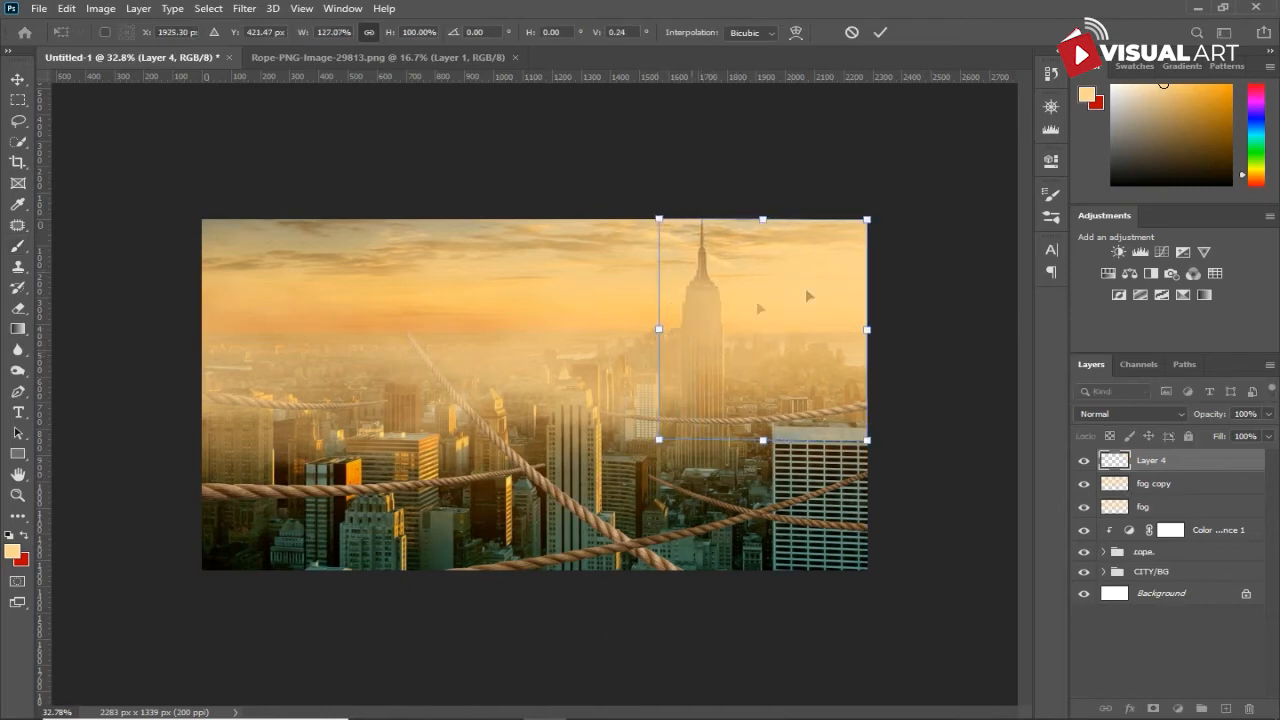
left_click_drag(870, 221, 879, 183)
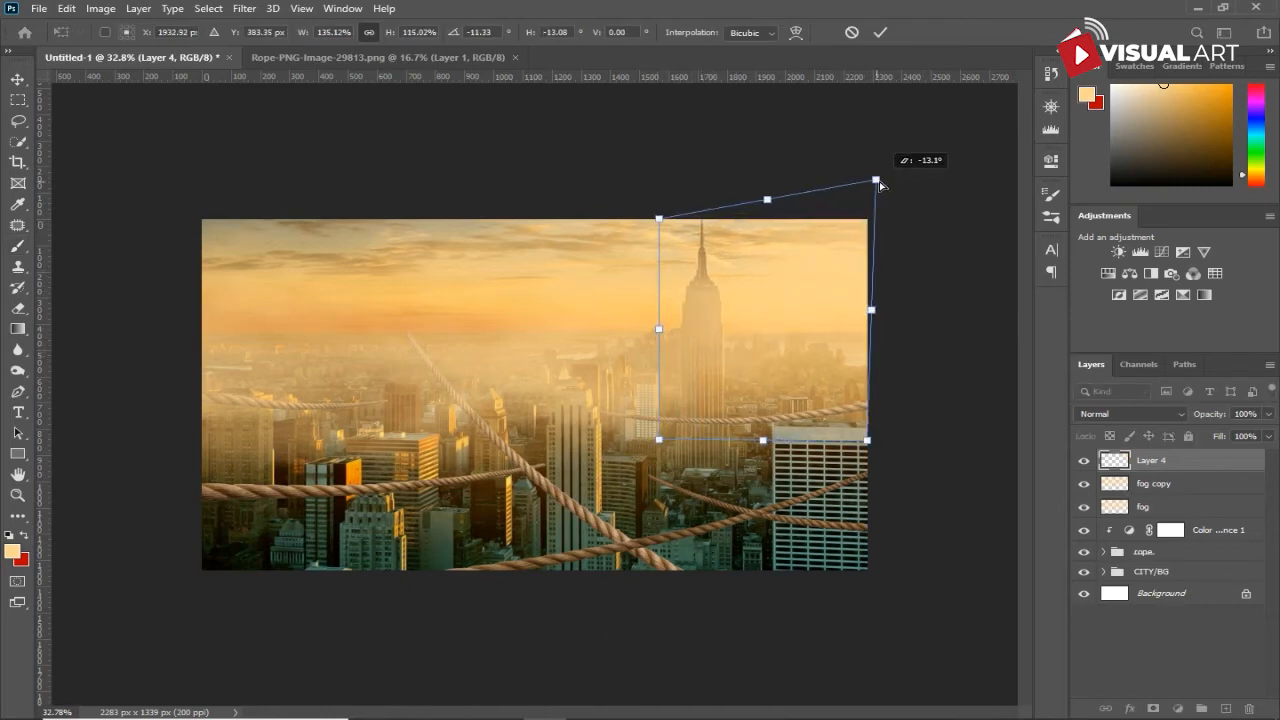
left_click_drag(870, 443, 897, 437)
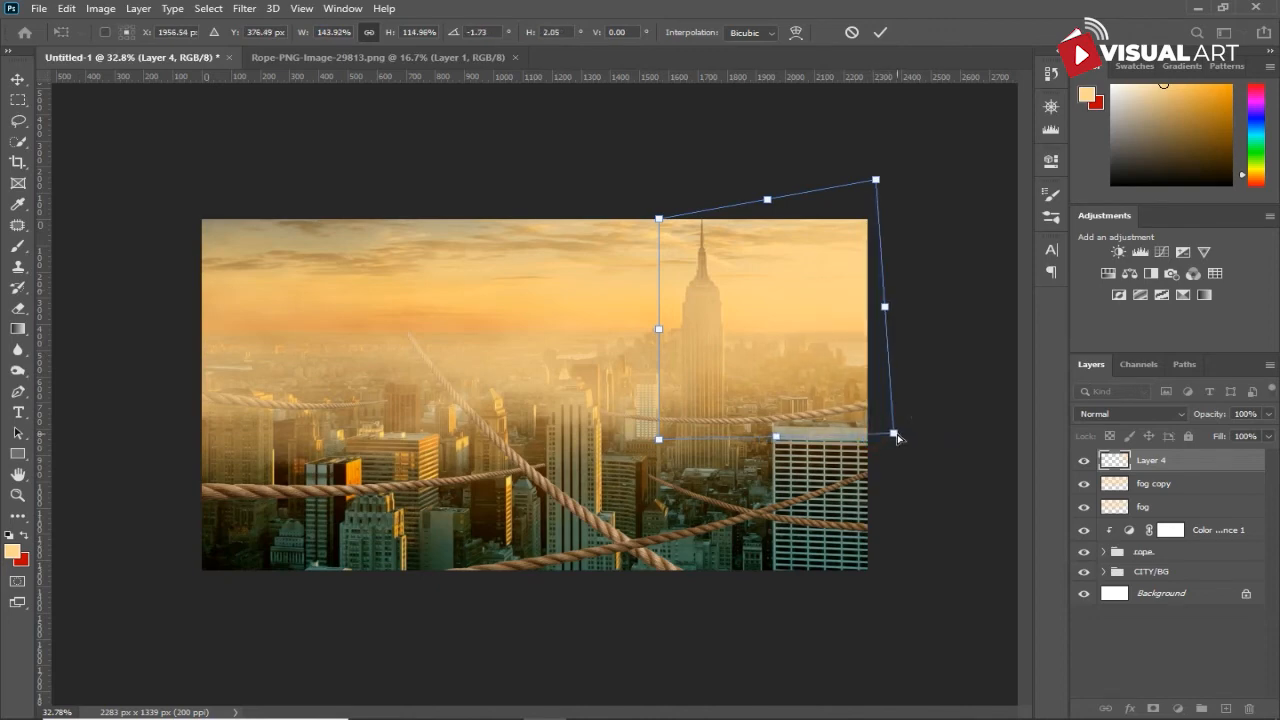
key("Return")
key("b")
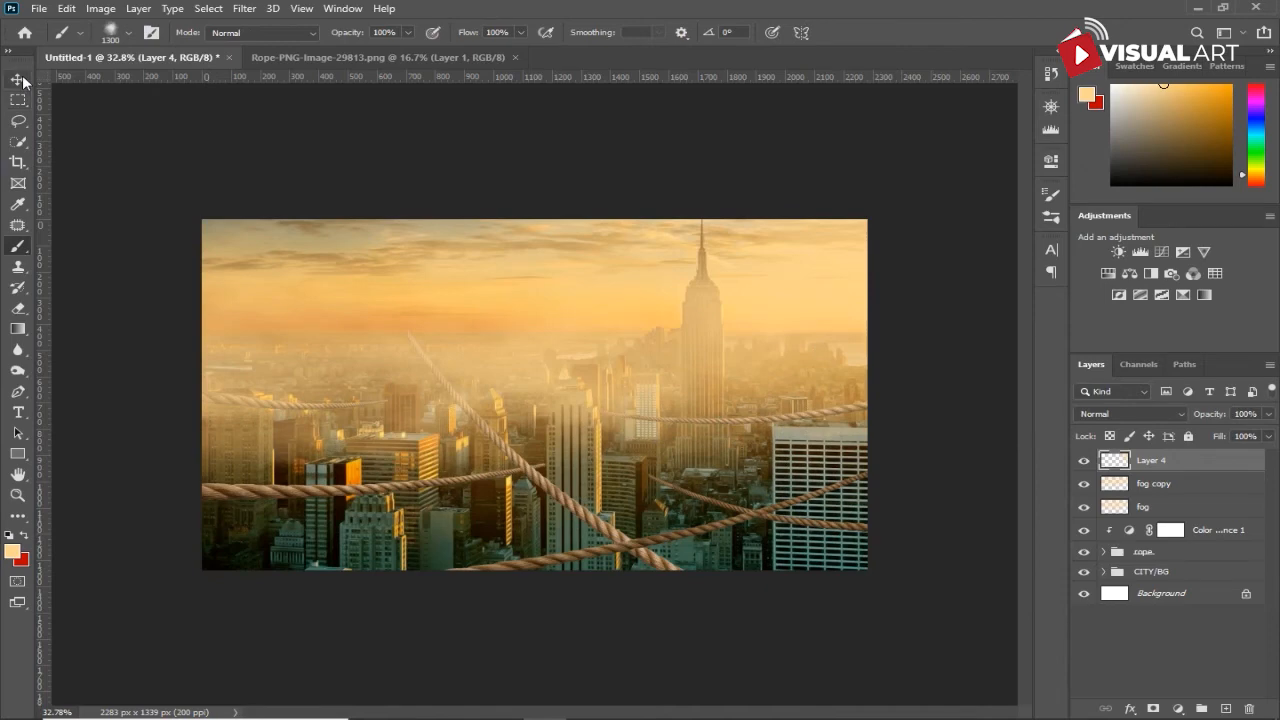
left_click(23, 80)
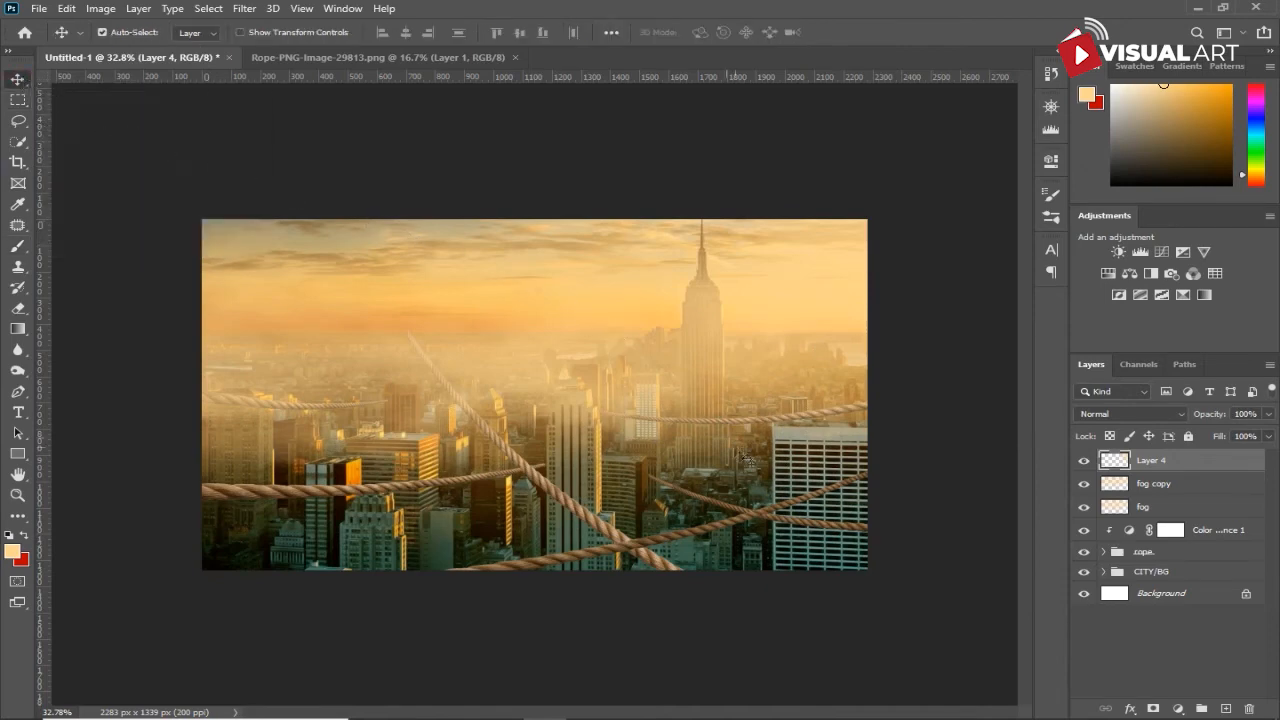
- Create a new layer above the CITY/BG group and set the brush's foreground color to black
left_click(1186, 571)
left_click(1227, 709)
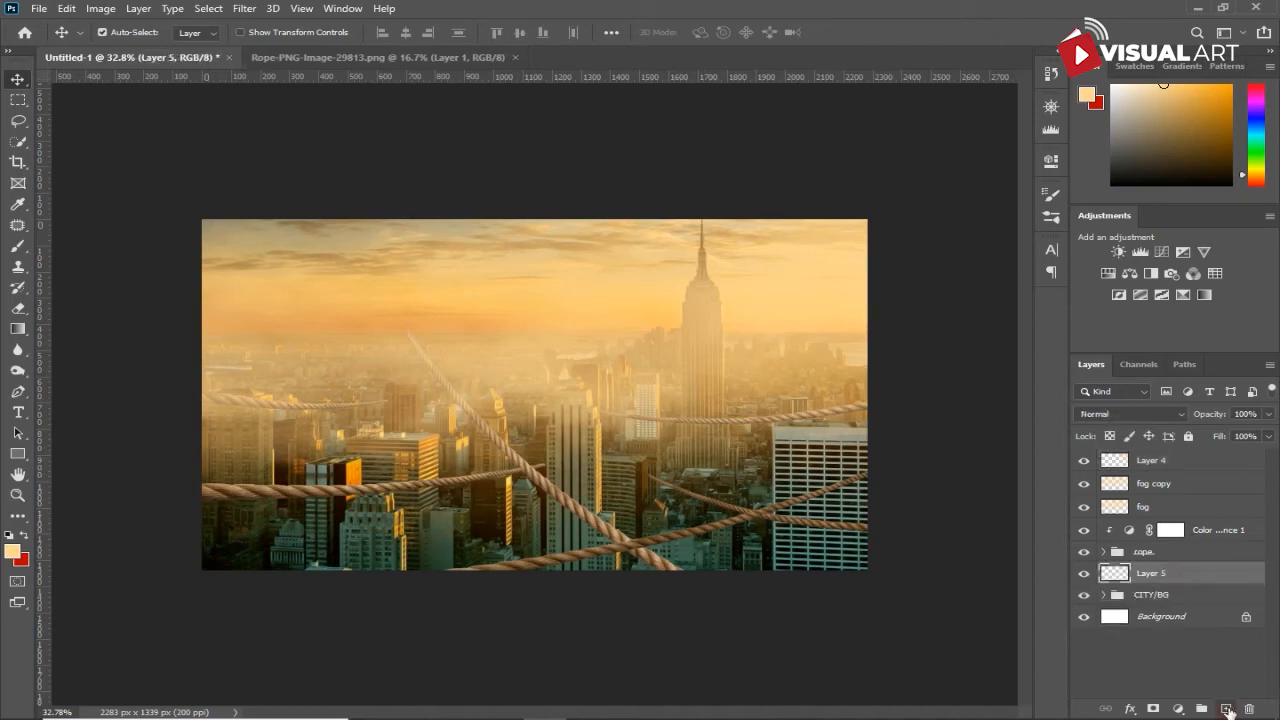
left_click(20, 247)
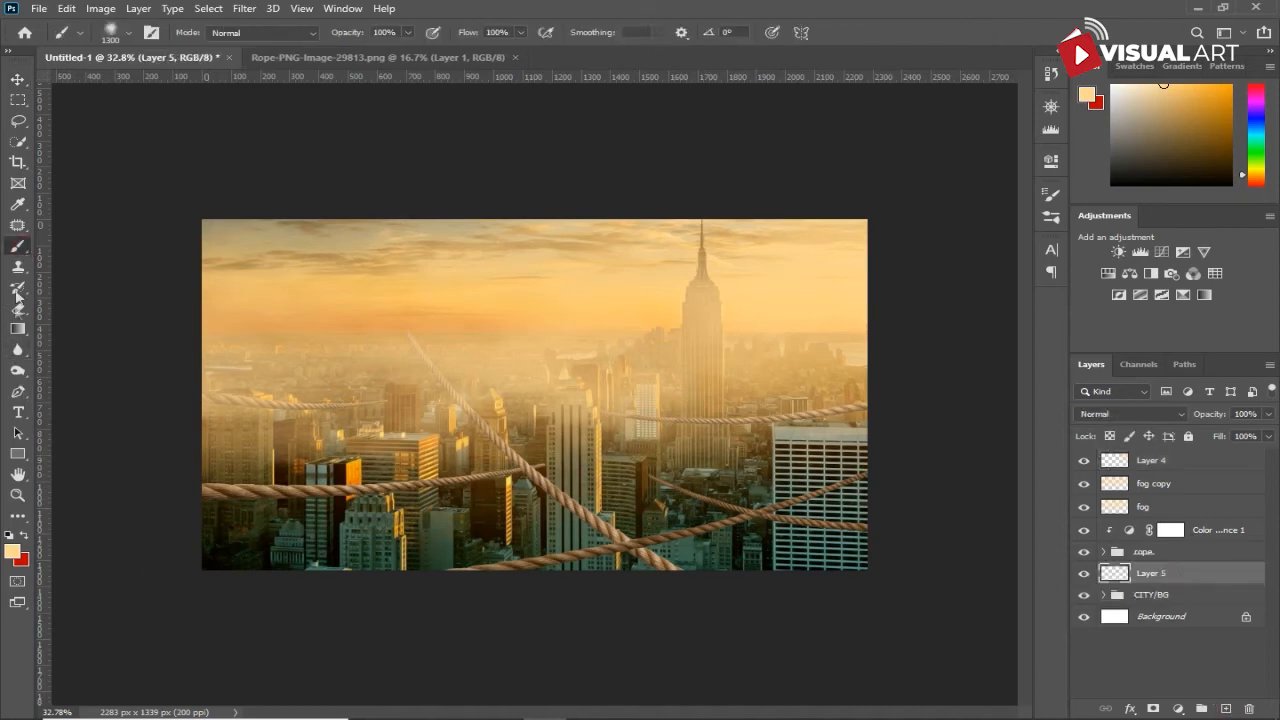
left_click(14, 551)
left_click_drag(803, 390, 679, 420)
left_click(1067, 200)
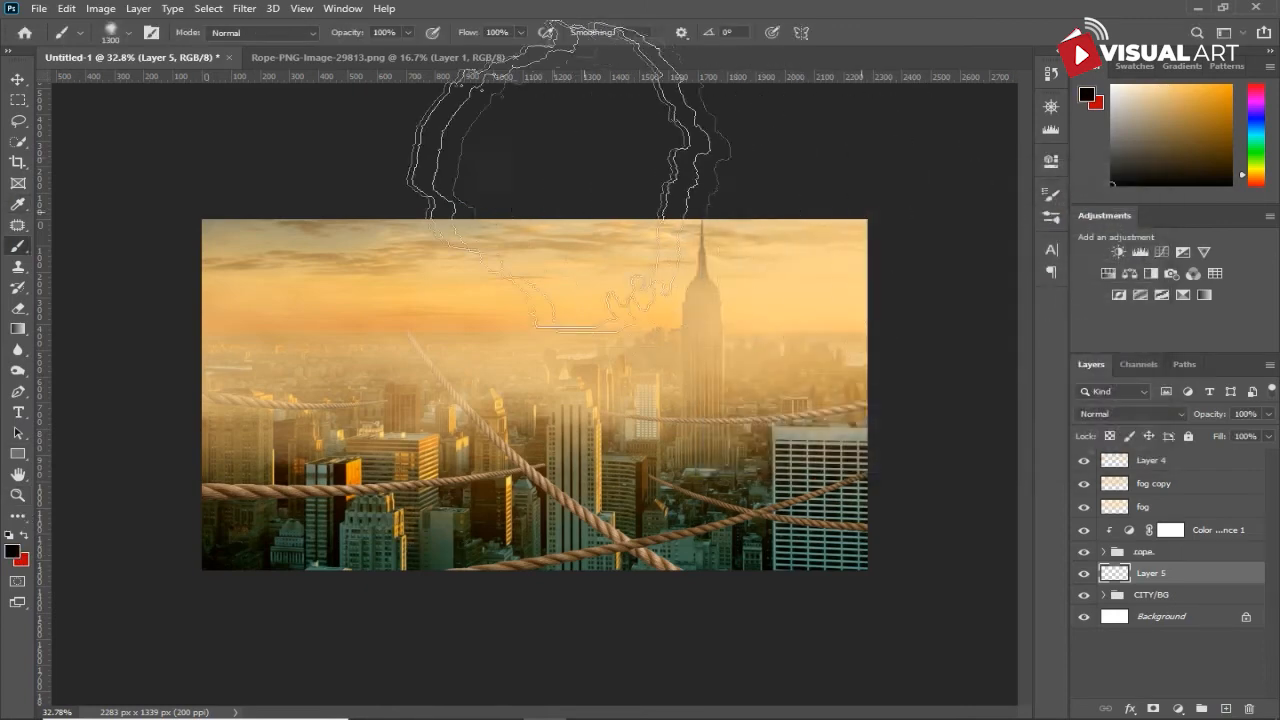
- Switch the brush to the 30 px soft round tip with 0% hardness
left_click(1049, 197)
left_click_drag(1015, 245, 1017, 220)
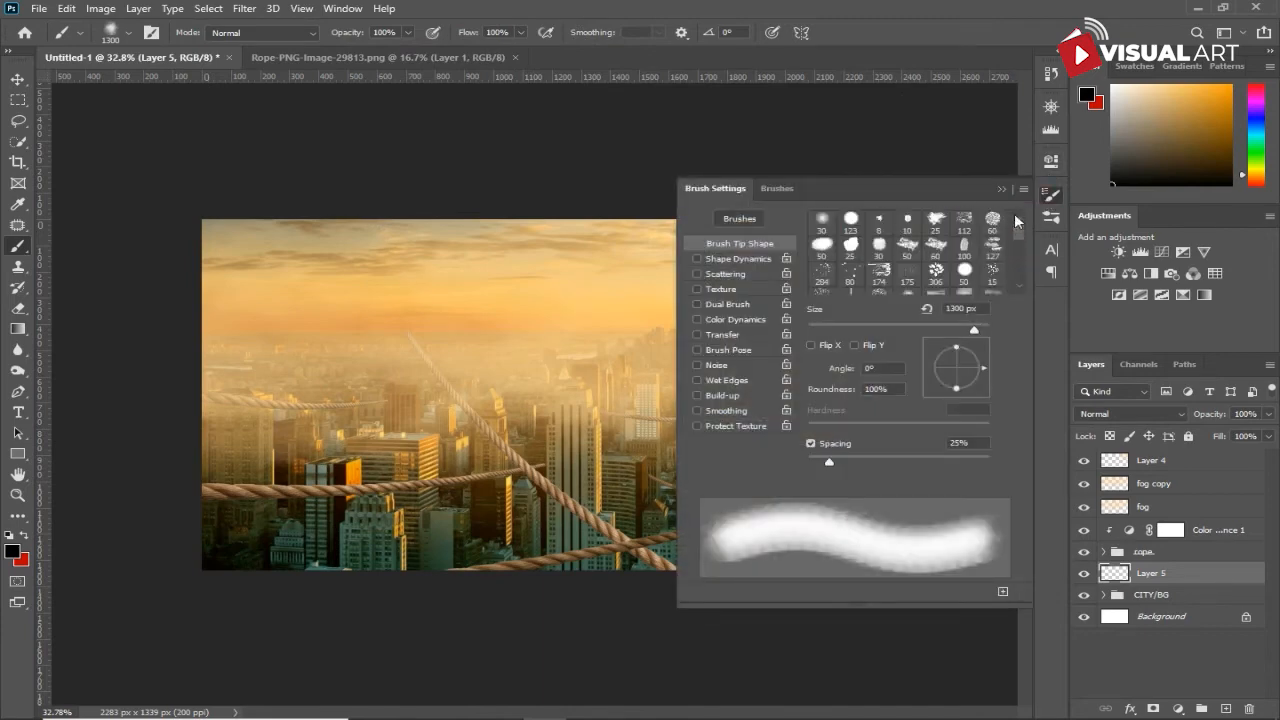
left_click(822, 221)
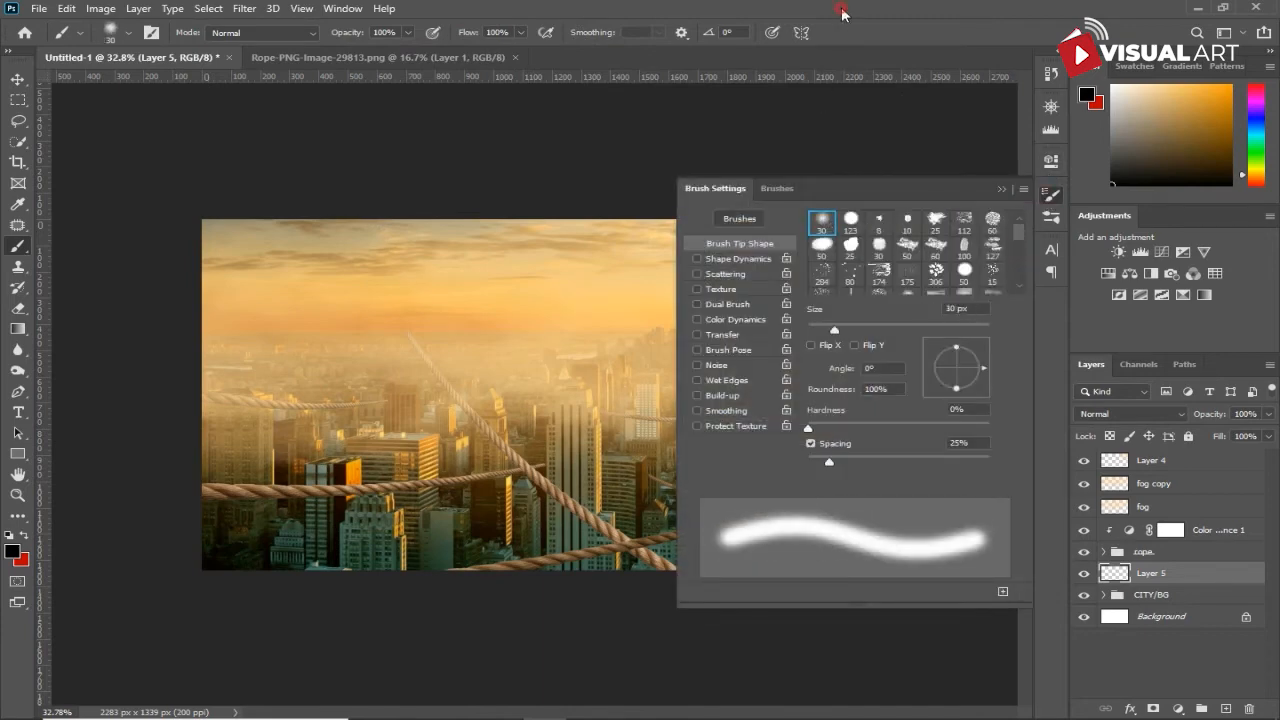
left_click(1002, 188)
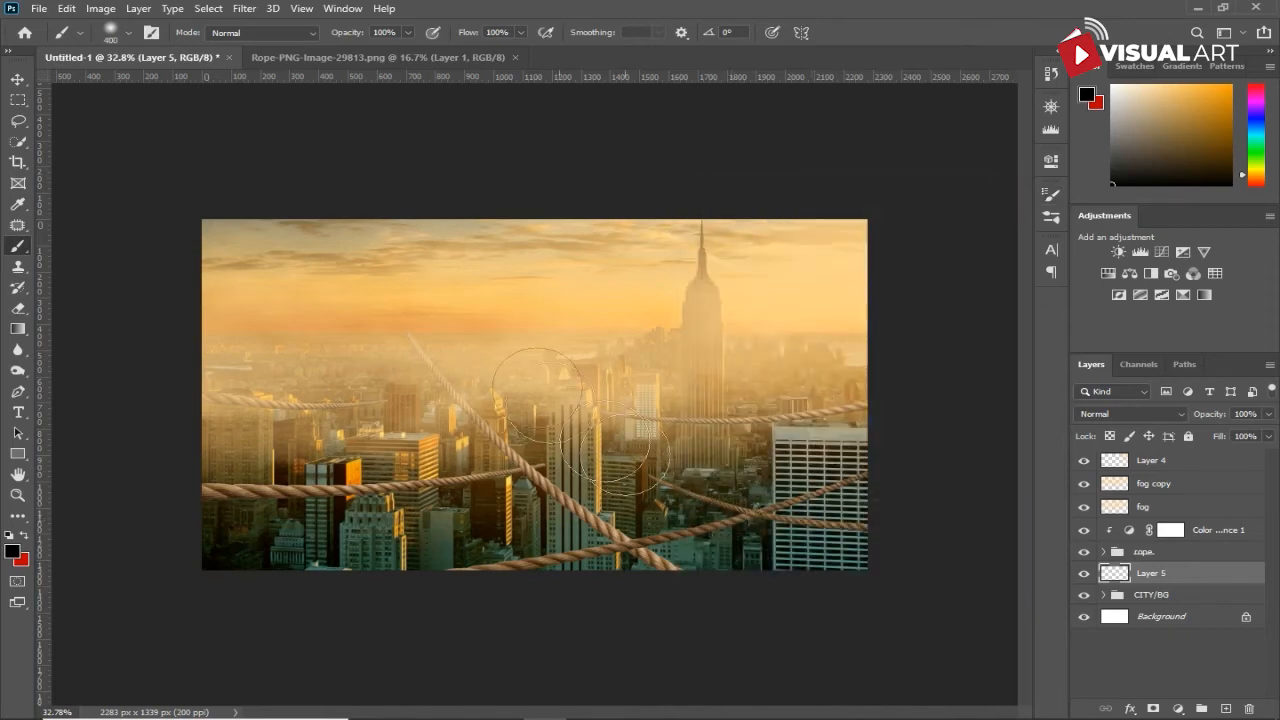
- Darken the buildings along the image's bottom edge with a 900 px black brush at 24% opacity
left_click_drag(353, 34, 284, 42)
key("bracketright")
key("bracketright")
mouse_move(318, 617)
left_mouse_down()
mouse_move(784, 608)
mouse_move(620, 624)
mouse_move(848, 624)
mouse_move(885, 605)
mouse_move(429, 662)
mouse_move(581, 628)
left_mouse_up()
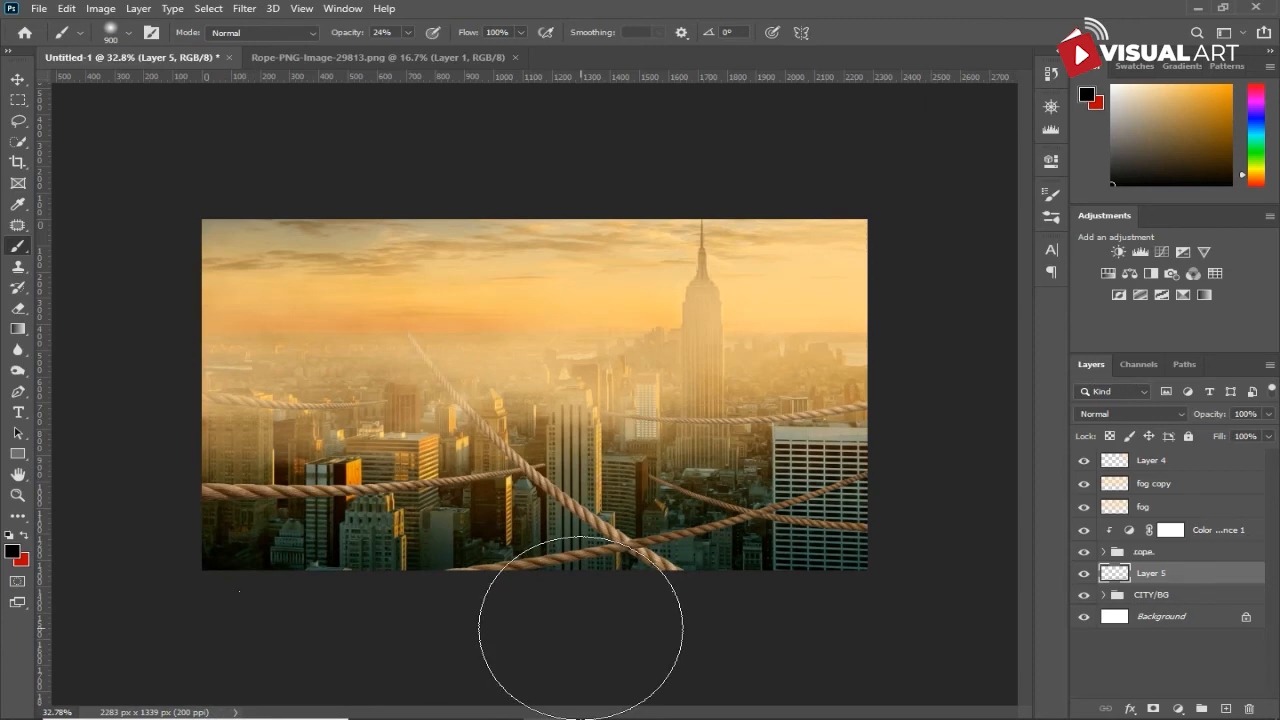
- Create a new layer above Layer 4, set the foreground color to #ffd58d, and lower the brush opacity to 12%
left_click(1205, 462)
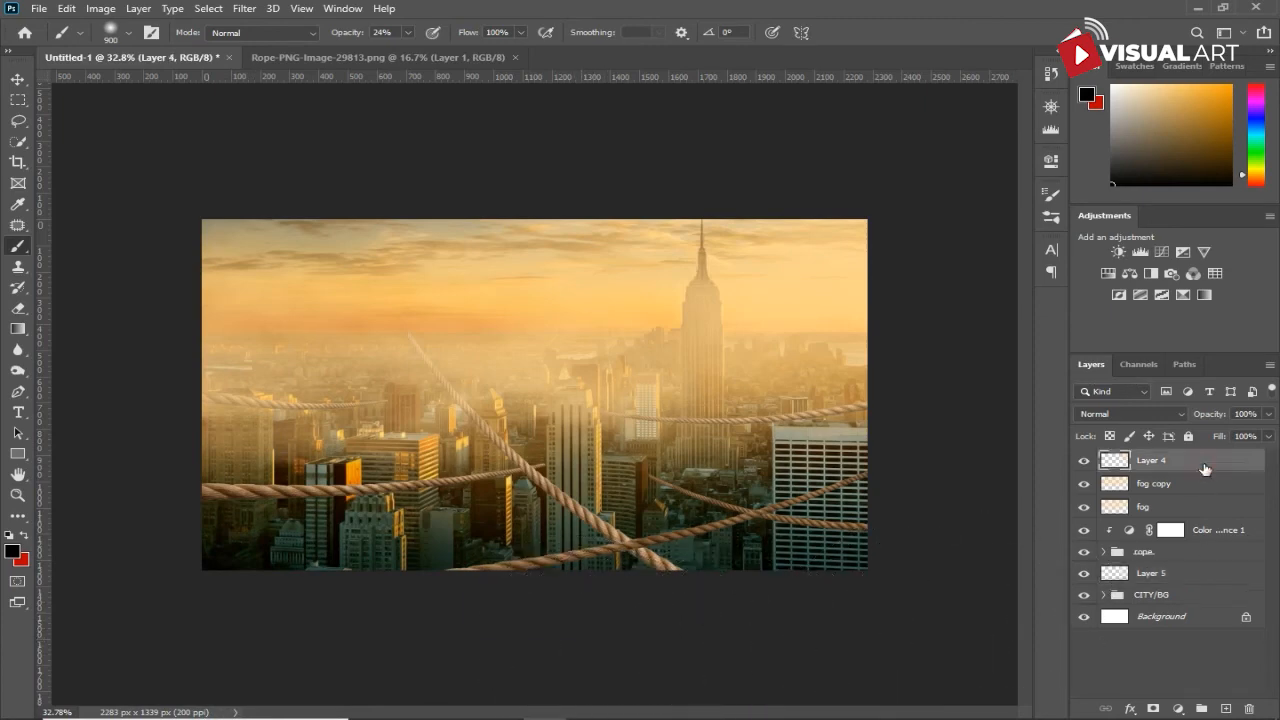
left_click(1226, 708)
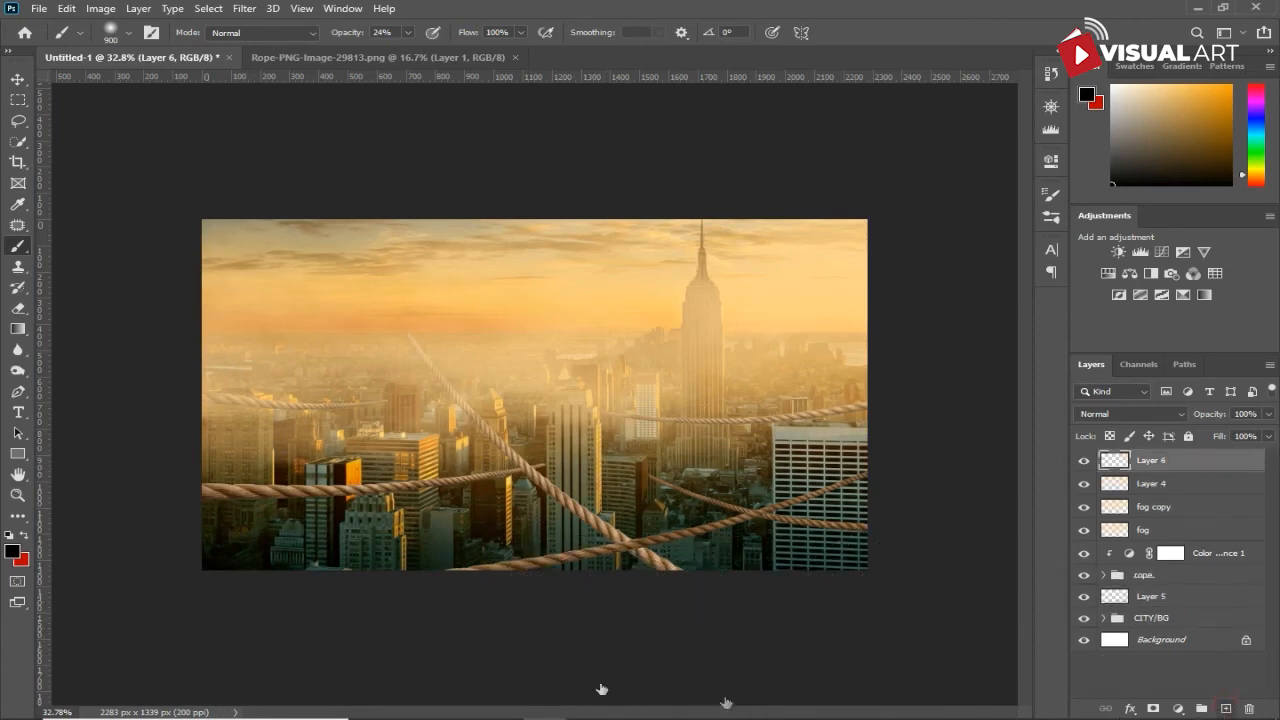
left_click(12, 551)
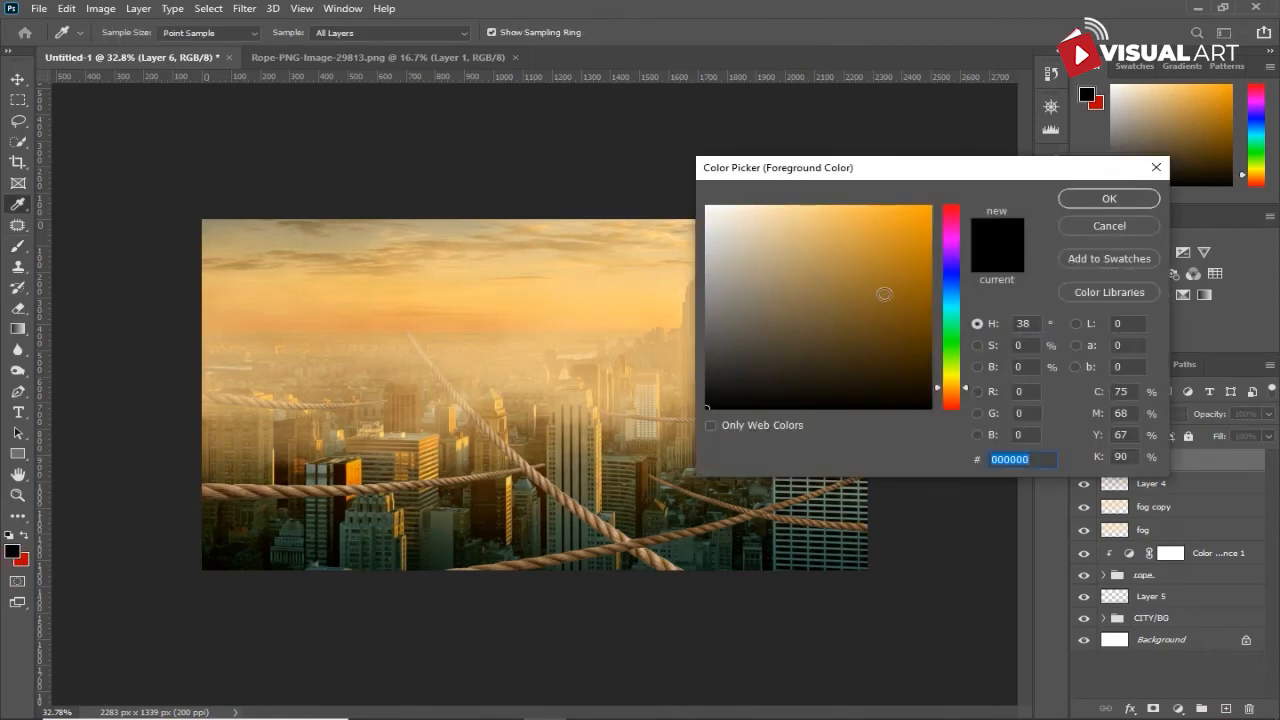
left_click(928, 275)
left_click_drag(801, 220, 806, 201)
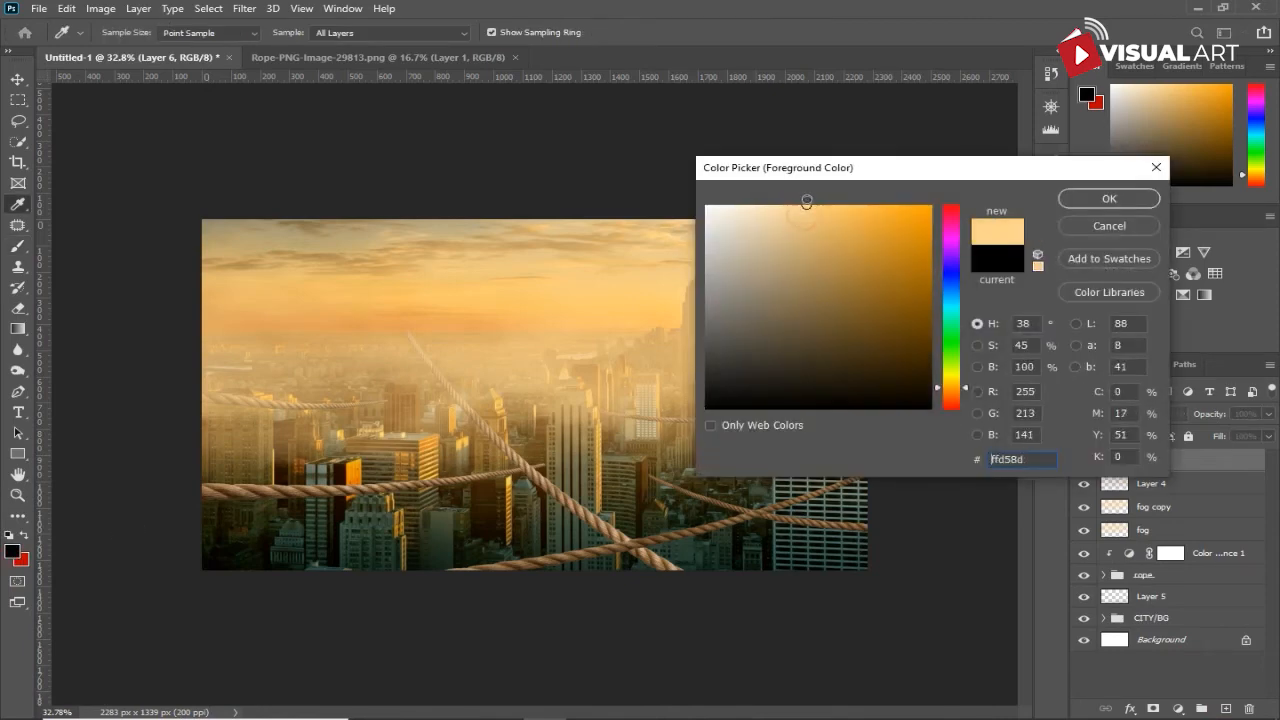
left_click(1110, 199)
key("b")
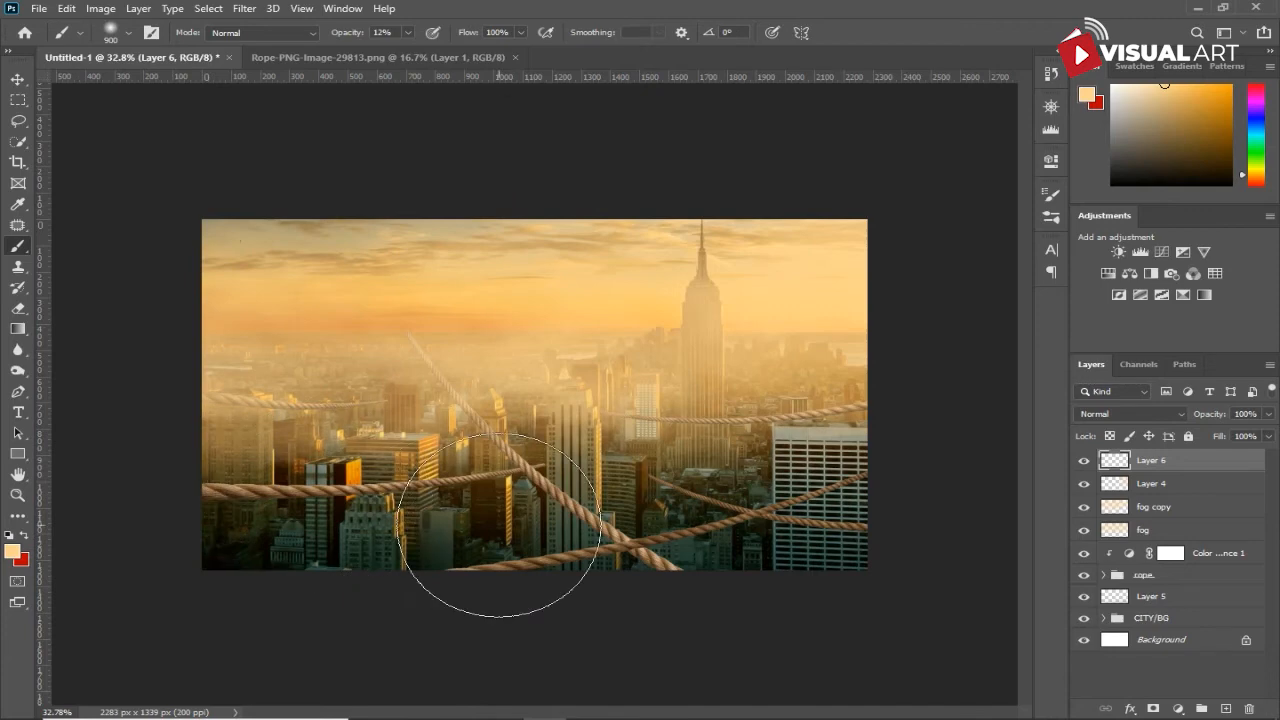
- Add a layer mask to fog copy and paint black at 78% opacity to thin the fog over the lower-left buildings
left_click(1084, 508)
left_click(1084, 508)
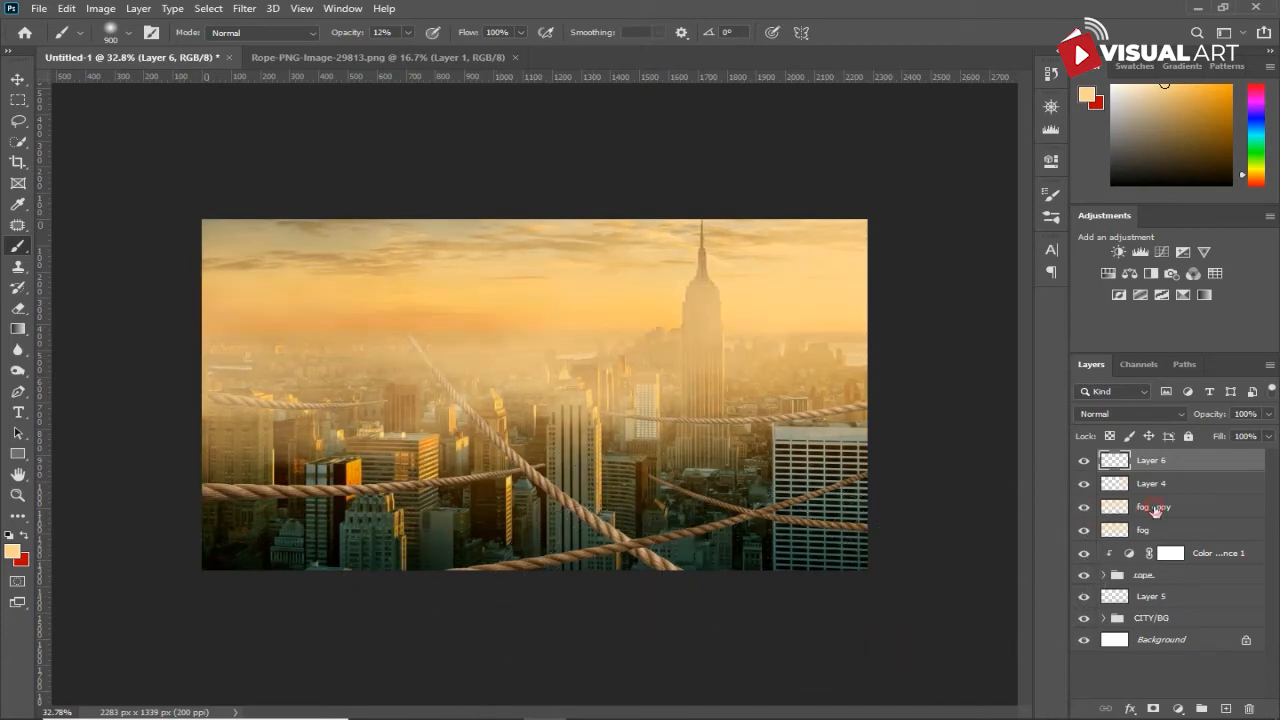
left_click(1155, 508)
left_click(1155, 709)
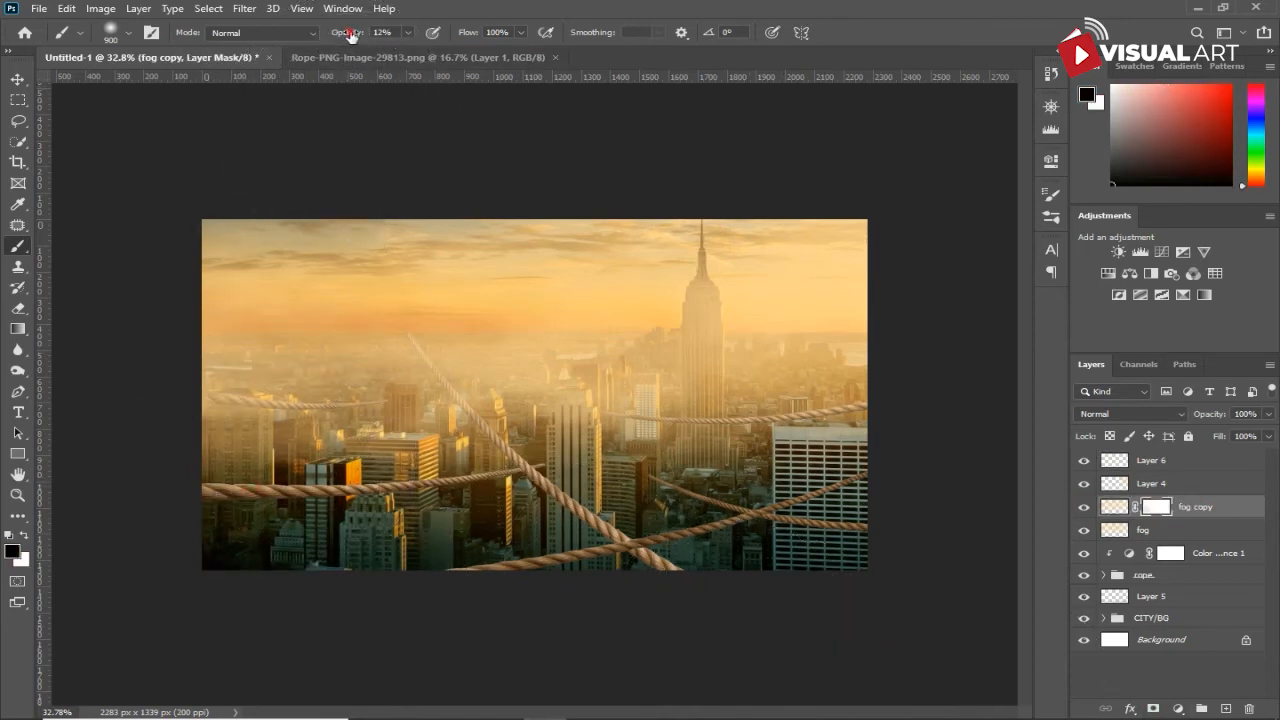
left_click_drag(462, 34, 440, 36)
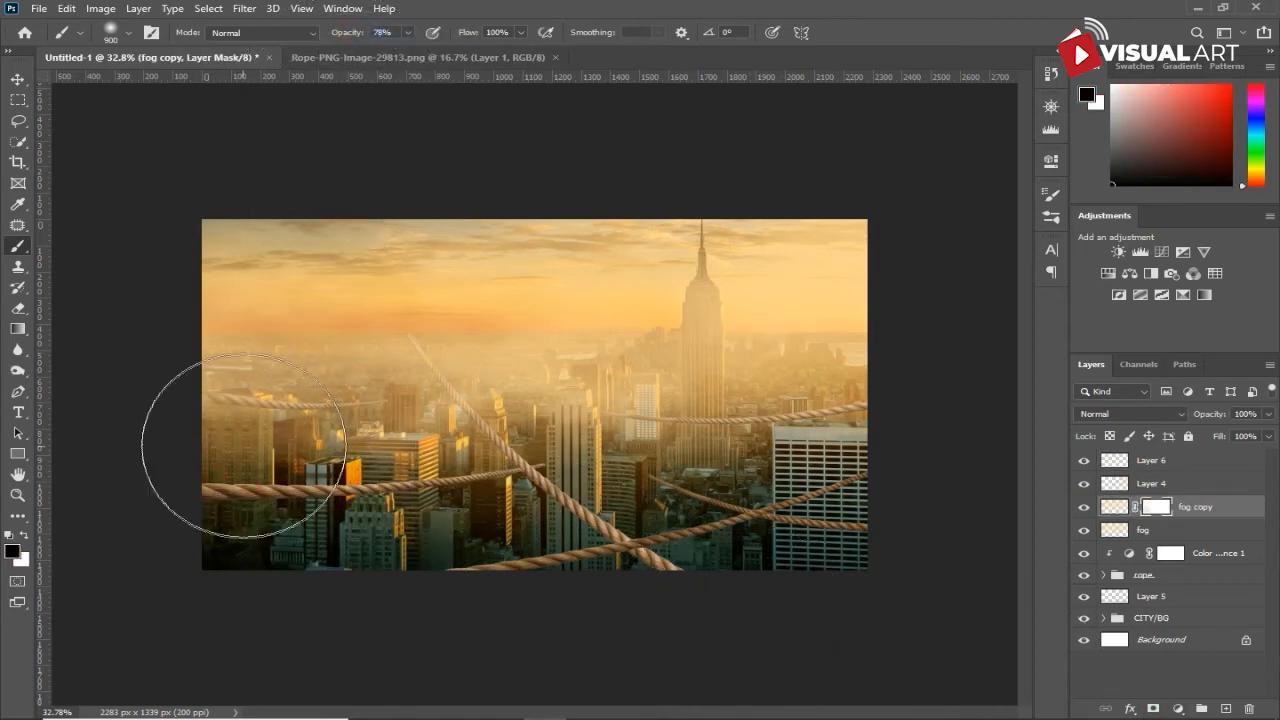
left_click_drag(345, 485, 243, 471)
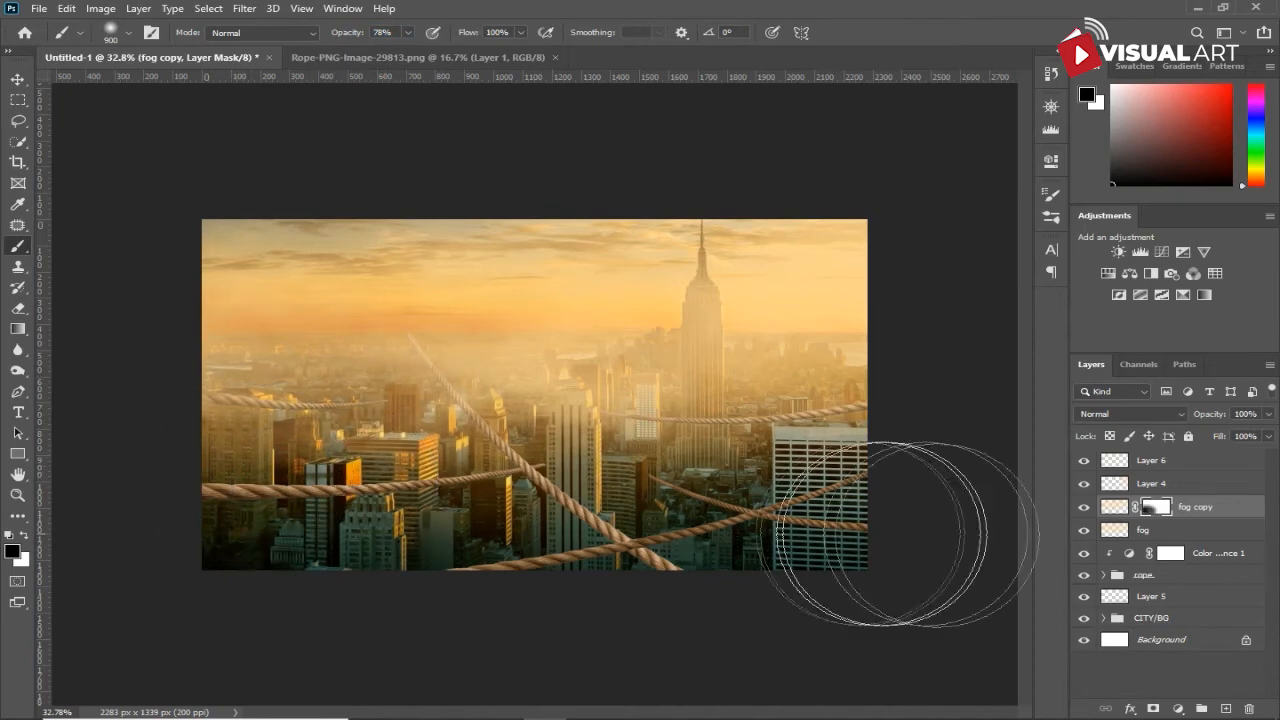
- Add a layer mask to the original fog layer
left_click(1149, 531)
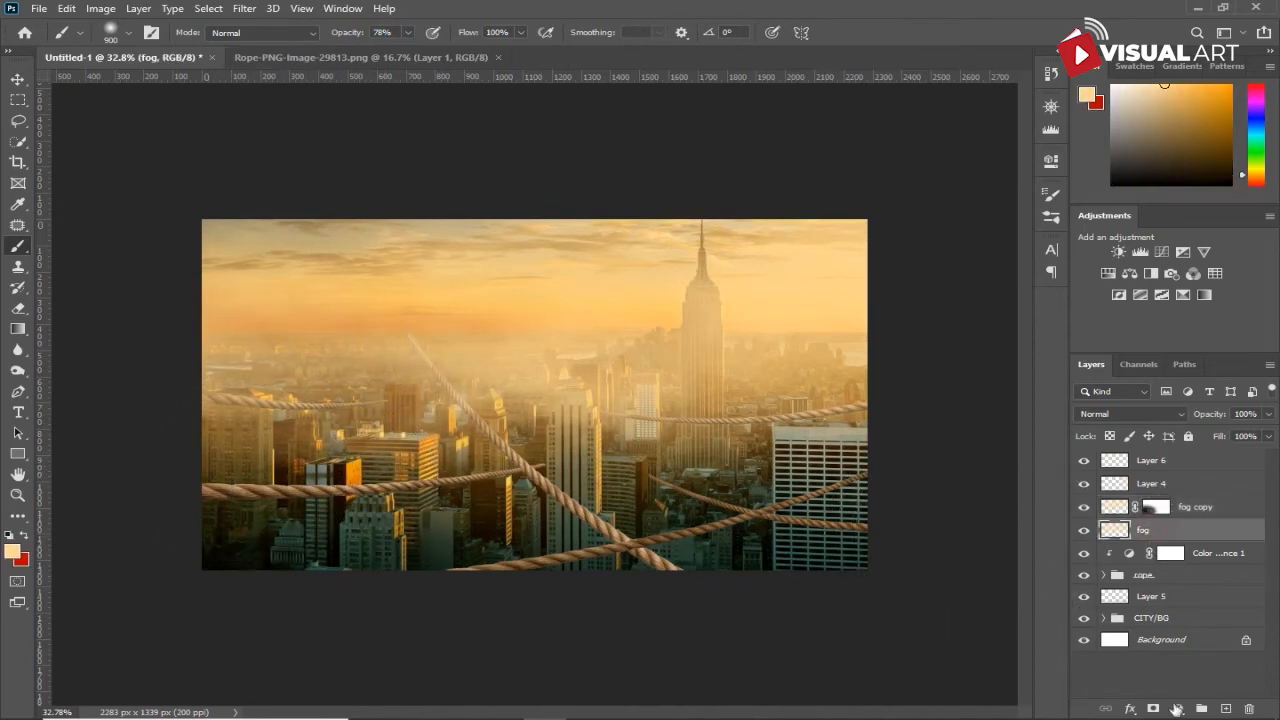
left_click(1178, 708)
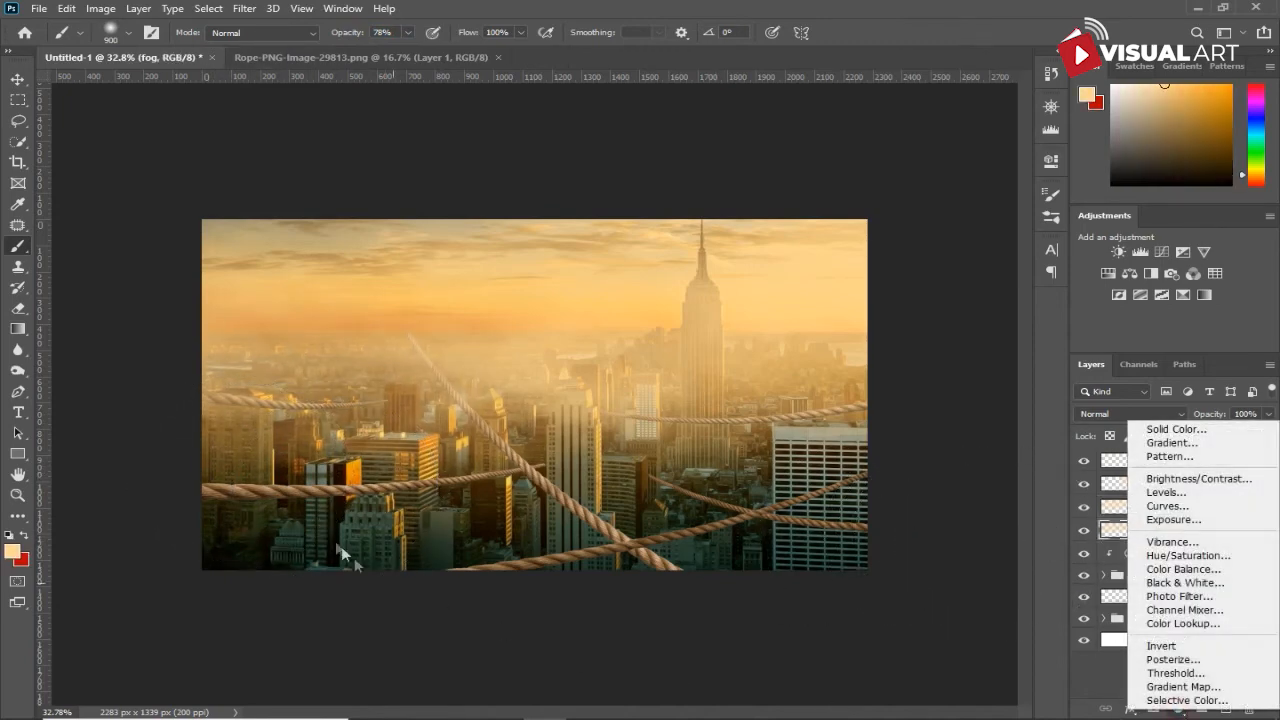
left_click(1108, 685)
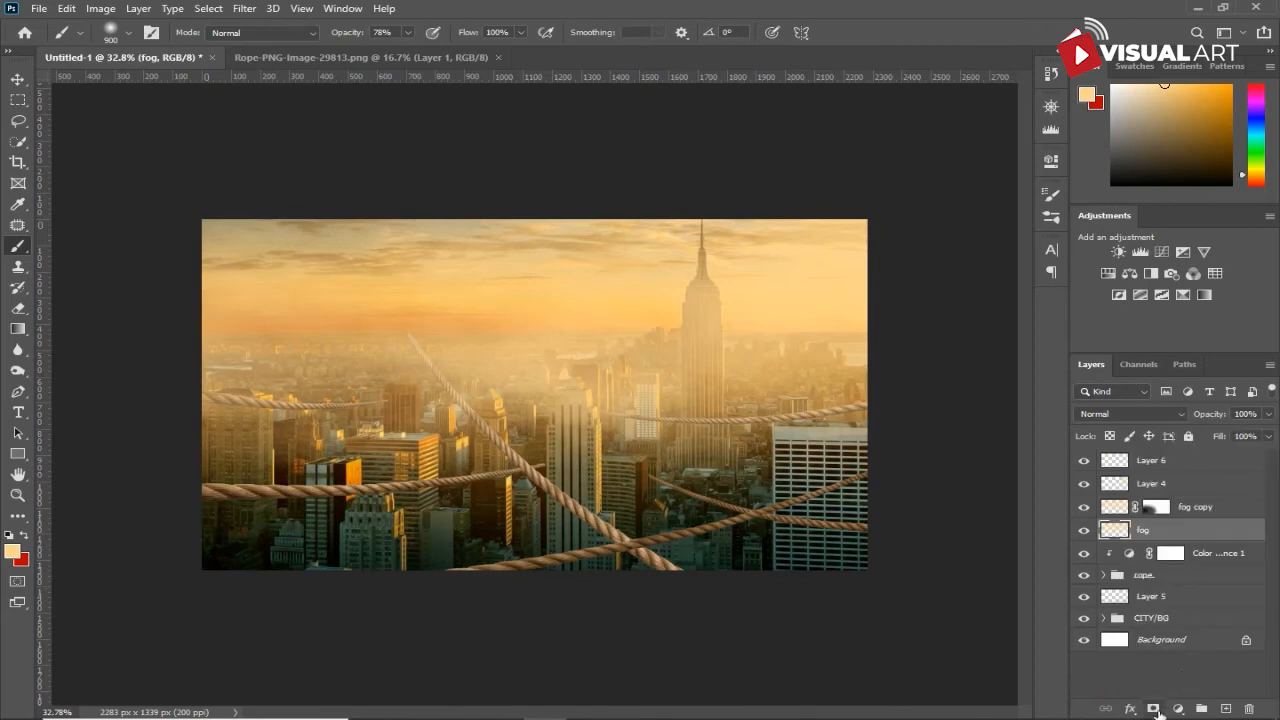
left_click(1153, 708)
- Try masking the fog over the lower-left buildings with a 600 px black brush, undoing each stroke
key("bracketleft")
key("bracketleft")
key("bracketleft")
mouse_move(225, 440)
left_mouse_down()
mouse_move(420, 470)
mouse_move(470, 500)
left_mouse_up()
key("ctrl+z")
left_click_drag(213, 472, 310, 462)
key("ctrl+z")
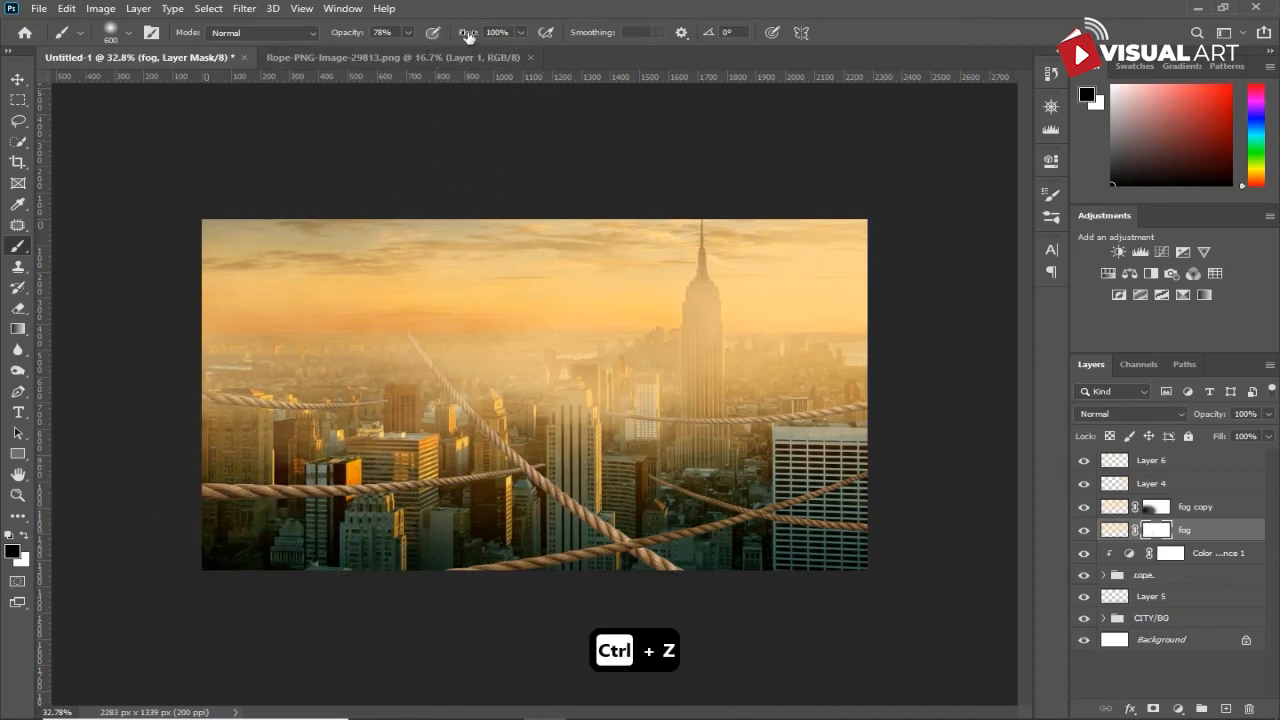
- Lower the brush to 45% opacity and 86% flow and mask both fog layers over the lower-left and right-hand buildings
left_click_drag(456, 37, 457, 37)
left_click_drag(325, 45, 323, 46)
mouse_move(248, 414)
left_mouse_down()
mouse_move(290, 414)
mouse_move(275, 424)
mouse_move(330, 437)
mouse_move(214, 450)
left_mouse_up()
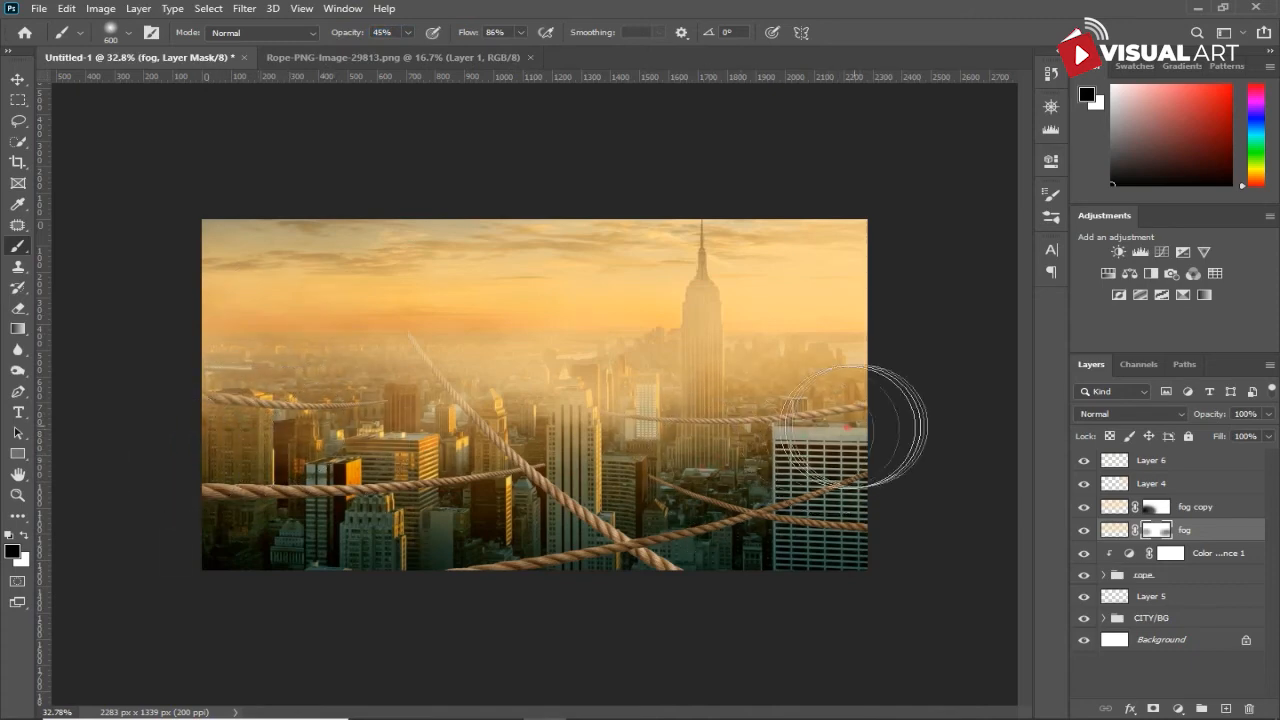
left_click(1155, 507)
mouse_move(864, 463)
left_mouse_down()
mouse_move(715, 475)
mouse_move(886, 457)
mouse_move(755, 467)
mouse_move(900, 433)
left_mouse_up()
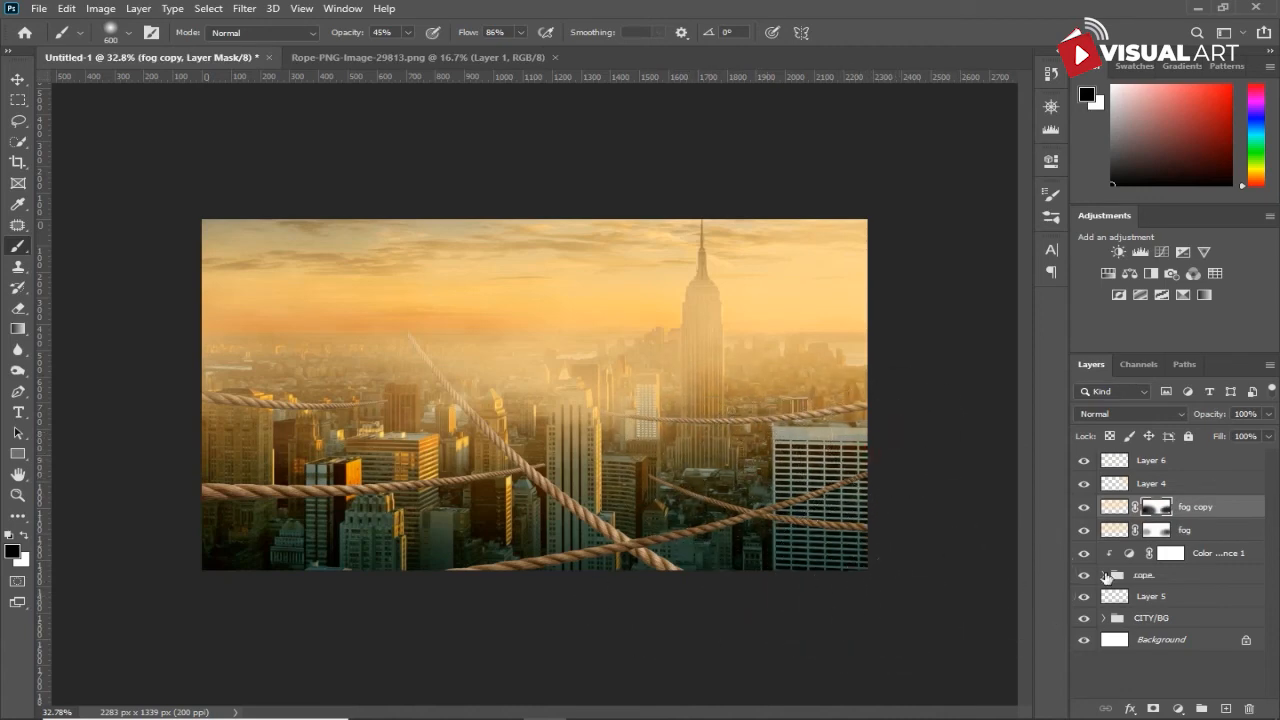
- Add a Levels adjustment clipped to the rope group and lower its output white level to about 165
left_click(1164, 578)
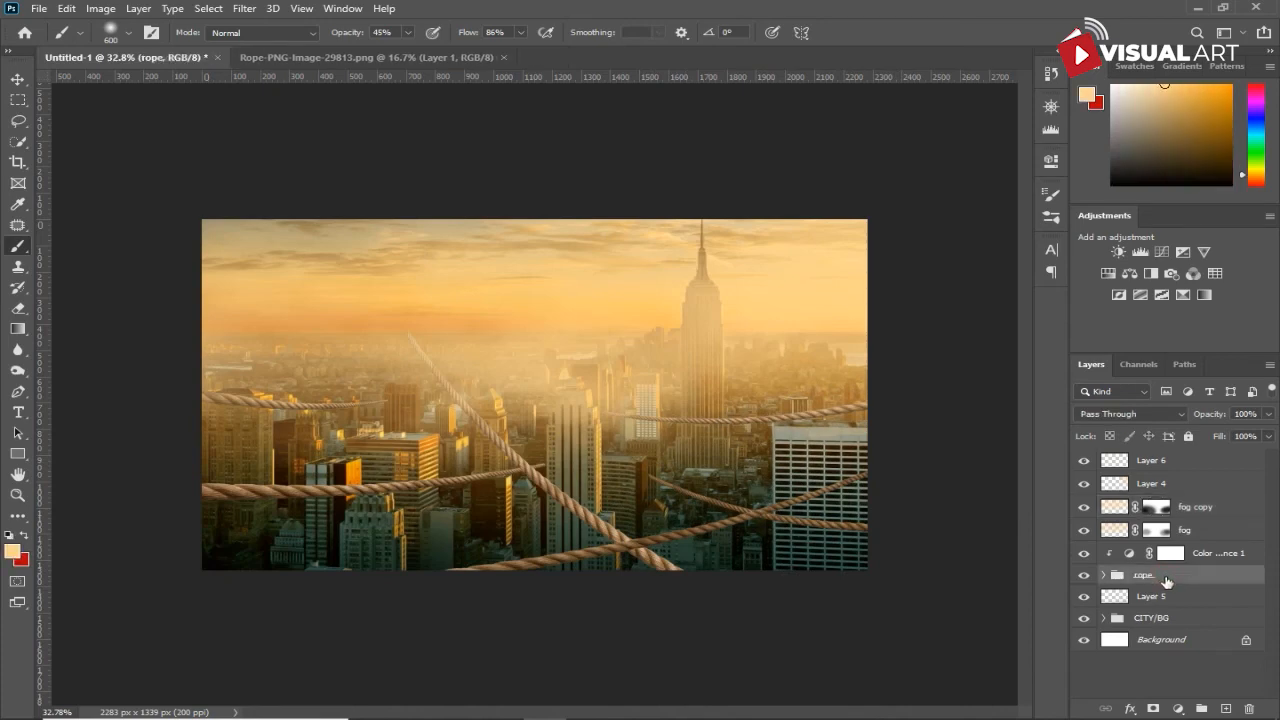
left_click(1182, 709)
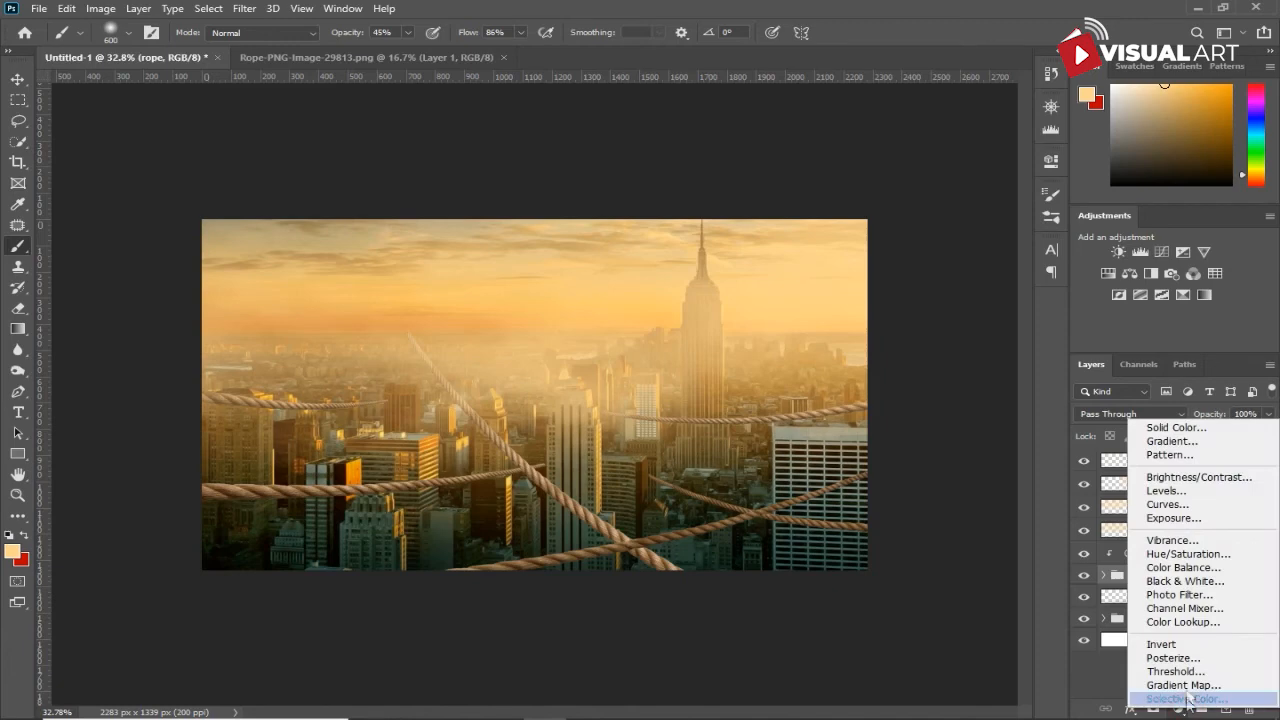
left_click(1214, 491)
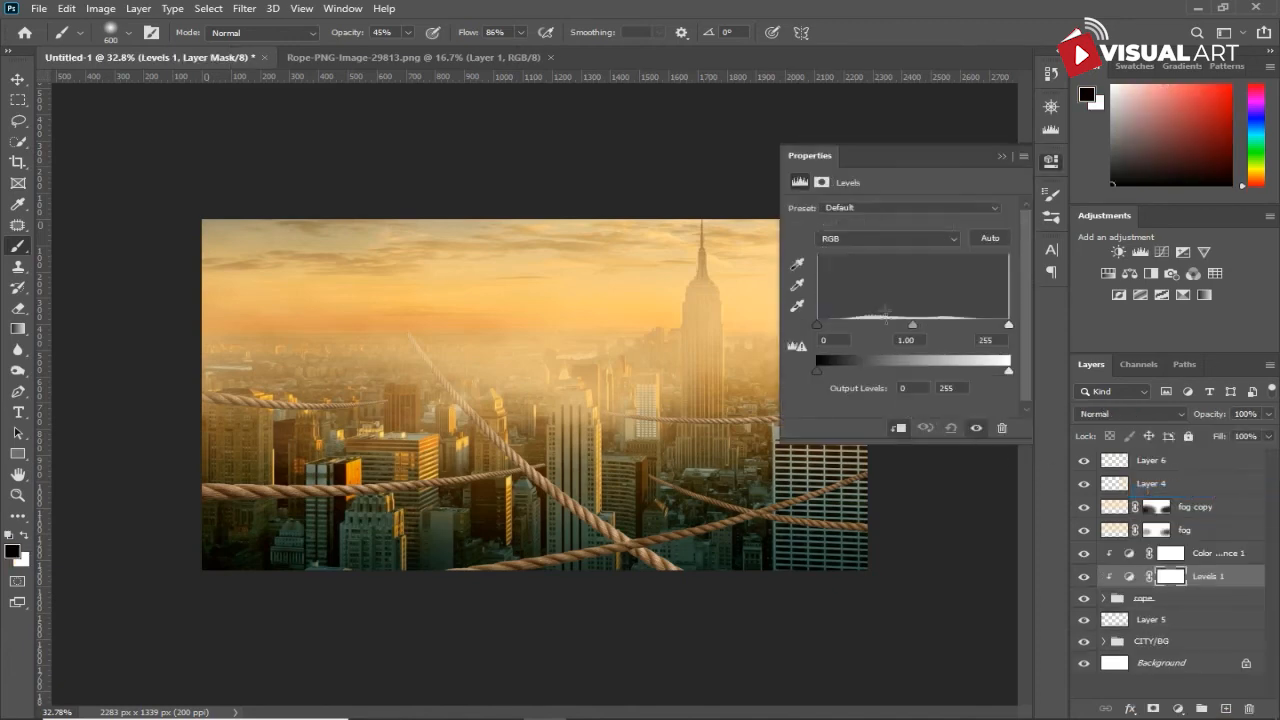
left_click_drag(1008, 372, 958, 374)
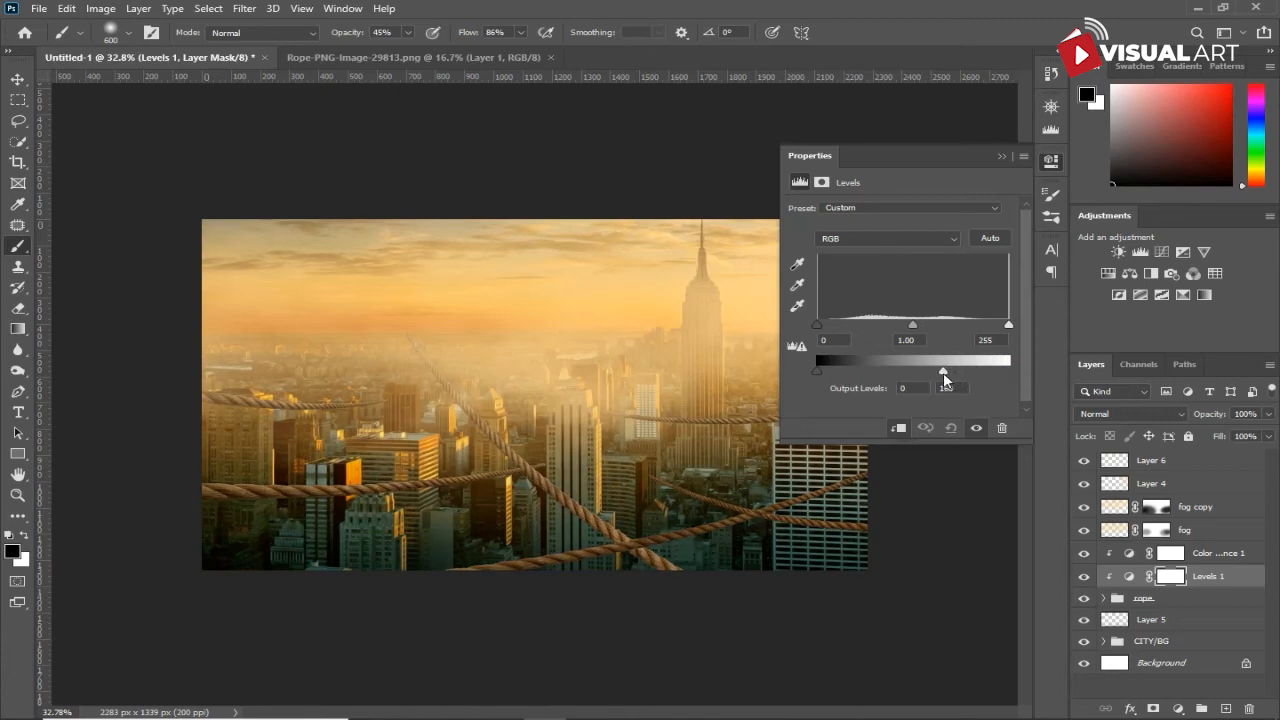
left_click(1002, 155)
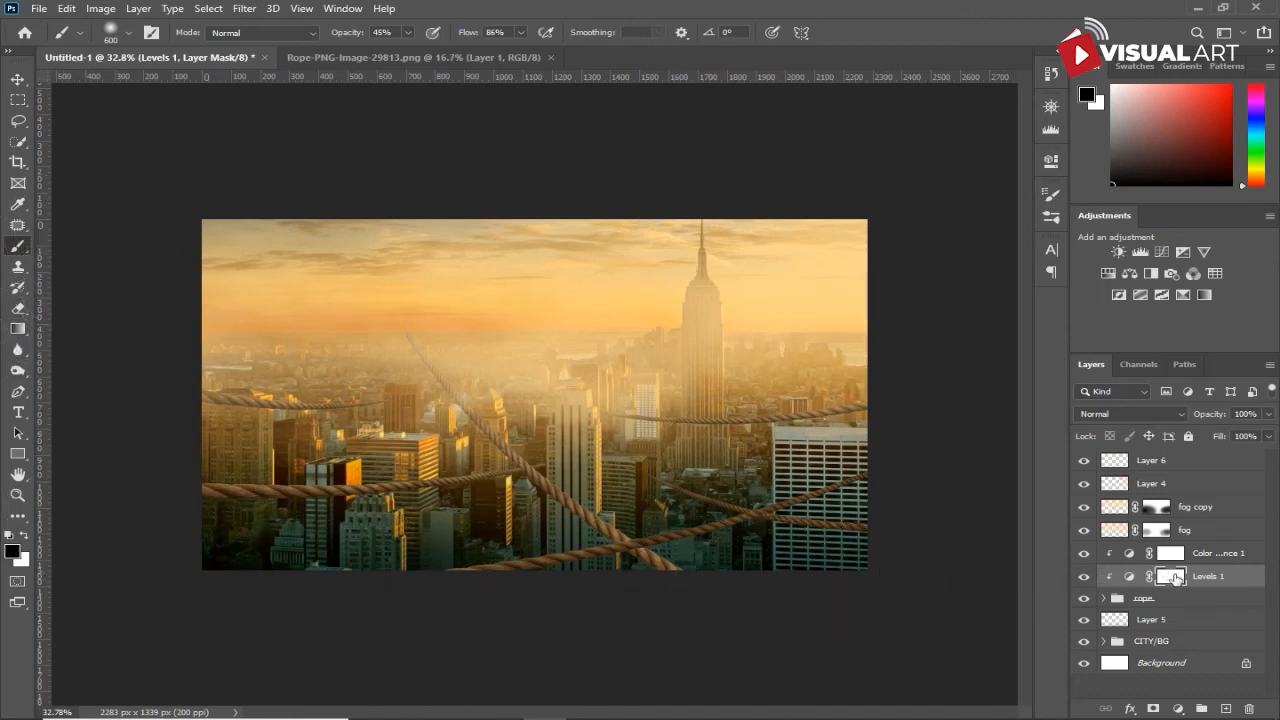
- Paint black on the Levels mask along the hazy central rope sections at 45% opacity, reducing the brush from 600 to 175 px
mouse_move(380, 346)
left_mouse_down()
mouse_move(456, 388)
mouse_move(550, 402)
mouse_move(749, 380)
left_mouse_up()
key("ctrl+z")
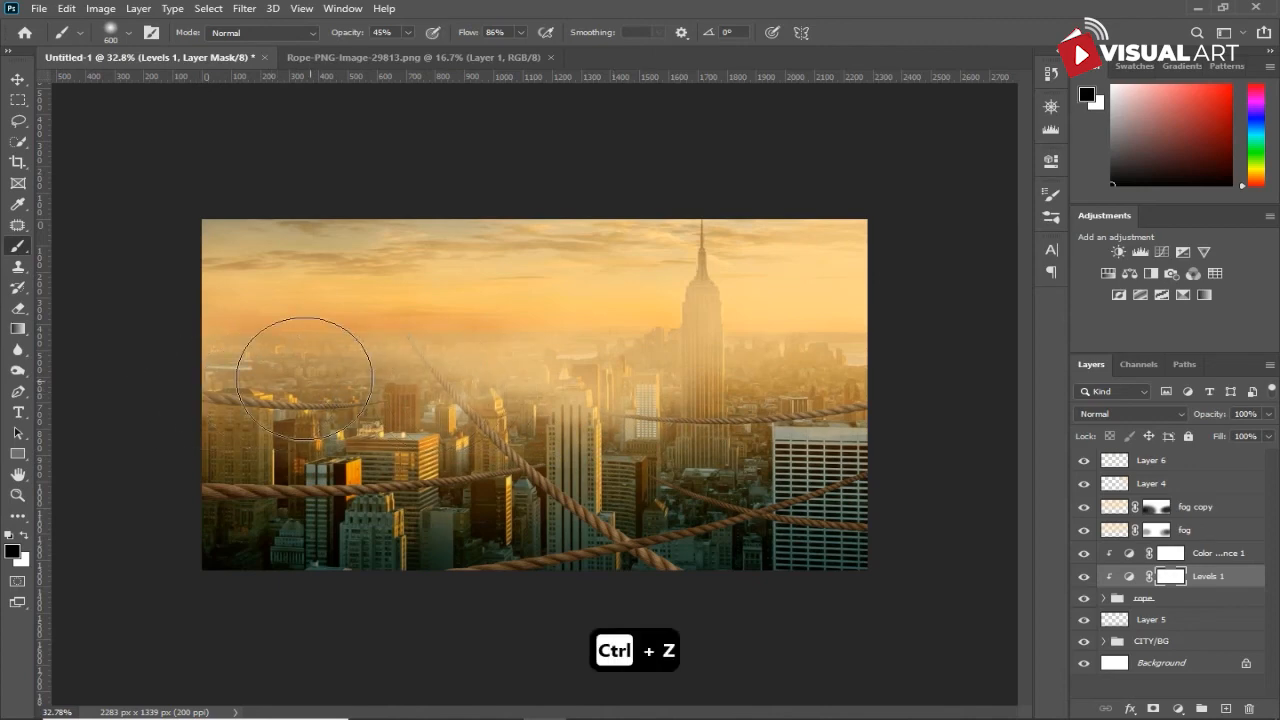
mouse_move(390, 376)
left_mouse_down()
mouse_move(466, 323)
mouse_move(528, 363)
mouse_move(730, 382)
mouse_move(428, 490)
mouse_move(669, 465)
left_mouse_up()
key("bracketleft")
key("bracketleft")
key("bracketleft")
key("bracketleft")
key("bracketleft")
key("bracketleft")
key("bracketleft")
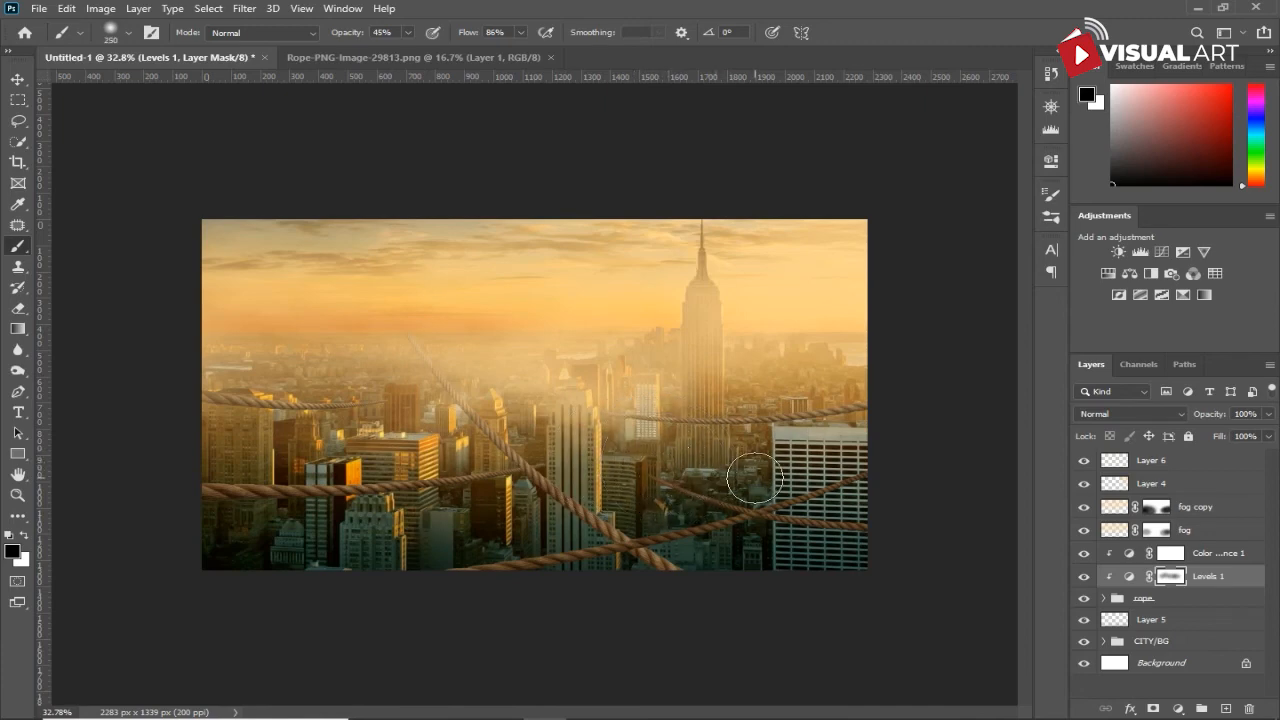
key("bracketleft")
key("bracketleft")
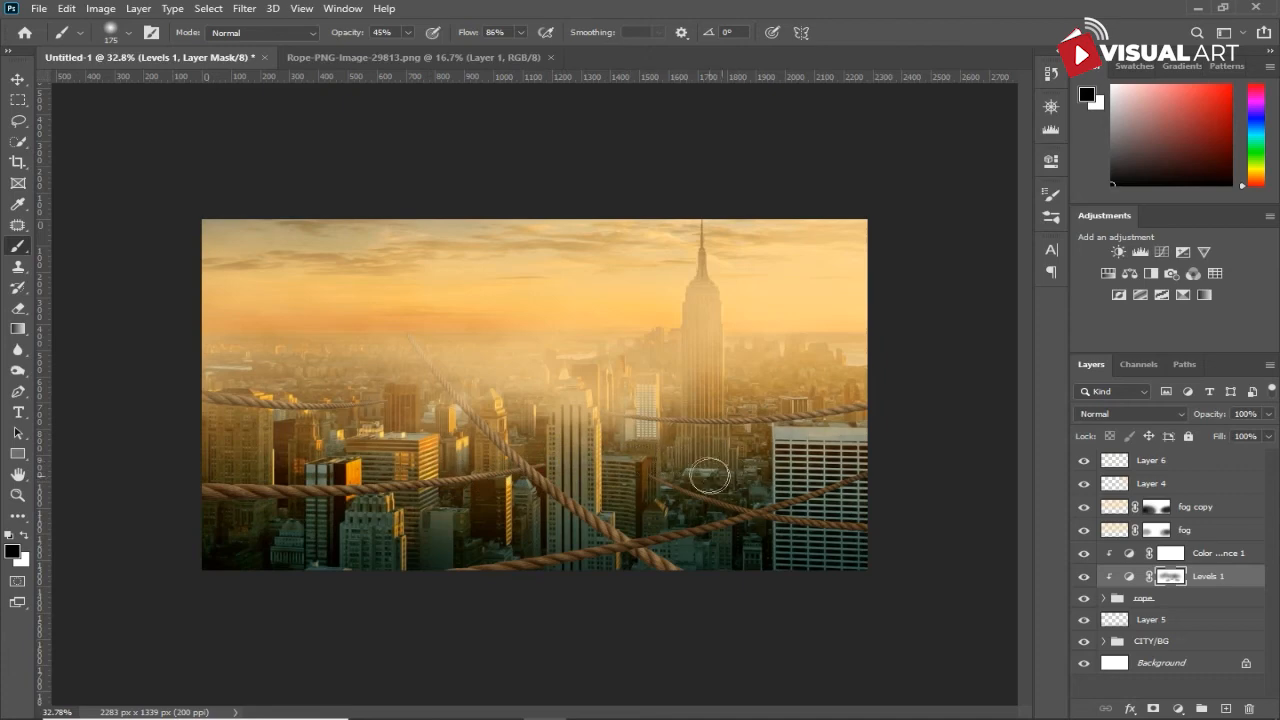
scroll(750, 418, "down", 1)
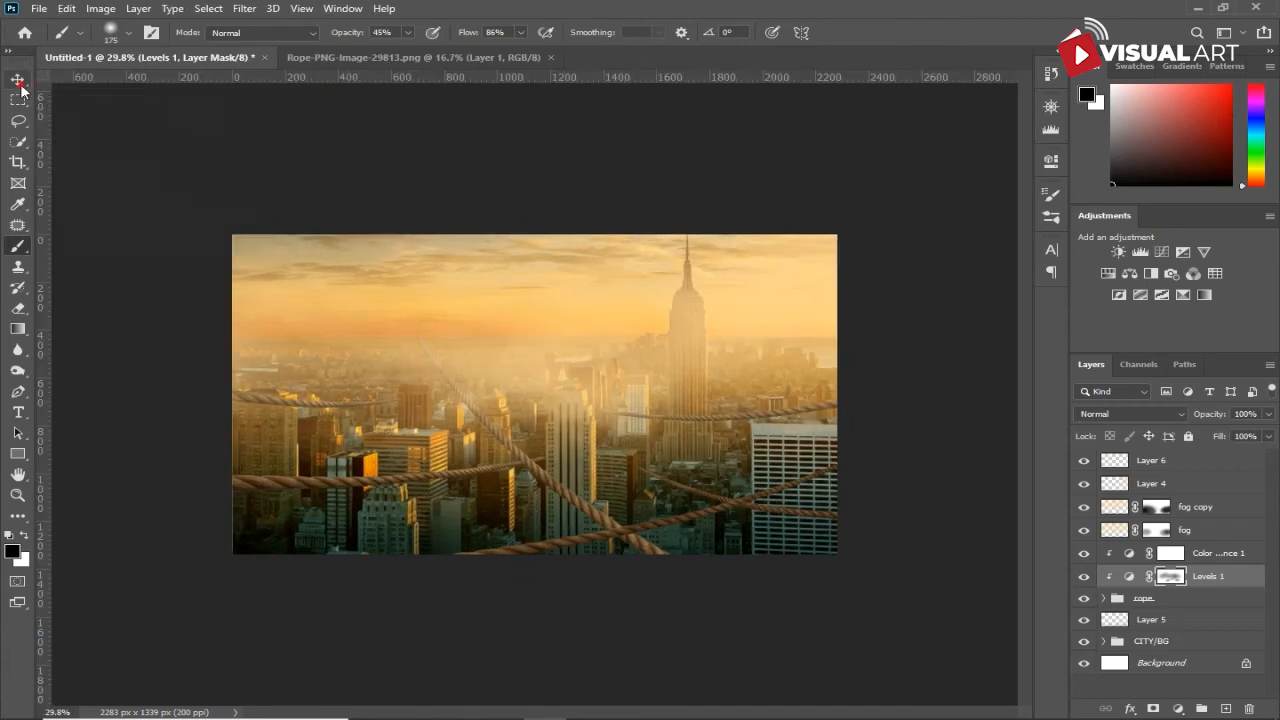
- Place the father_and_son cutout image from the Downloads folder above Layer 6
left_click(18, 82)
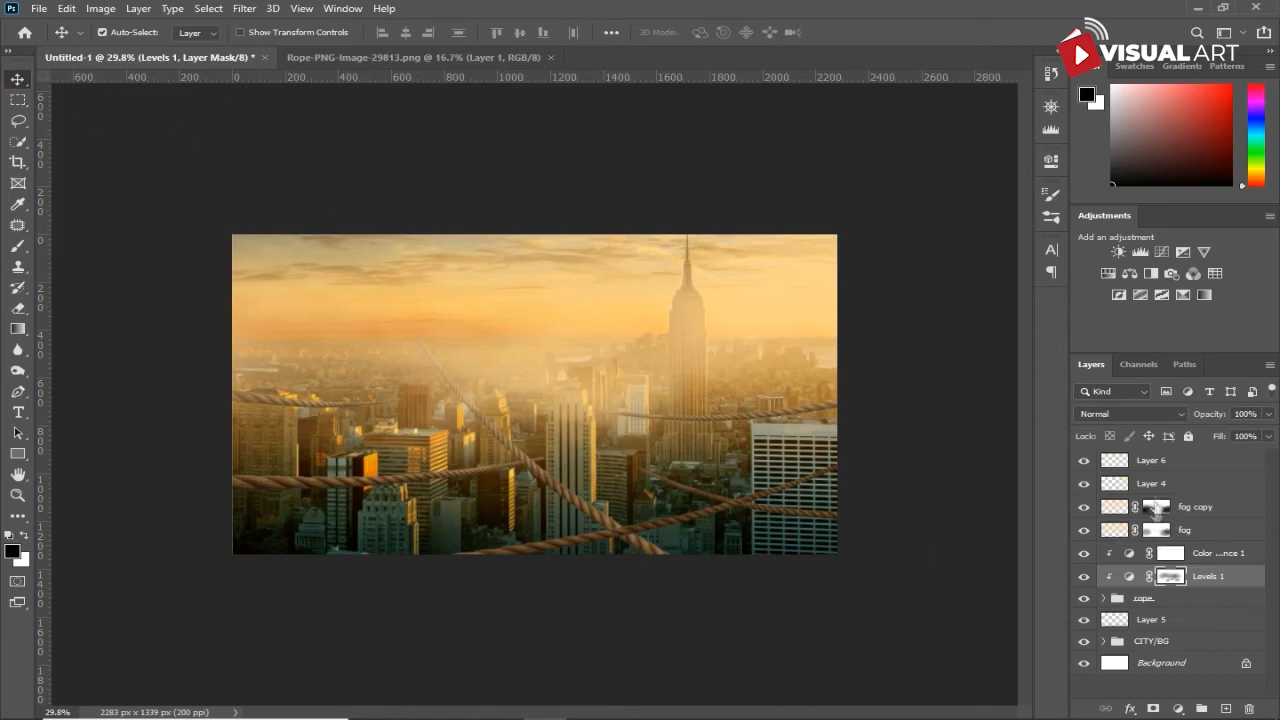
left_click(1161, 465)
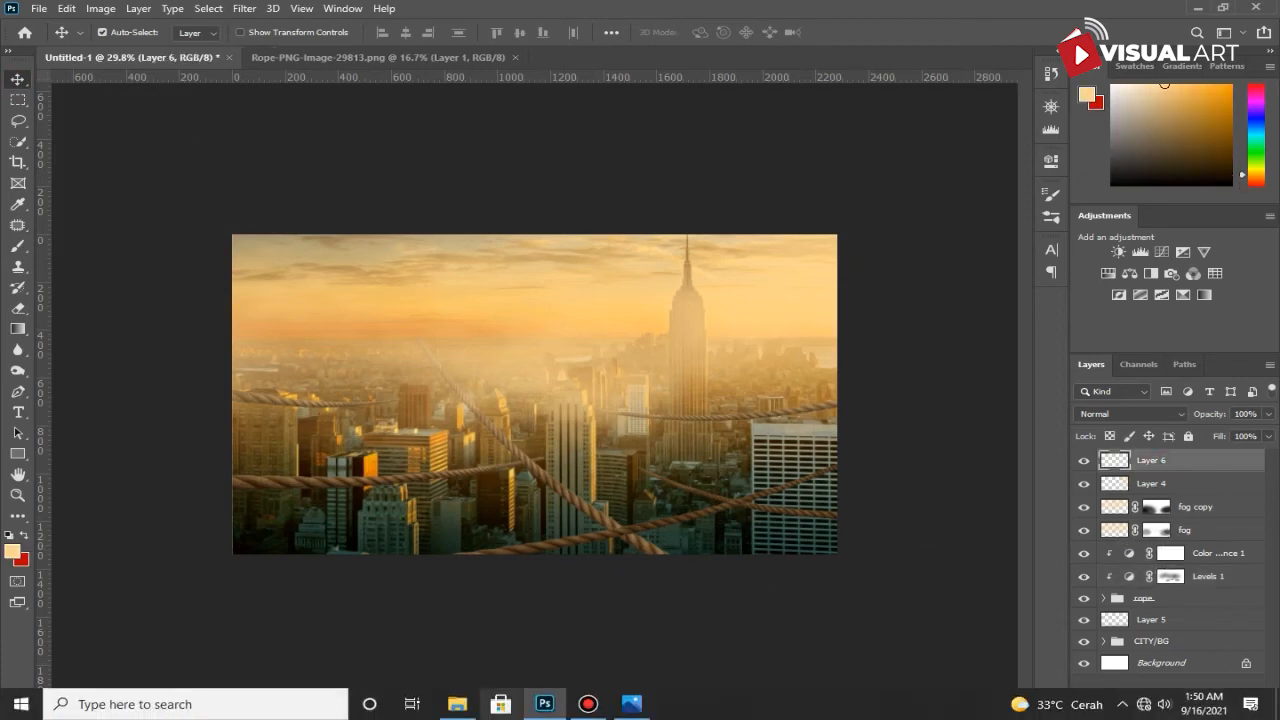
left_click(457, 704)
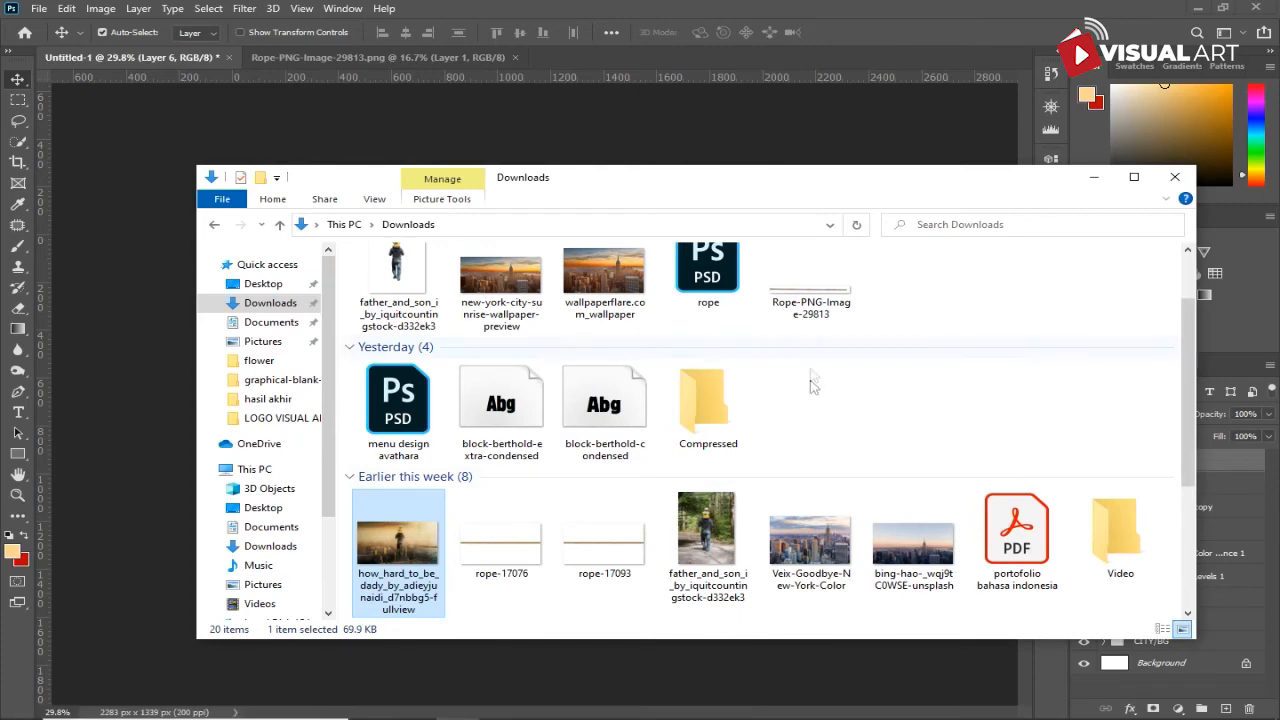
left_click_drag(398, 285, 423, 171)
scroll(598, 487, "up", 2)
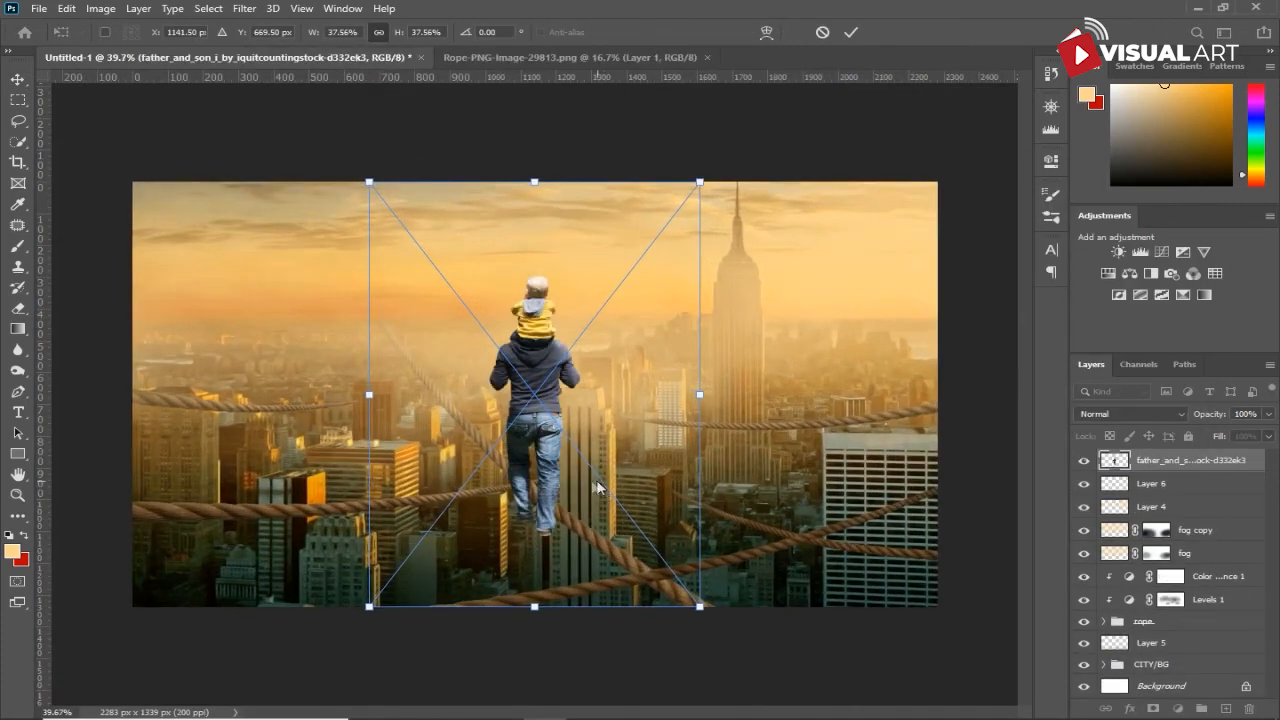
- Scale the father-and-son figure to 43.57% and position it with the father's feet on the central rope crossing
left_click_drag(694, 183, 765, 160)
left_click_drag(558, 510, 584, 449)
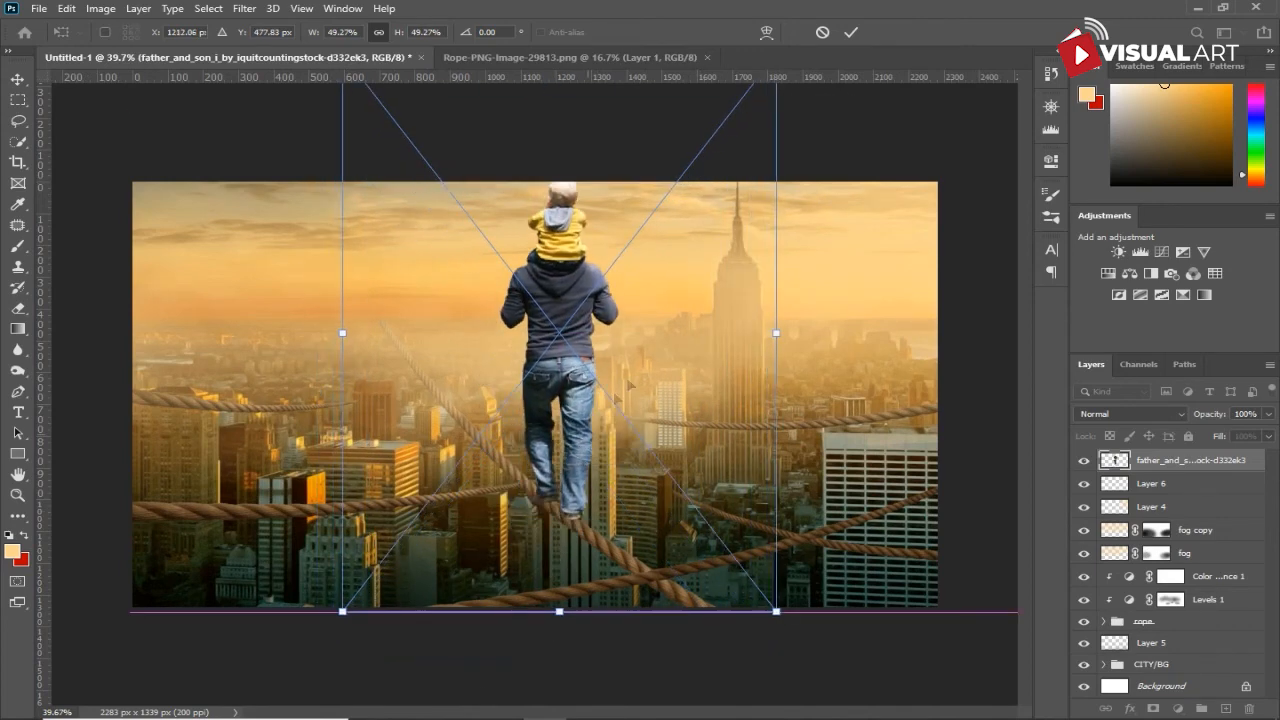
scroll(775, 325, "down", 1)
left_click_drag(754, 84, 742, 157)
key("ctrl+z")
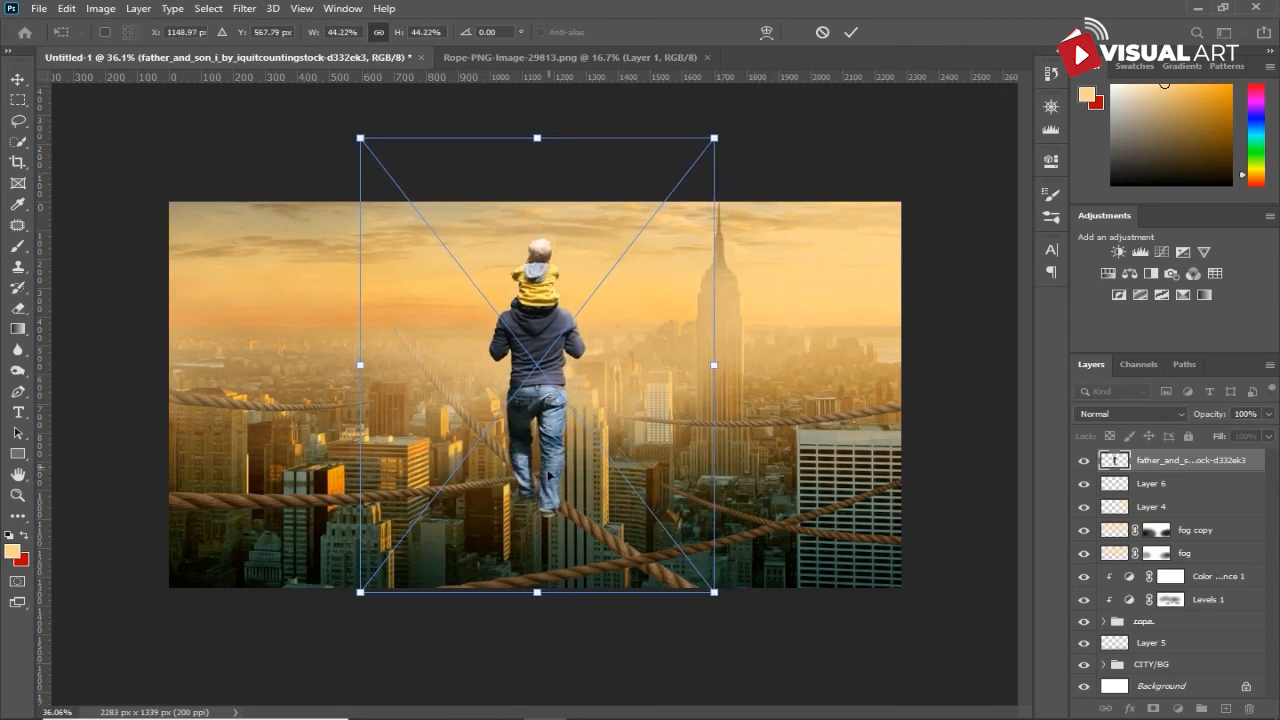
mouse_move(553, 474)
left_mouse_down()
mouse_move(587, 475)
mouse_move(567, 465)
left_mouse_up()
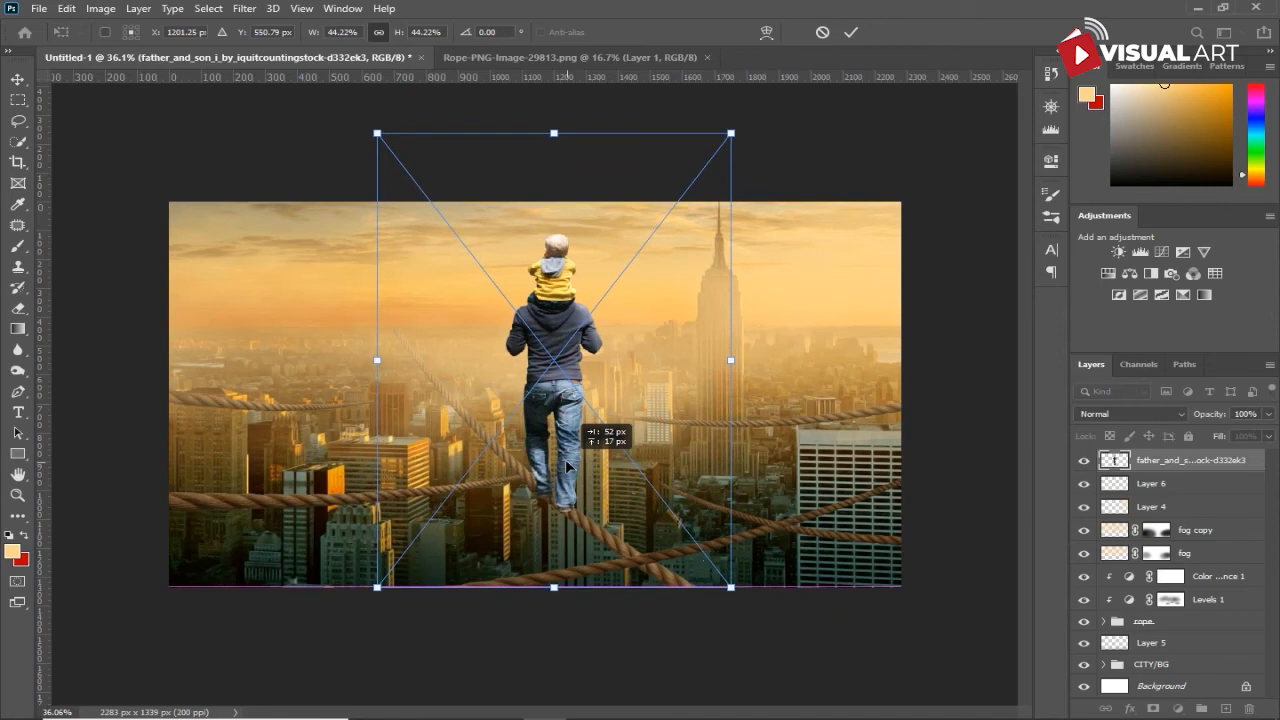
left_click_drag(566, 466, 566, 466)
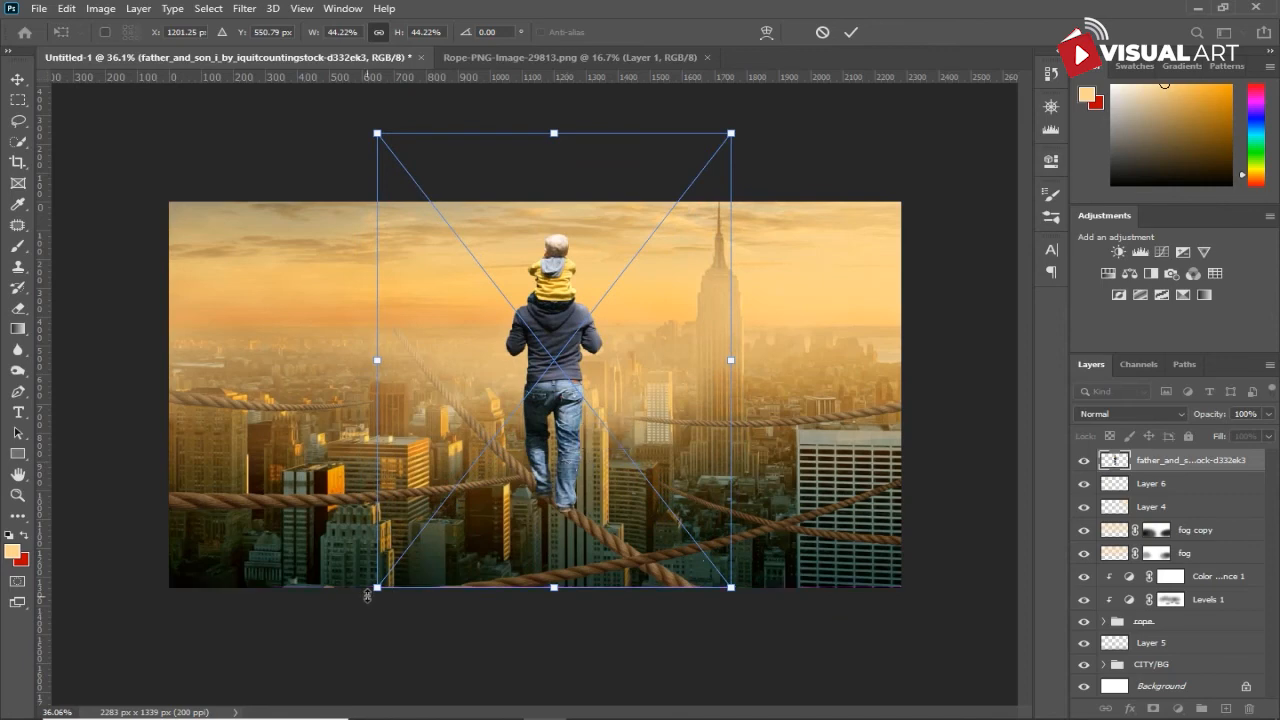
left_click_drag(375, 588, 383, 582)
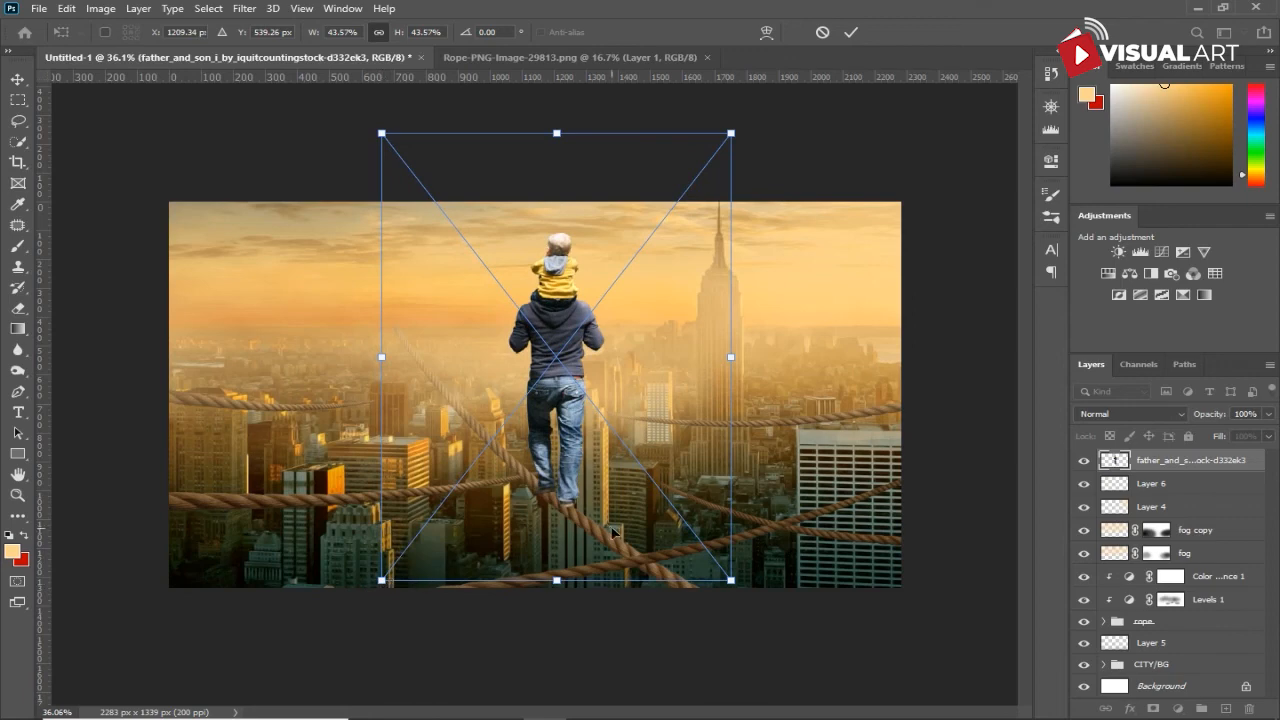
key("Return")
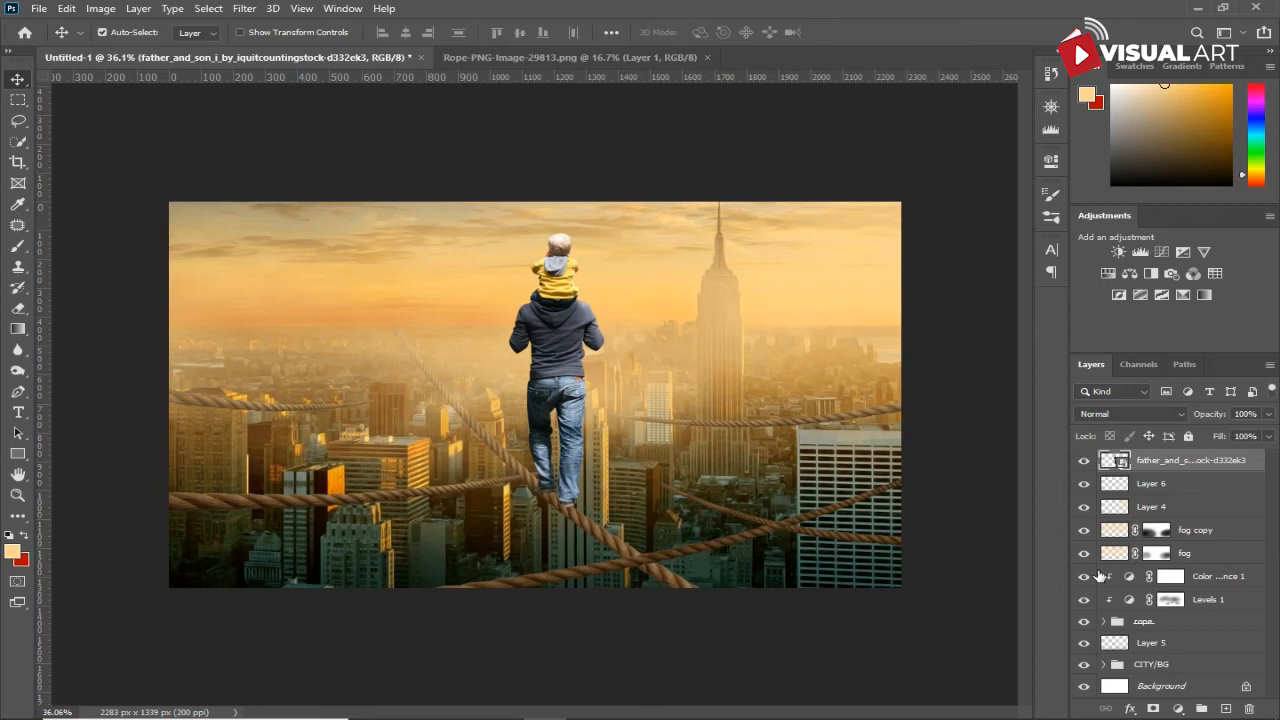
- Add a Color Balance adjustment clipped to the father-and-son layer and shift its midtones toward yellow and red
left_click(1178, 709)
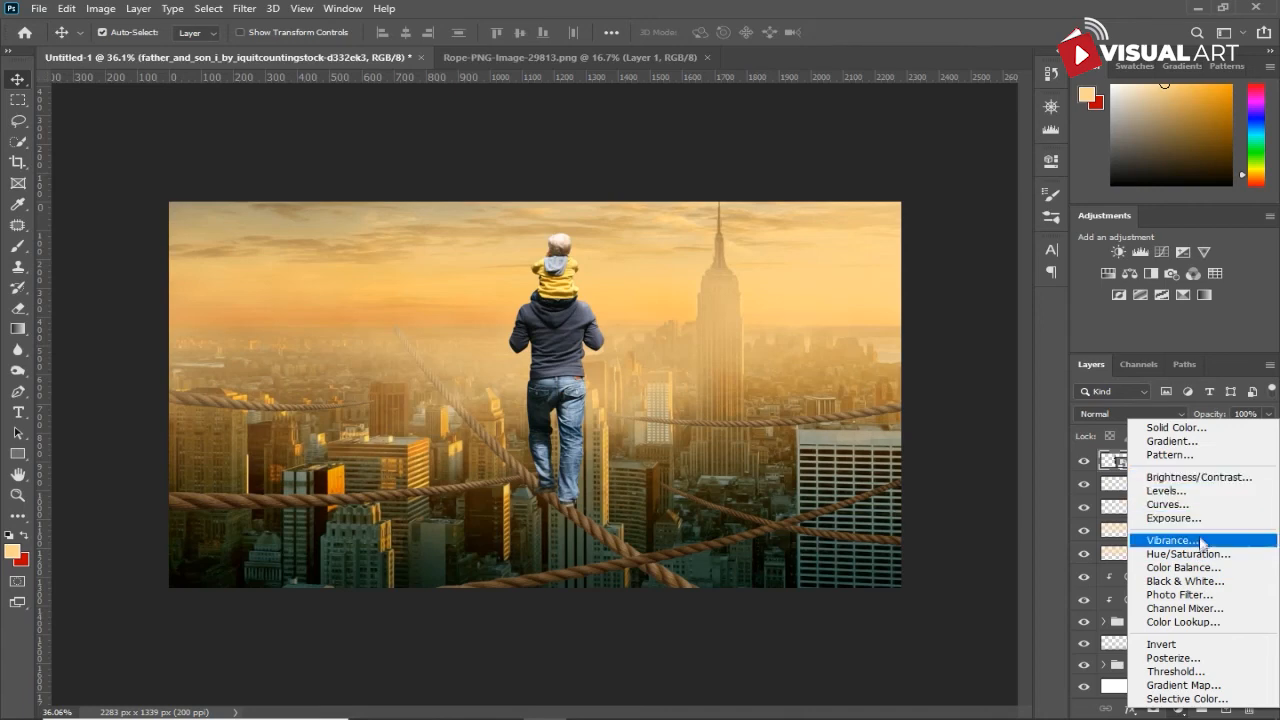
left_click(1194, 570)
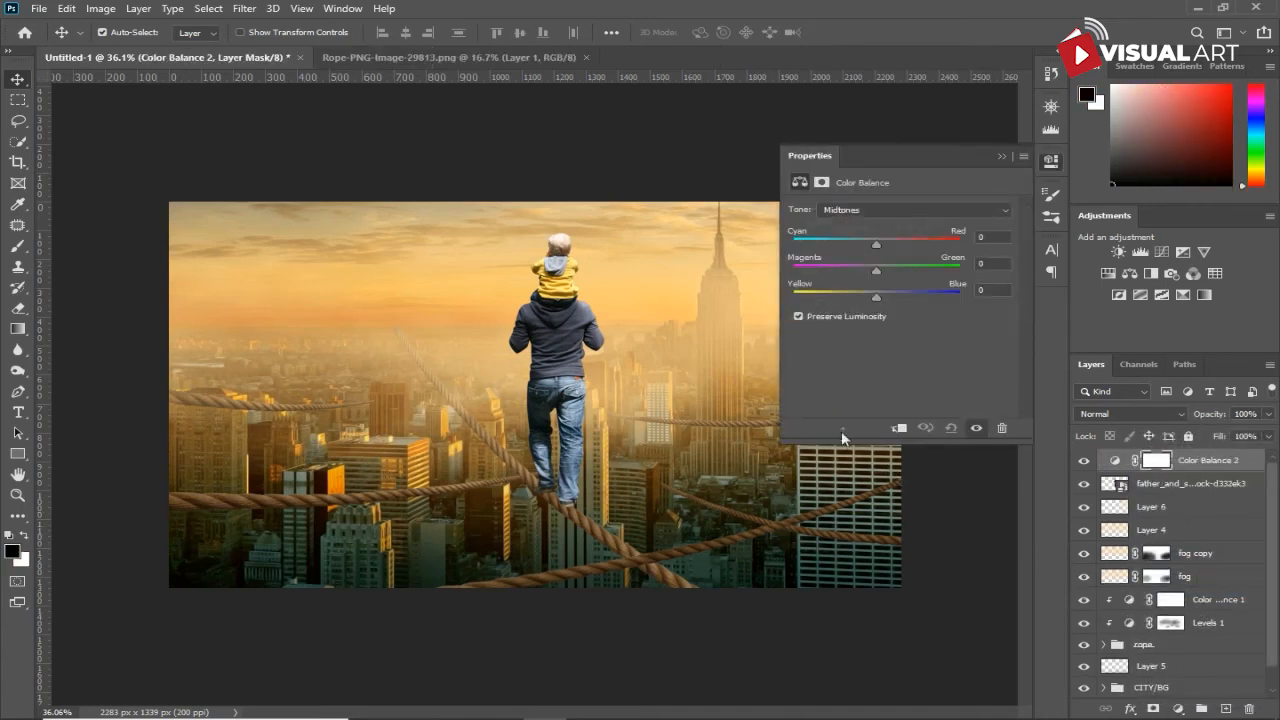
left_click(899, 430)
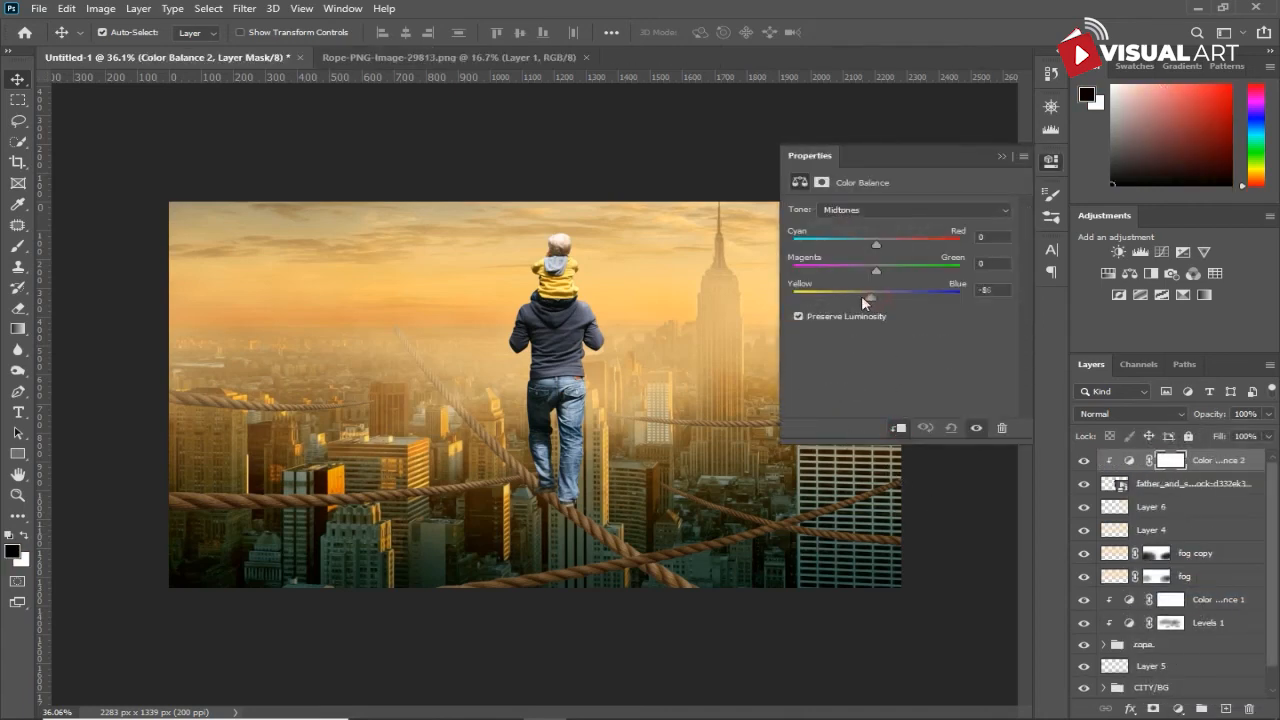
left_click_drag(879, 243, 884, 242)
- Add a new layer clipped to the father-and-son layer, filled with 50% gray and blended in Overlay mode
left_click(1167, 491)
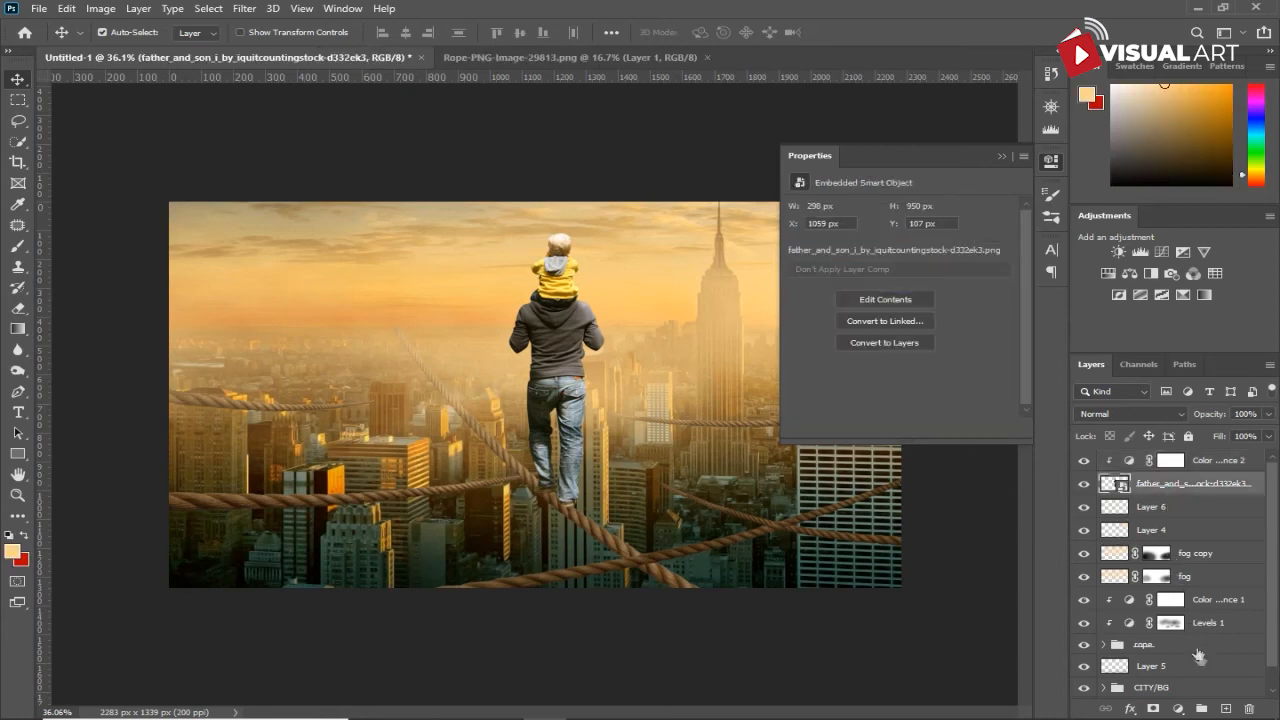
left_click(1226, 710)
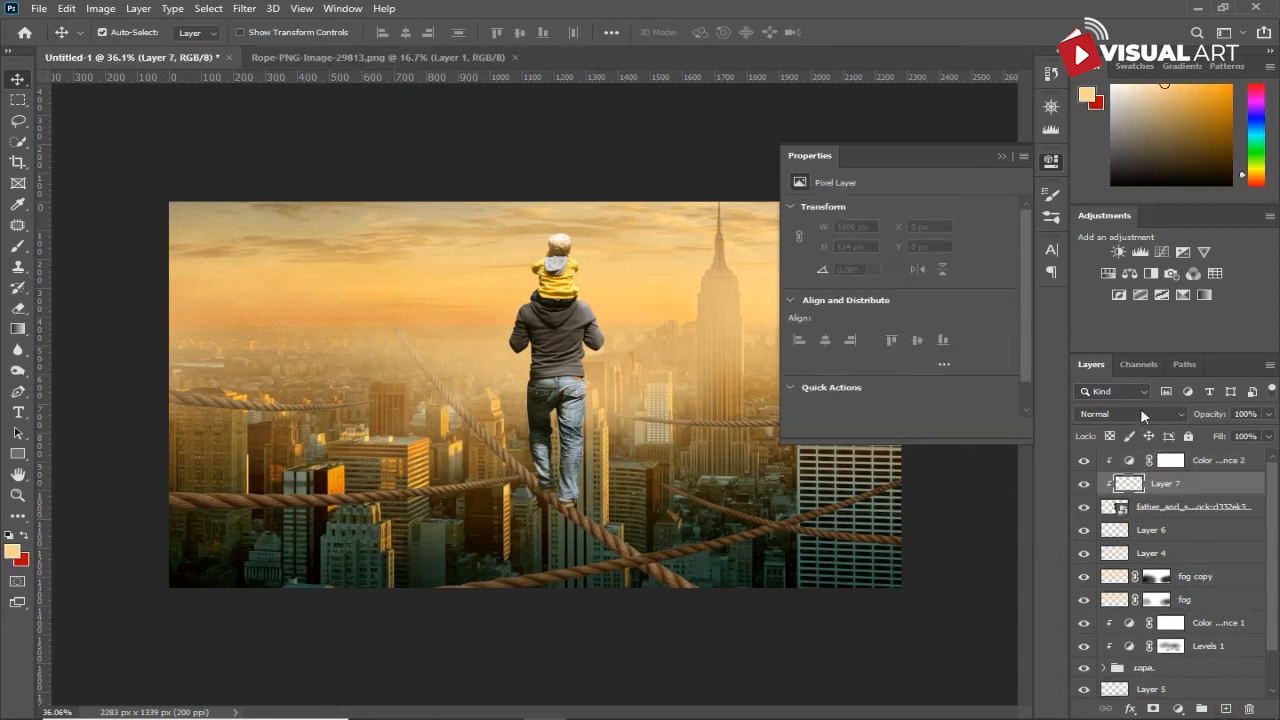
left_click(1145, 414)
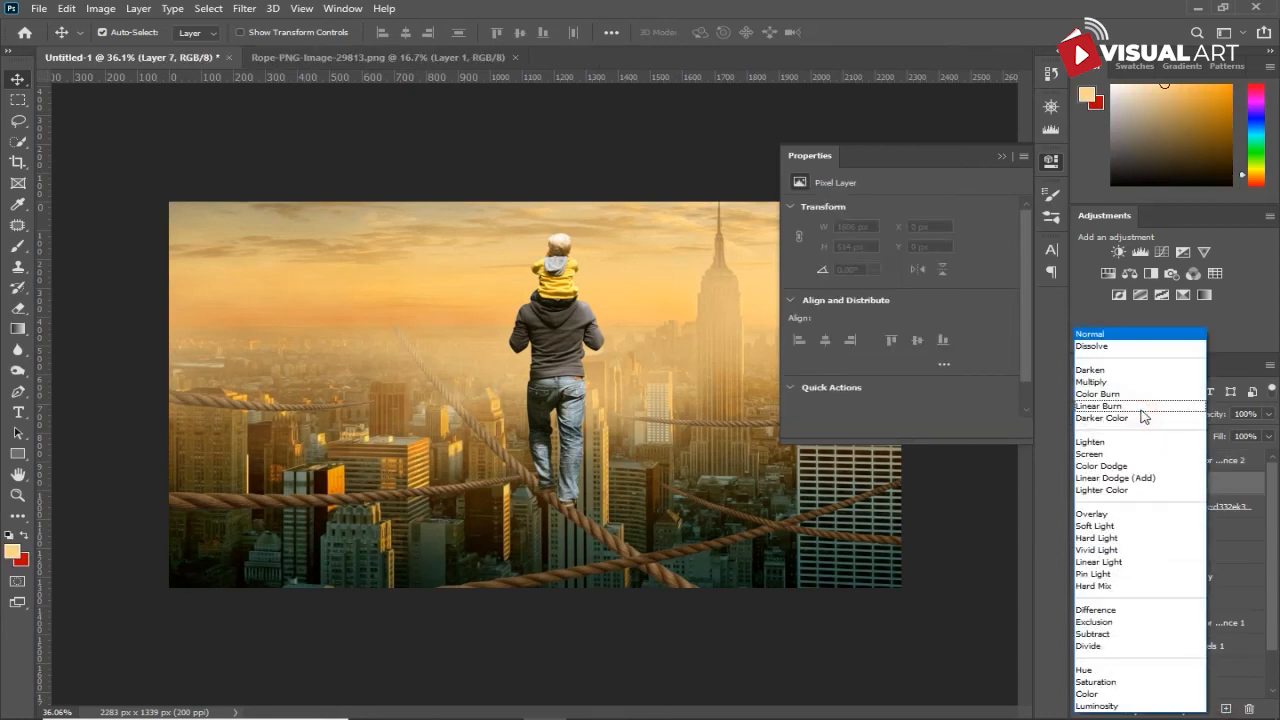
left_click(71, 13)
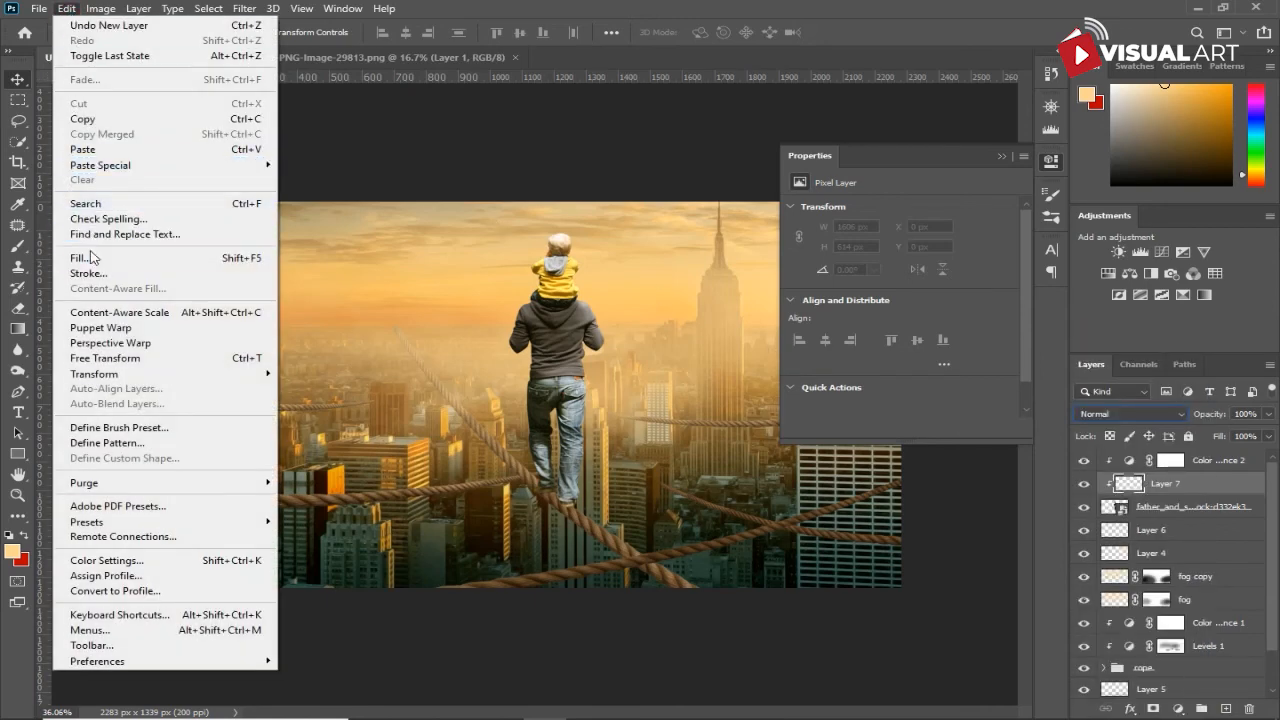
left_click(80, 256)
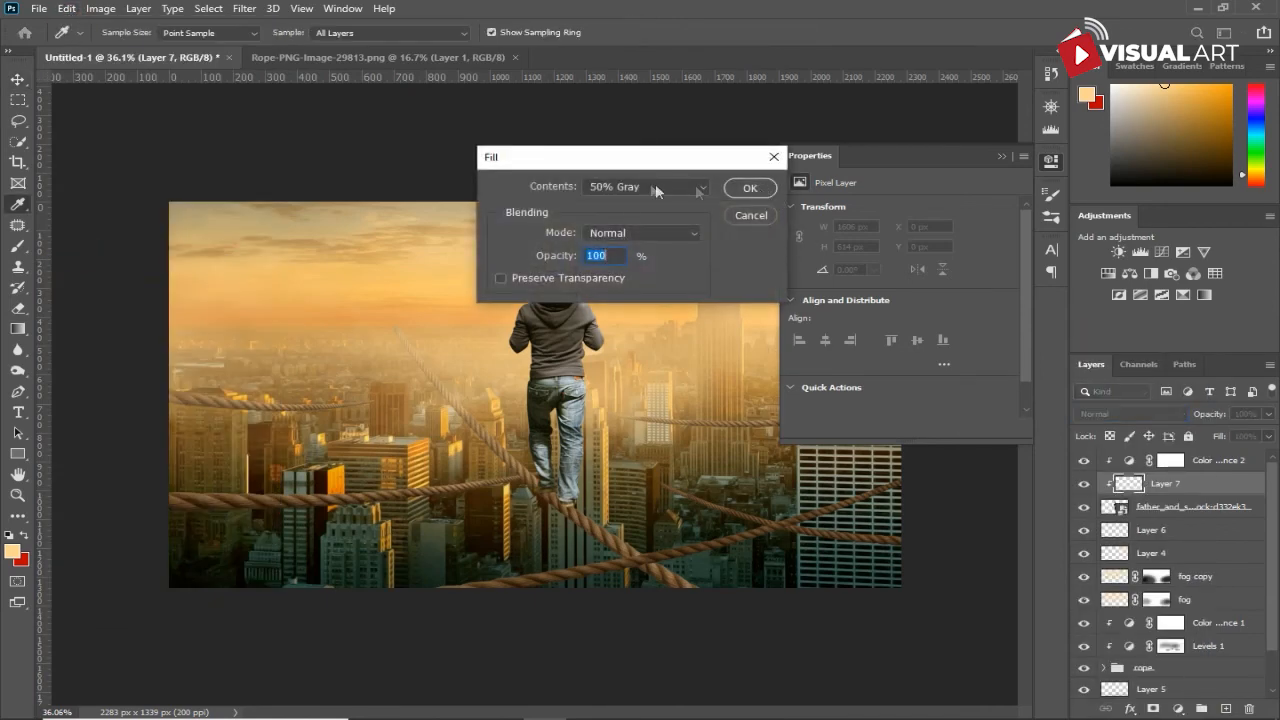
left_click(752, 190)
key("v")
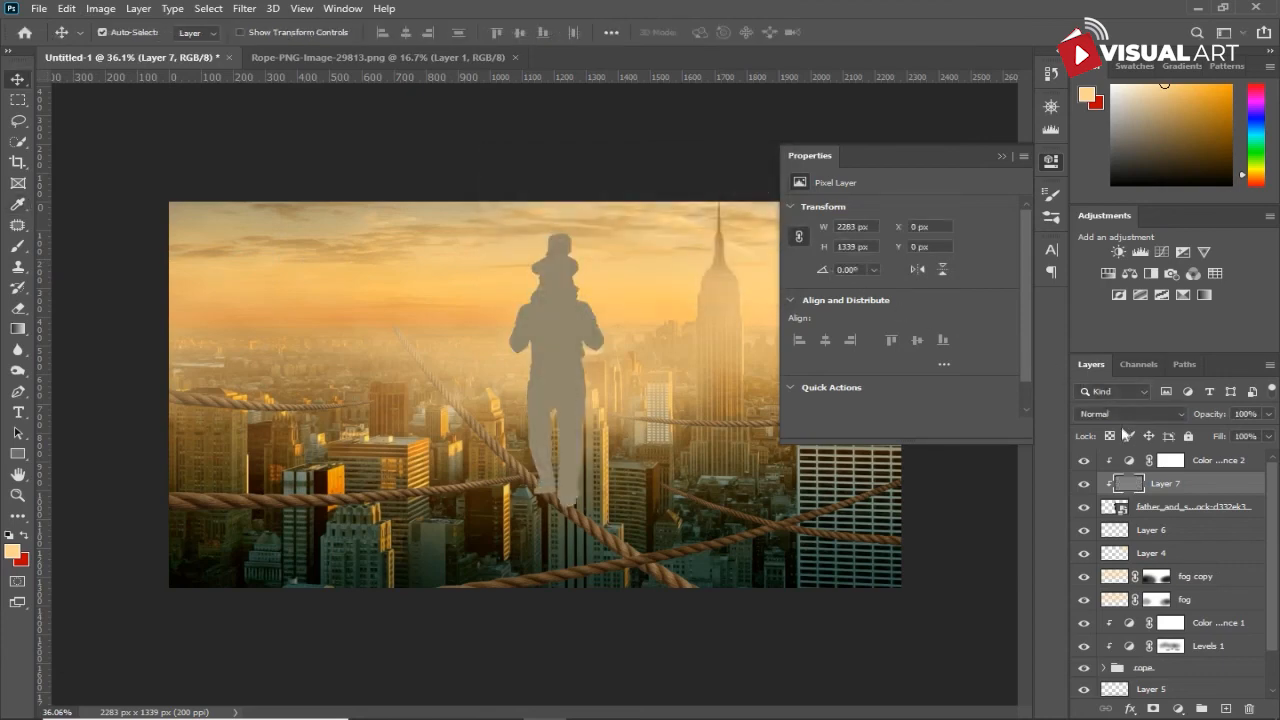
left_click(1126, 416)
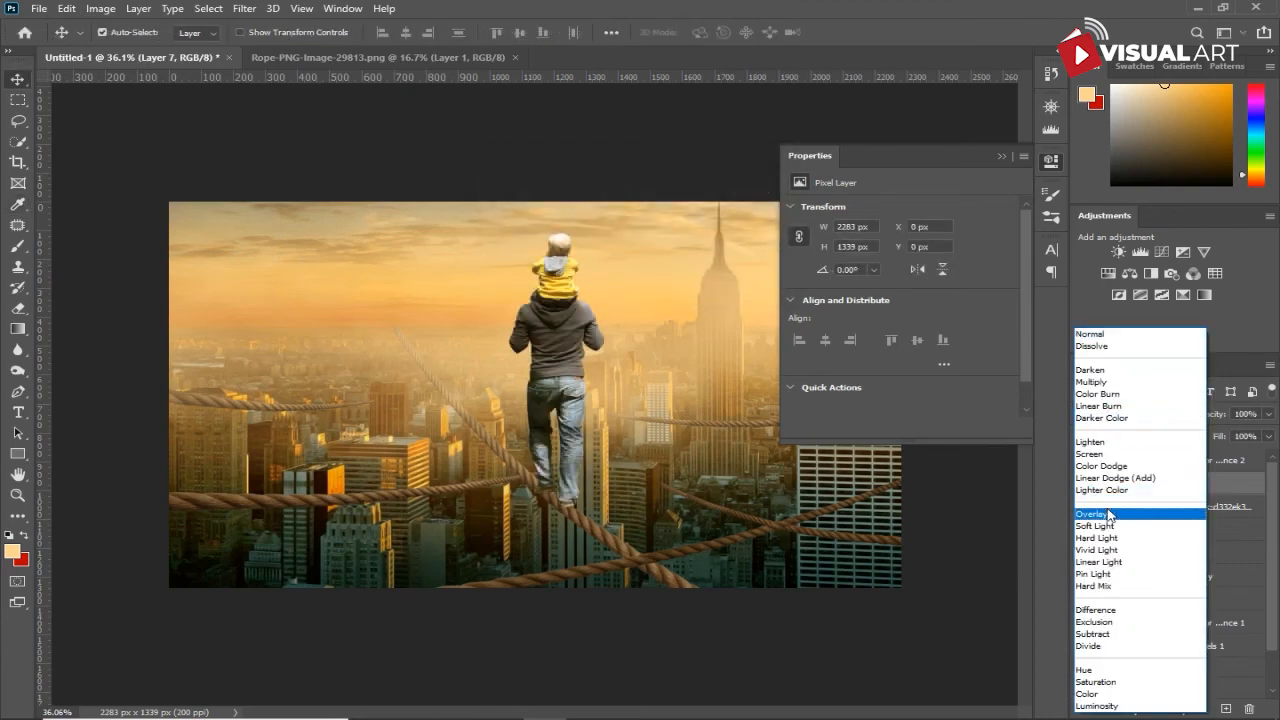
left_click(1109, 514)
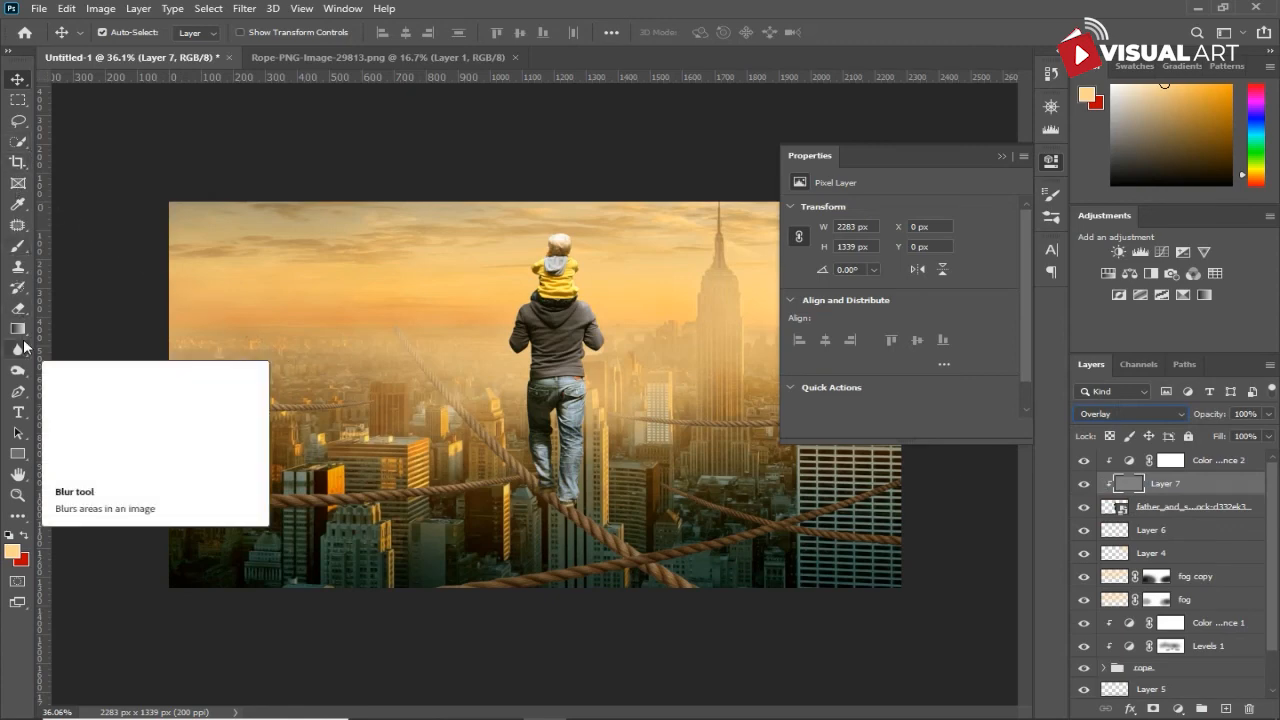
- Burn the father's jacket and jeans on the gray layer with a 175 px brush, Midtones range and 100% exposure
left_click(21, 374)
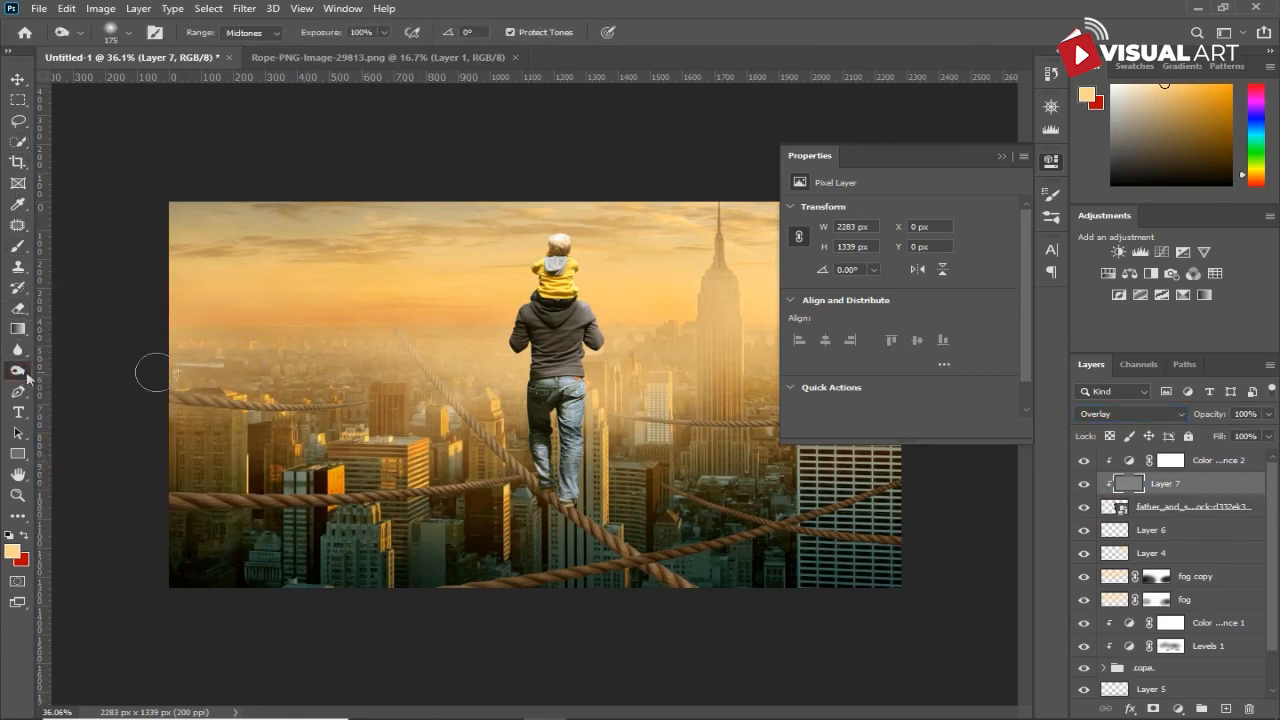
mouse_move(532, 342)
left_mouse_down()
mouse_move(545, 402)
mouse_move(525, 409)
mouse_move(523, 436)
mouse_move(534, 479)
mouse_move(580, 515)
mouse_move(542, 497)
mouse_move(528, 534)
left_mouse_up()
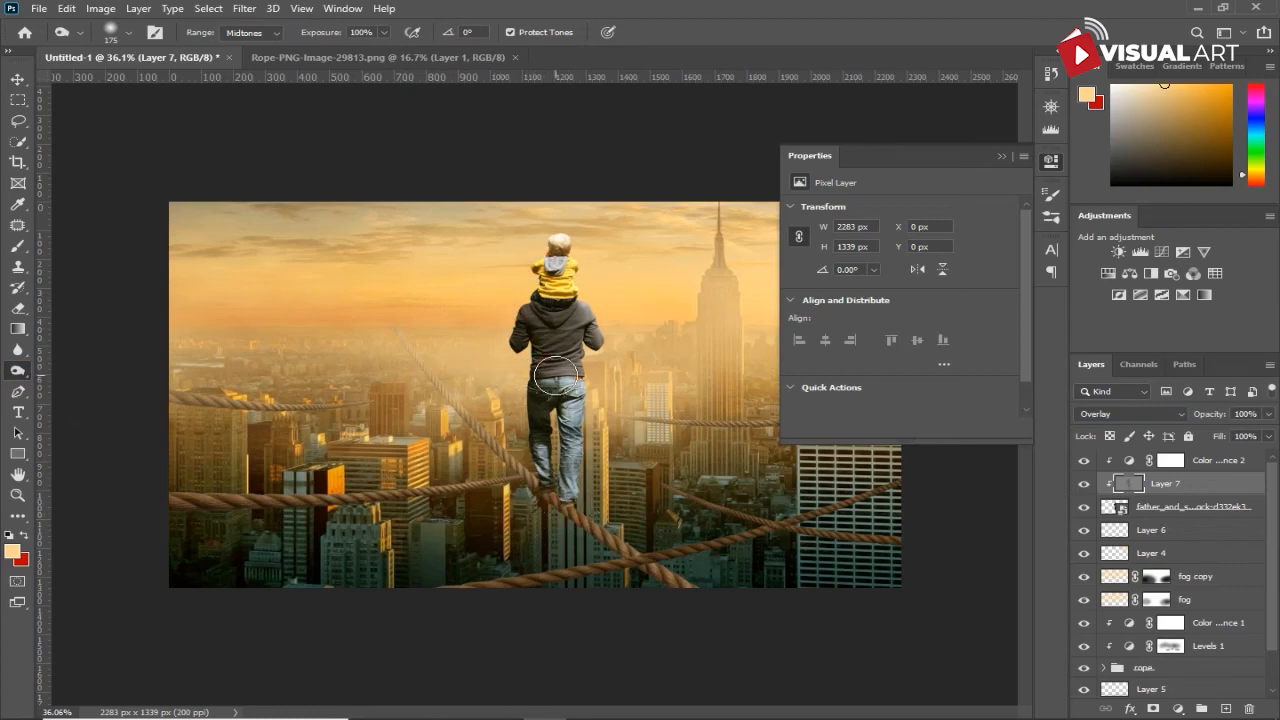
mouse_move(536, 330)
left_mouse_down()
mouse_move(503, 361)
mouse_move(543, 391)
left_mouse_up()
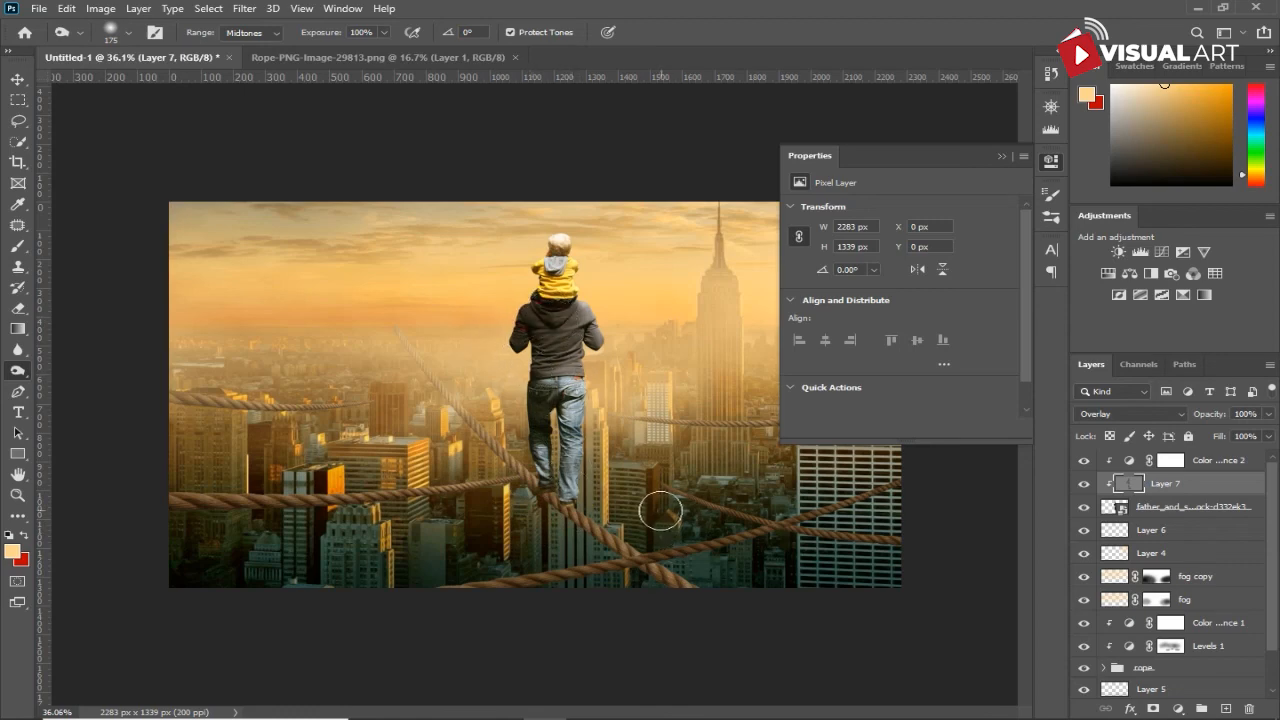
right_click(20, 371)
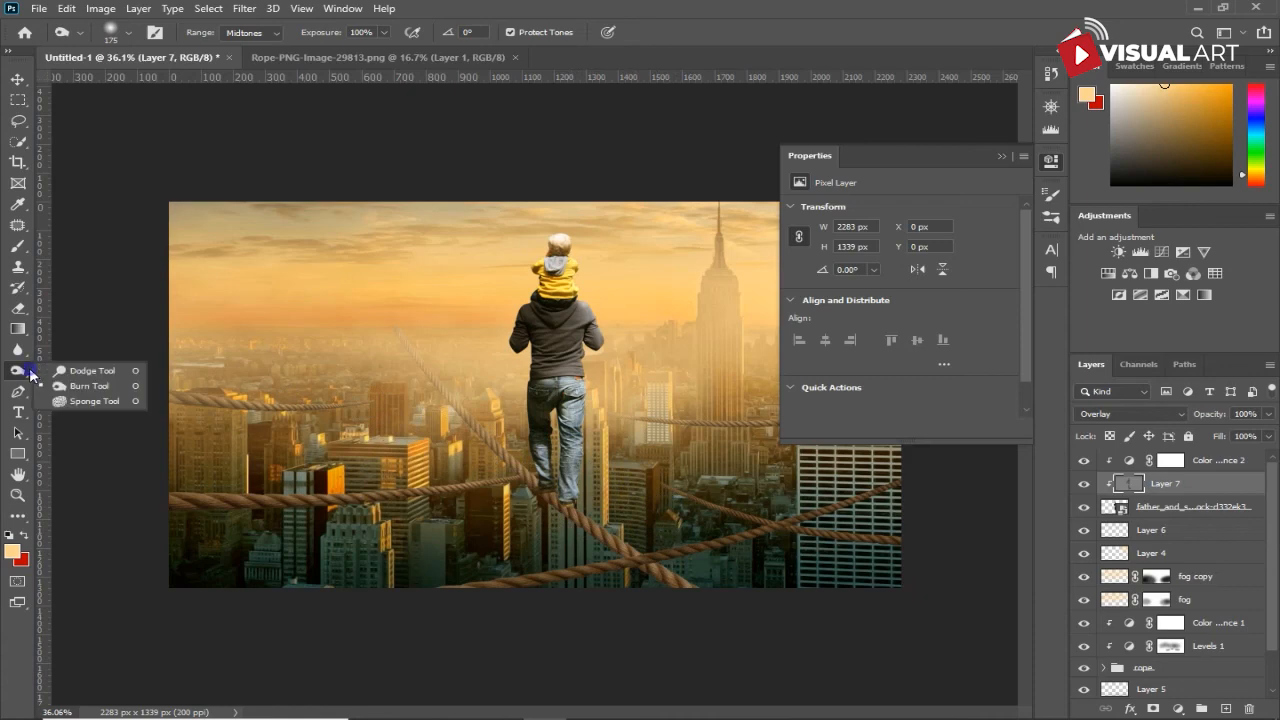
left_click(62, 371)
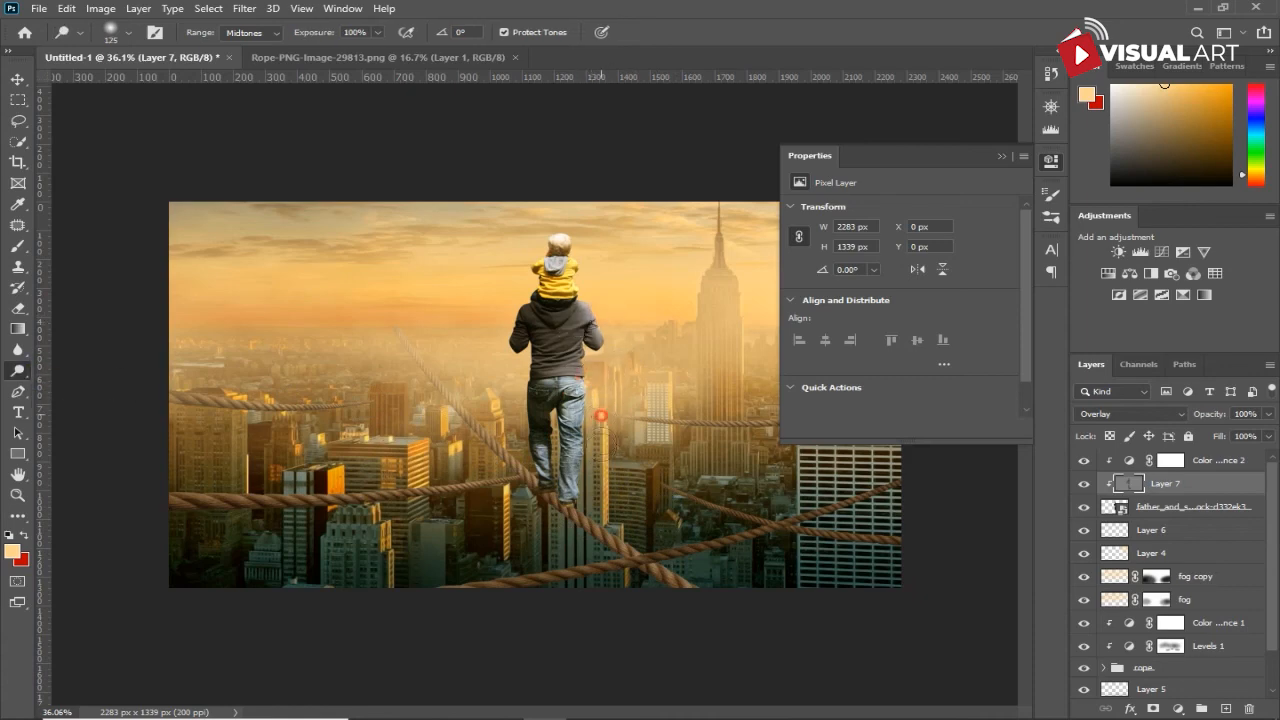
- Inside the rope group, identify the layer of the rope under the father's feet and add a new layer clipped to it
left_click(1184, 535)
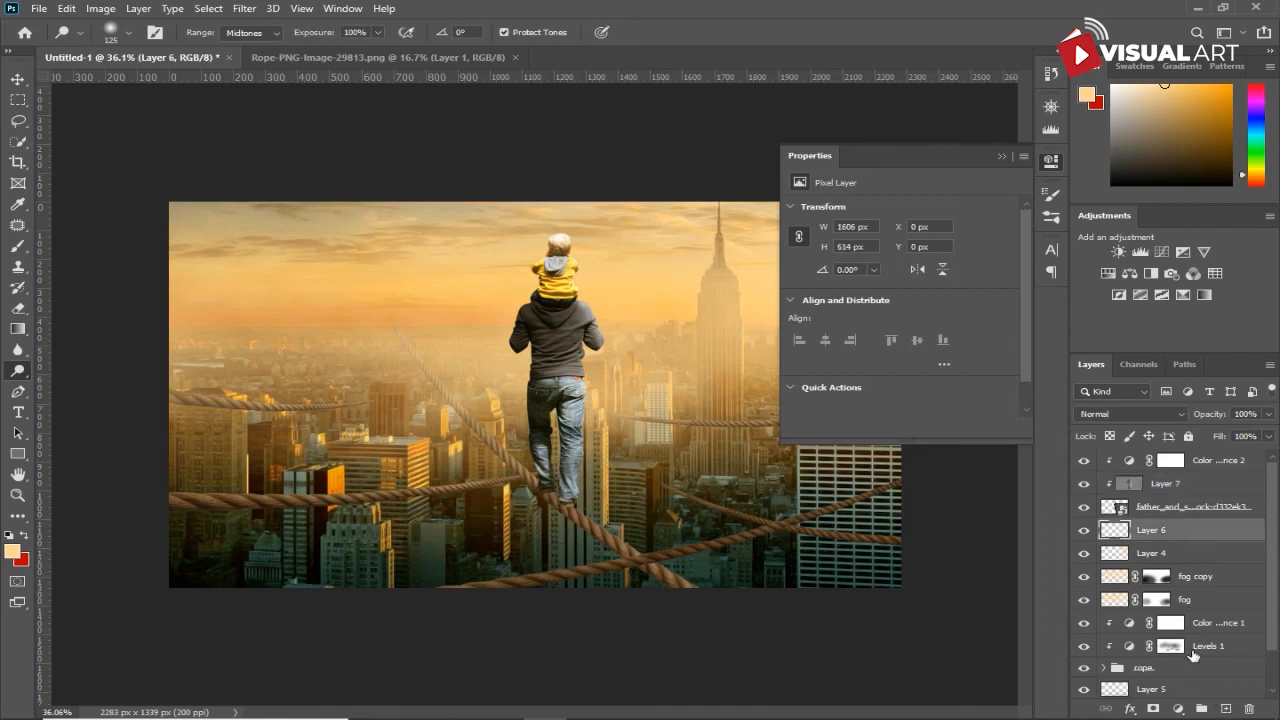
scroll(1188, 645, "down", 2)
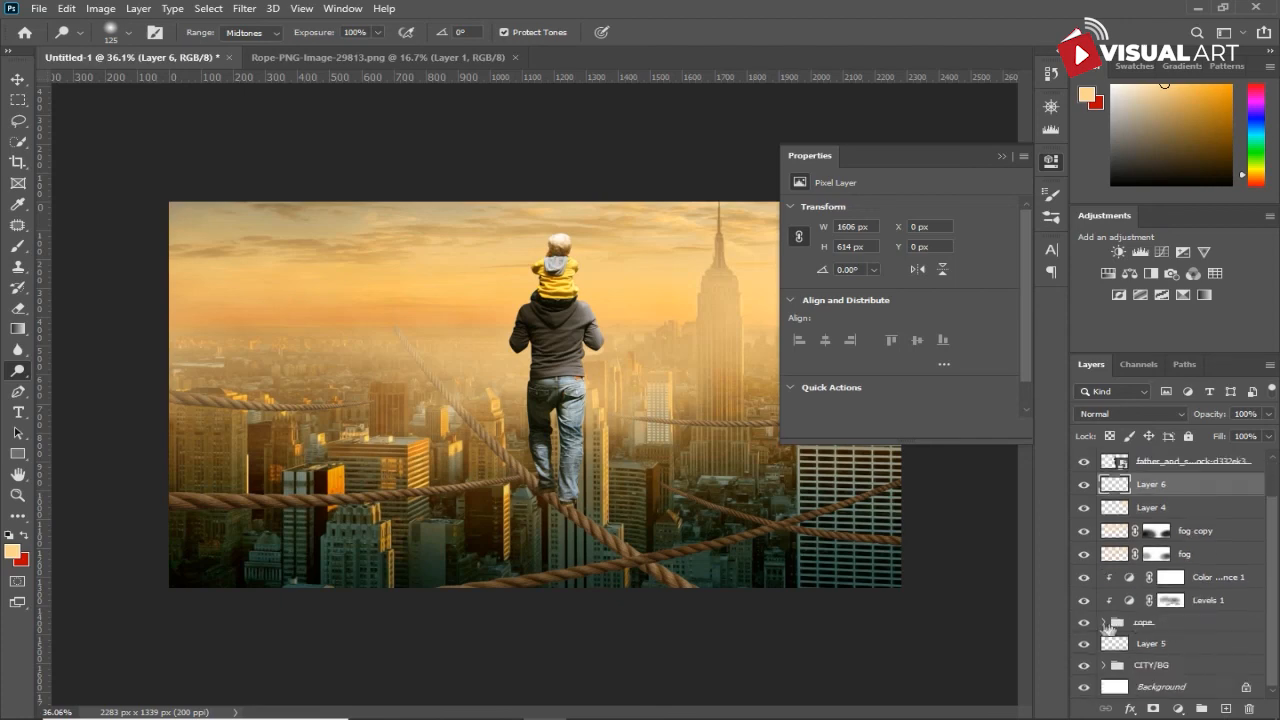
left_click(1101, 624)
left_click(1083, 642)
left_click(1083, 644)
scroll(1086, 660, "down", 2)
left_click(1085, 659)
left_click(1085, 659)
left_click(1166, 659)
left_click(1222, 707)
right_click(1208, 662)
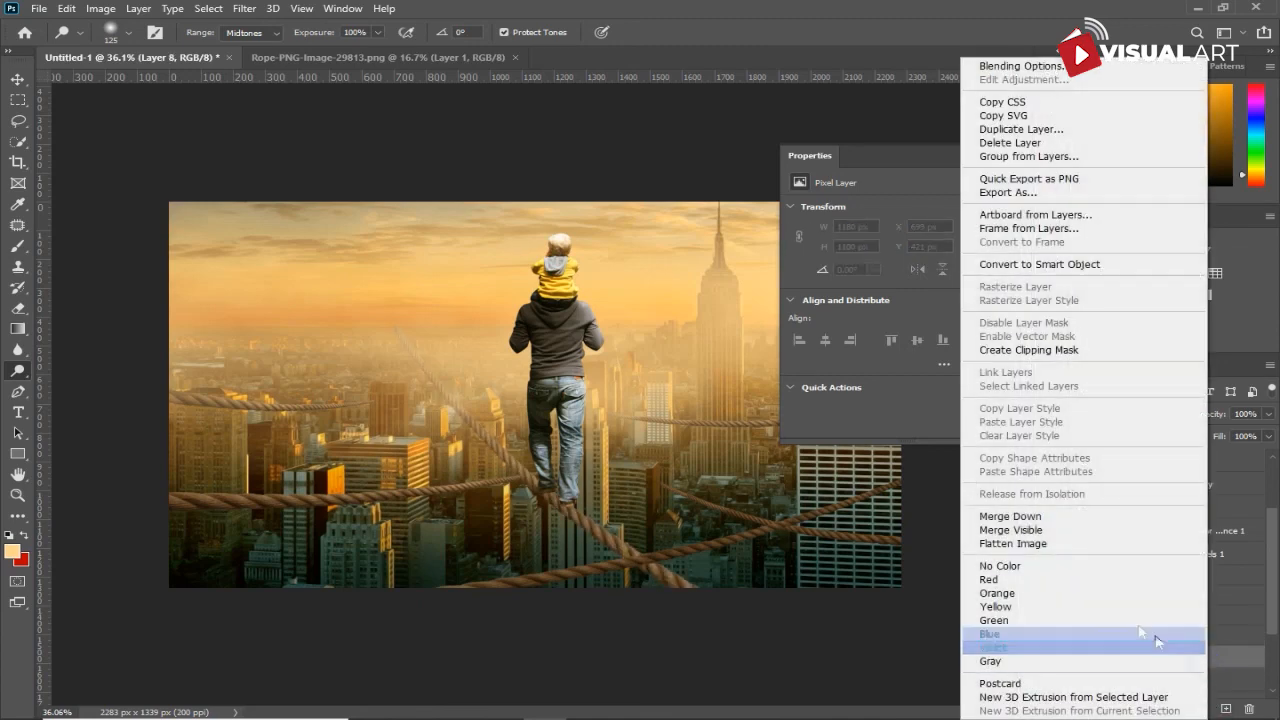
left_click(1040, 351)
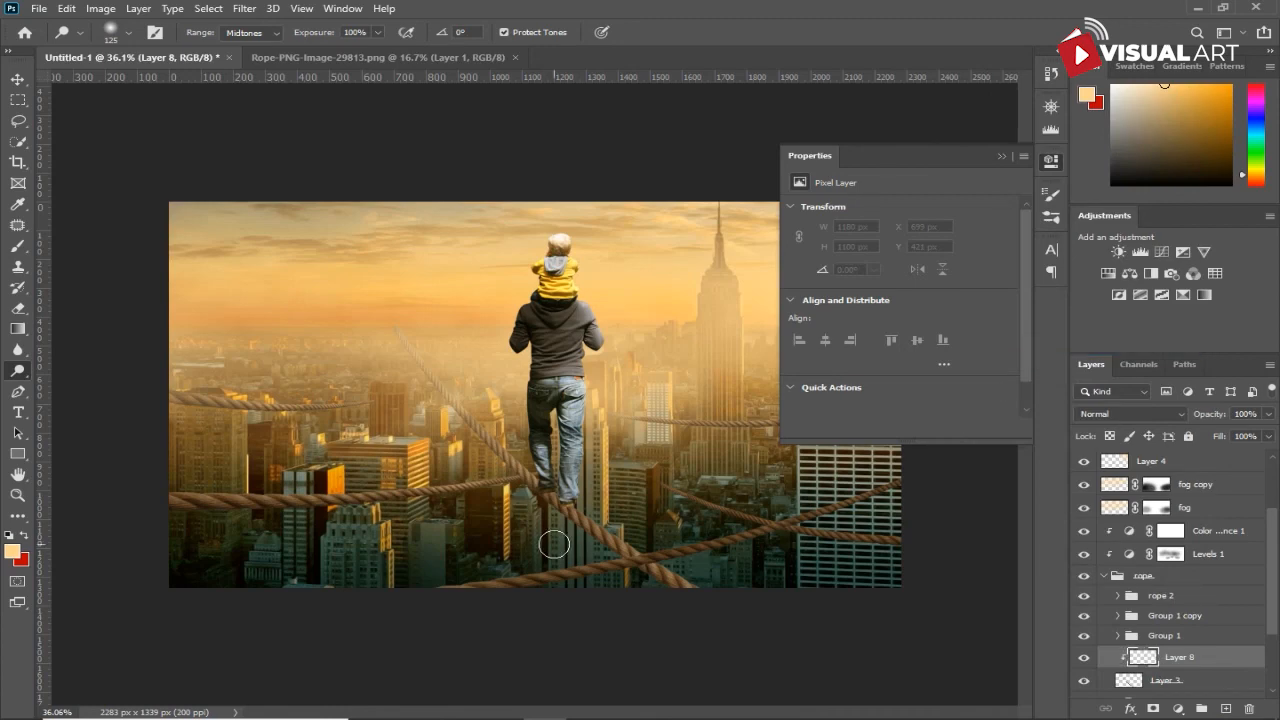
- Paint soft black shadows on the rope beneath the father's feet with the Brush tool at 25% opacity, reducing the brush size from 200 px
left_click(17, 249)
left_click(12, 555)
left_click_drag(866, 346, 644, 409)
left_click(1109, 202)
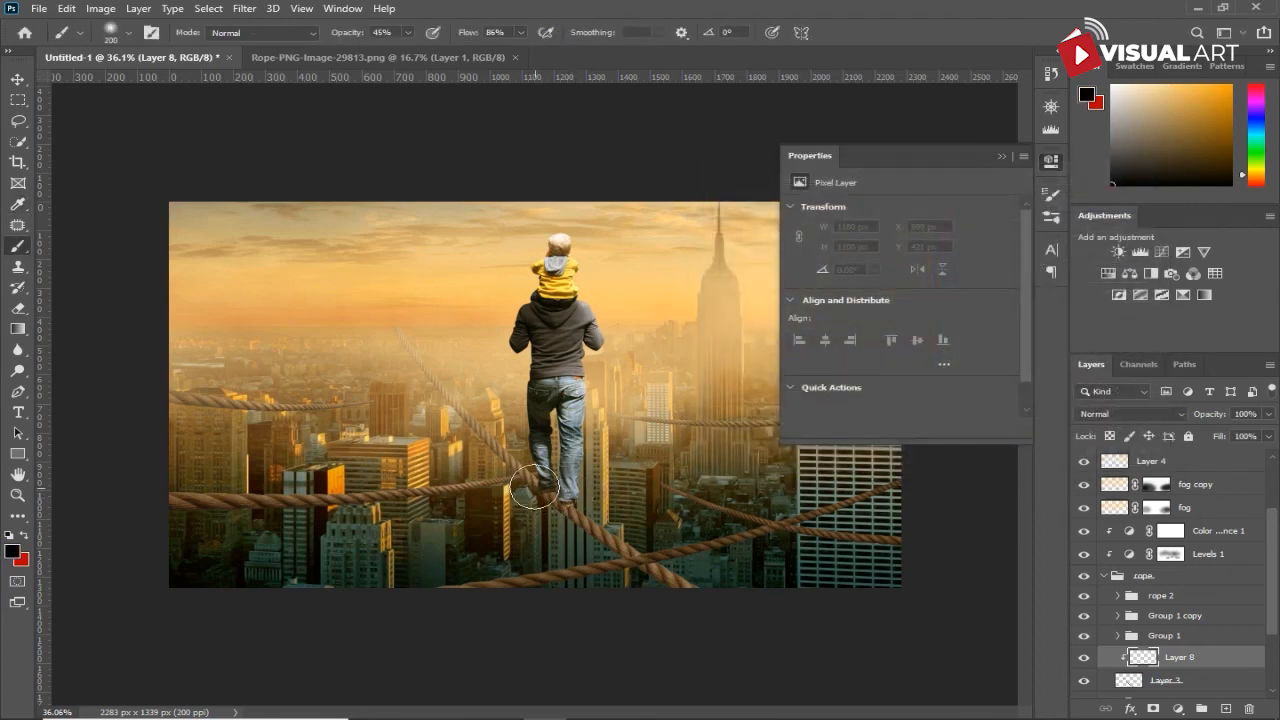
left_click_drag(355, 36, 338, 37)
left_click(544, 495)
left_click(550, 504)
key("[")
left_click(559, 512)
key("[")
key("[")
key("[")
key("[")
key("[")
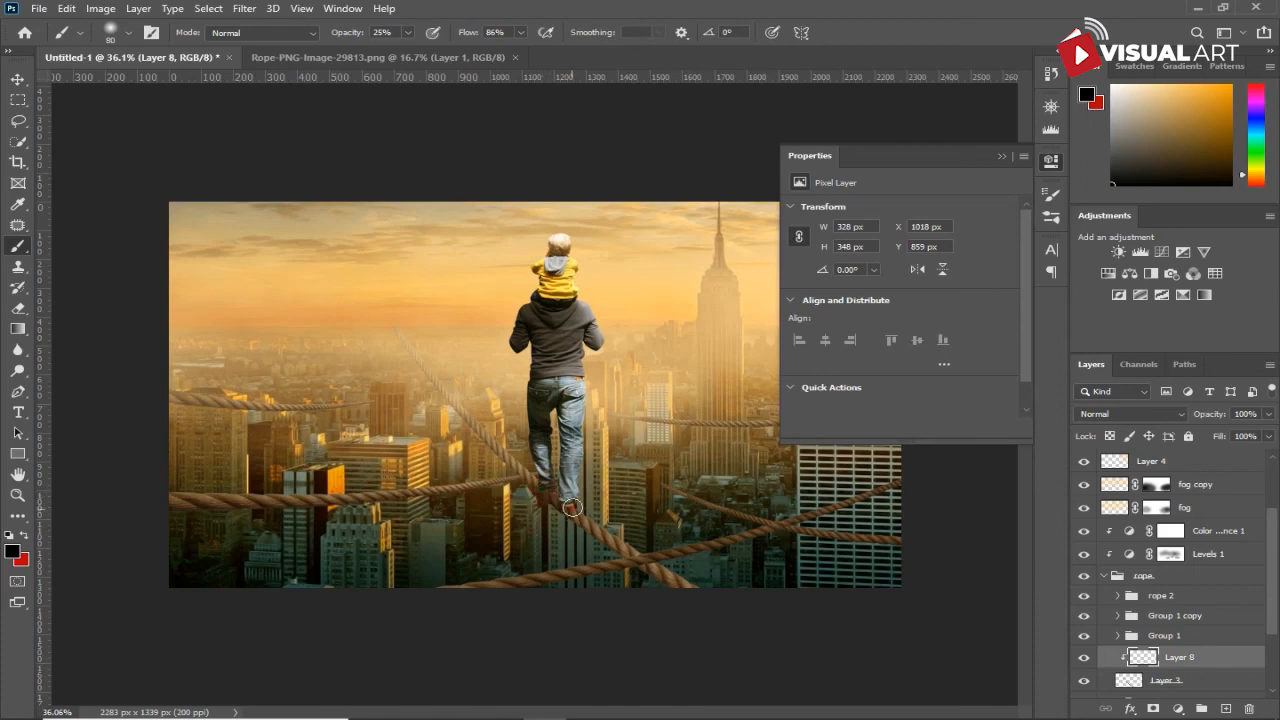
- Collapse the properties display and stamp all visible layers into a new merged layer above the top Color Balance adjustment
scroll(683, 532, "down", 1)
scroll(683, 532, "down", 3)
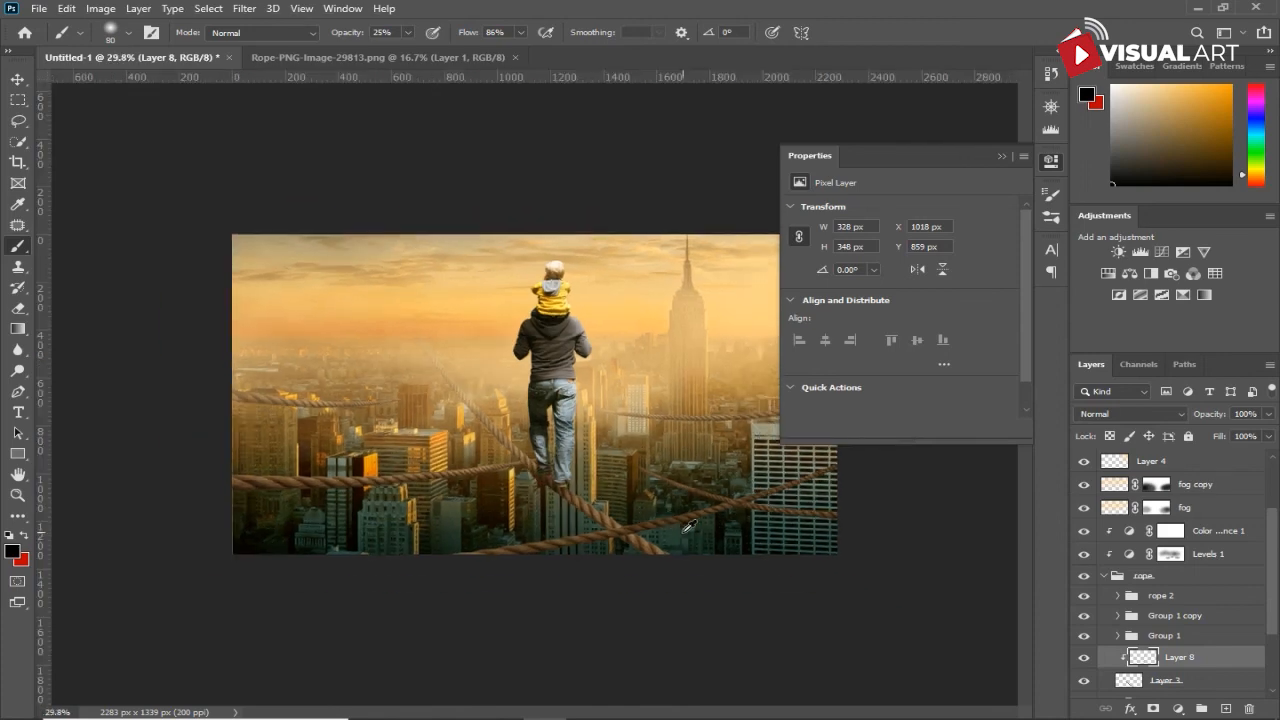
left_click(998, 157)
scroll(1239, 537, "up", 4)
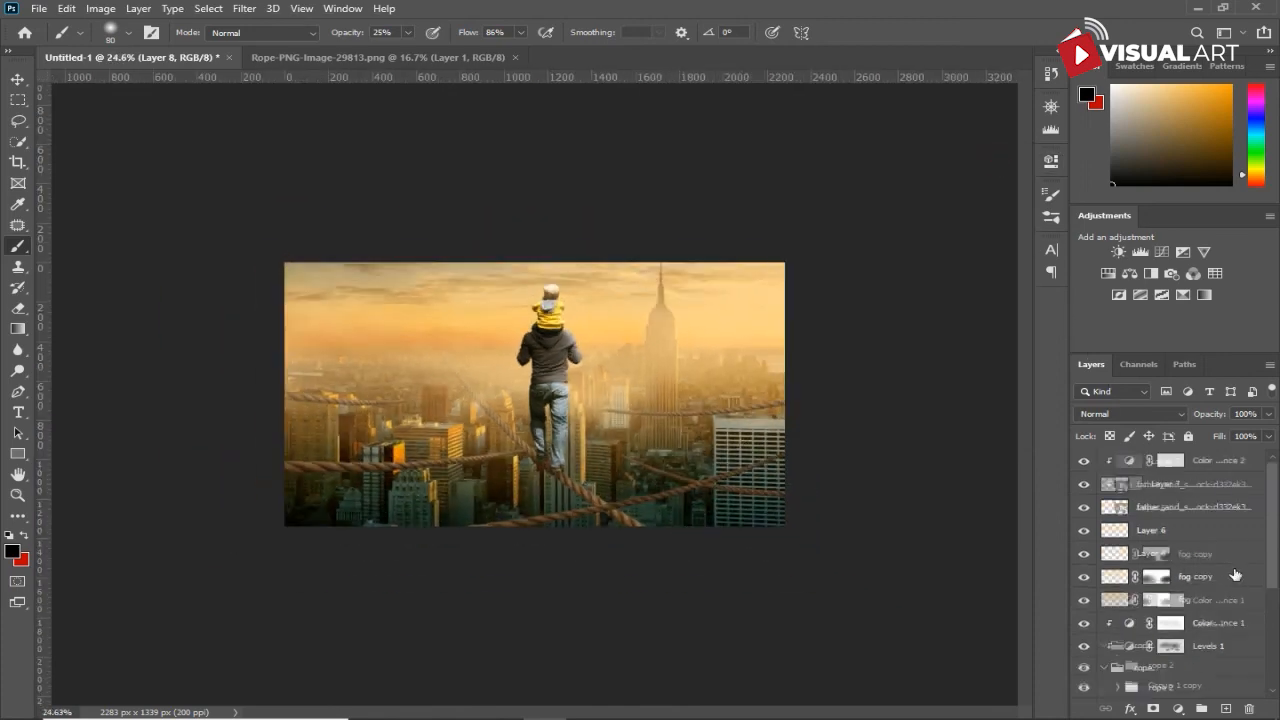
left_click(1229, 460)
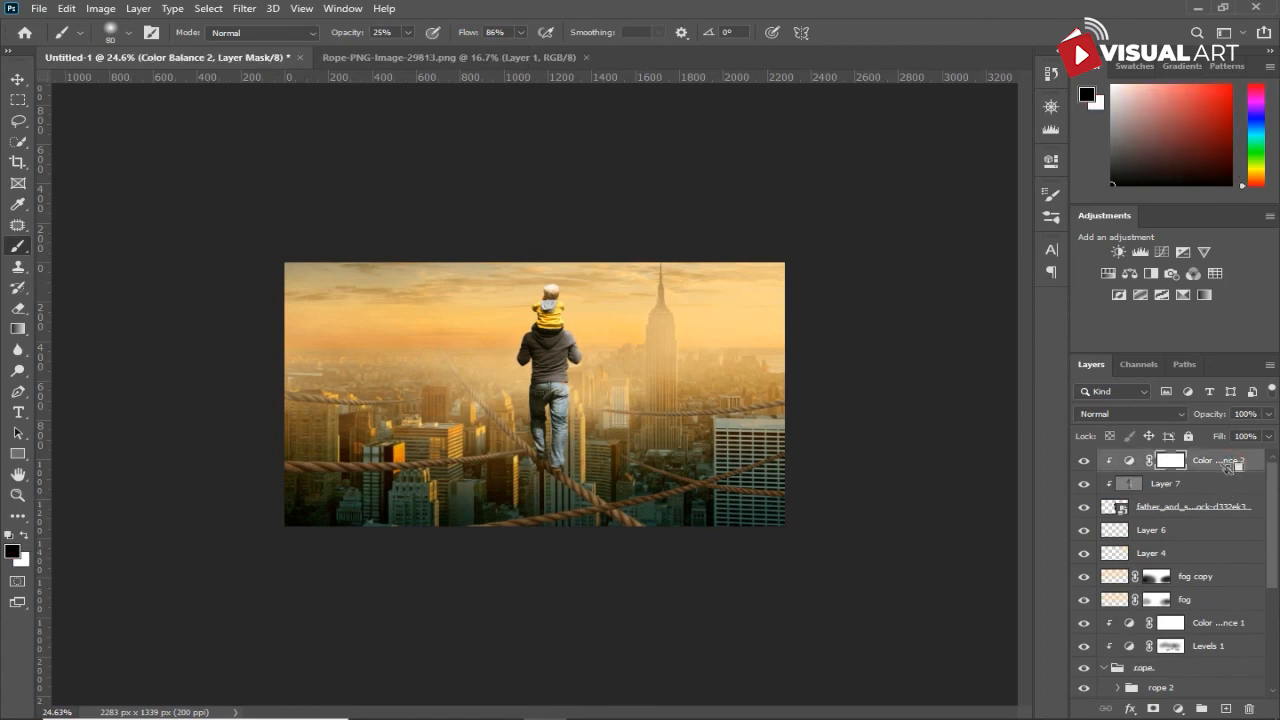
key("ctrl+alt+shift+e")
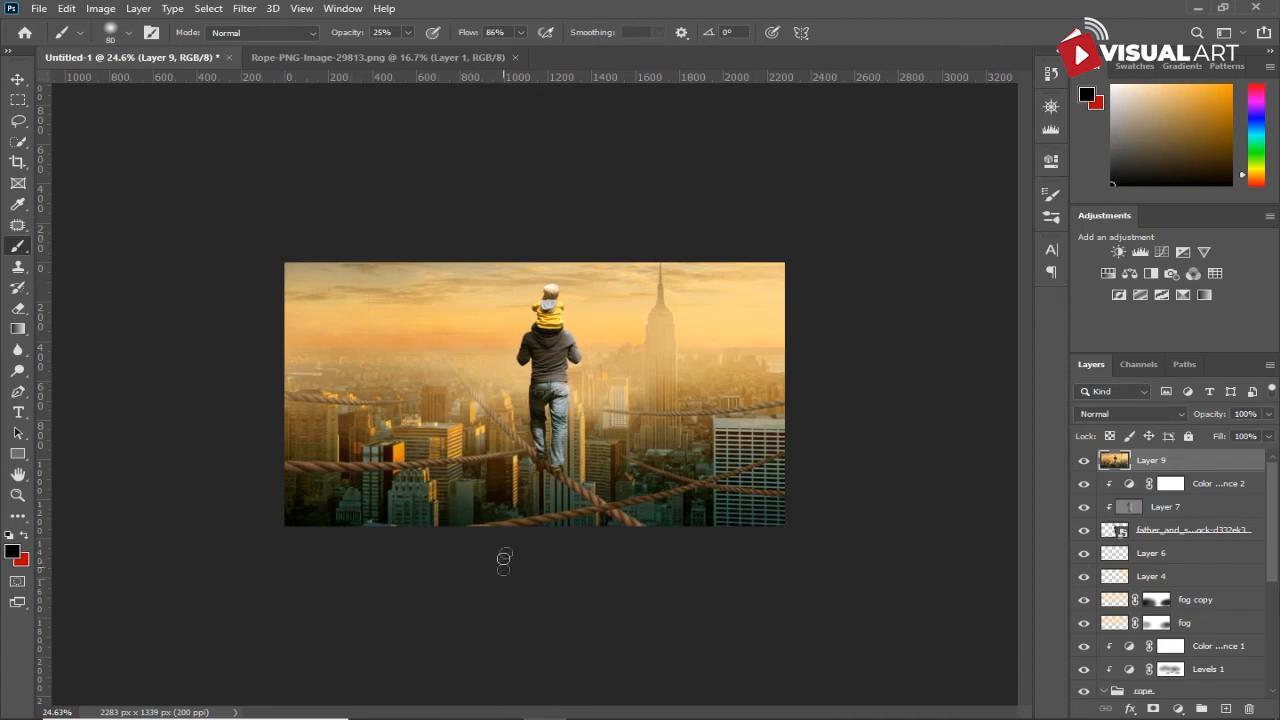
- Start the Camera Raw Filter on the merged layer and set Temperature to +5 and Tint to +10
left_click(244, 8)
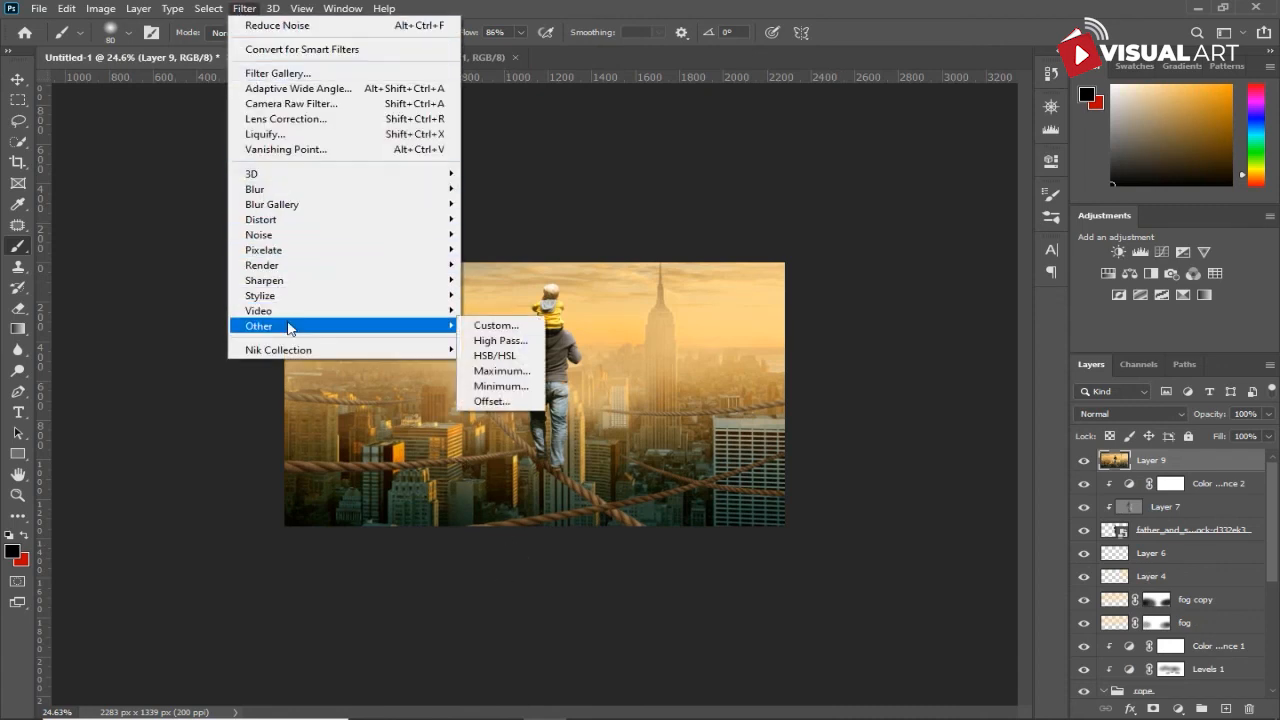
left_click(295, 106)
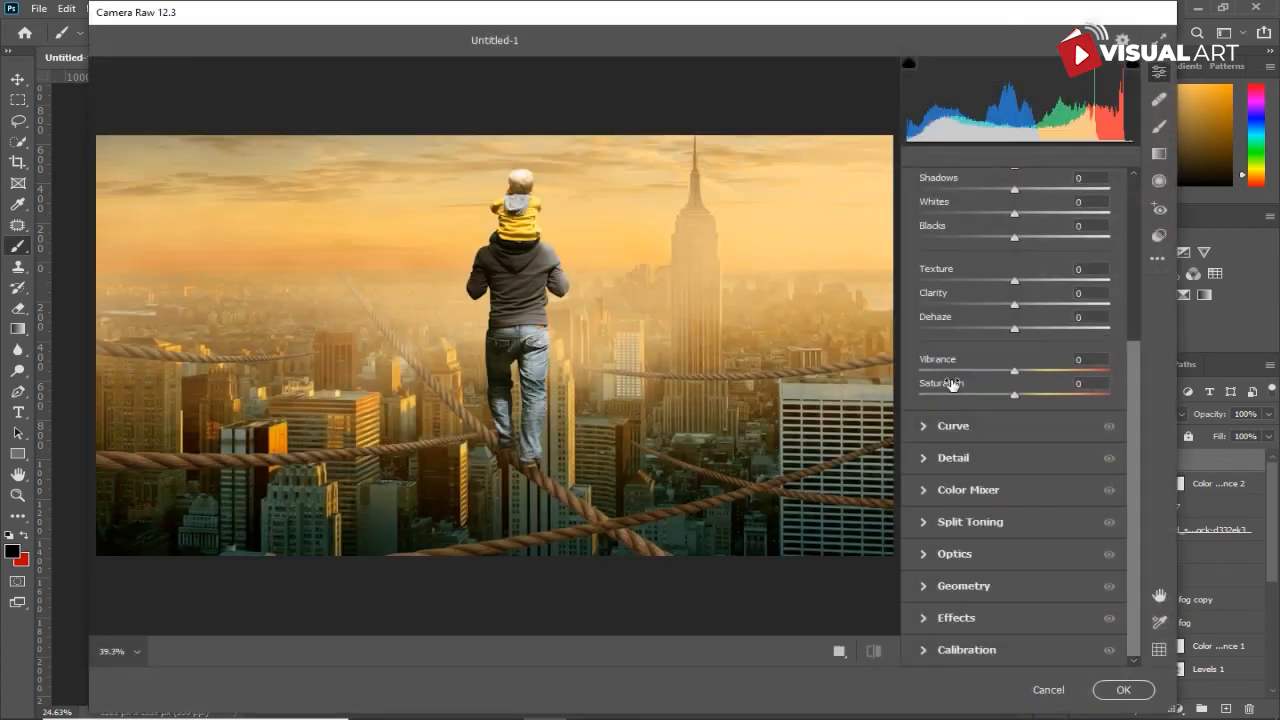
scroll(971, 315, "up", 4)
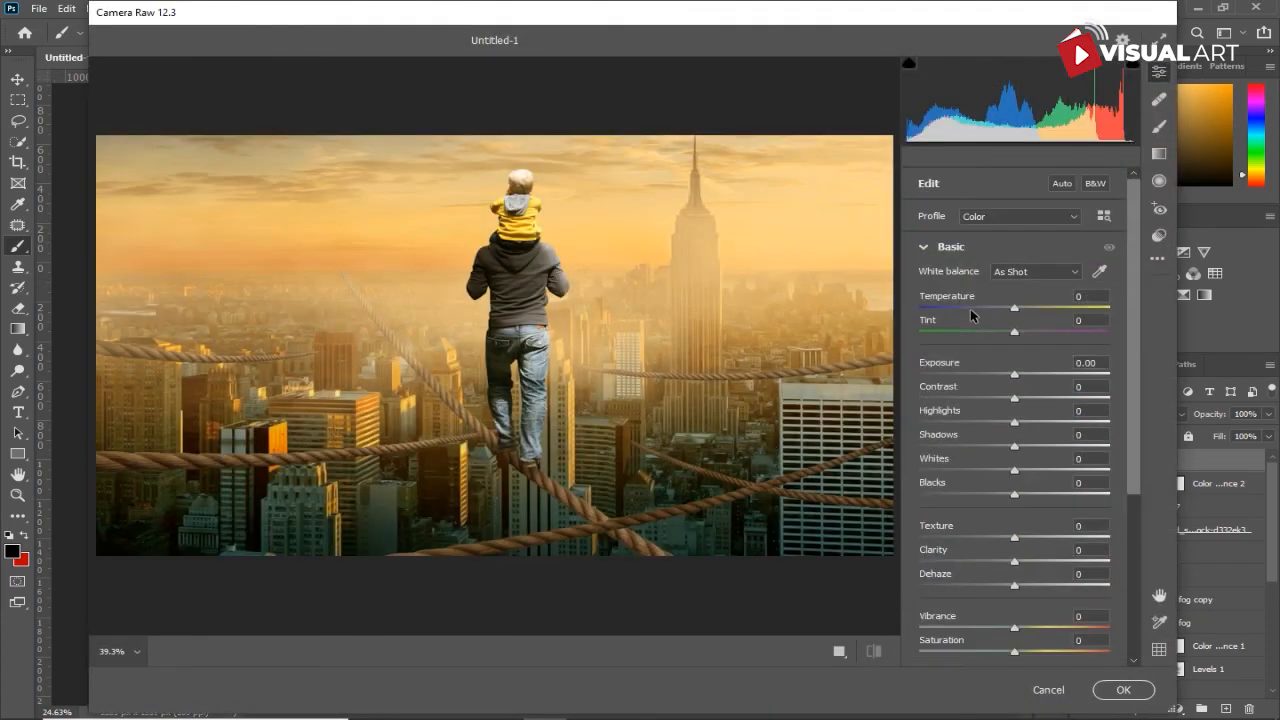
left_click_drag(1015, 310, 1027, 334)
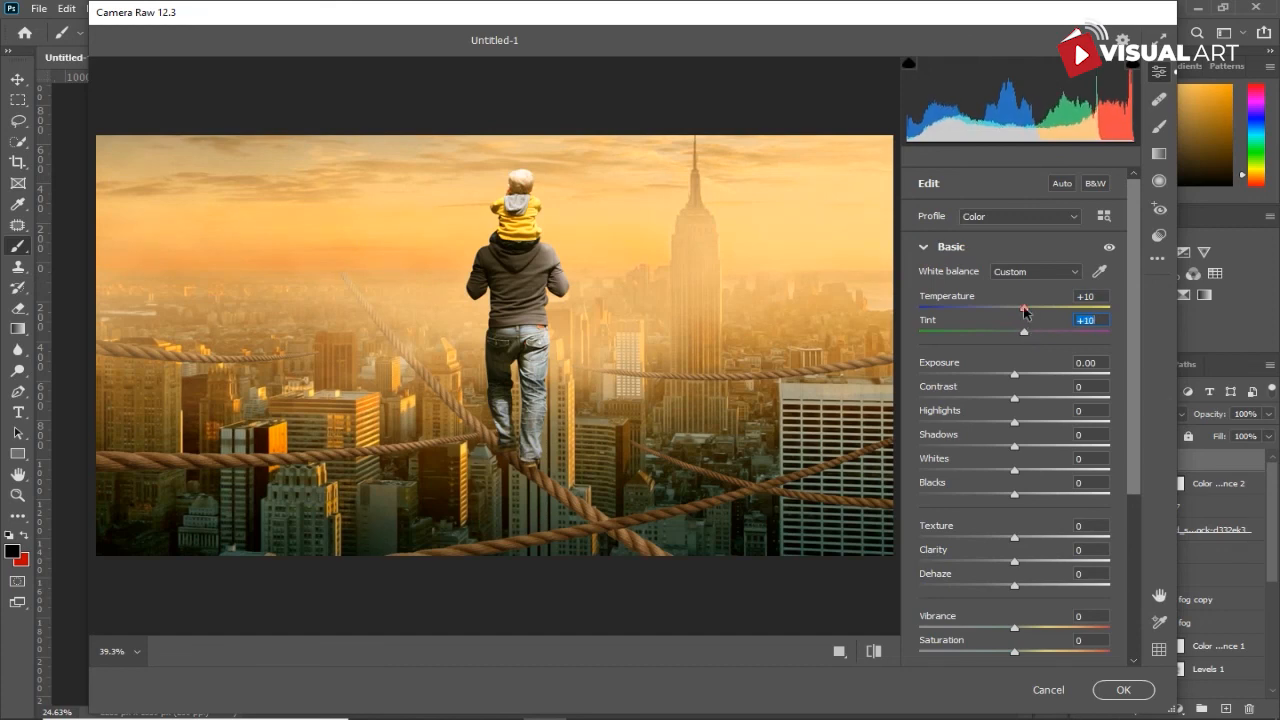
left_click_drag(1024, 311, 1019, 310)
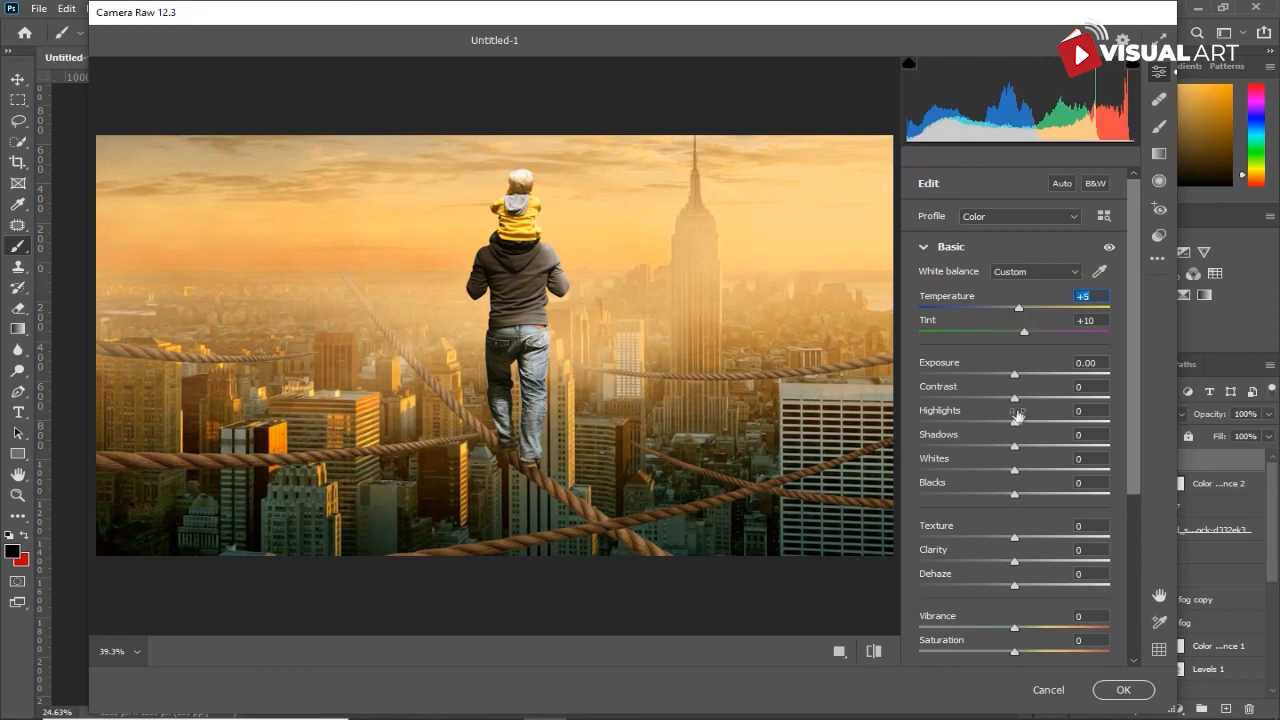
- Set Highlights to -11 and Clarity to -42 in Camera Raw and apply the filter
left_click_drag(1014, 427, 1005, 431)
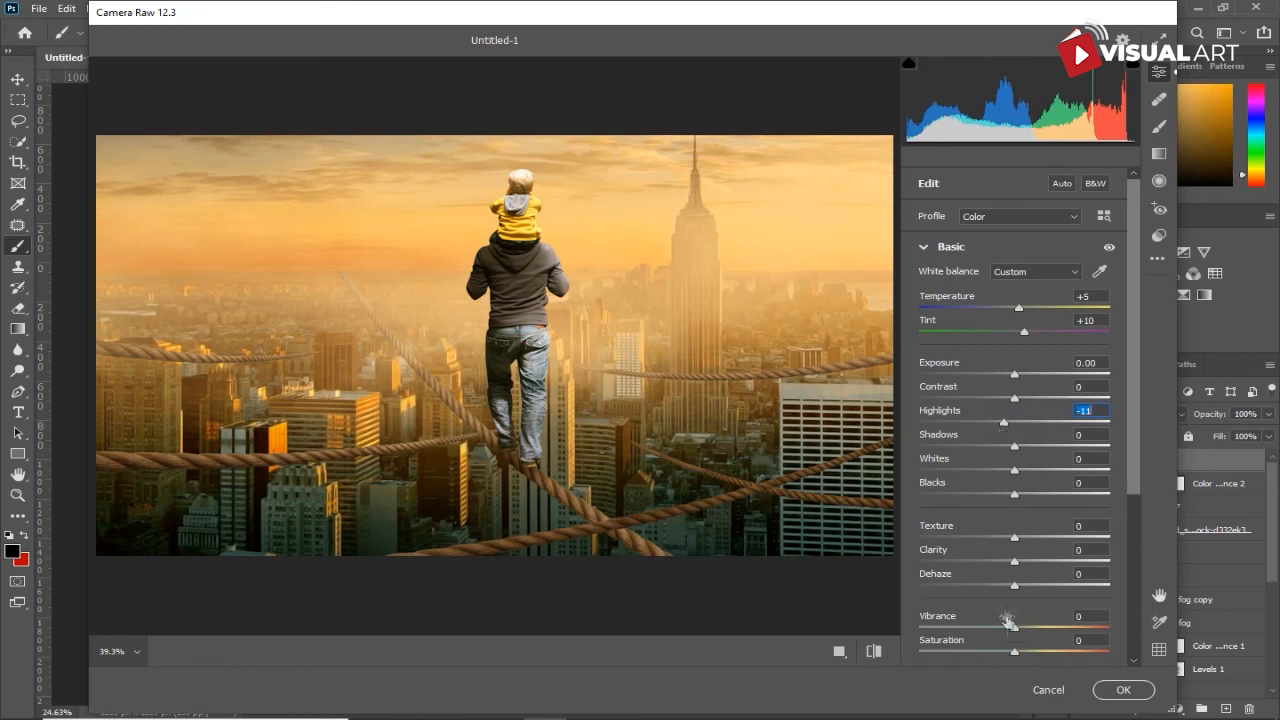
left_click_drag(1013, 567, 975, 572)
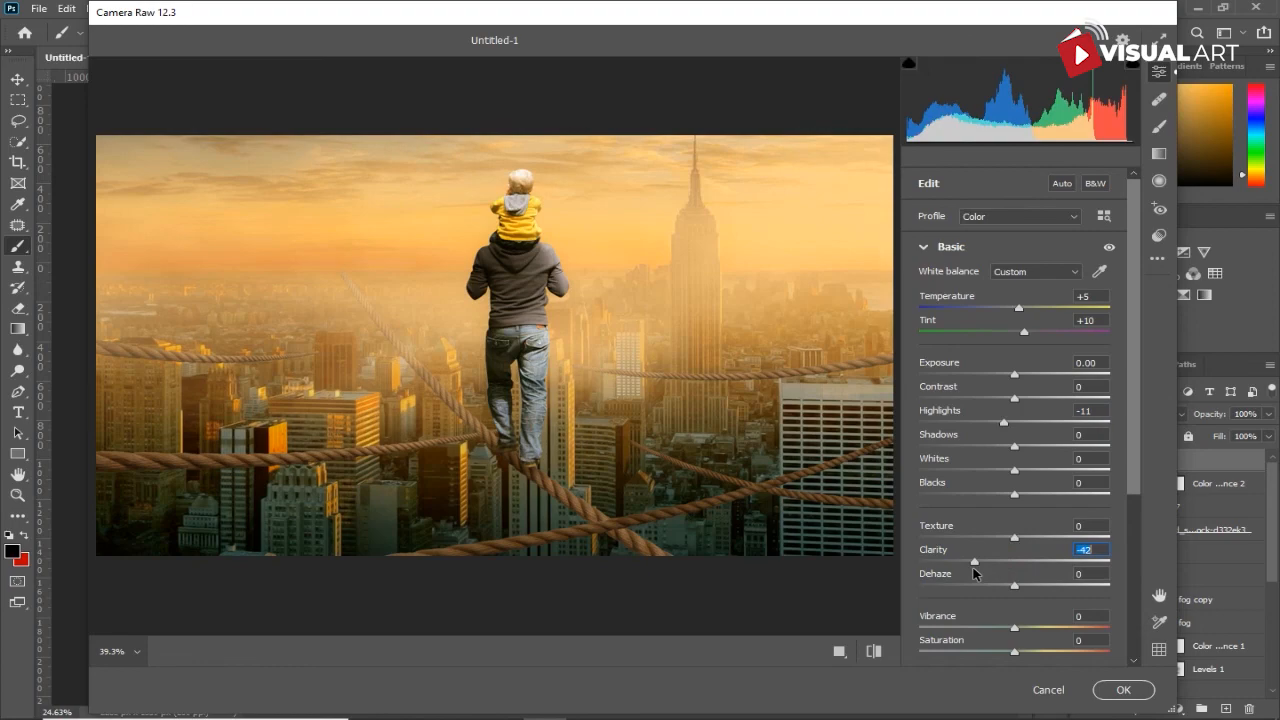
left_click(1121, 690)
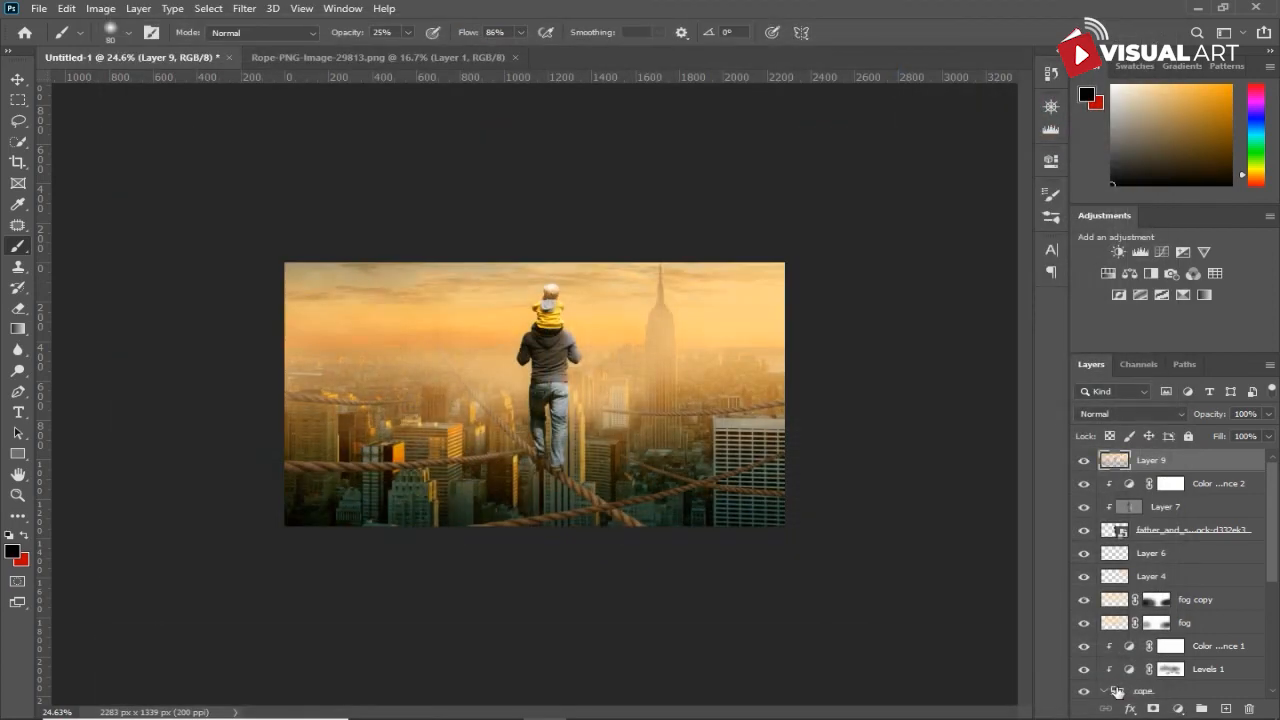
scroll(951, 577, "up", 3)
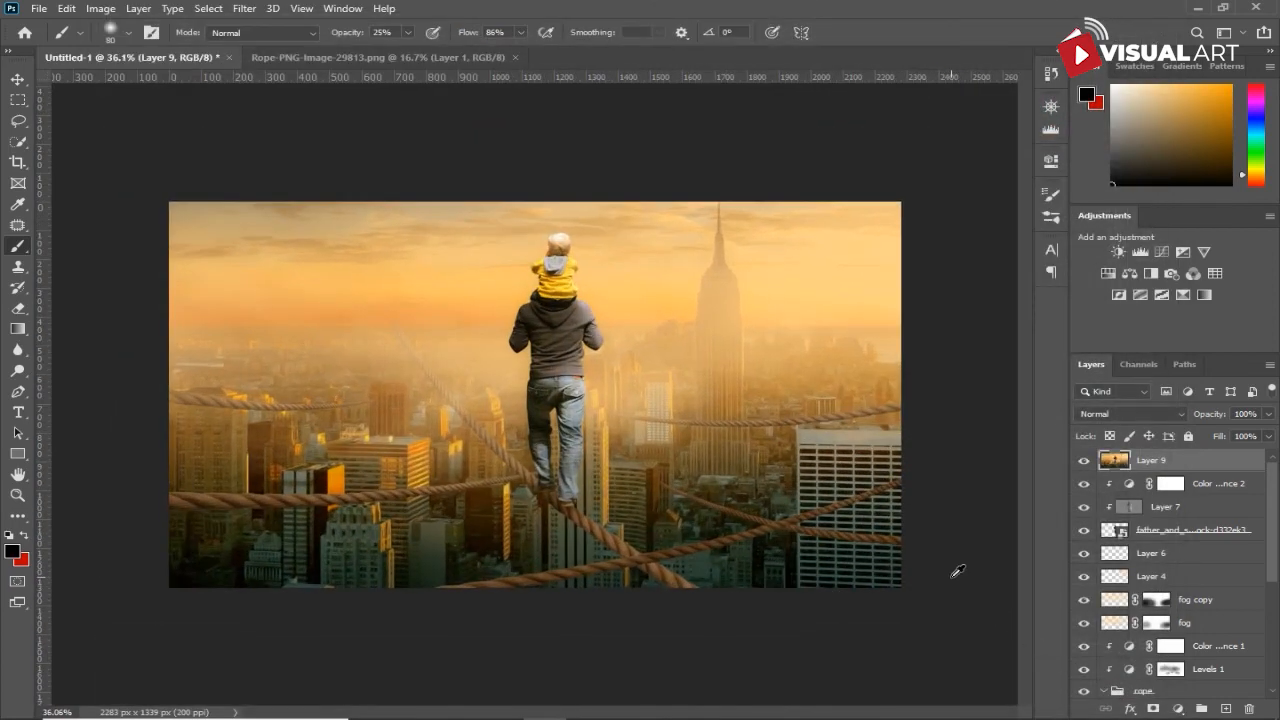